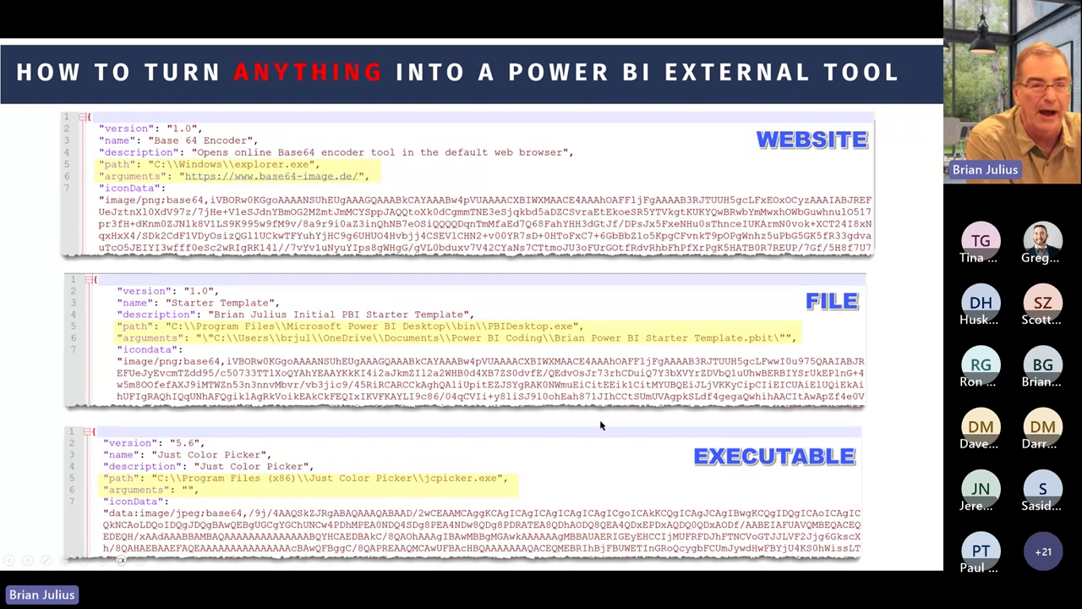
End the slide show and return to editing slide 7 of the External Tools presentation
key(Right)
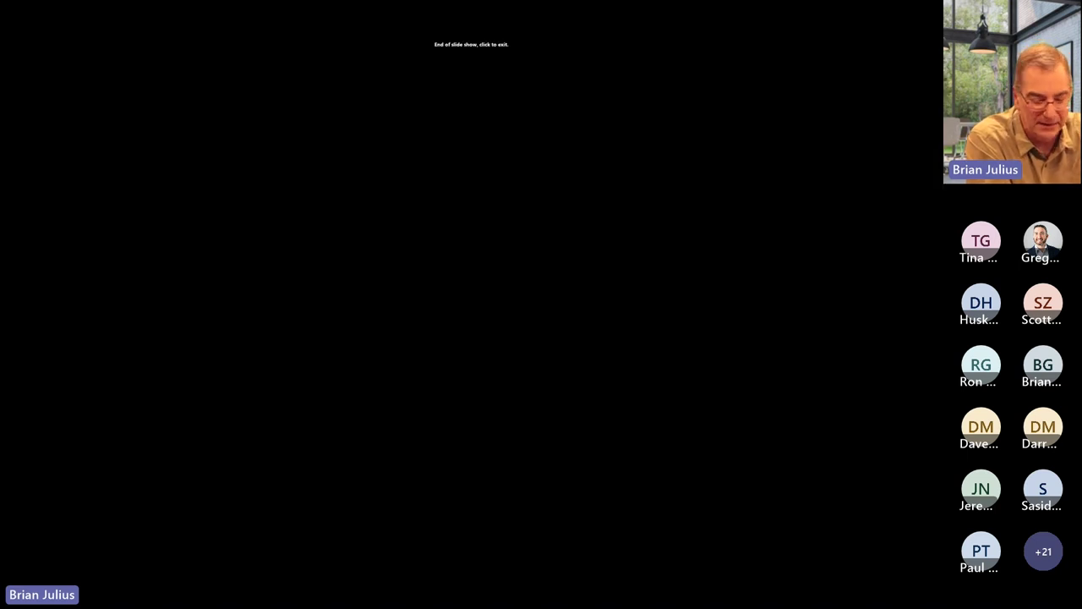
key(Right)
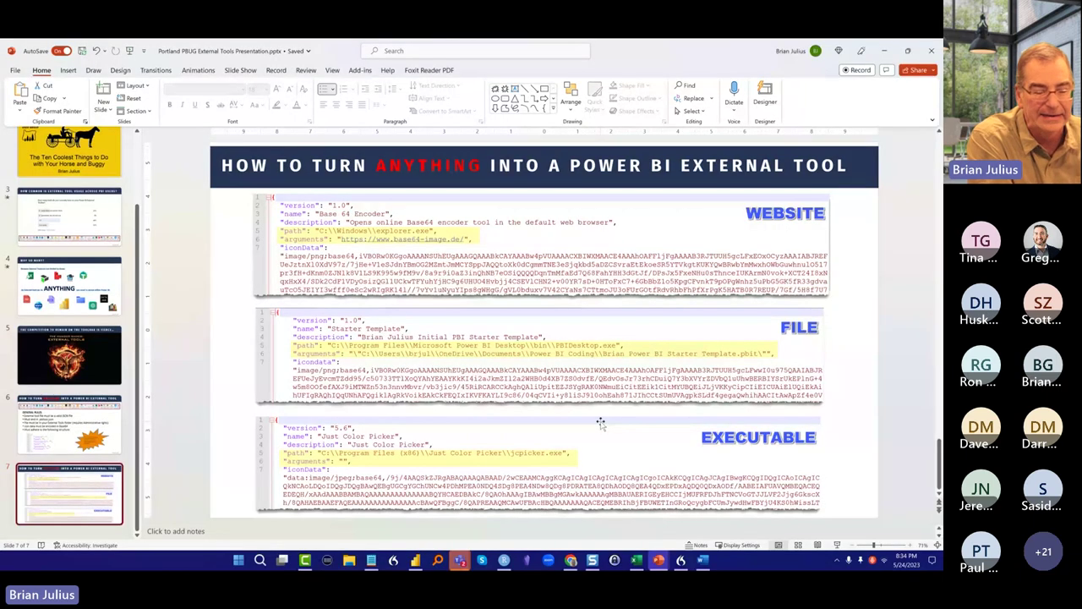
Switch to Power BI Desktop's untitled blank report showing the External tools list
click(415, 561)
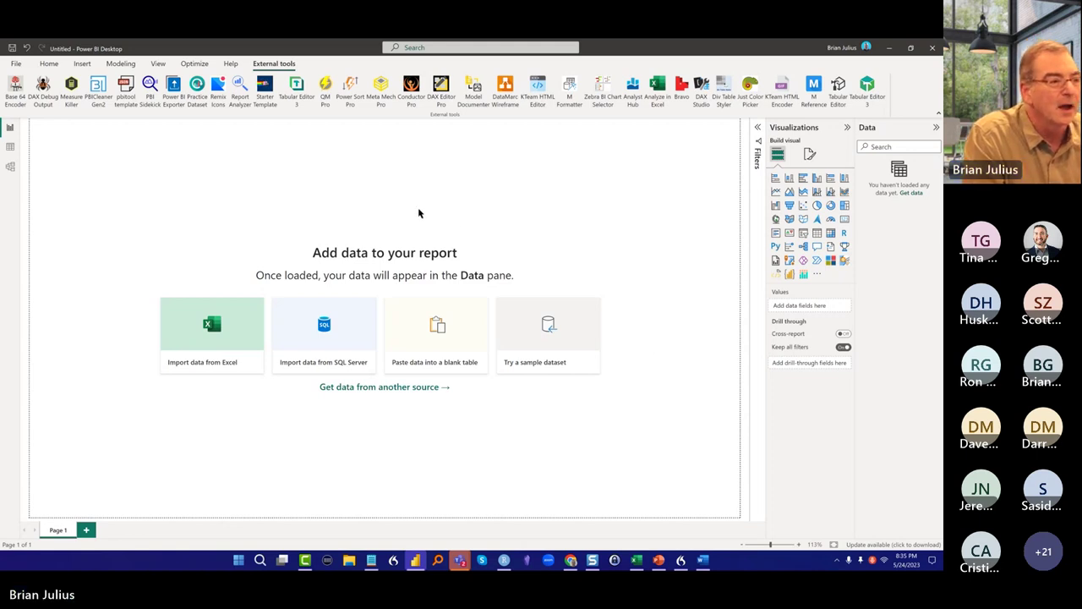
Run the pbitool template external tool to open Base Structure.json in Notepad++
click(126, 83)
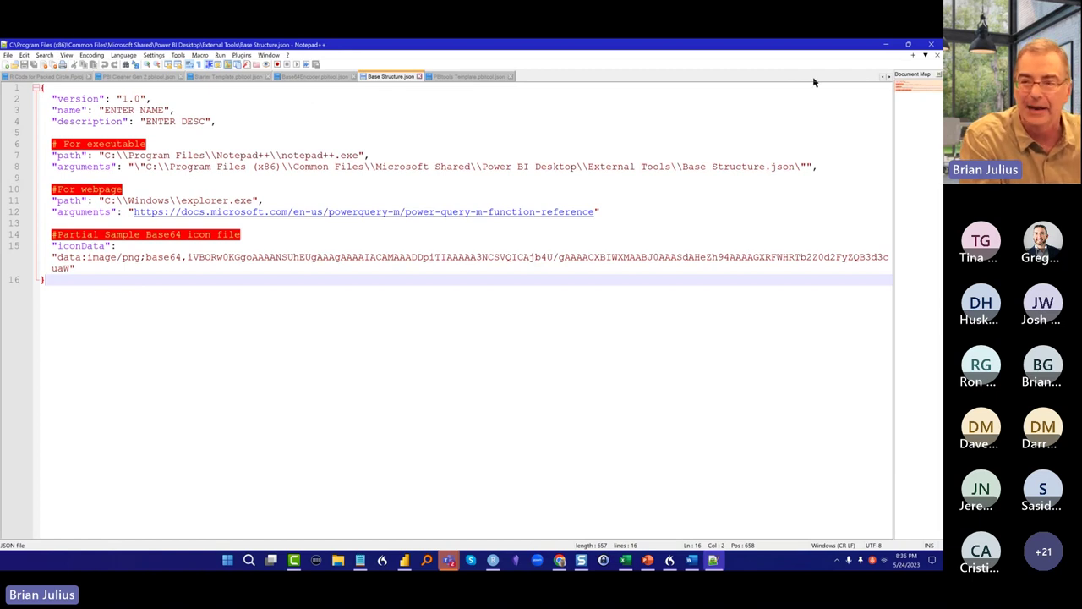
Restore down Notepad++ so the Power BI Desktop report behind it shows
click(906, 45)
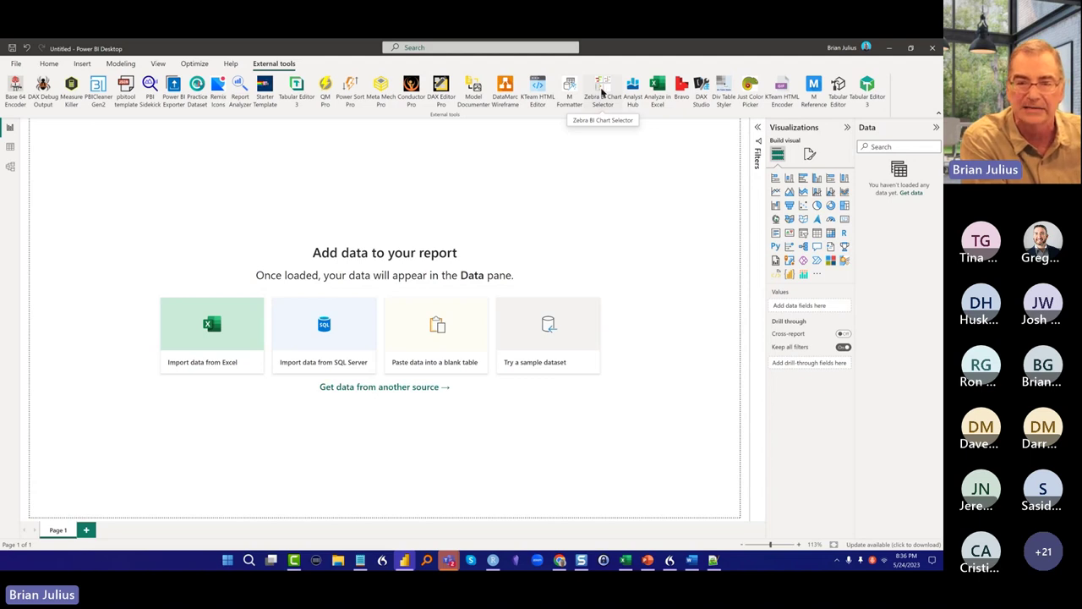
Run Zebra BI Chart Selector from the External tools ribbon
click(602, 93)
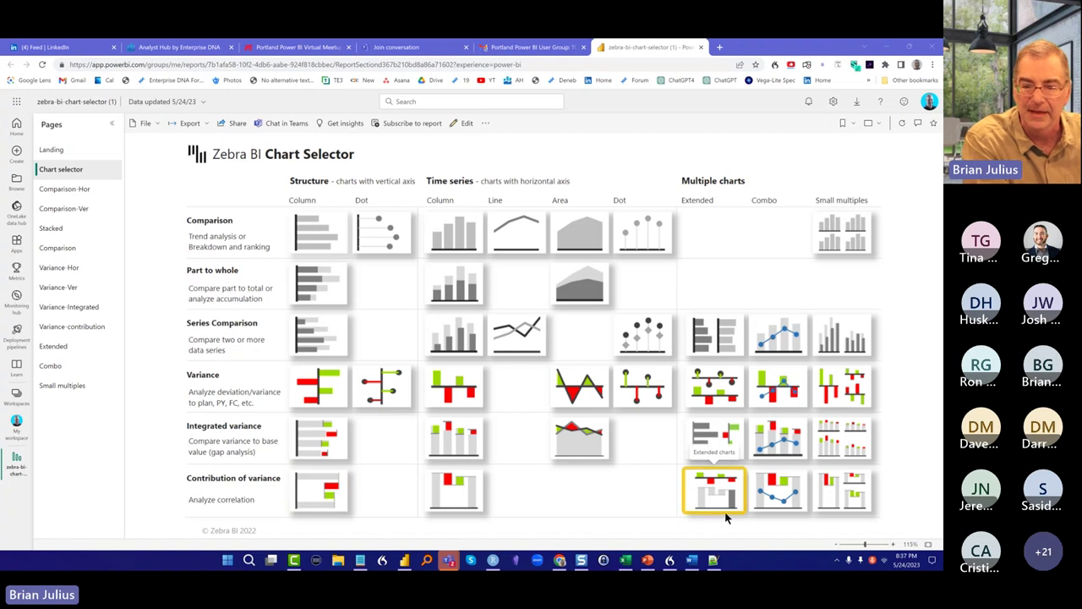
Browse the Zebra BI Combo charts and Small multiples pages, then return to Power BI Desktop
click(780, 490)
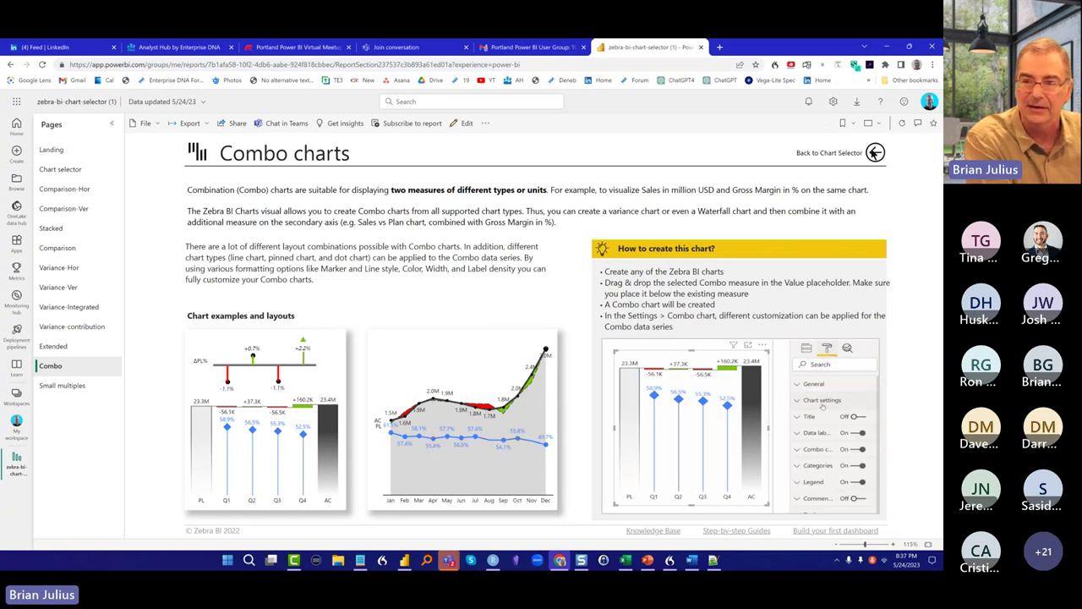
click(873, 156)
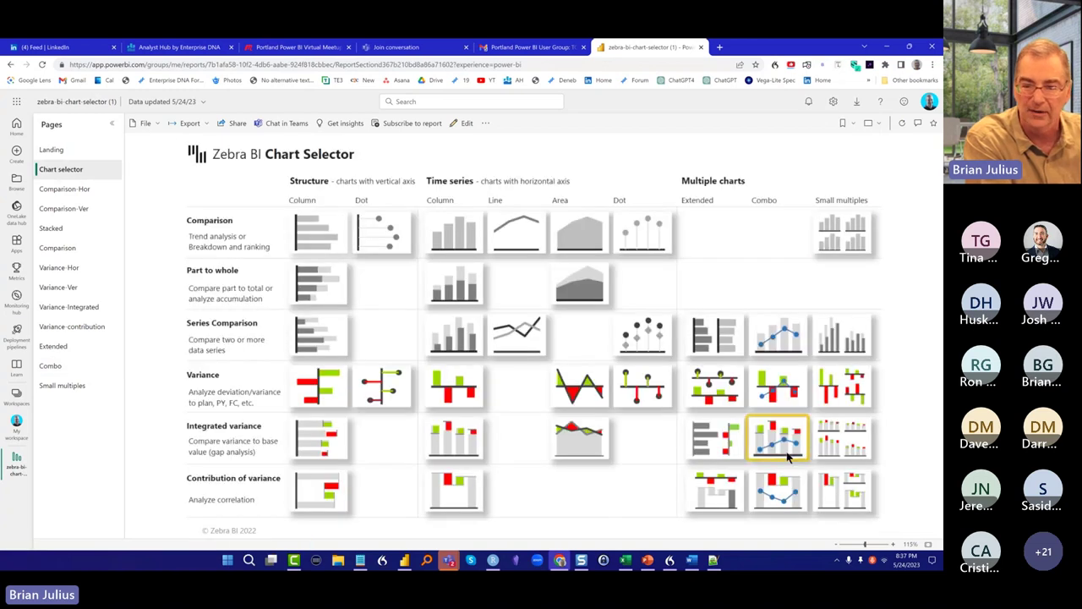
click(828, 513)
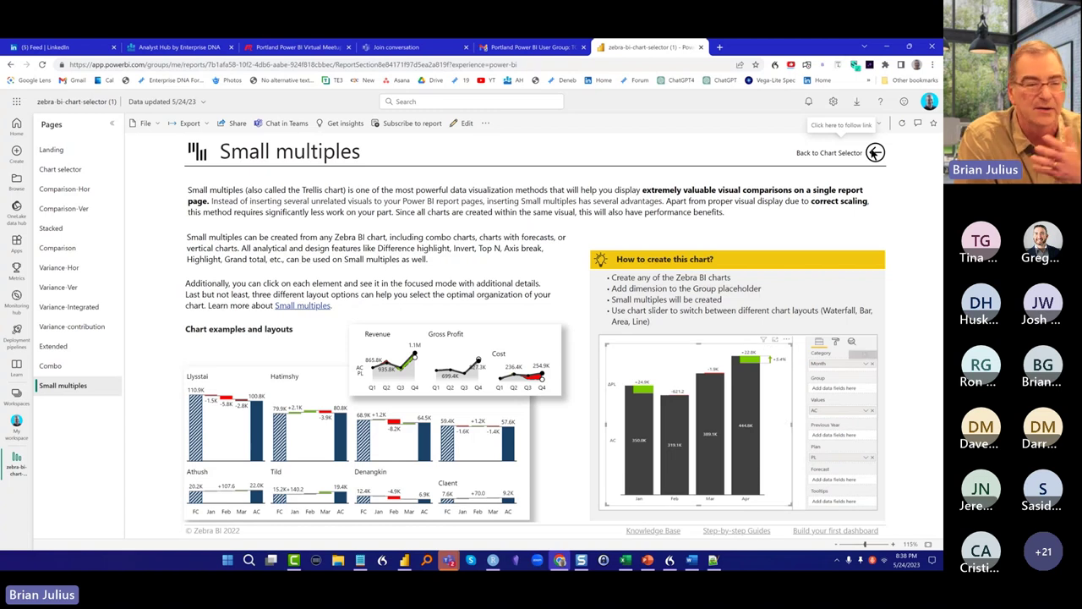
click(877, 155)
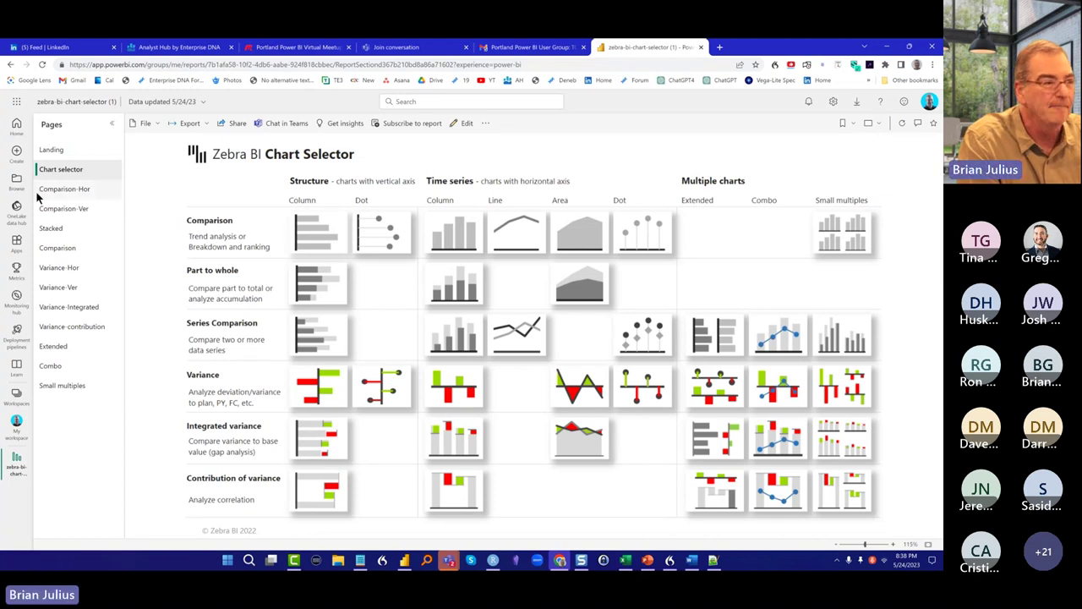
click(771, 50)
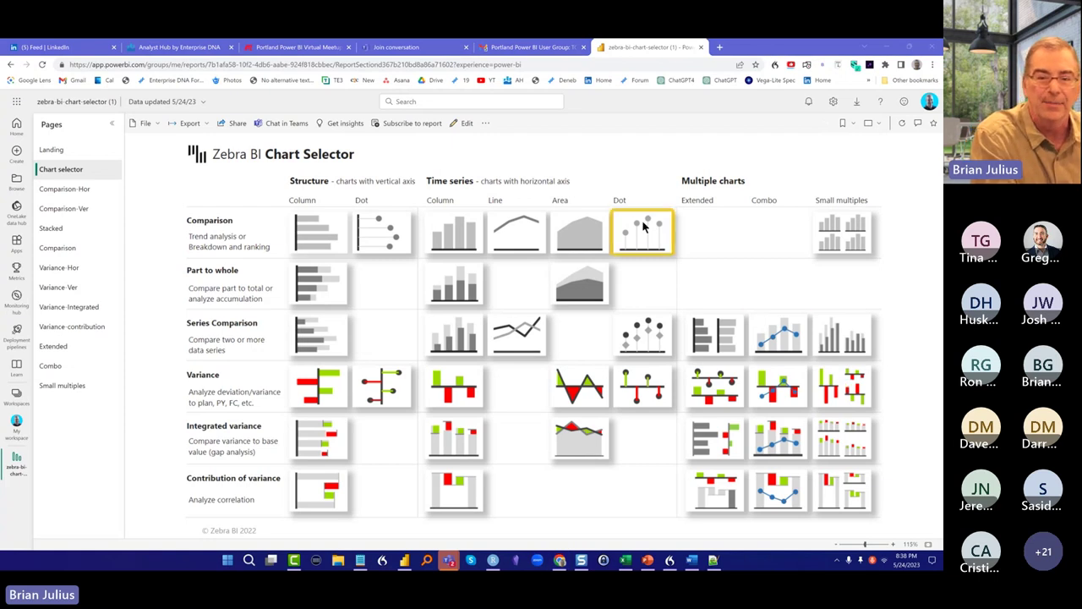
click(405, 561)
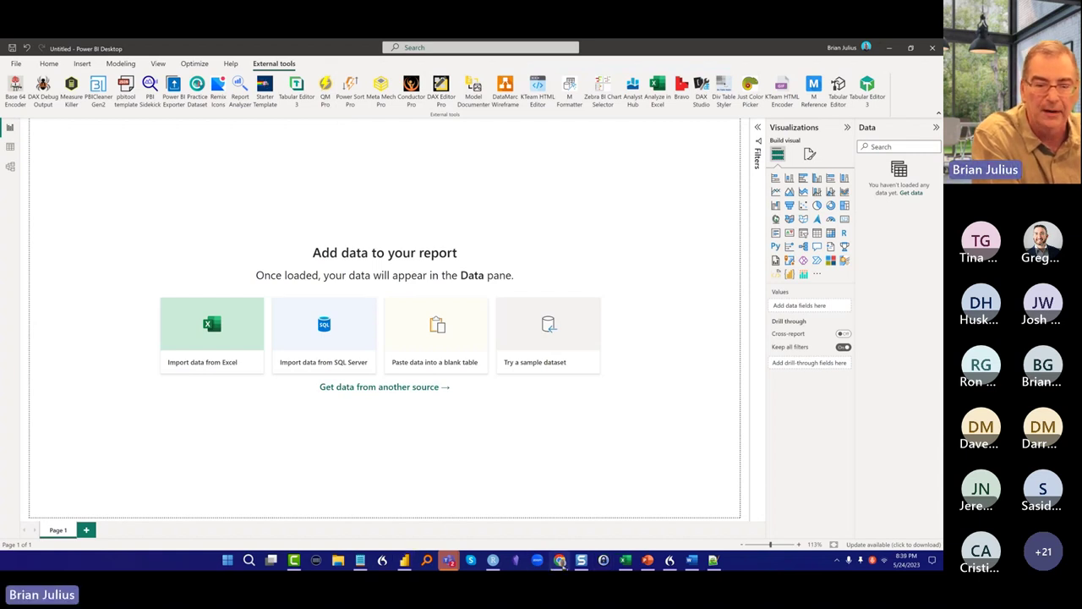
Load powerquery.how in Chrome, skim its M language page, then return to Power BI Desktop
click(560, 561)
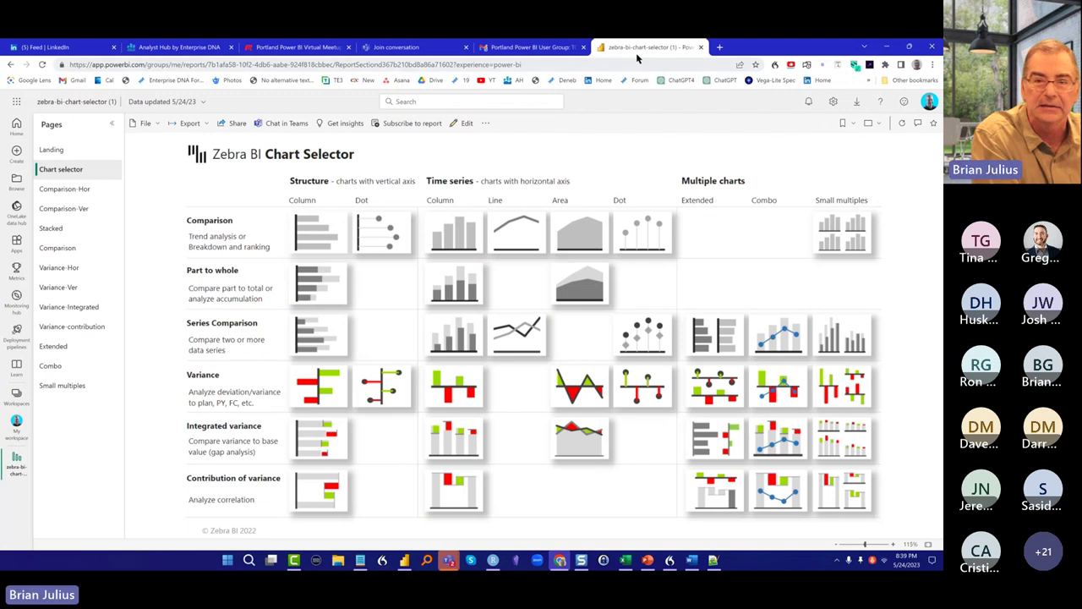
click(659, 66)
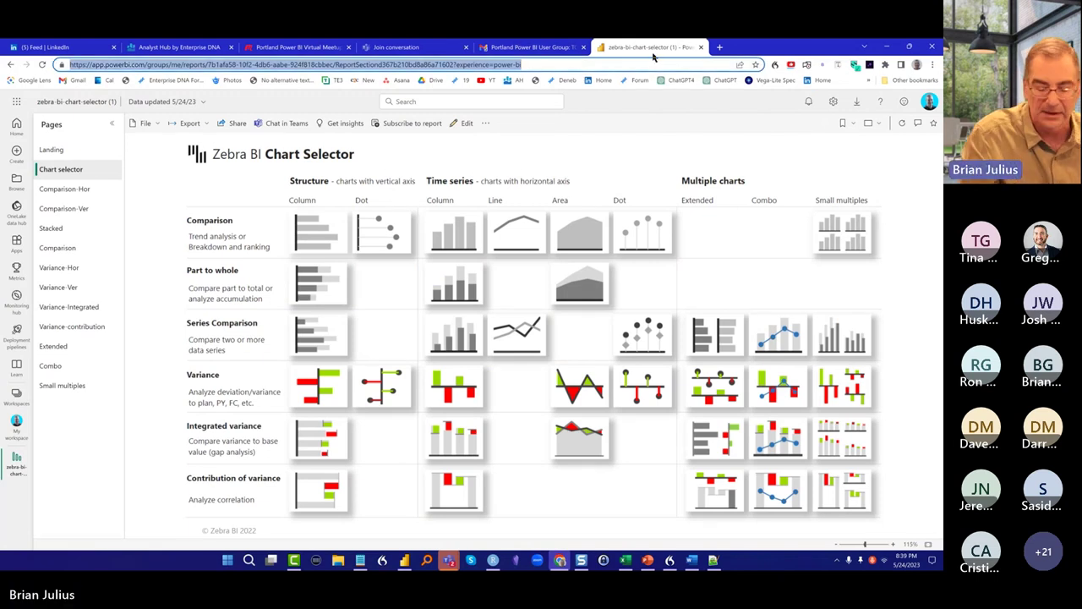
text(powerquery.how)
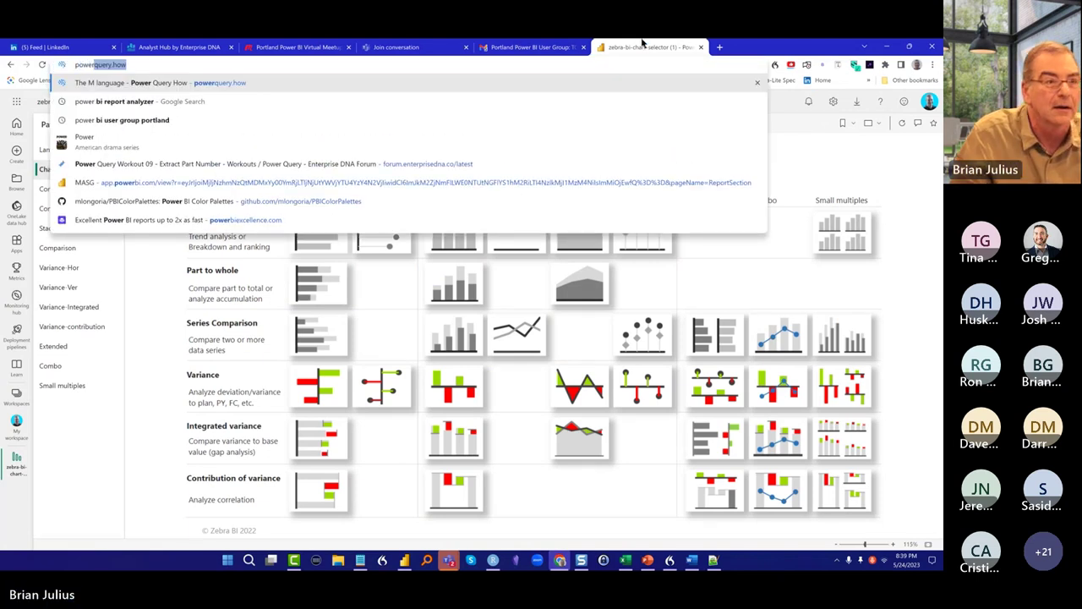
key(Return)
scroll(383, 279, down, 5)
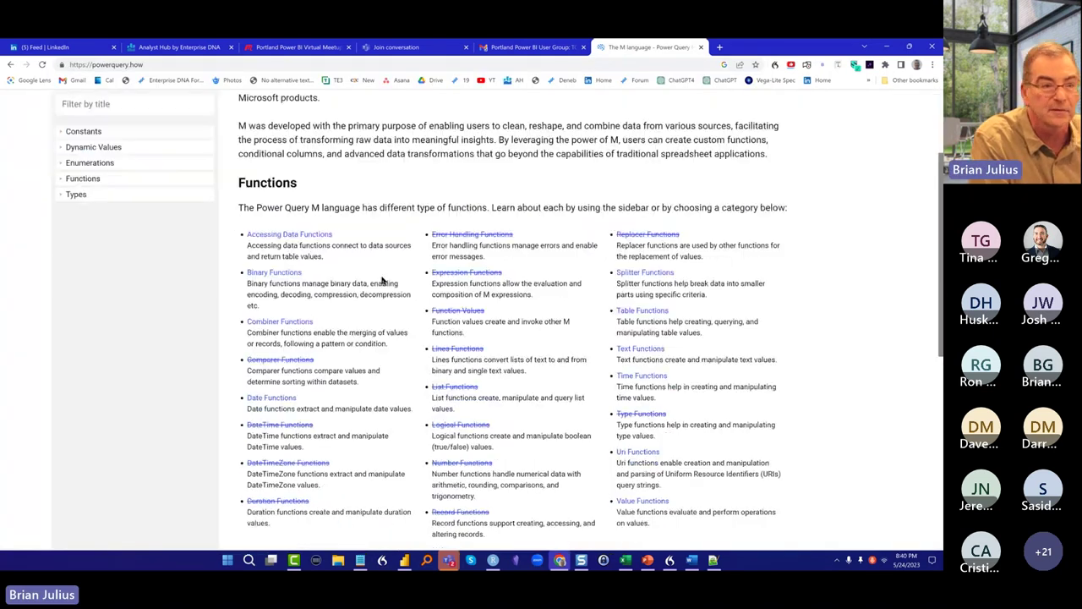
scroll(382, 279, down, 2)
scroll(382, 278, up, 5)
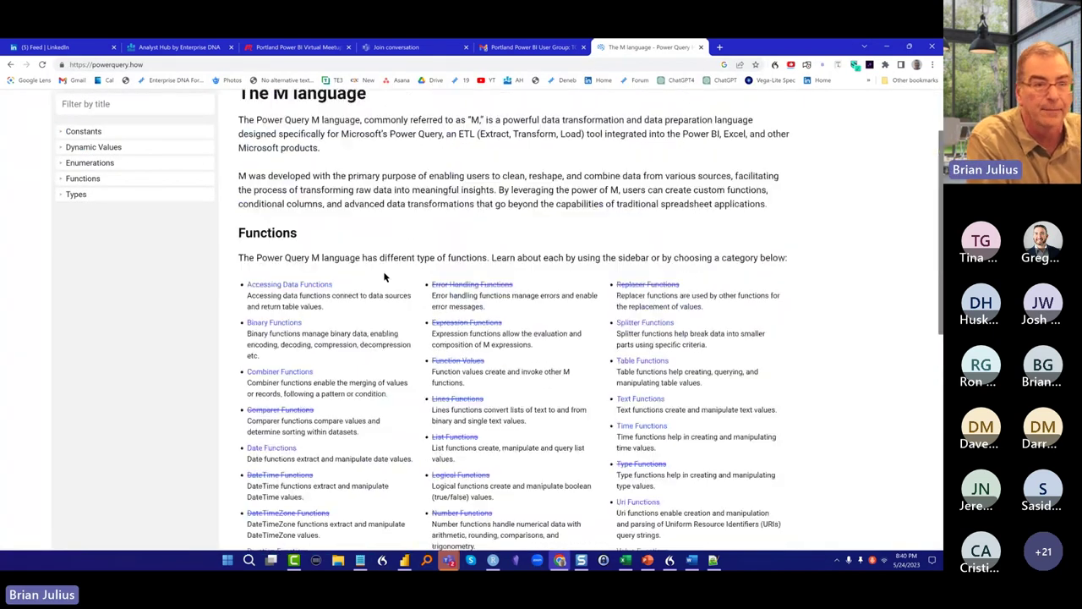
click(154, 65)
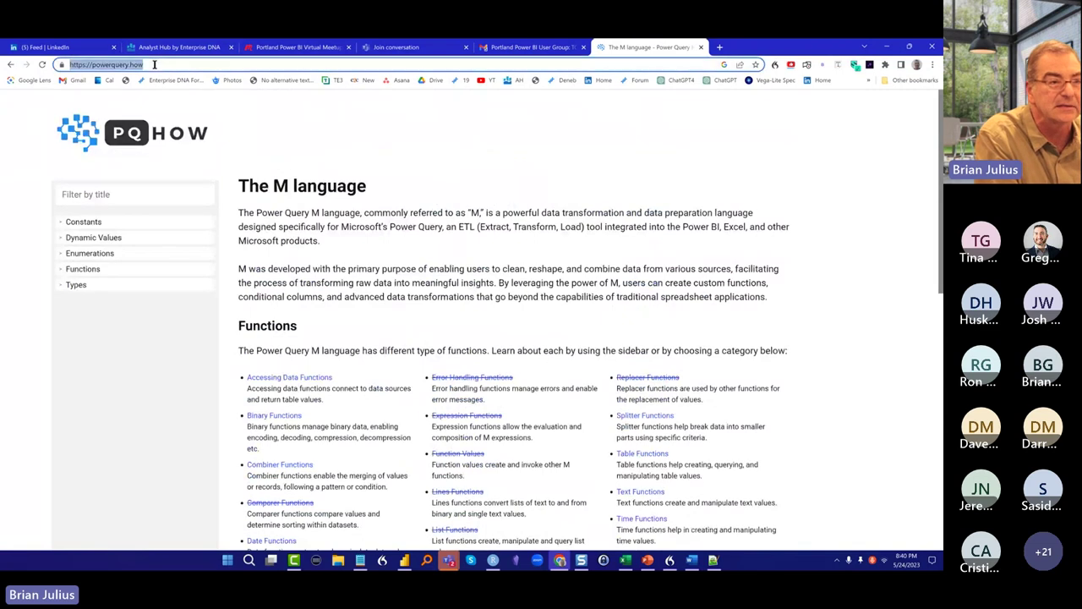
click(404, 559)
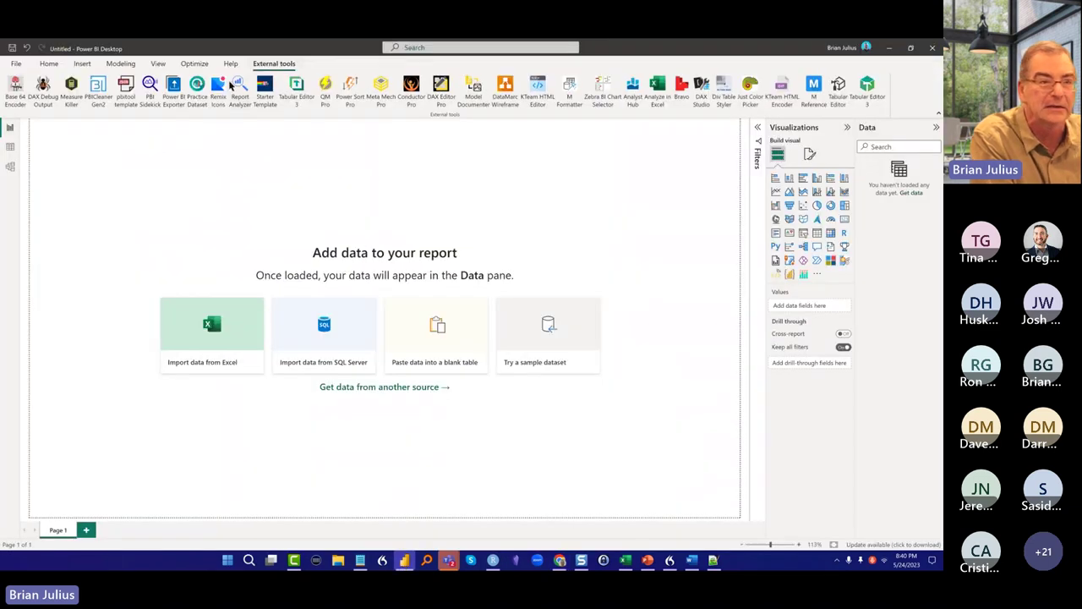
Reopen the pbitool template, minimize Notepad++, and run the Base 64 Encoder tool
click(125, 93)
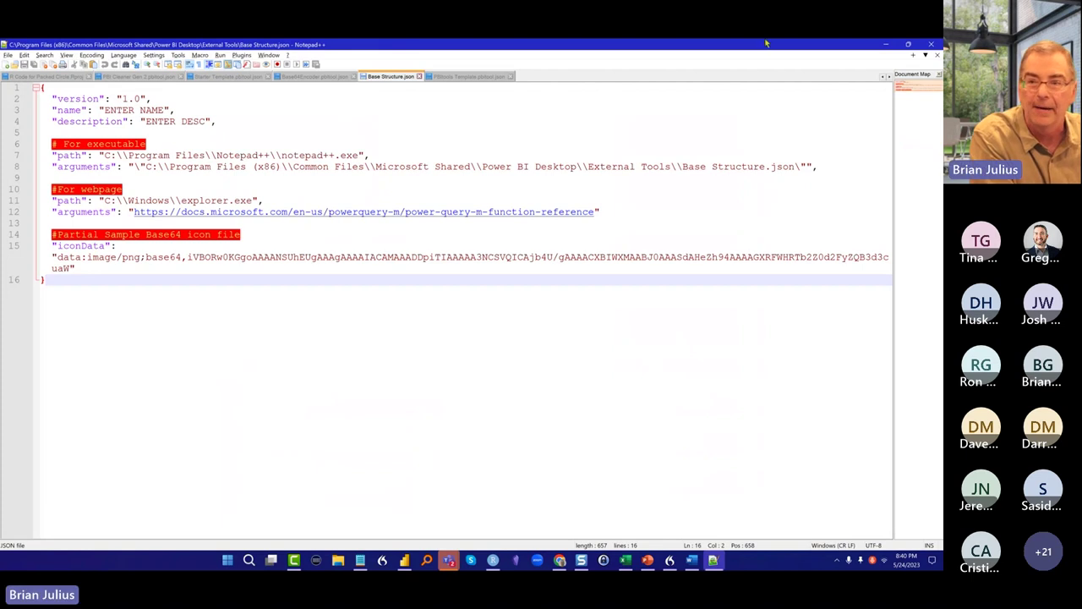
click(885, 45)
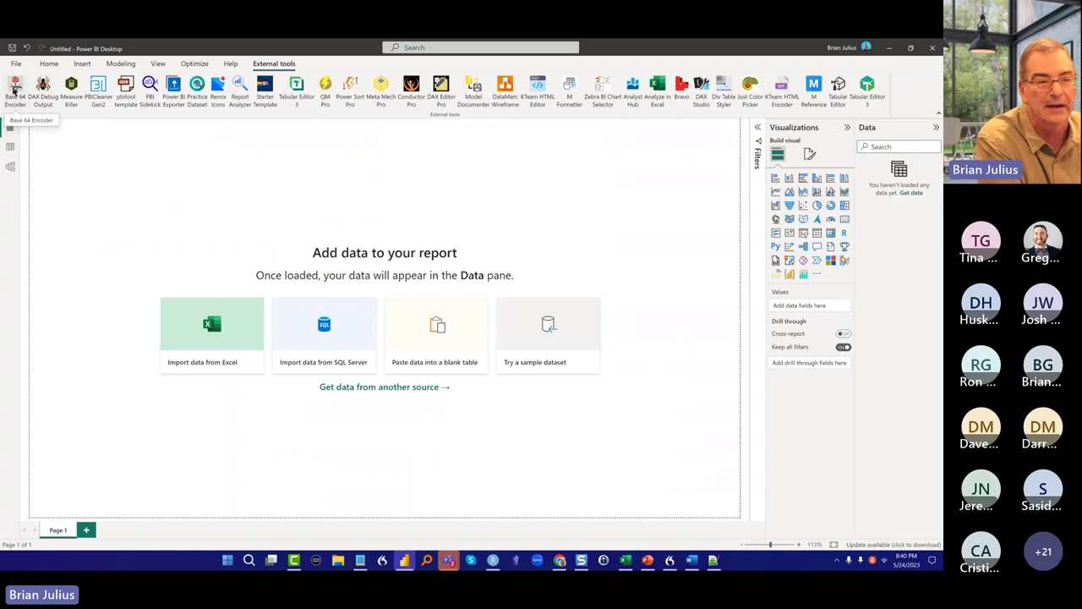
click(13, 90)
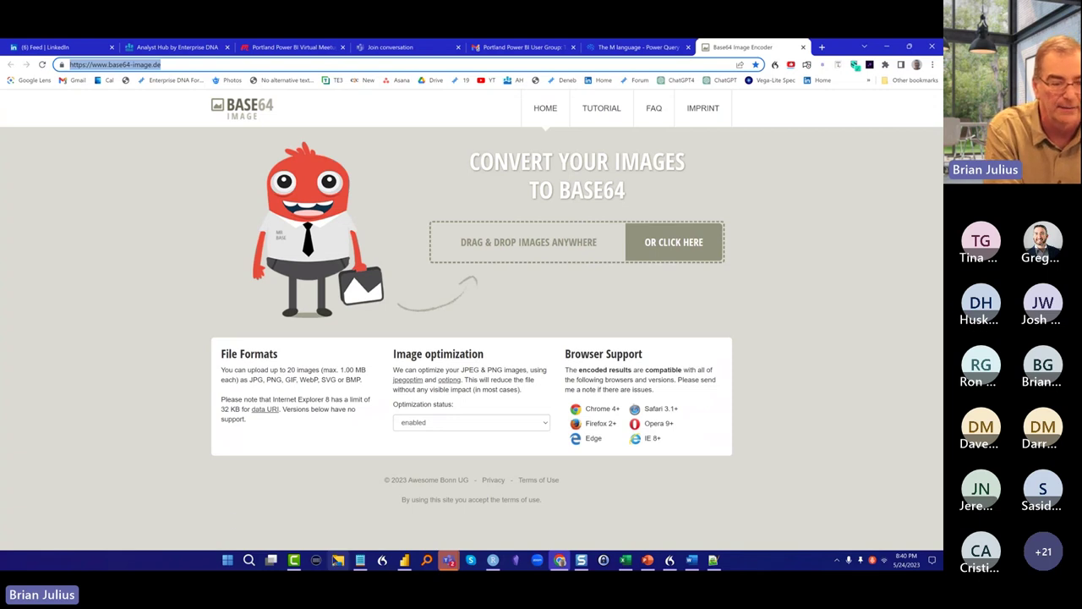
Encode PowerQuery How.png from the Icons folder to Base64 and copy the encoded image
click(338, 560)
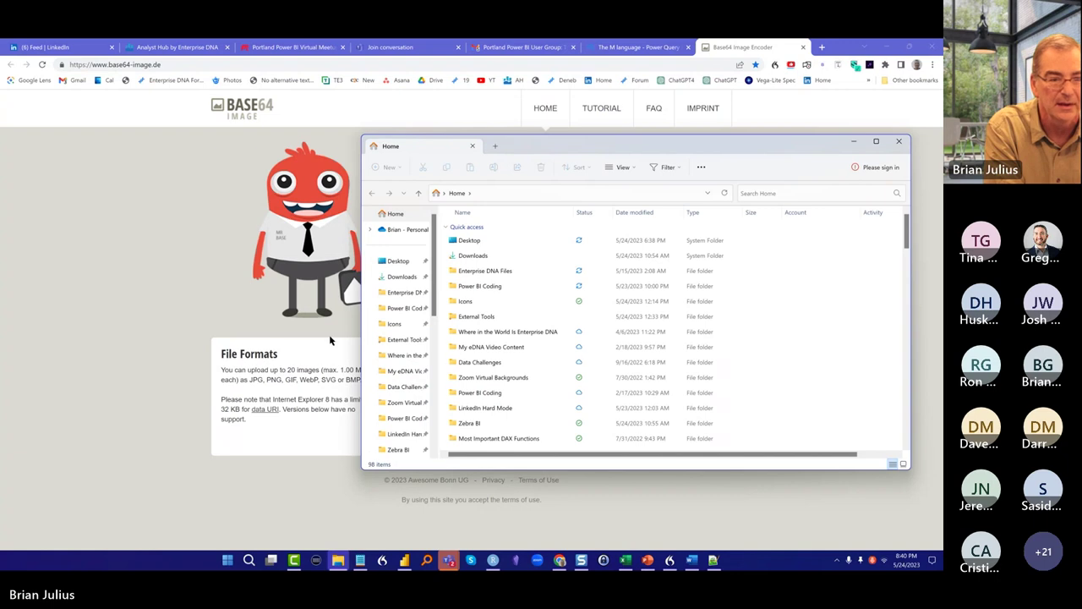
click(402, 326)
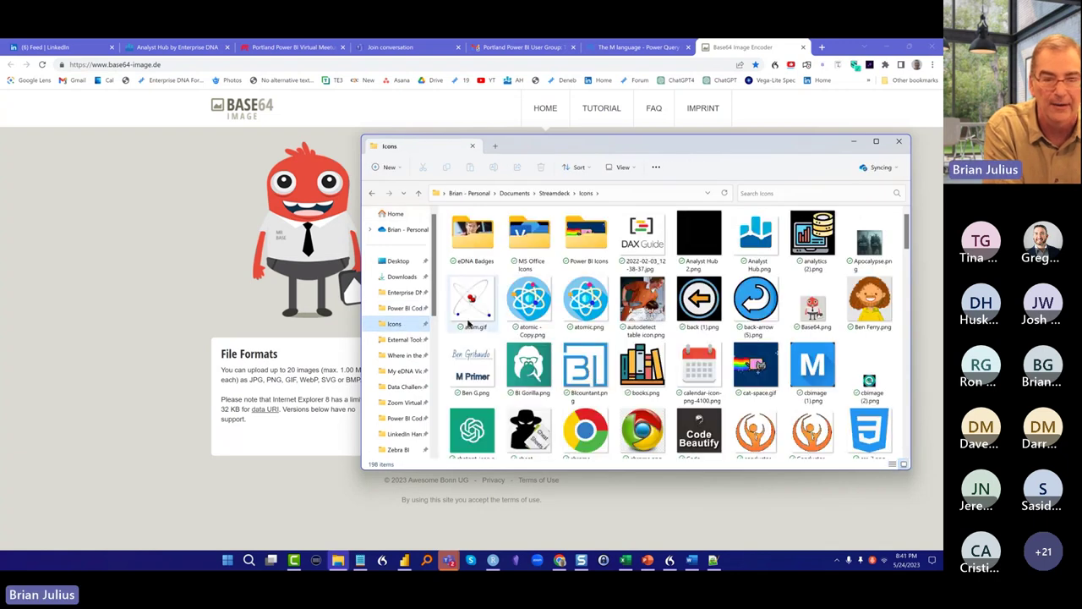
scroll(592, 313, down, 15)
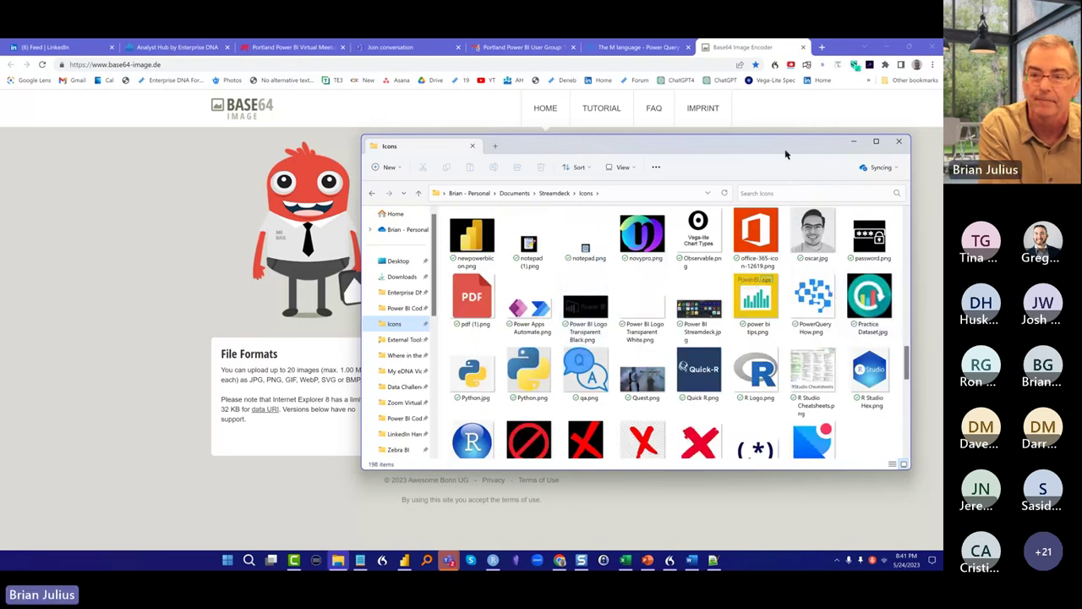
drag(783, 143, 852, 155)
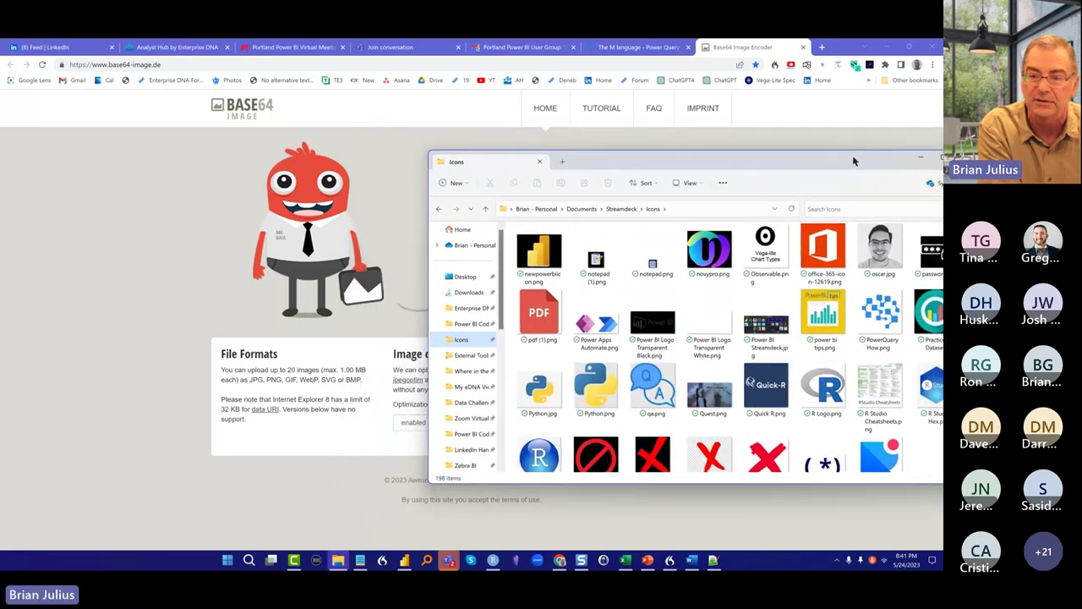
drag(881, 313, 401, 304)
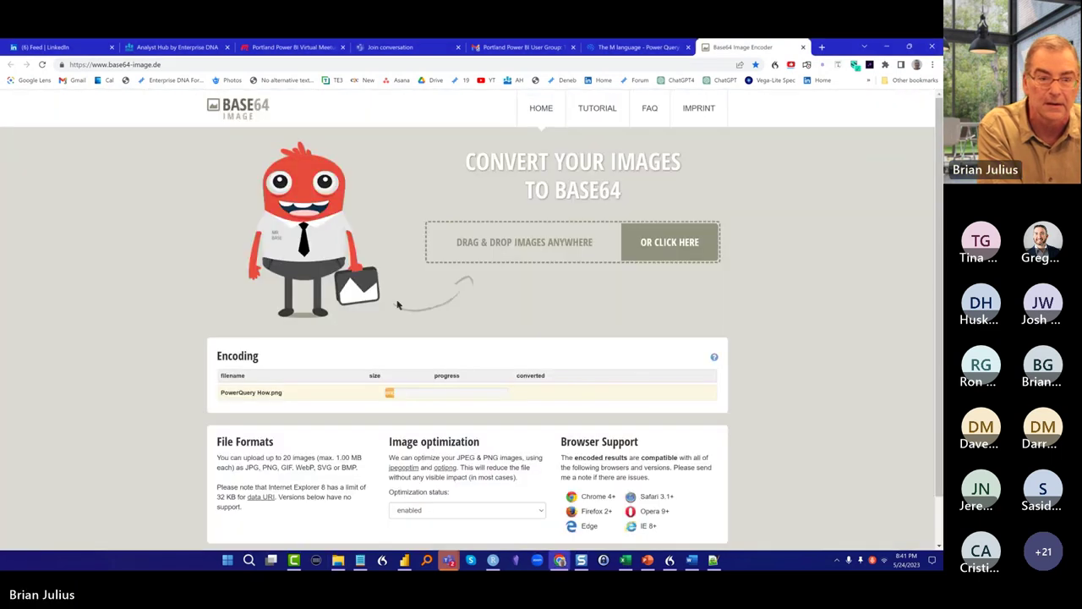
click(644, 396)
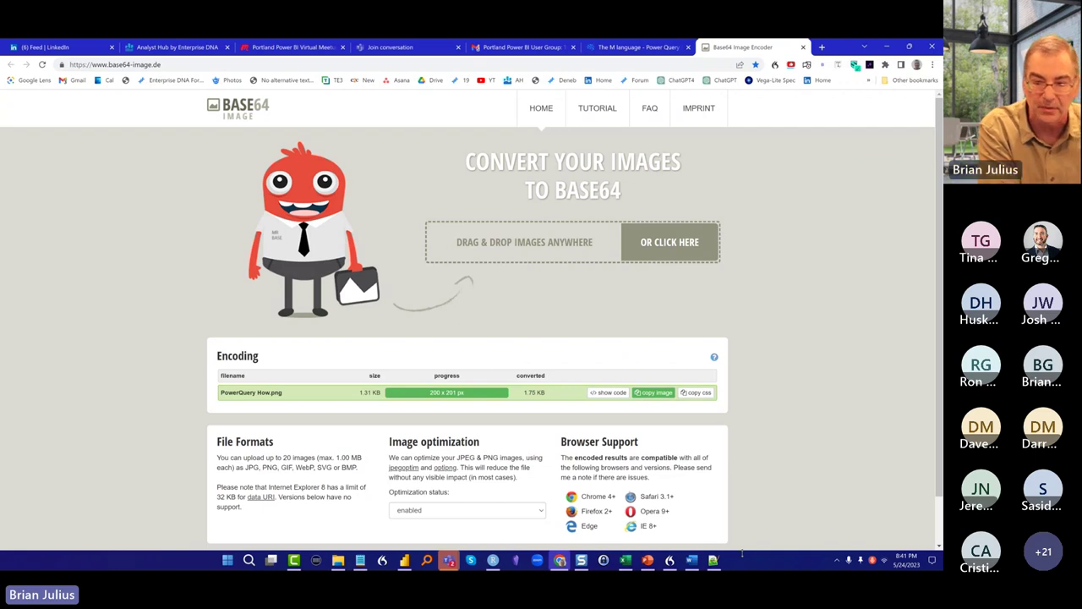
click(713, 561)
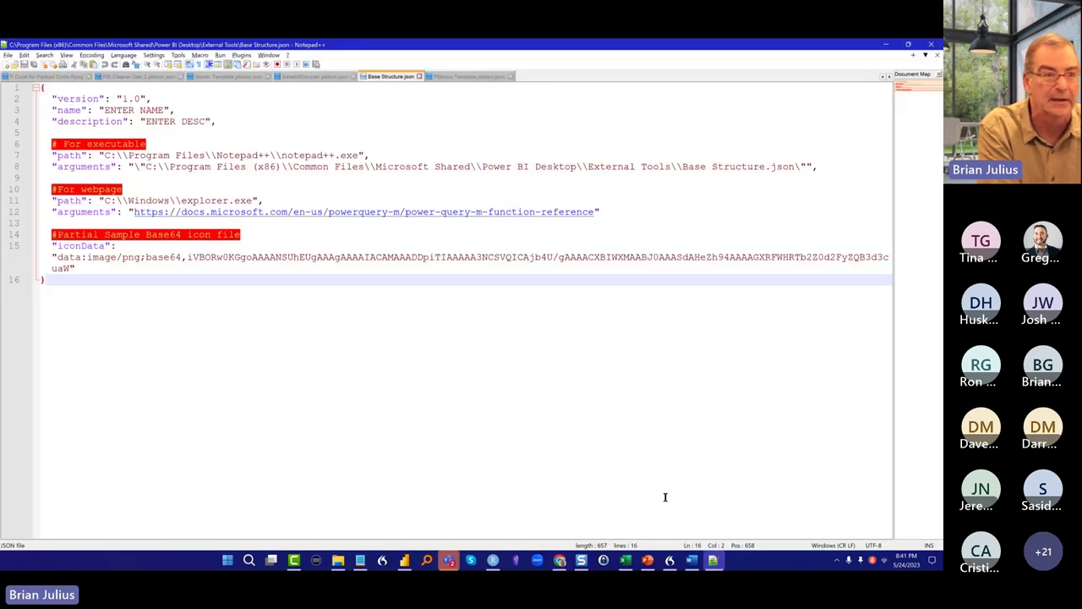
Replace the ENTER NAME placeholder on line 3 with "Powerquery How"
double_click(119, 110)
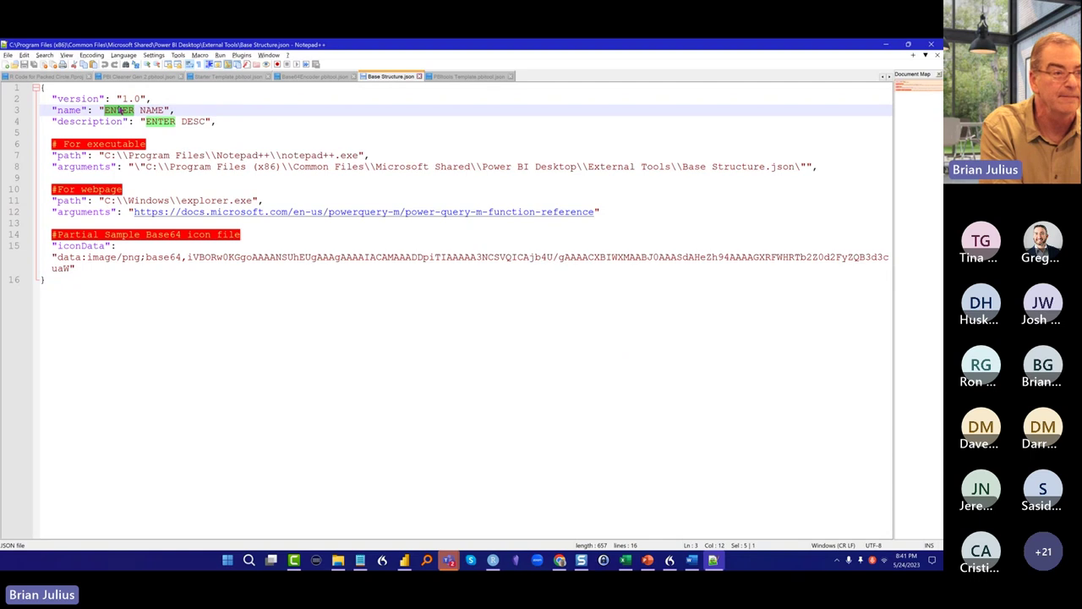
text(Powe)
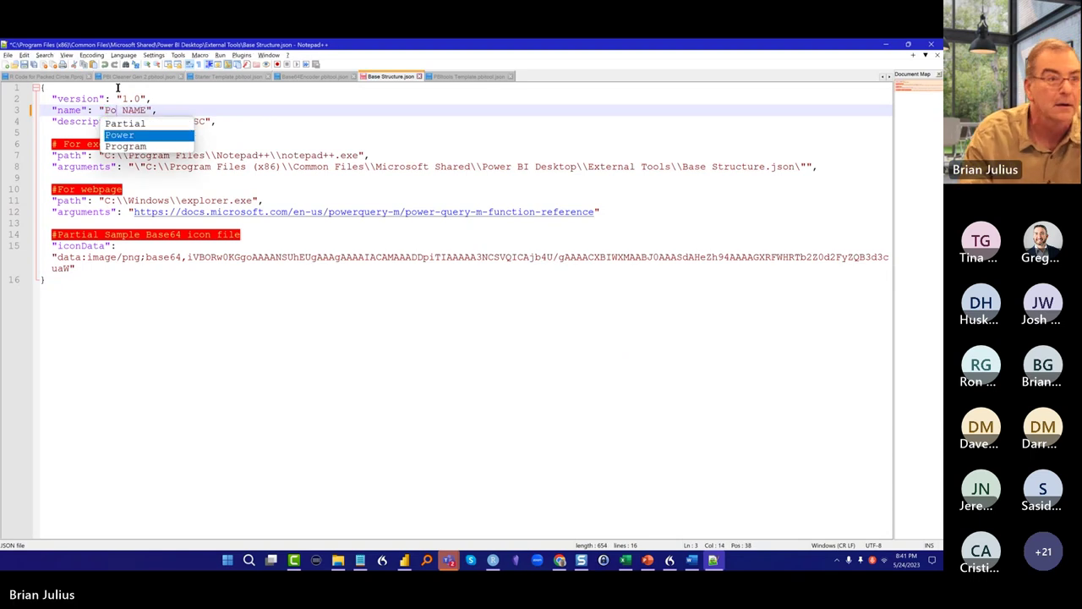
text(r Q)
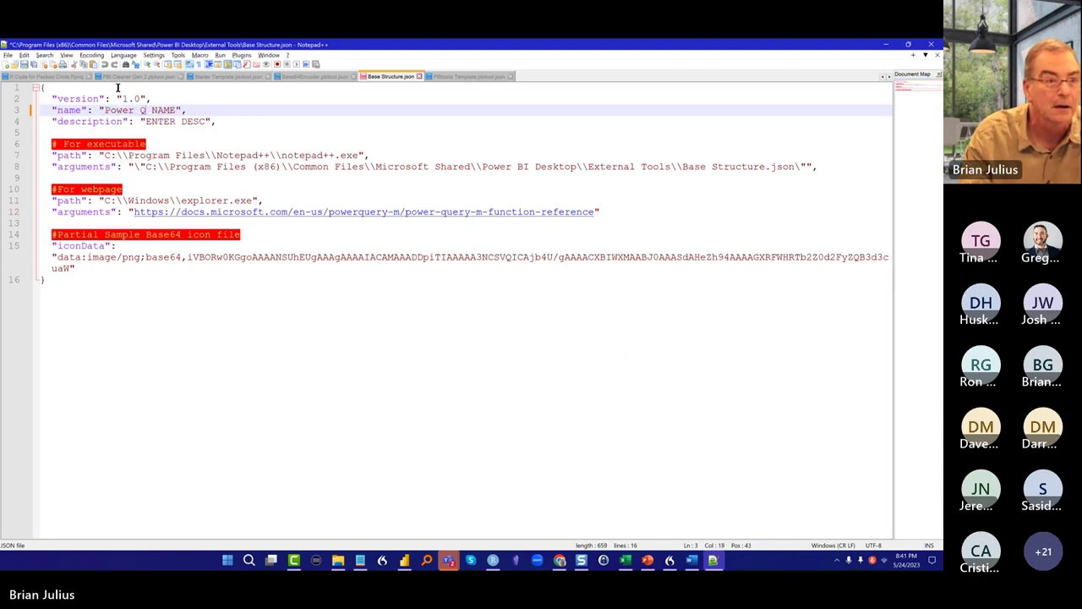
key(BackSpace)
key(BackSpace)
text(query)
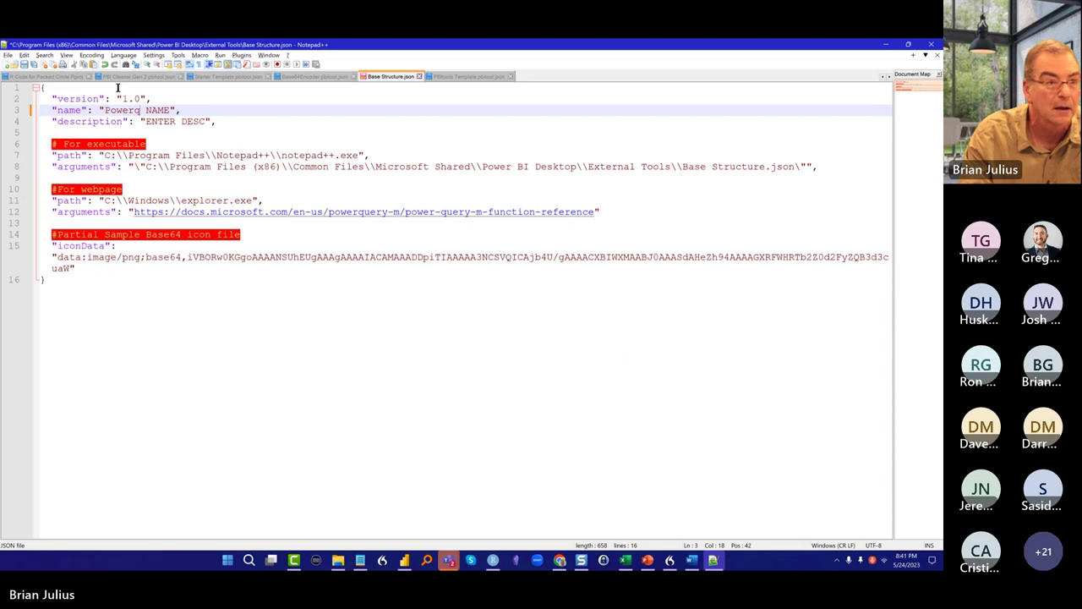
text( HOw)
key(Delete)
key(Delete)
key(Delete)
key(Delete)
key(Down)
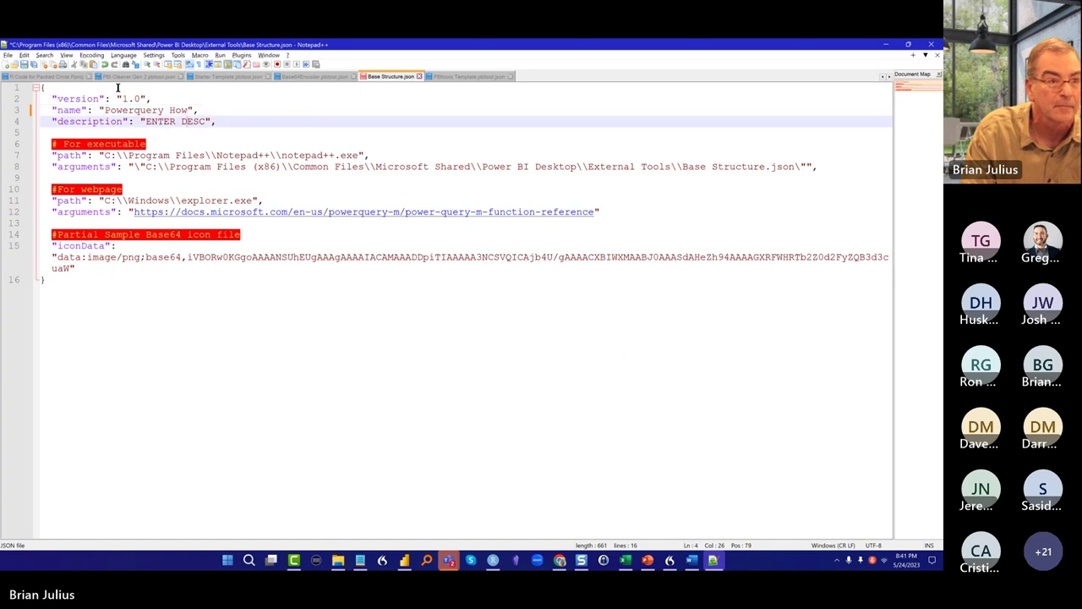
Replace the ENTER DESC placeholder with a description naming the author's great PQ Reference site
key(Left)
key(Left)
key(Left)
key(Left)
key(Left)
key(Left)
key(Left)
key(Left)
key(Left)
key(Left)
key(Left)
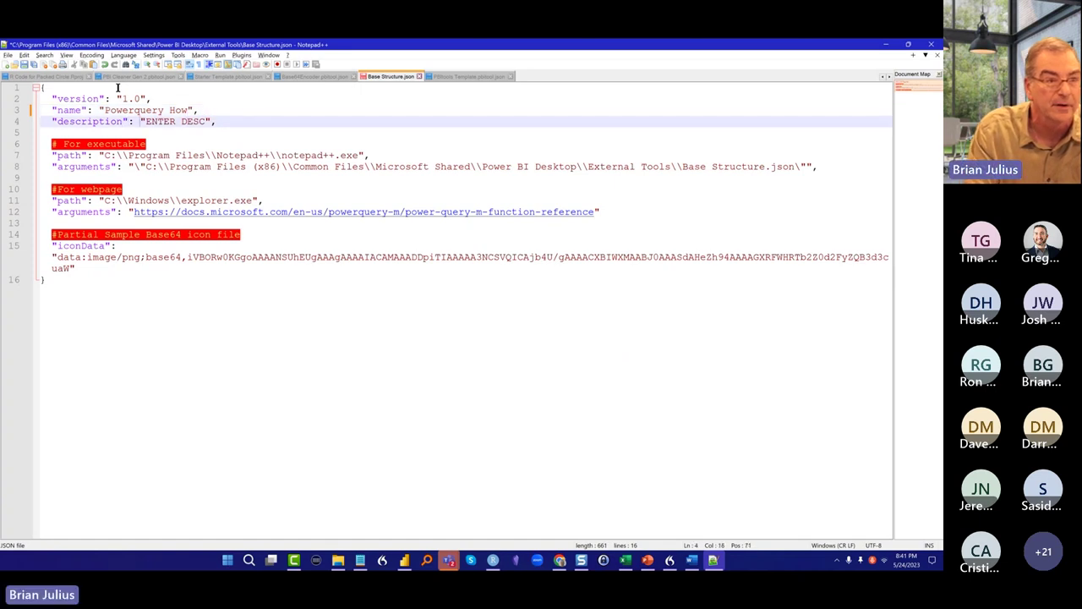
text(Rick De)
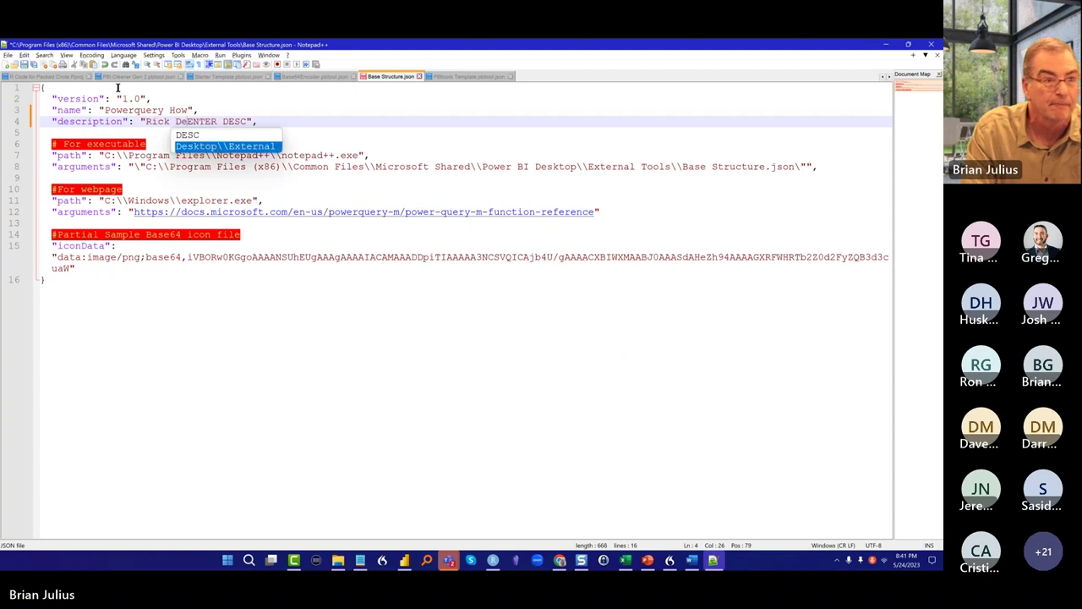
key(BackSpace)
key(BackSpace)
text(de Gr)
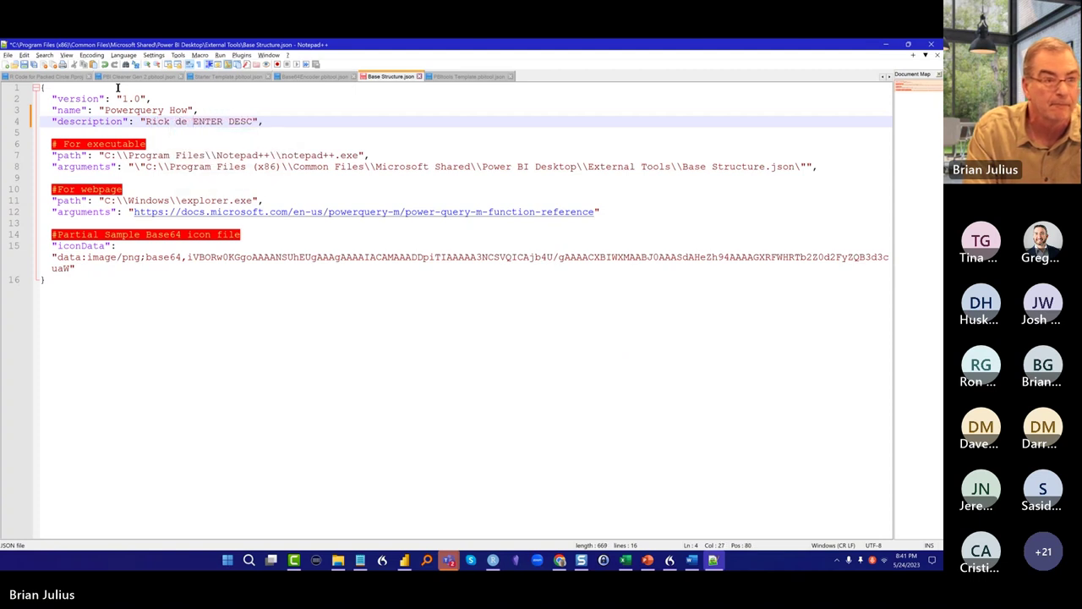
text(oot')
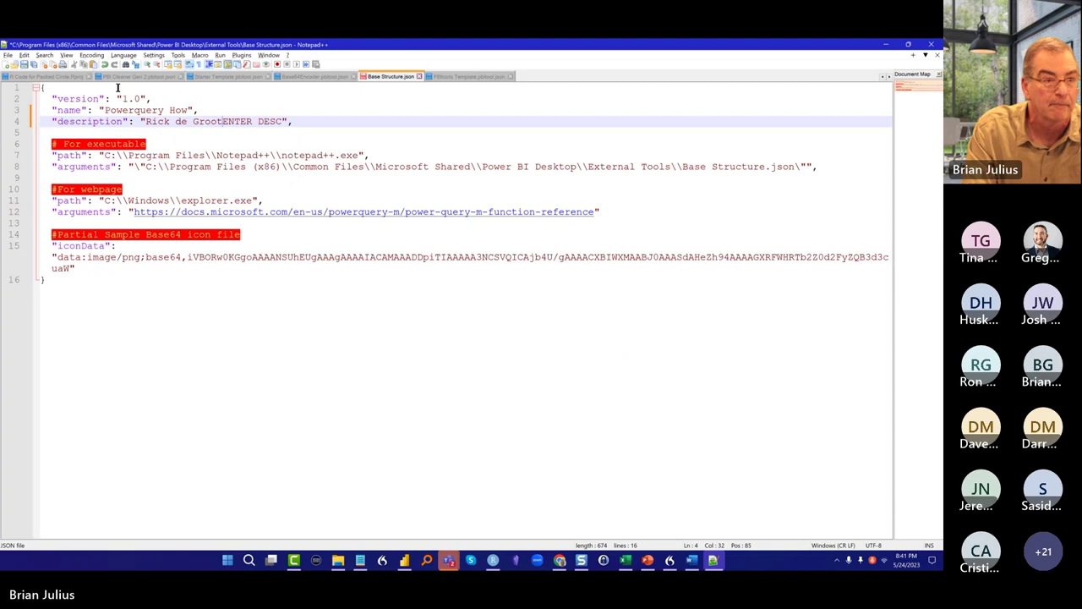
text(s great P)
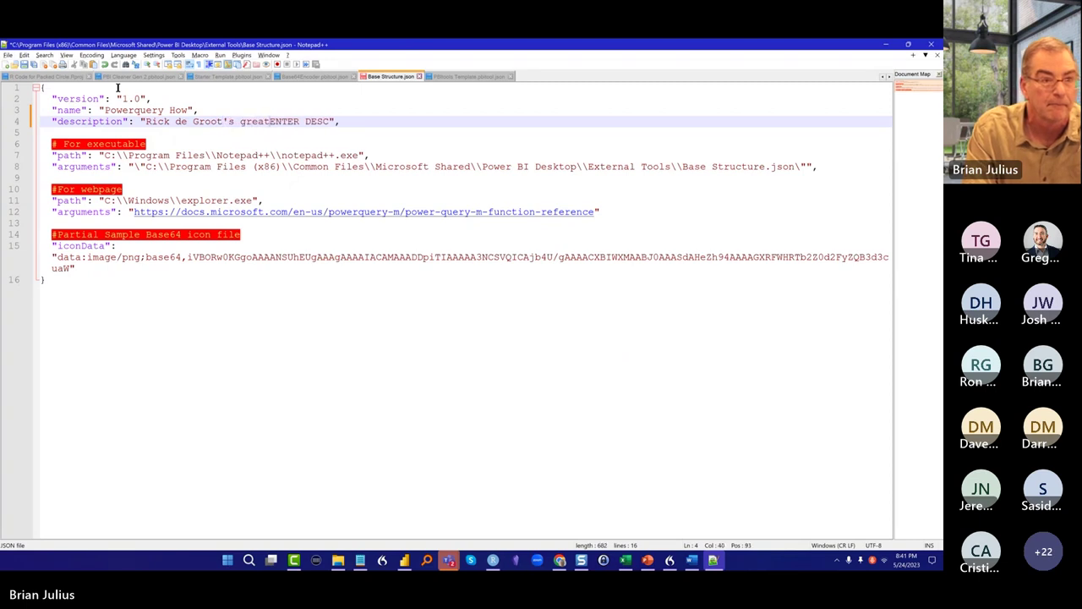
text(Q Referen)
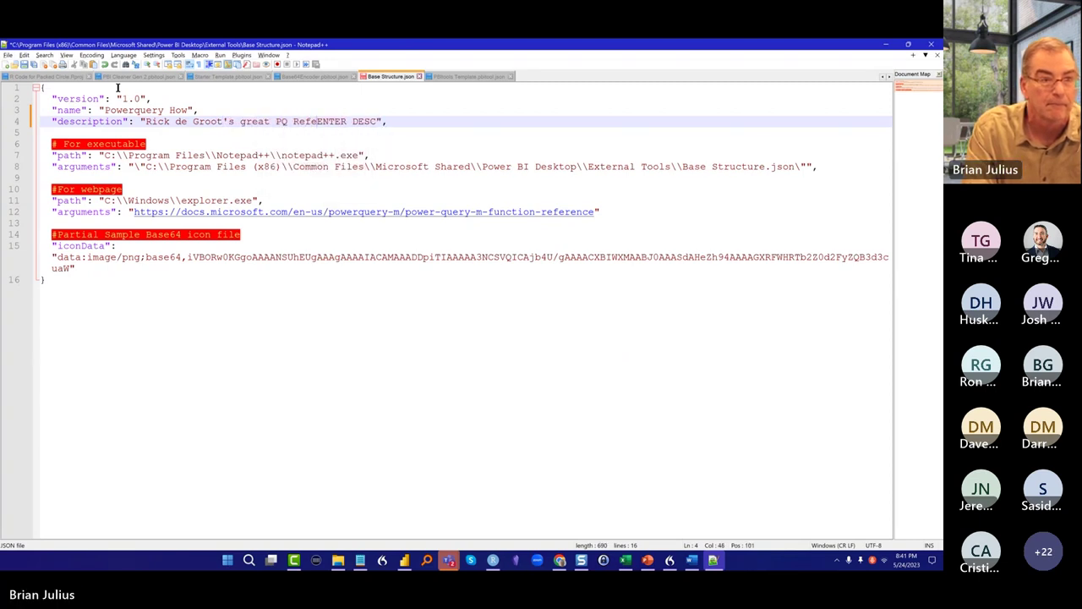
text(ce site)
key(Delete)
key(Delete)
key(Delete)
key(Delete)
key(Delete)
key(Delete)
key(Delete)
key(Delete)
key(Delete)
key(Delete)
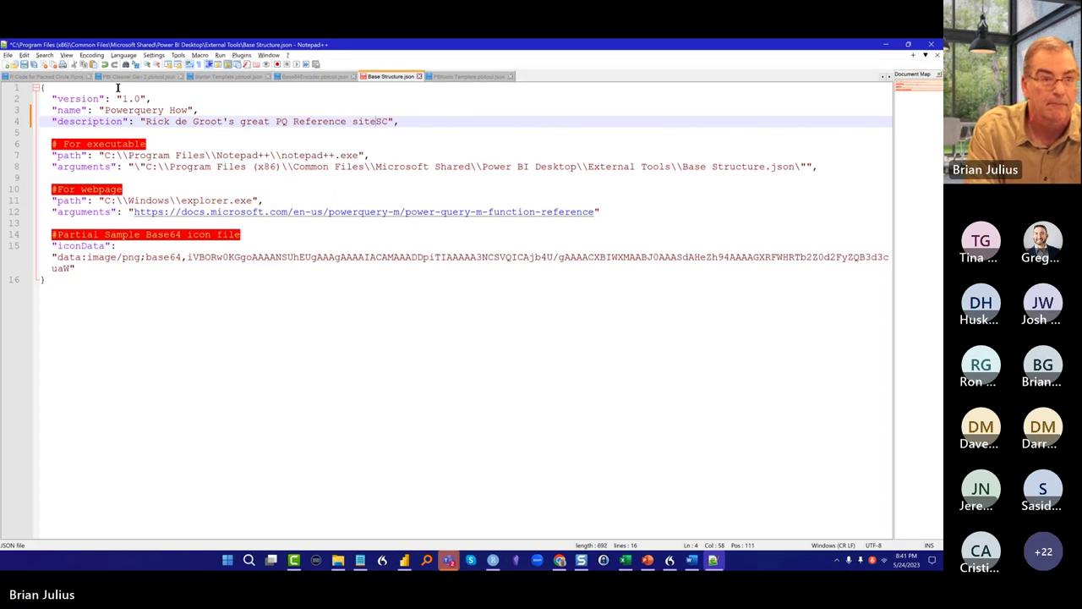
key(Delete)
text(")
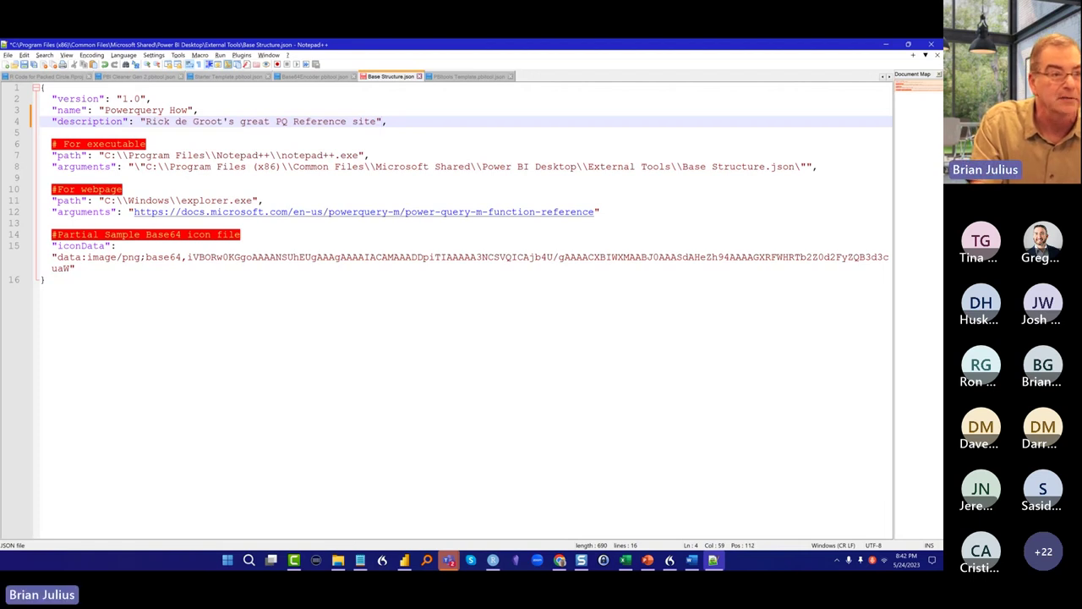
Delete the 'For executable' block and the '#For webpage' comment line, then select the arguments URL
drag(52, 132, 116, 179)
key(Delete)
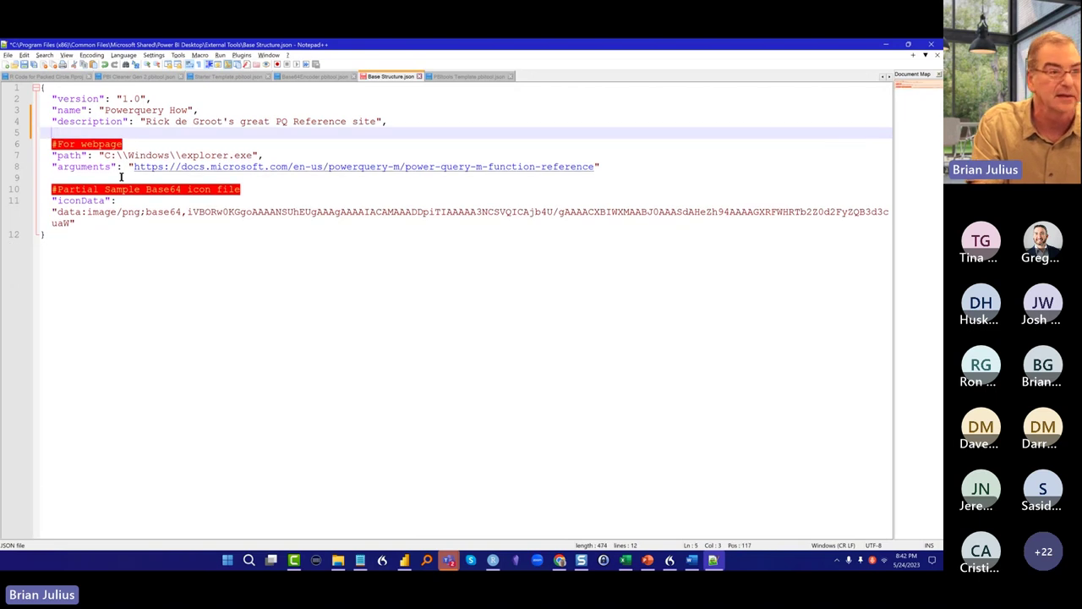
drag(52, 129, 104, 148)
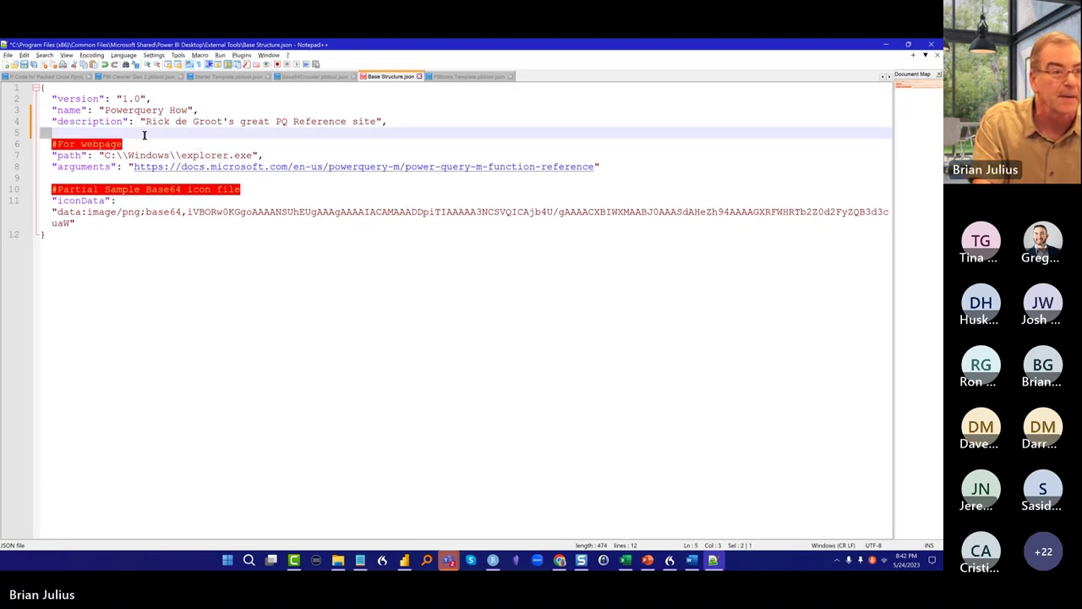
key(Delete)
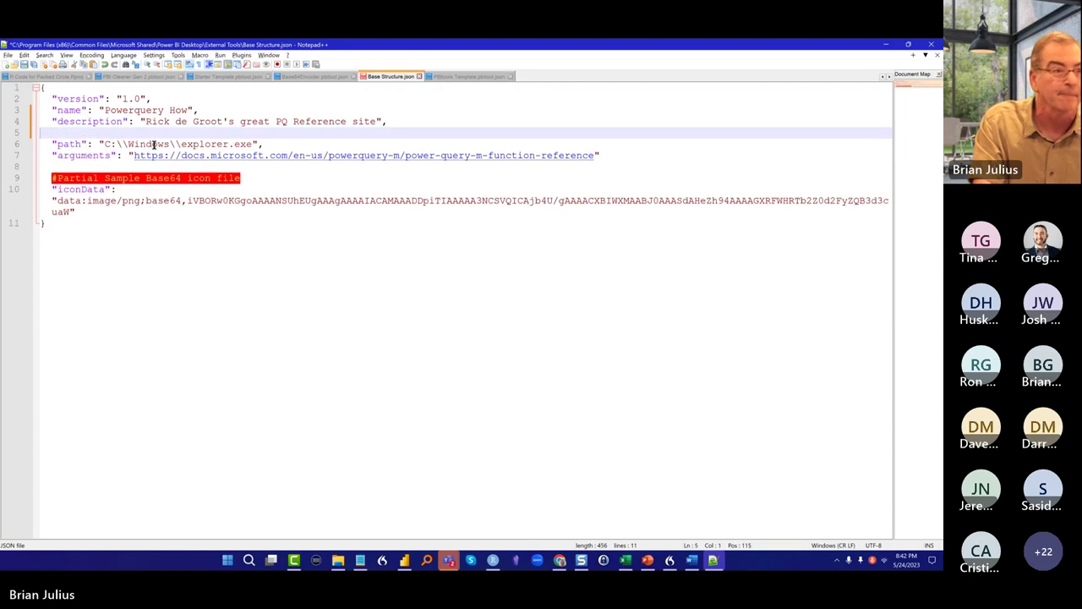
key(Delete)
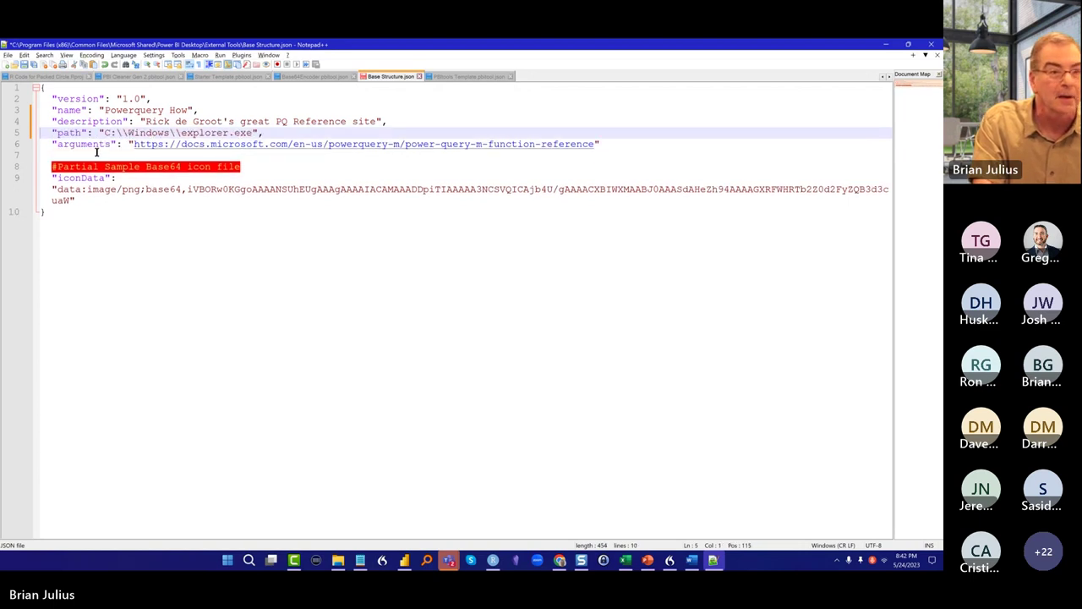
click(131, 143)
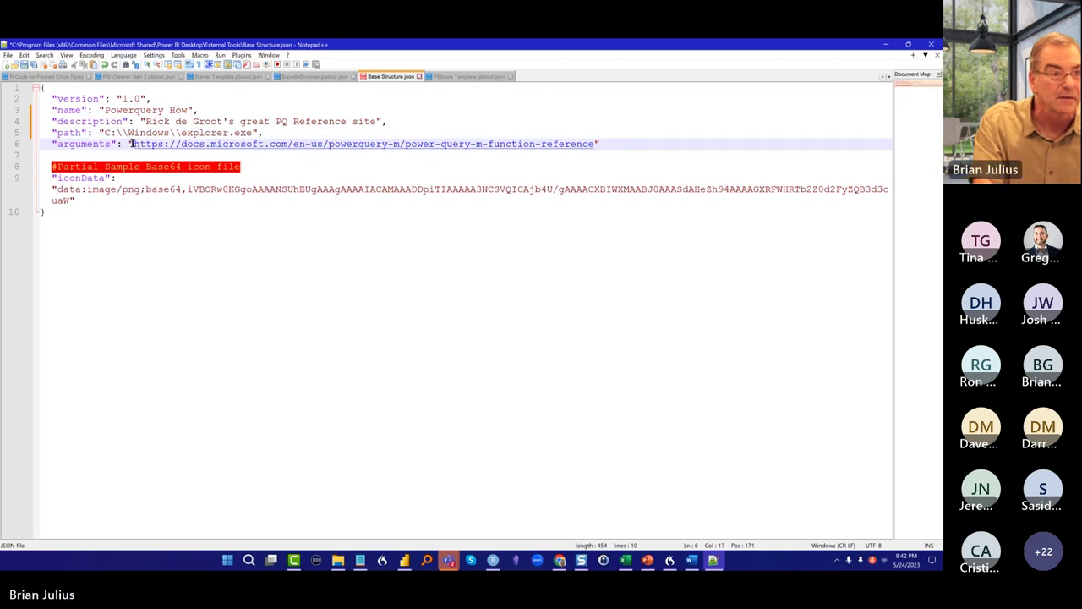
drag(133, 144, 597, 144)
key(super+v)
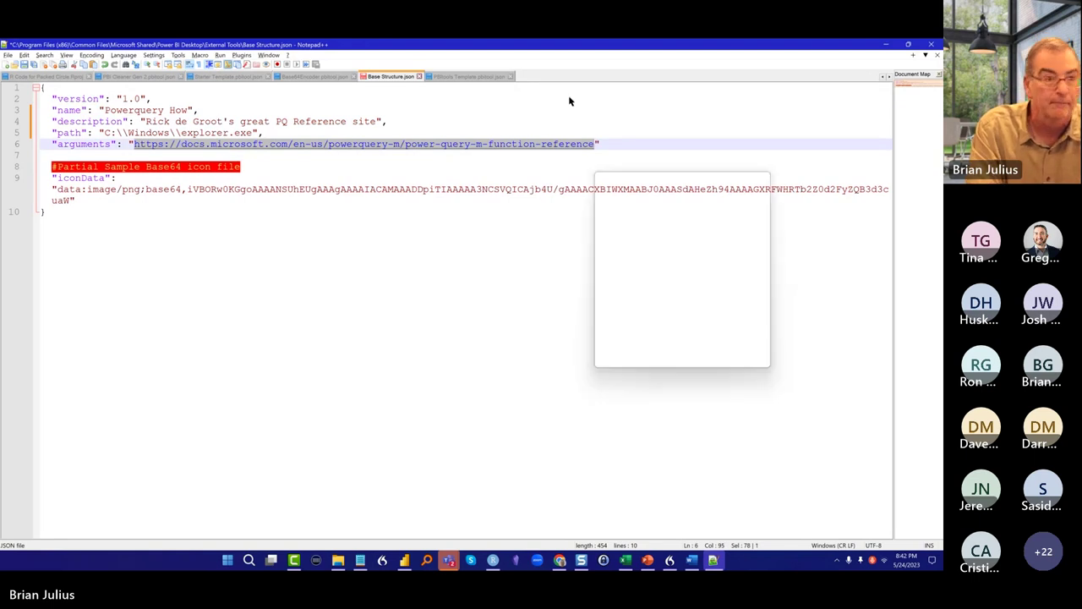
key(Down)
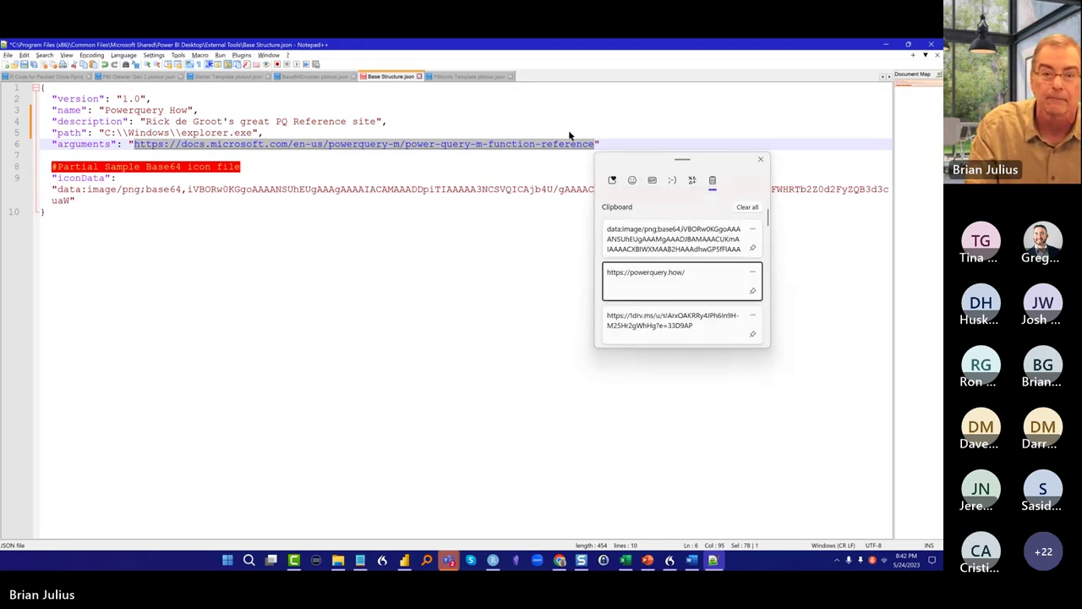
key(Return)
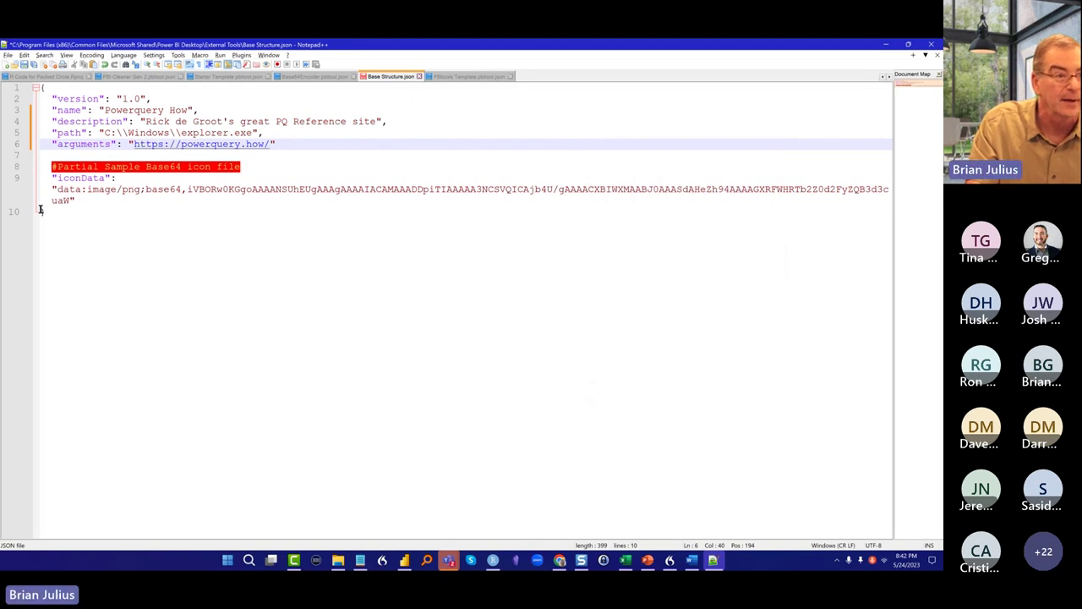
mouse_move(55, 191)
mouse_down()
mouse_move(69, 209)
mouse_move(72, 200)
mouse_up()
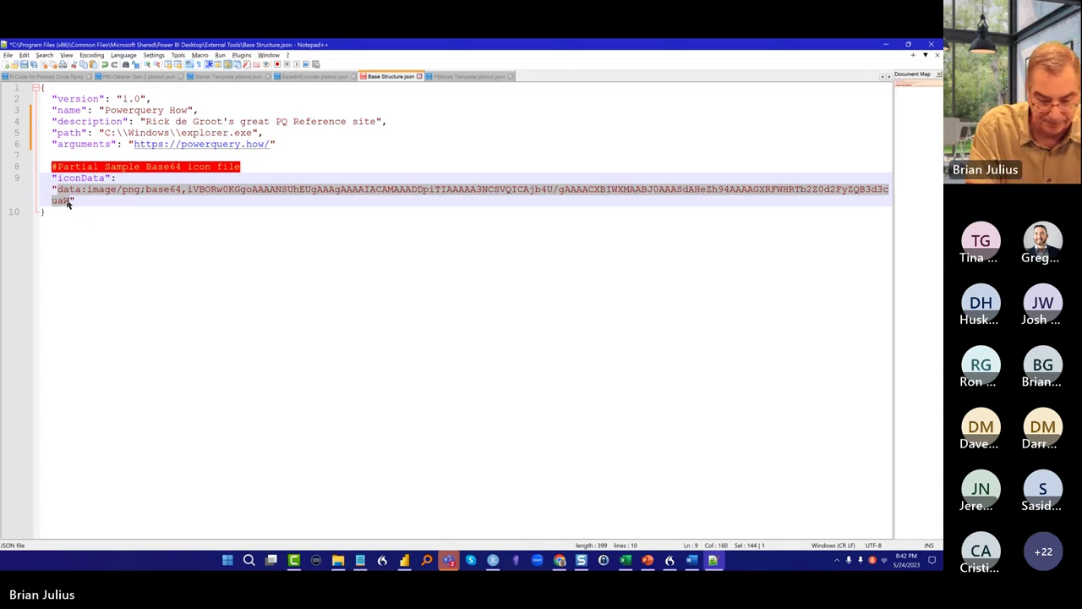
key(super+v)
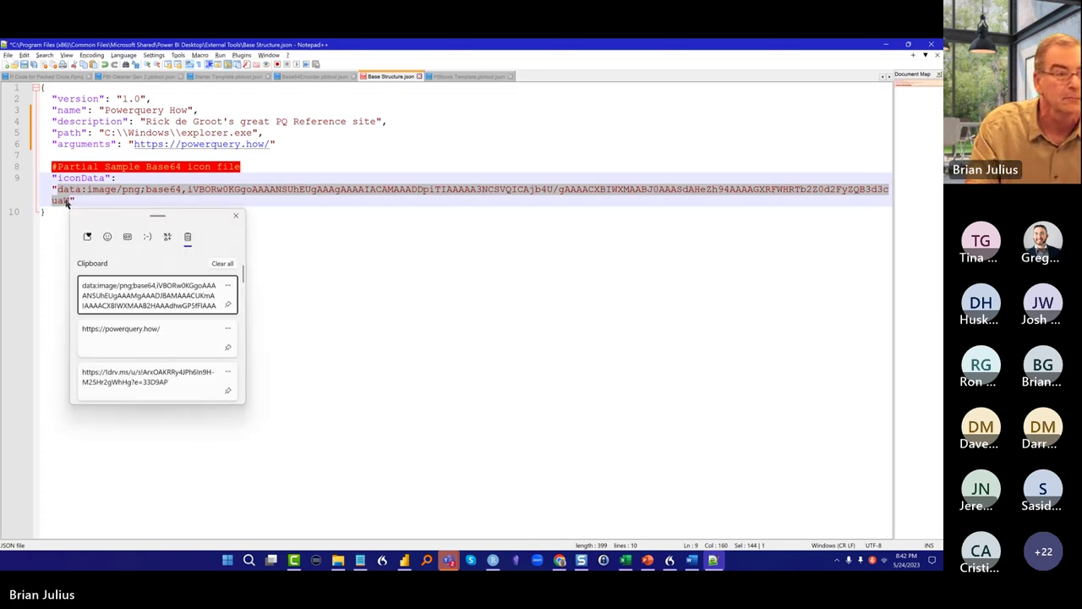
key(Return)
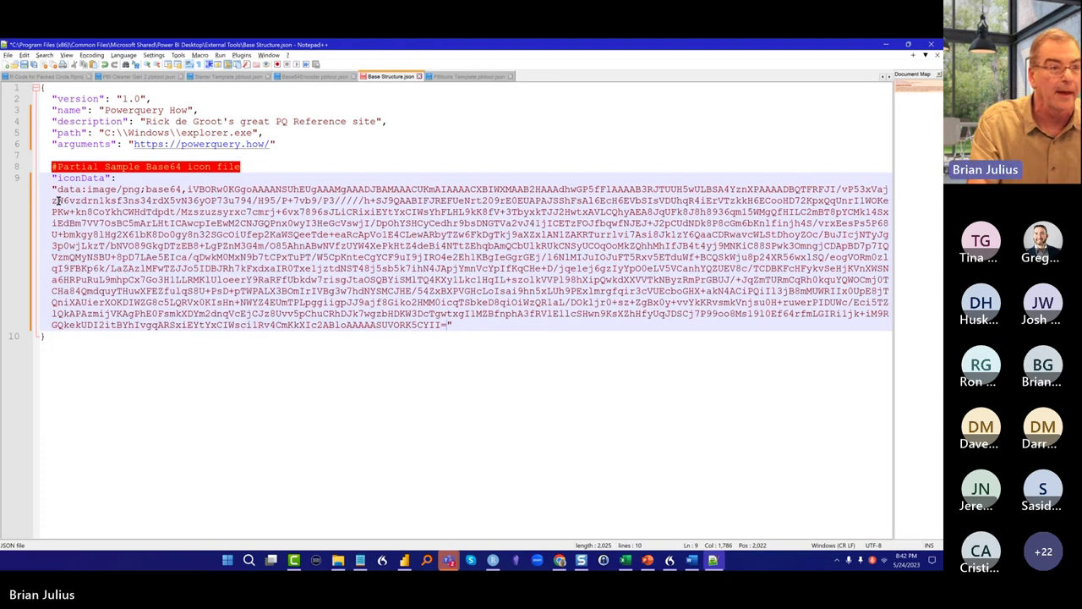
Remove the base64 icon comment line and its leftover empty line
click(252, 167)
drag(252, 168, 48, 159)
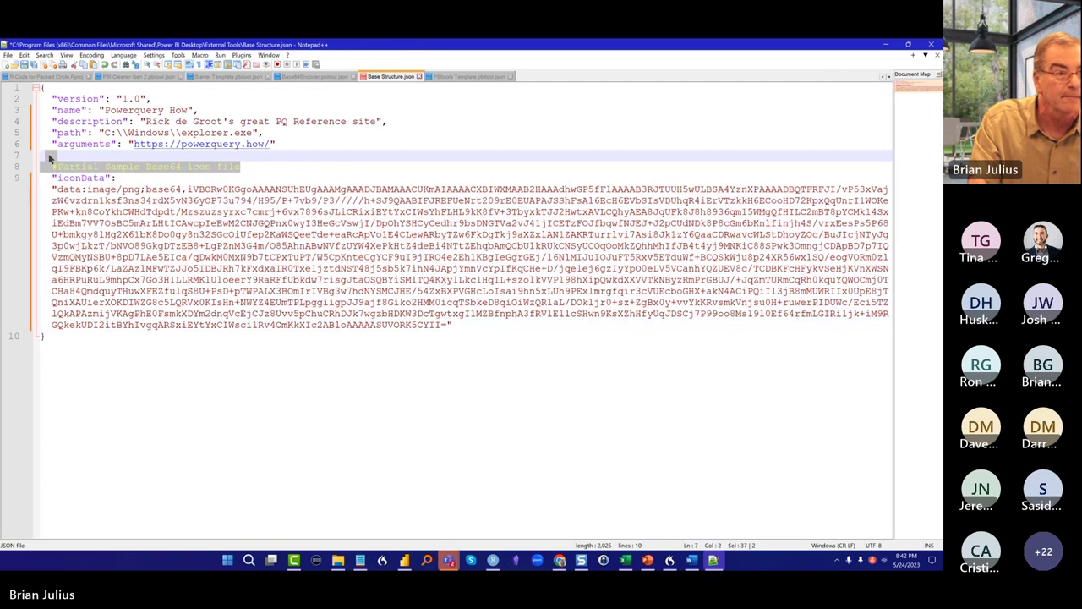
key(Delete)
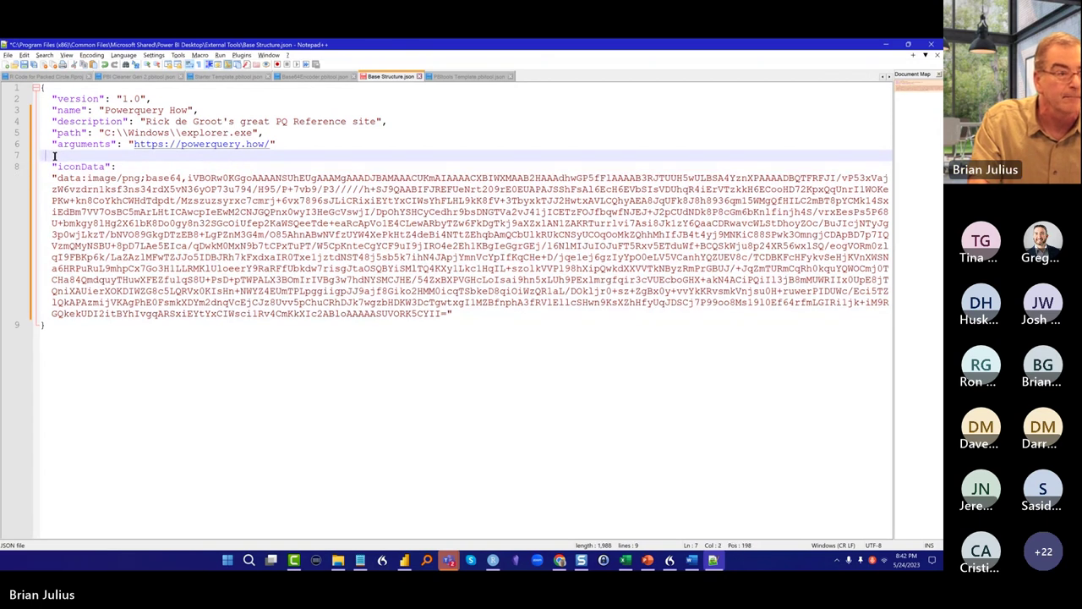
key(Delete)
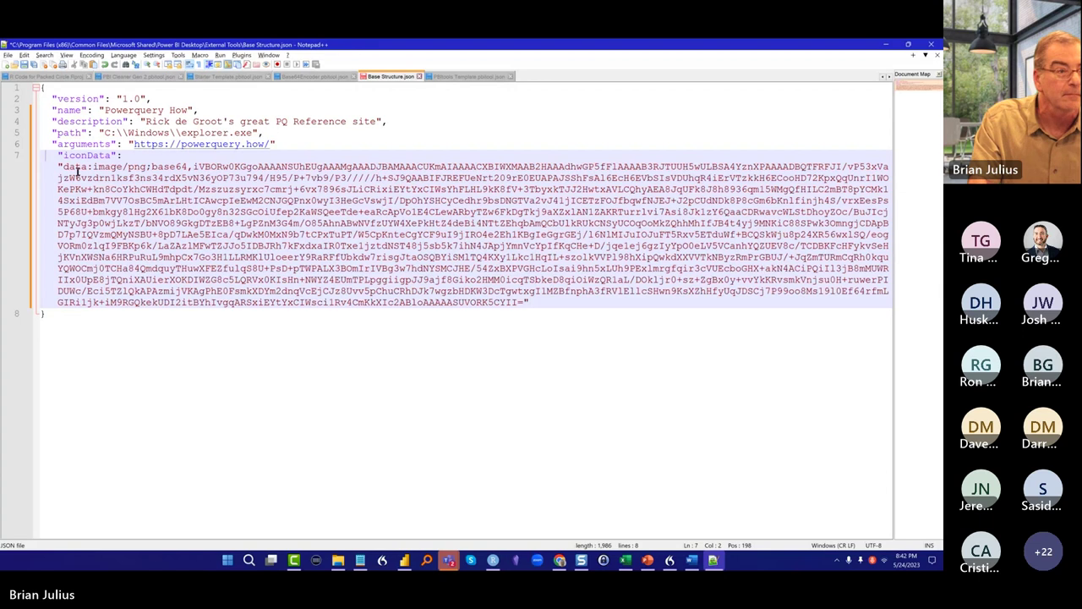
click(8, 55)
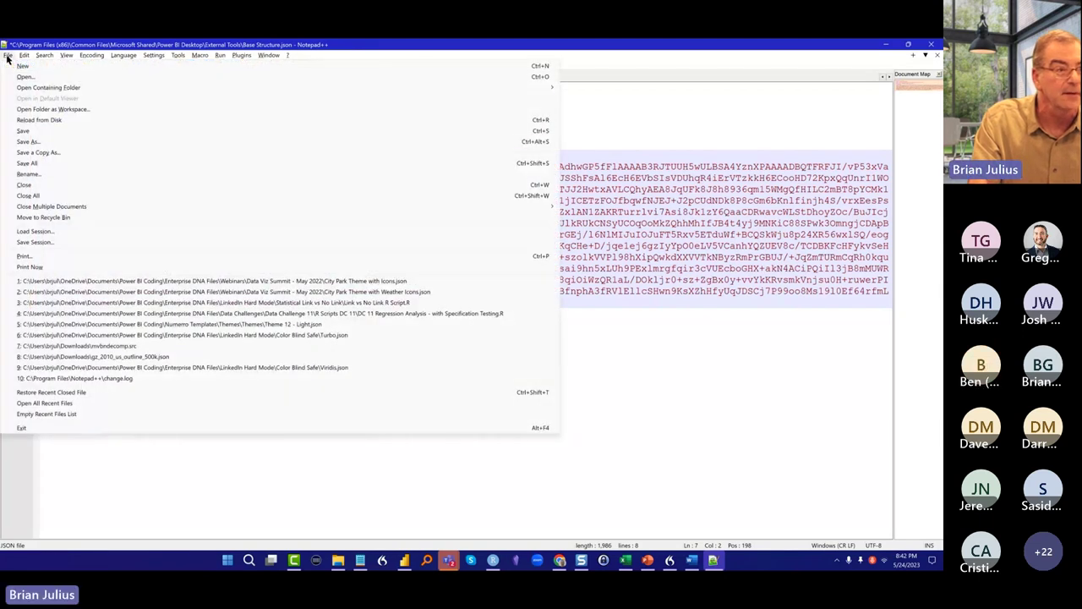
Save the file as Powerquery How.pbitool.json in the External Tools folder
click(34, 141)
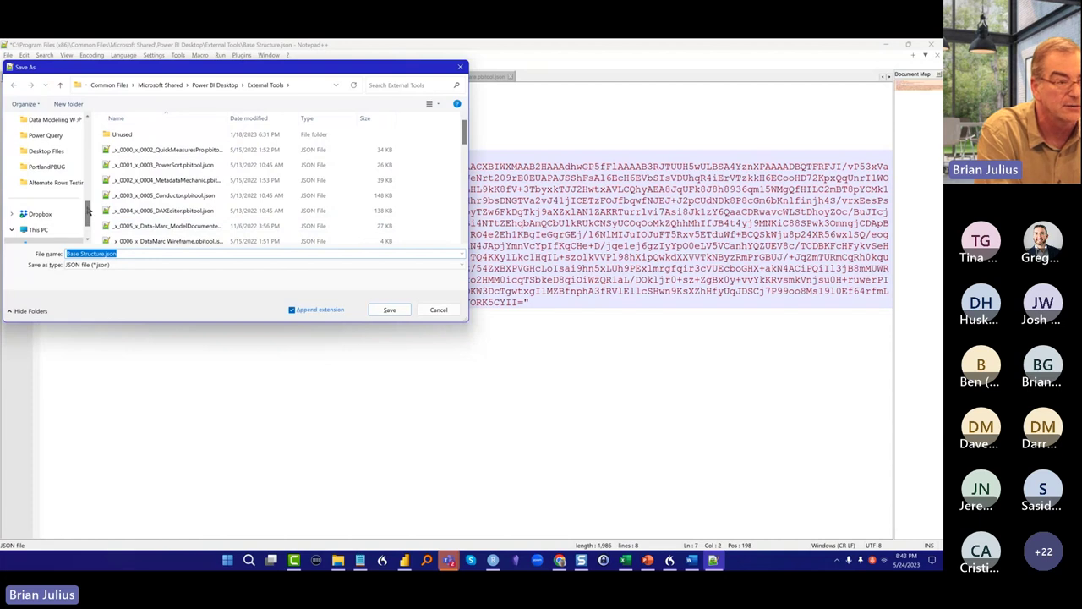
drag(88, 213, 78, 147)
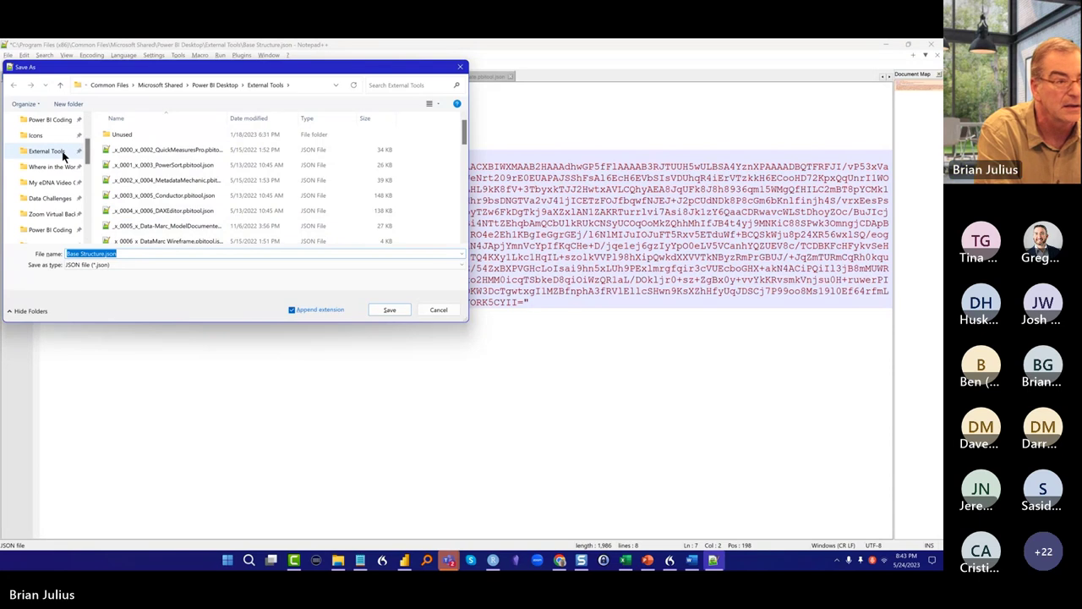
click(62, 154)
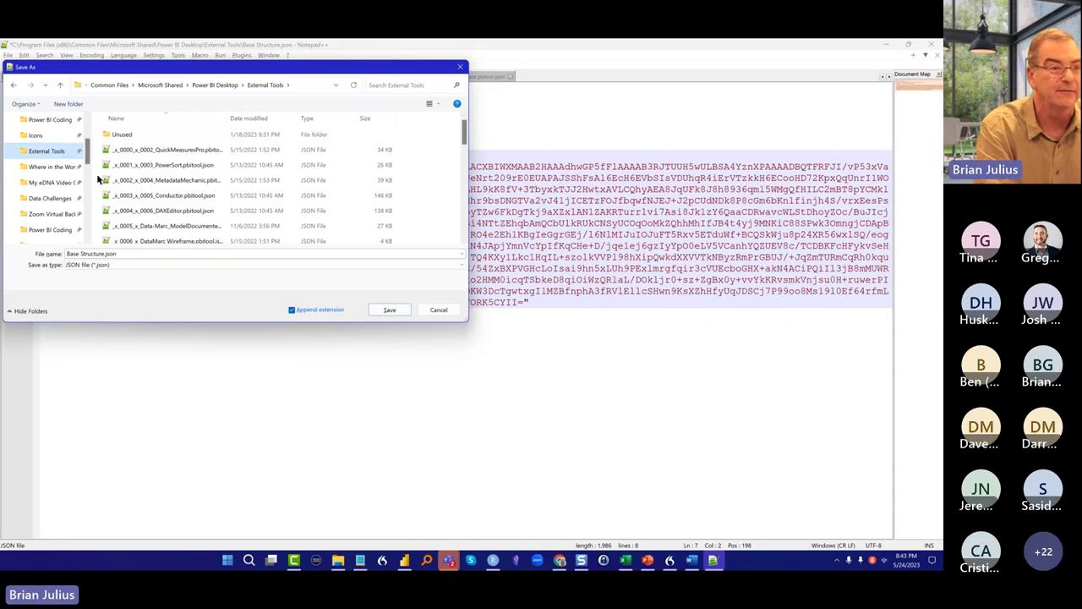
click(179, 253)
text(Power)
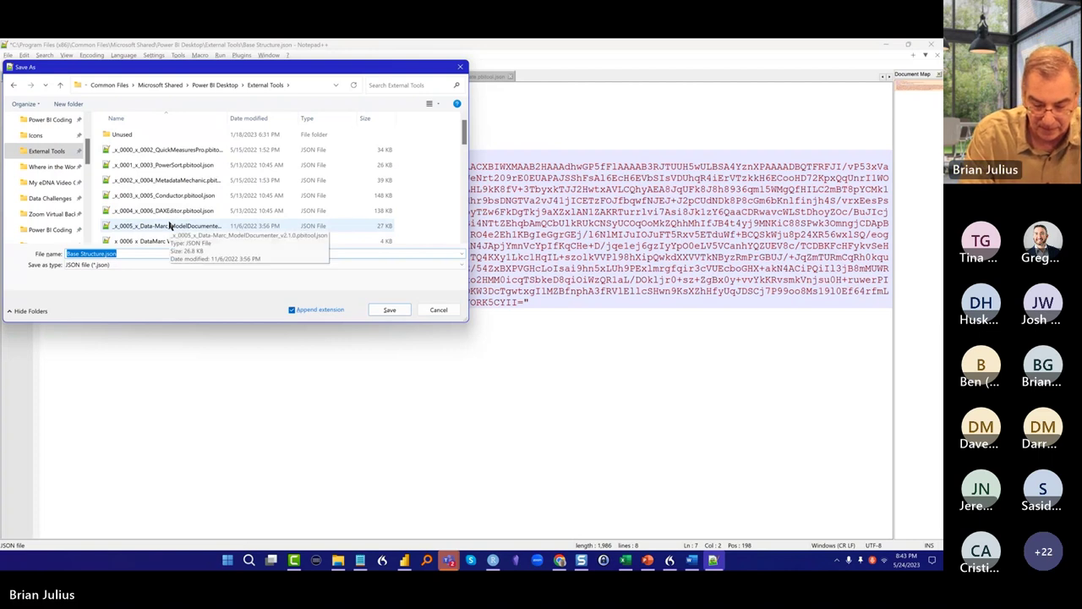
text(query HO)
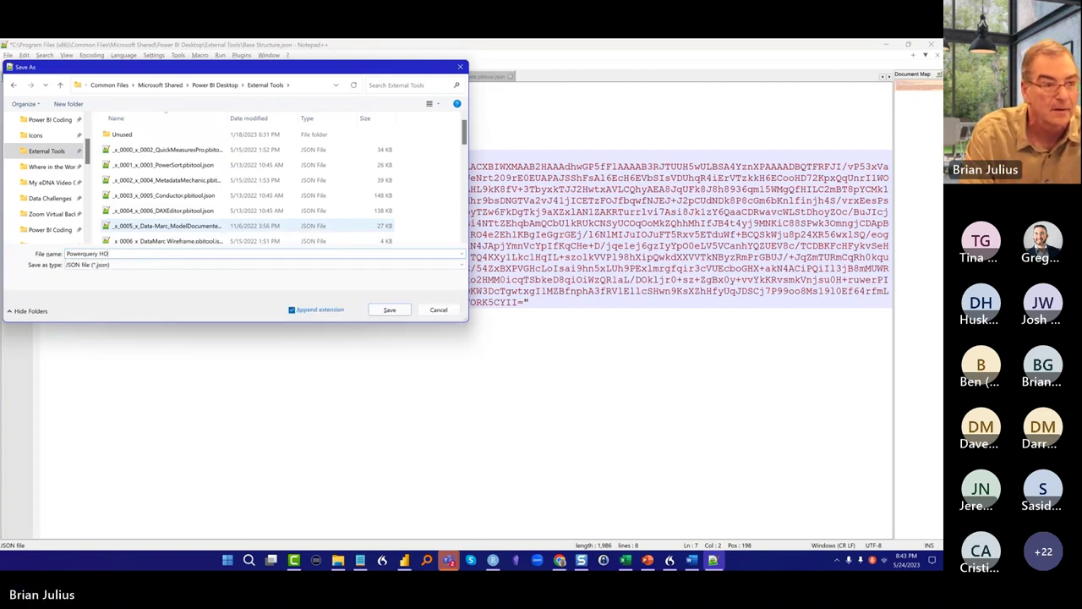
key(BackSpace)
text(ow.pbito)
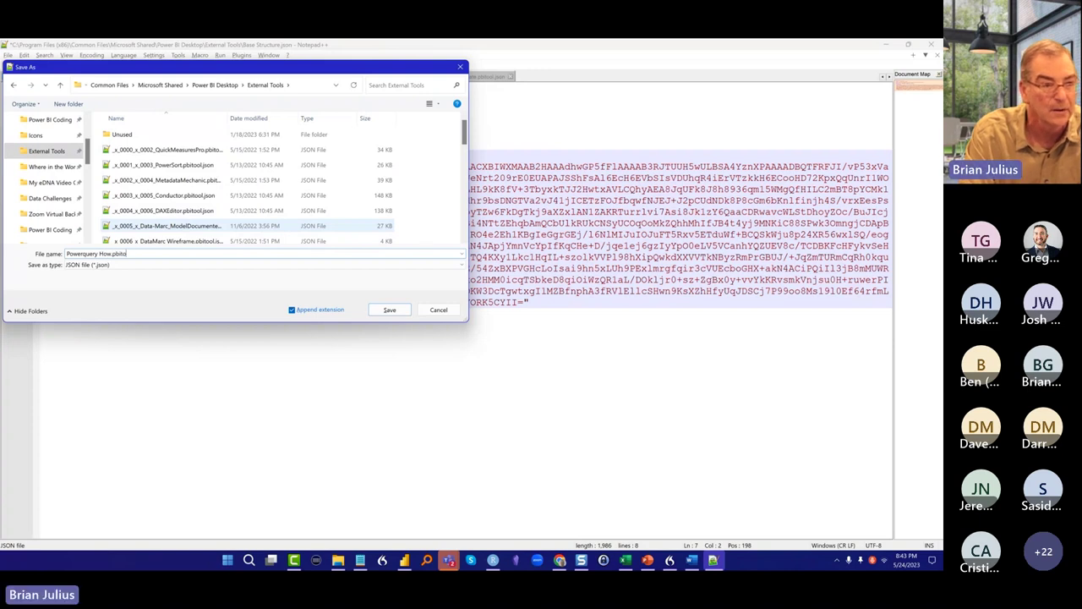
text(ol.j)
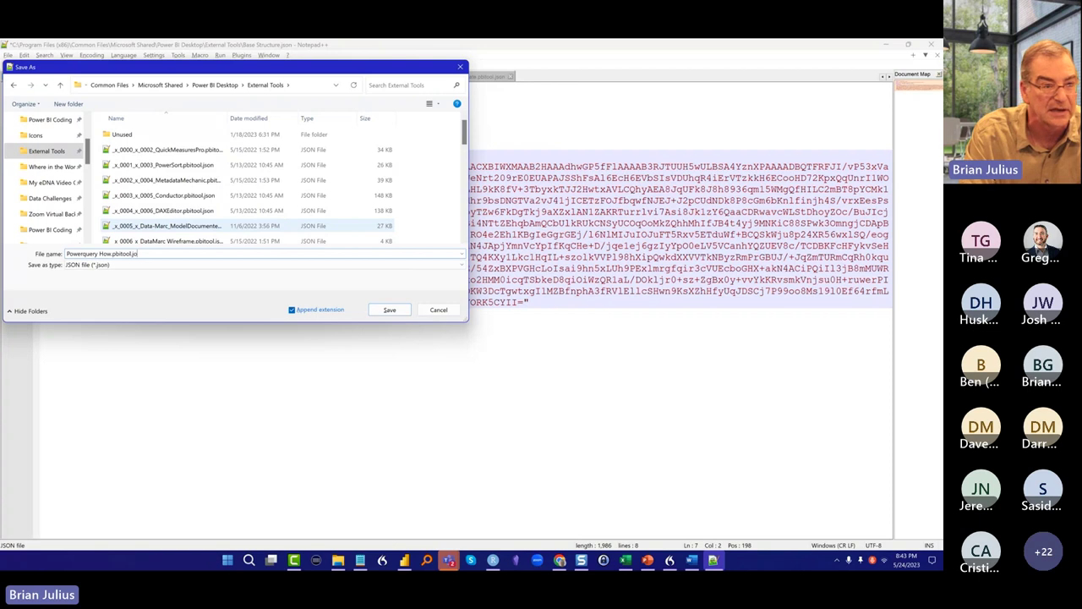
text(son)
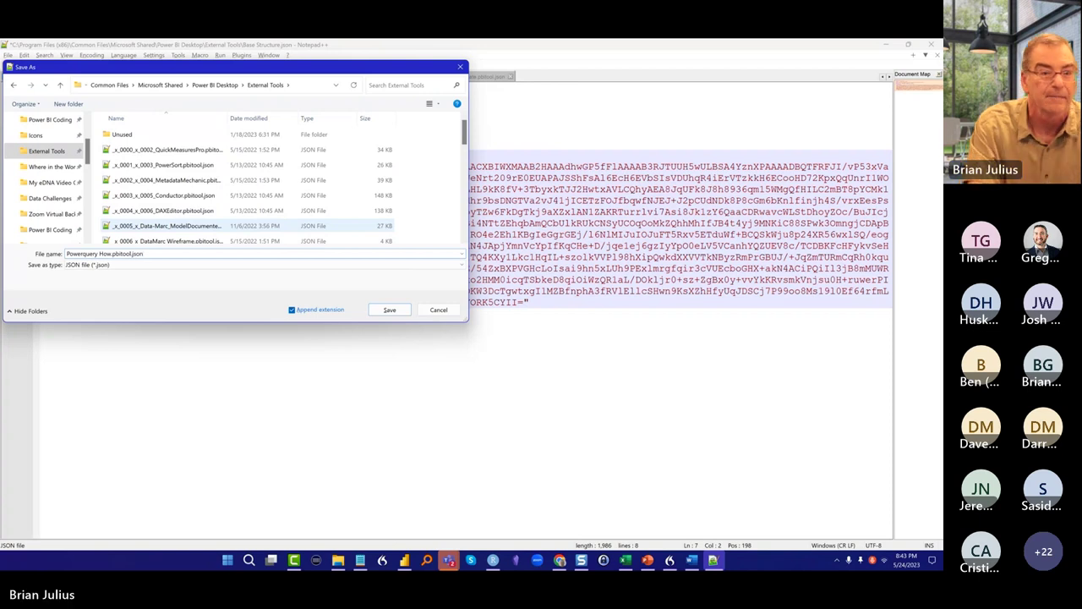
click(389, 310)
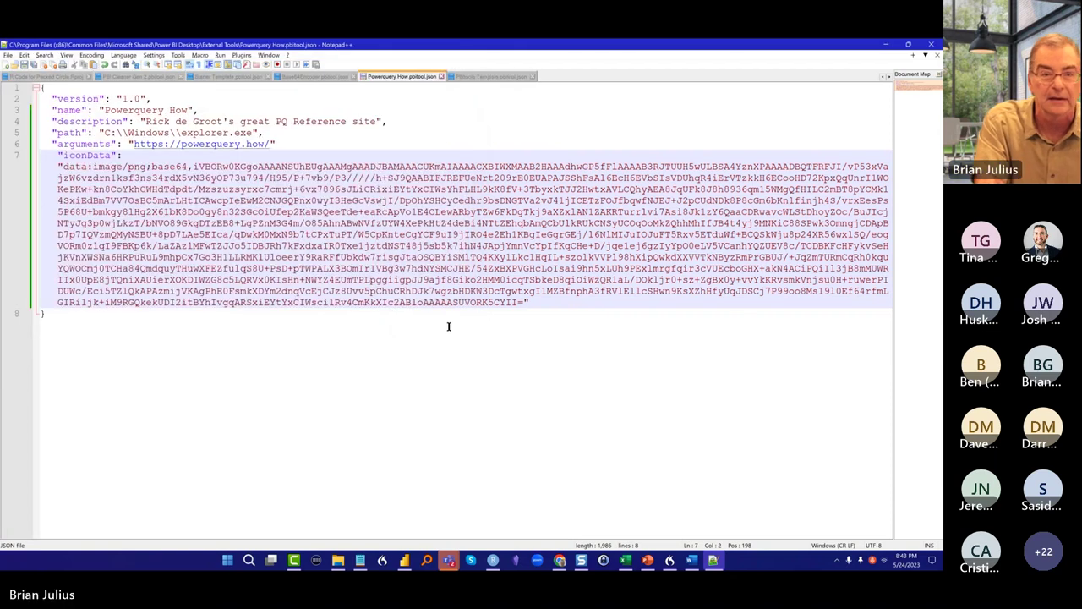
Close Notepad++ and Power BI Desktop without saving, relaunch it, and dismiss the invalid-JSON tool error
click(932, 44)
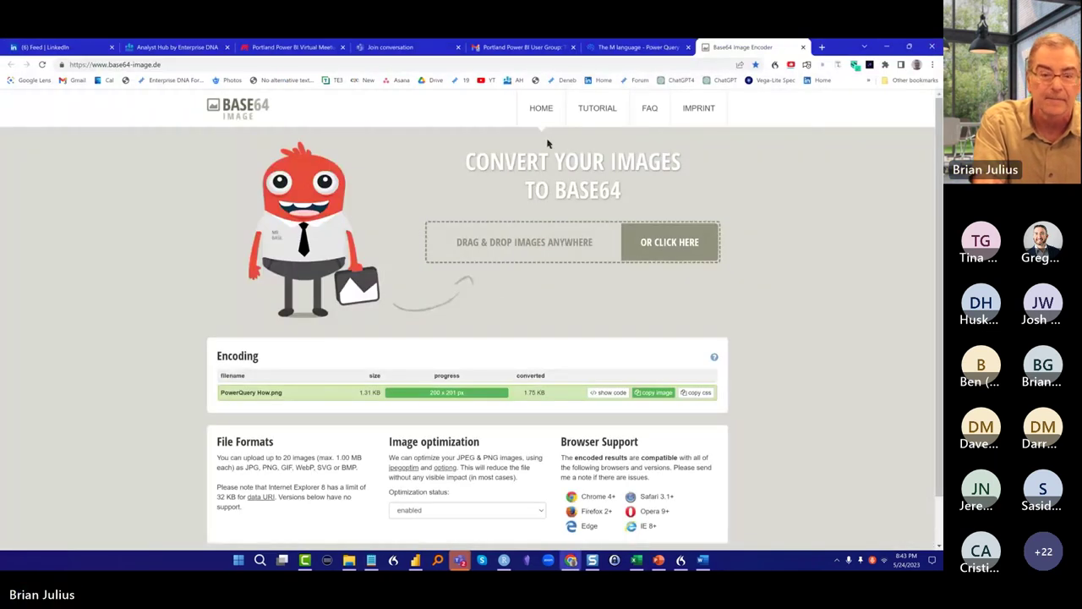
click(415, 560)
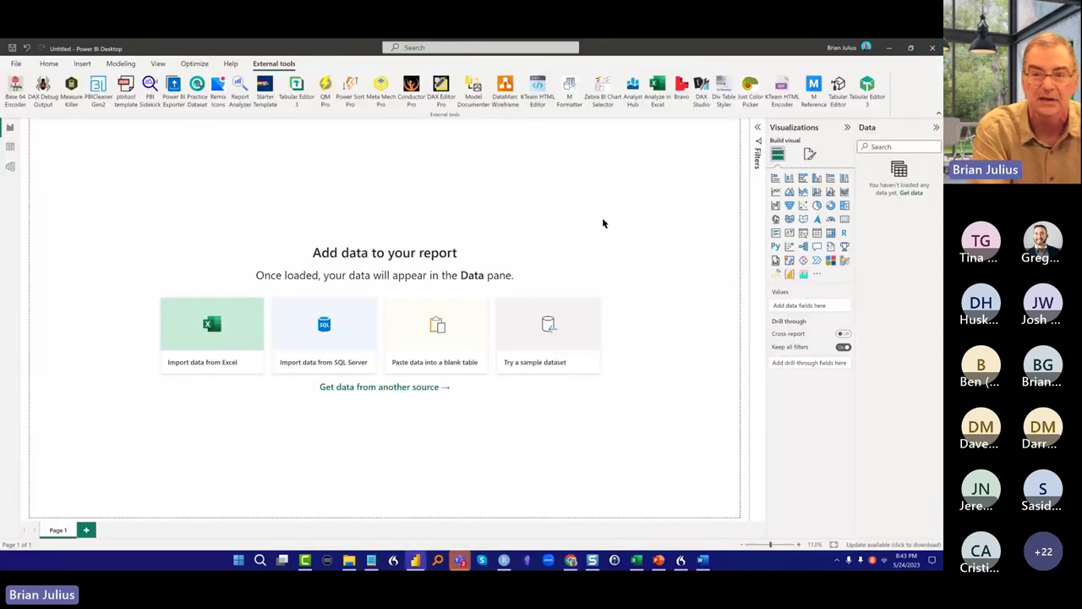
click(931, 51)
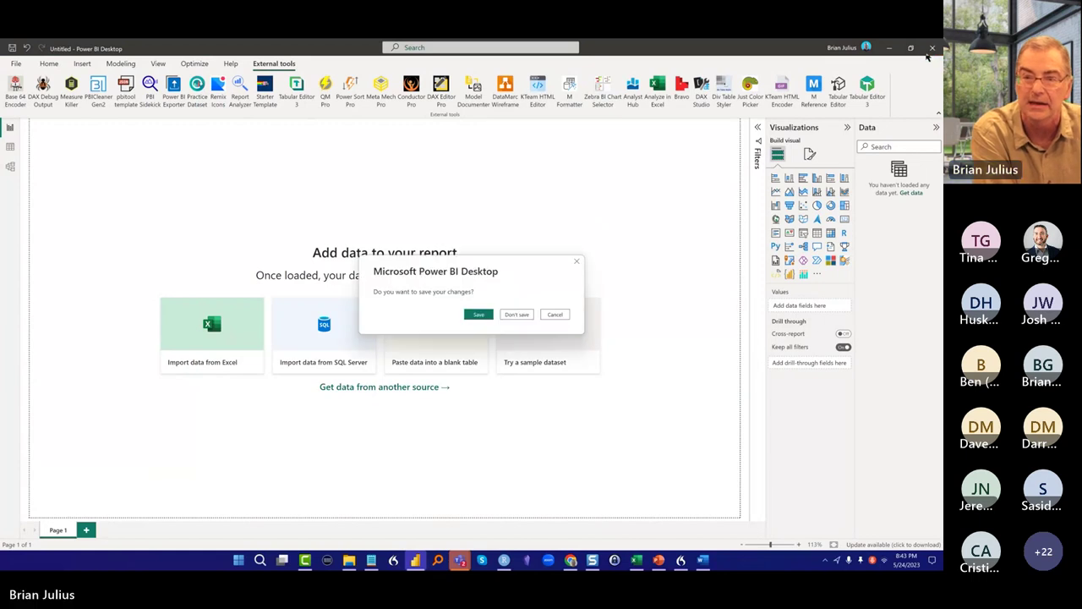
click(518, 314)
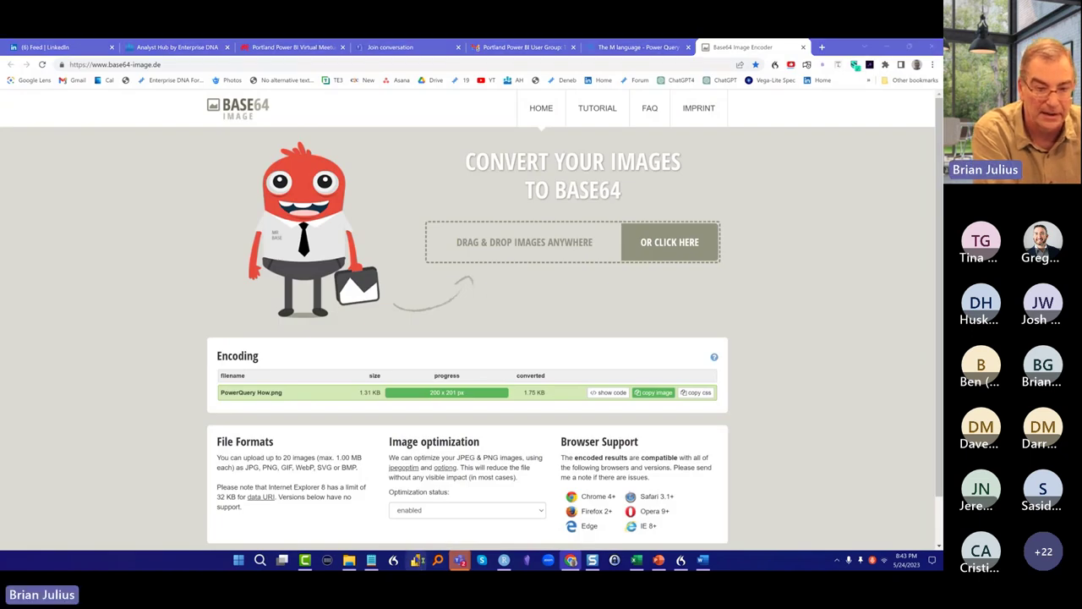
click(415, 560)
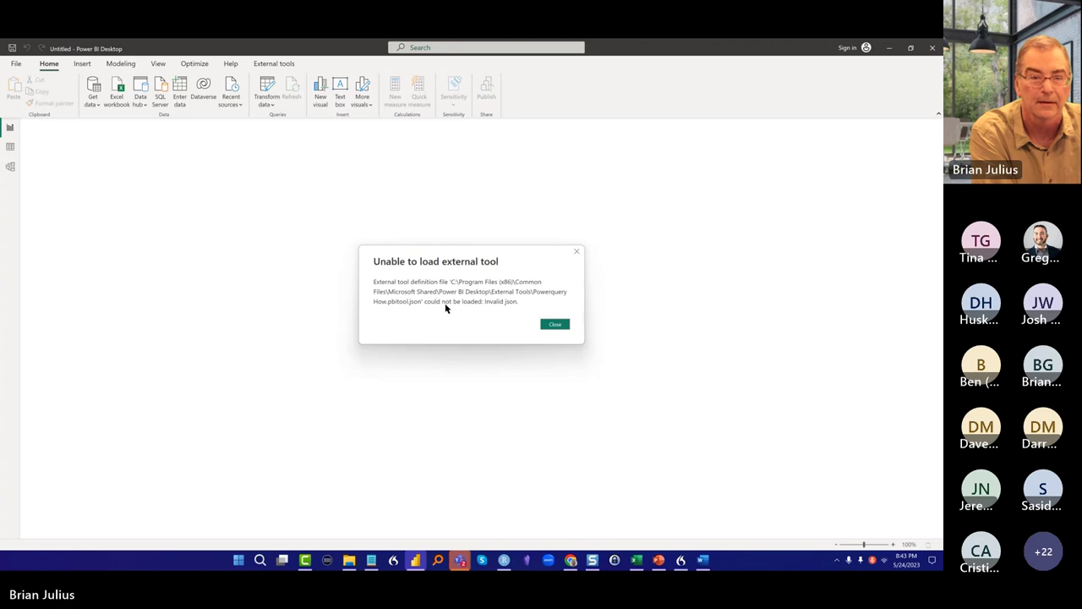
click(544, 327)
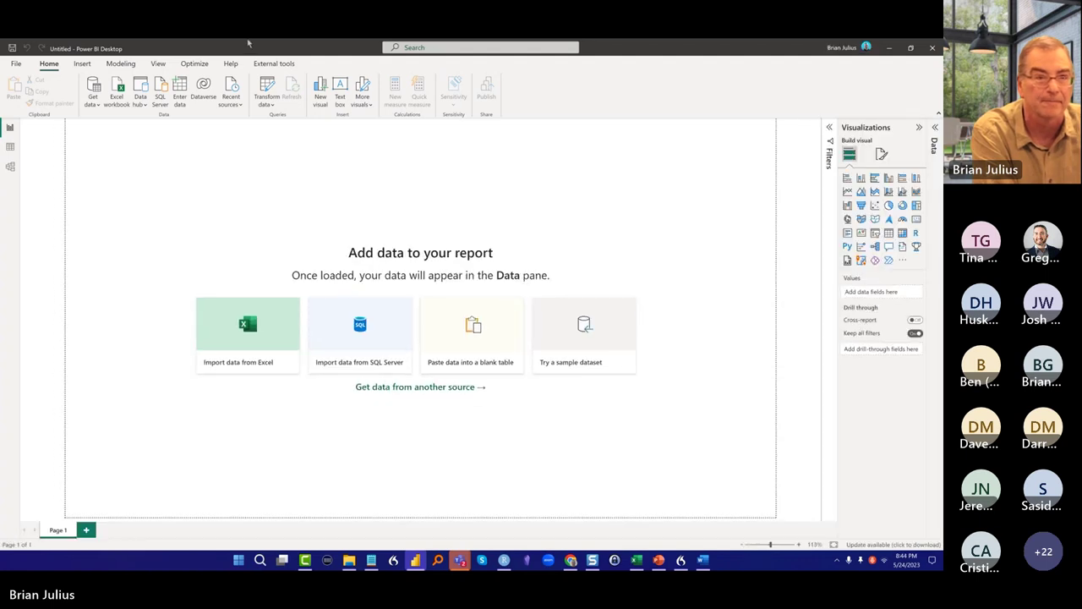
Open File Explorer at the External Tools folder and select the Powerquery How file
click(267, 63)
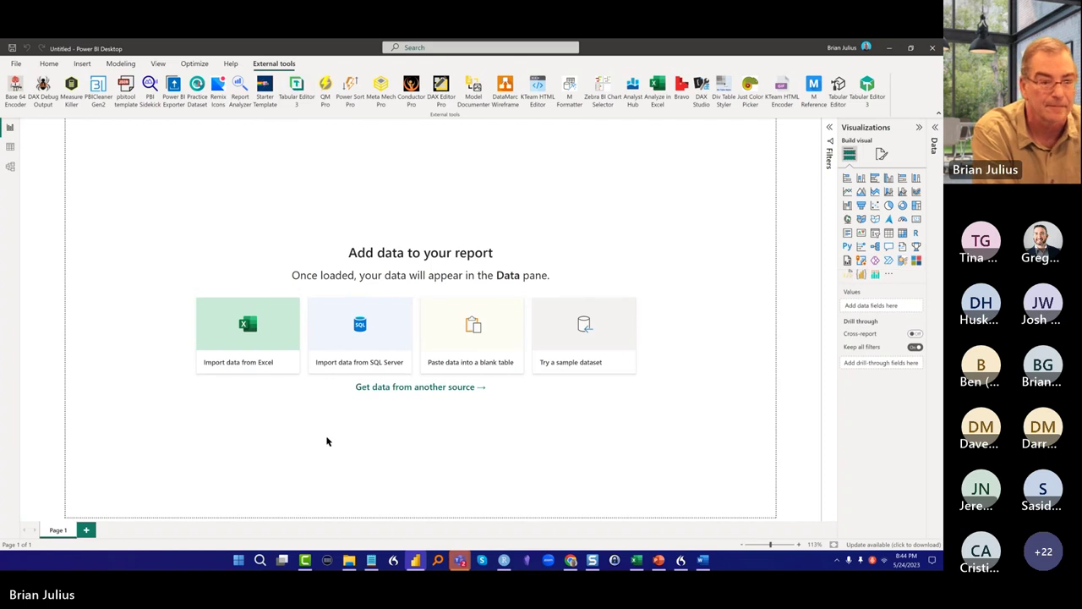
click(349, 561)
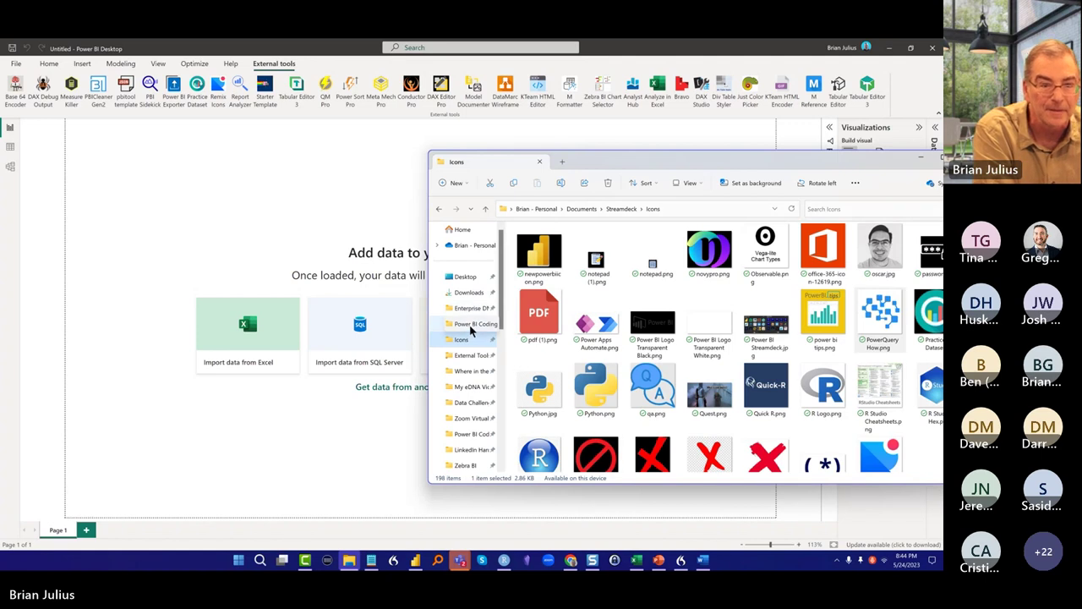
click(472, 356)
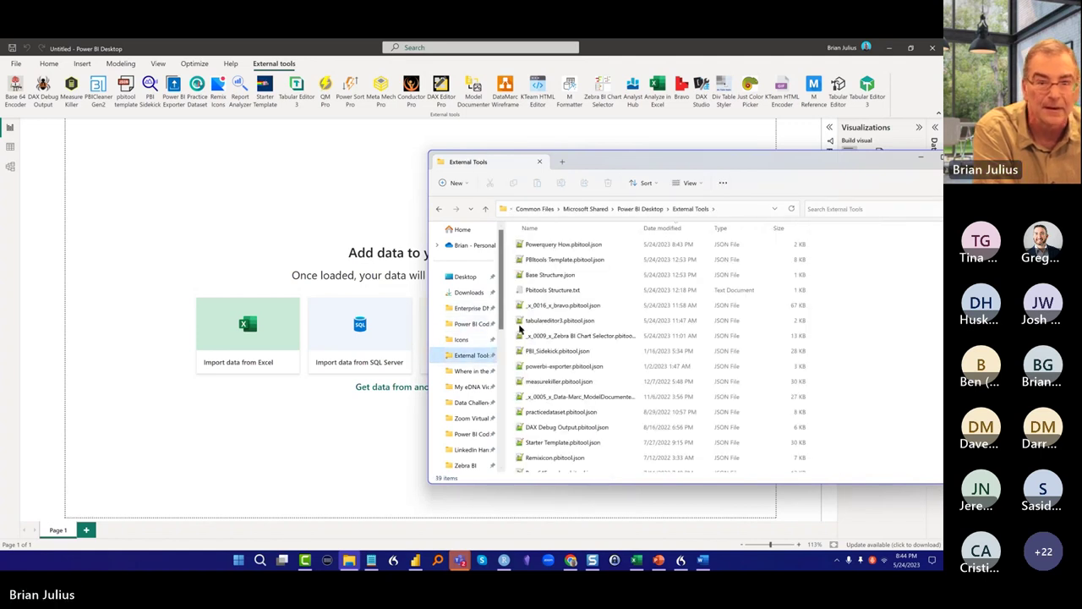
click(542, 249)
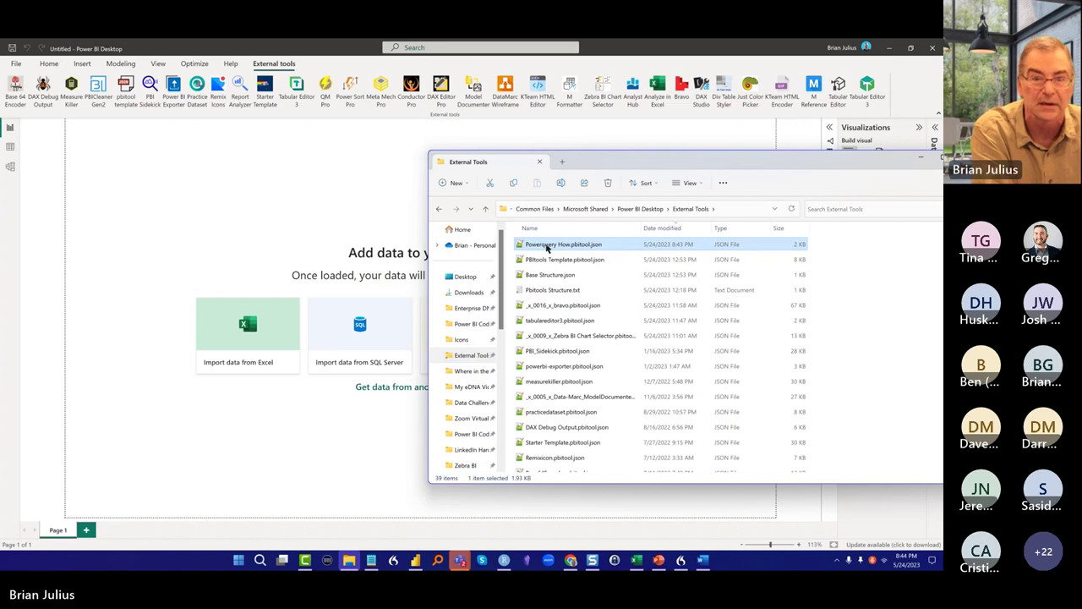
Rename the file to PowerqueryHow.pbitool.json by deleting the space
click(546, 245)
click(547, 245)
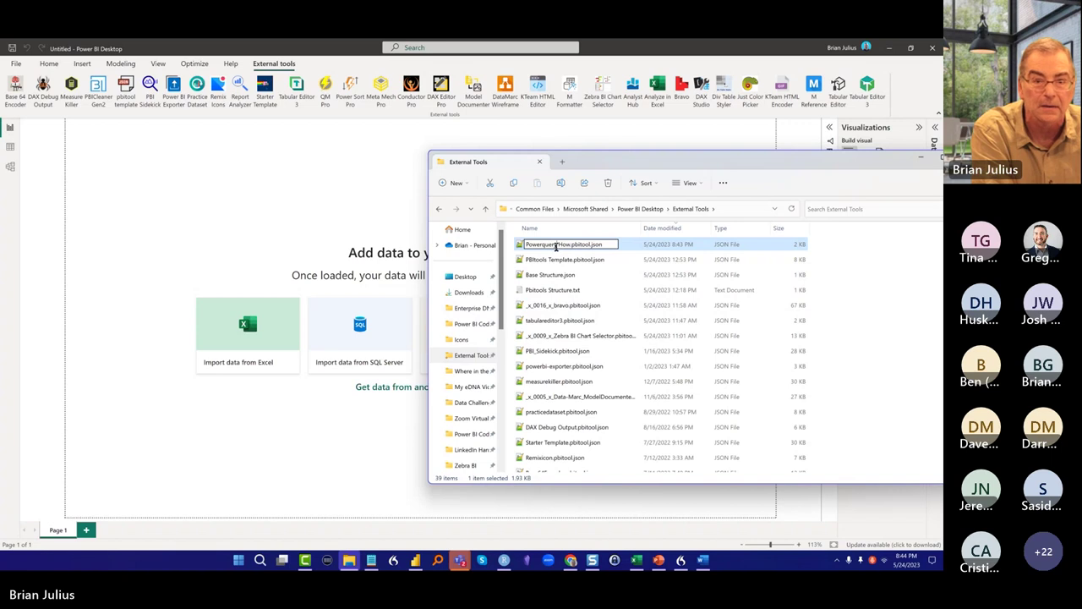
key(BackSpace)
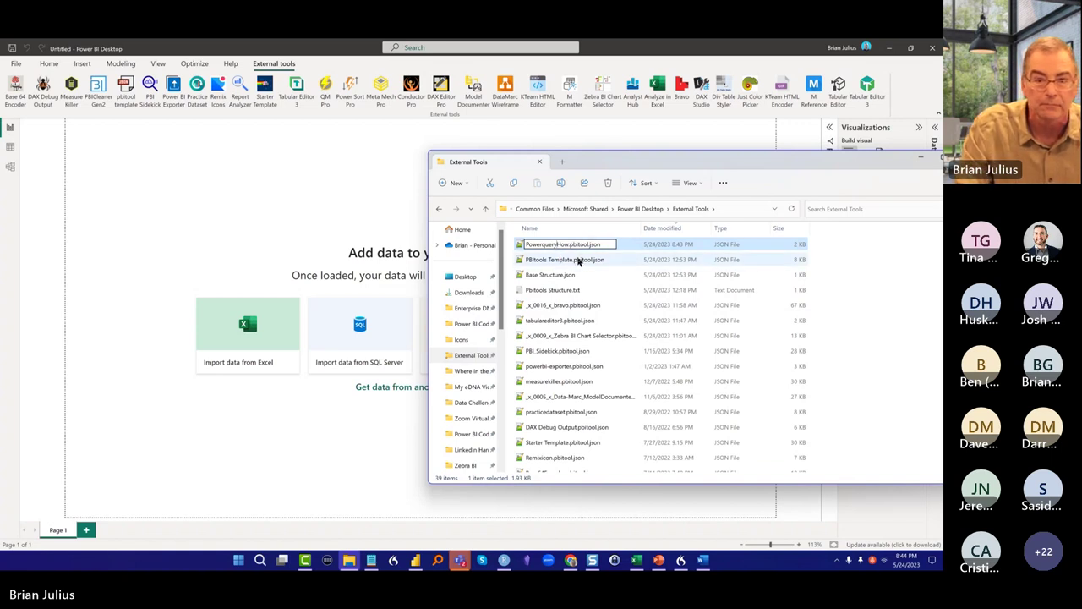
click(578, 261)
click(572, 245)
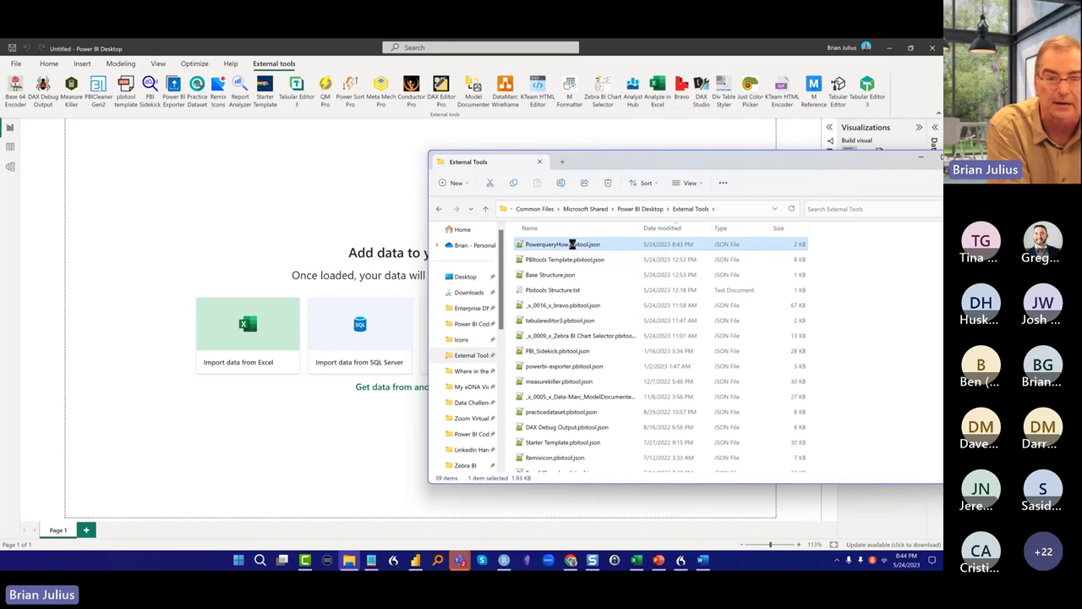
right_click(573, 248)
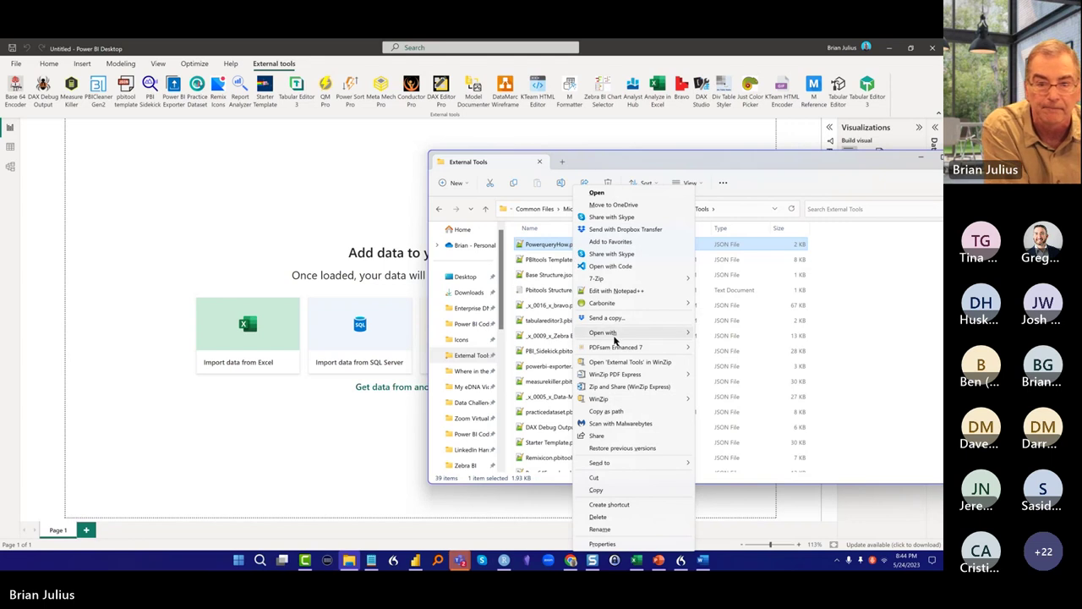
Open the file in Notepad++, add a comma after the arguments URL, and attempt to save
click(604, 292)
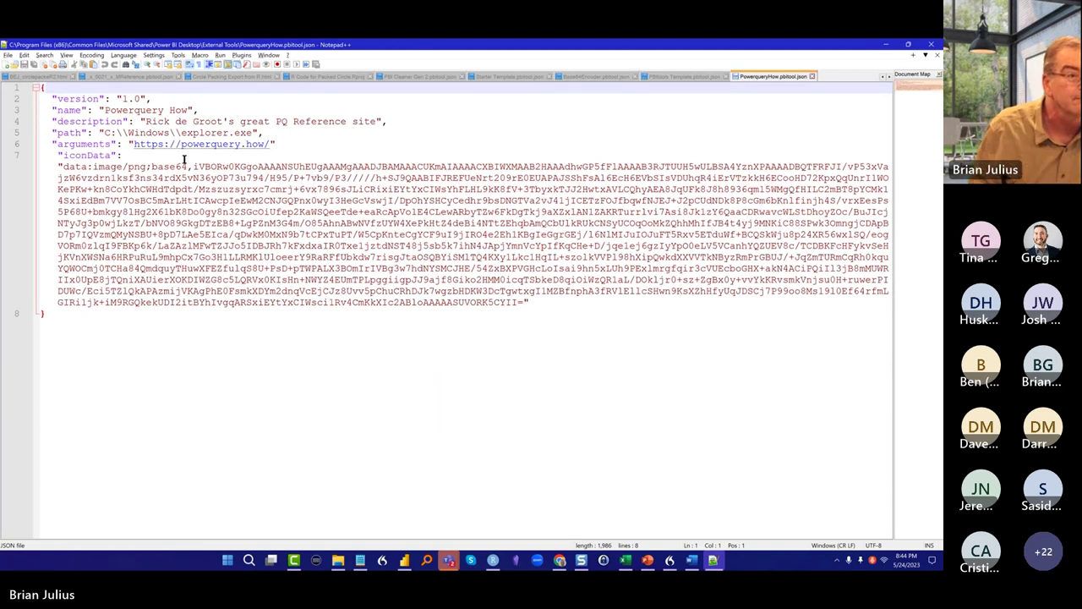
triple_click(180, 159)
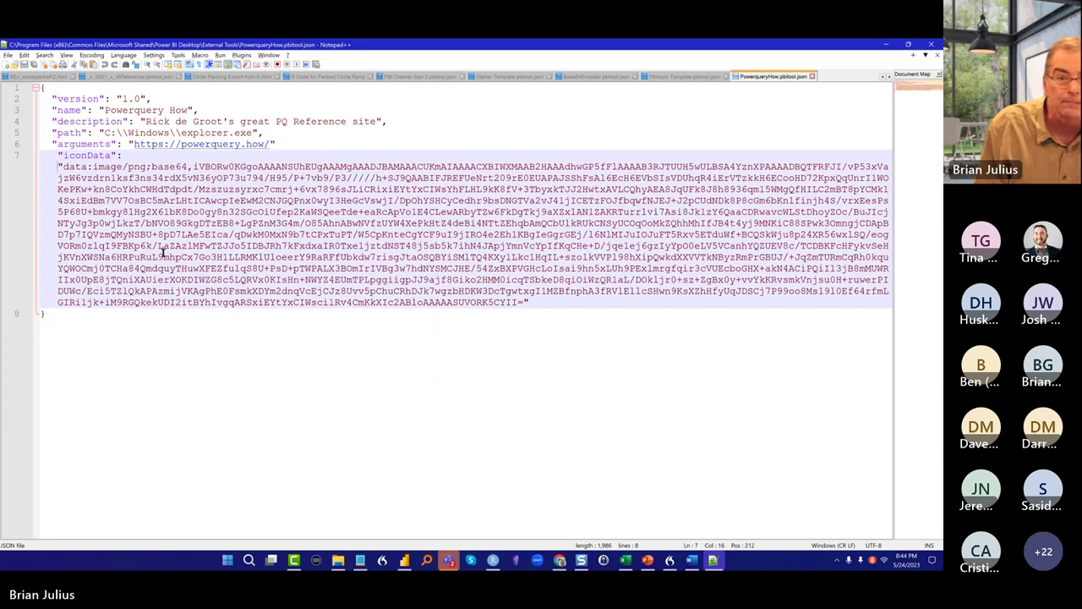
click(244, 324)
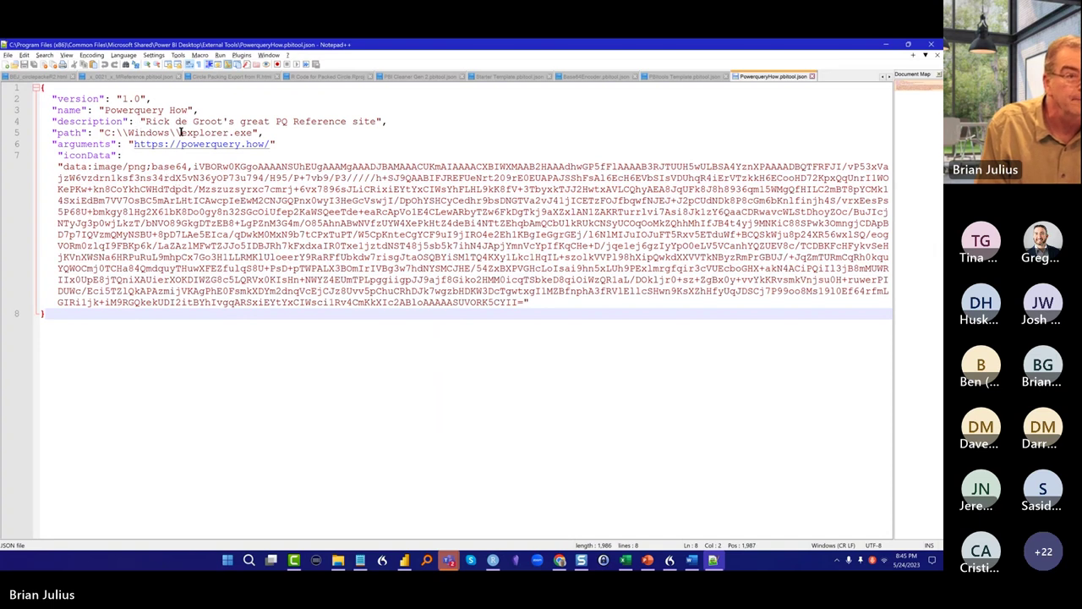
click(279, 143)
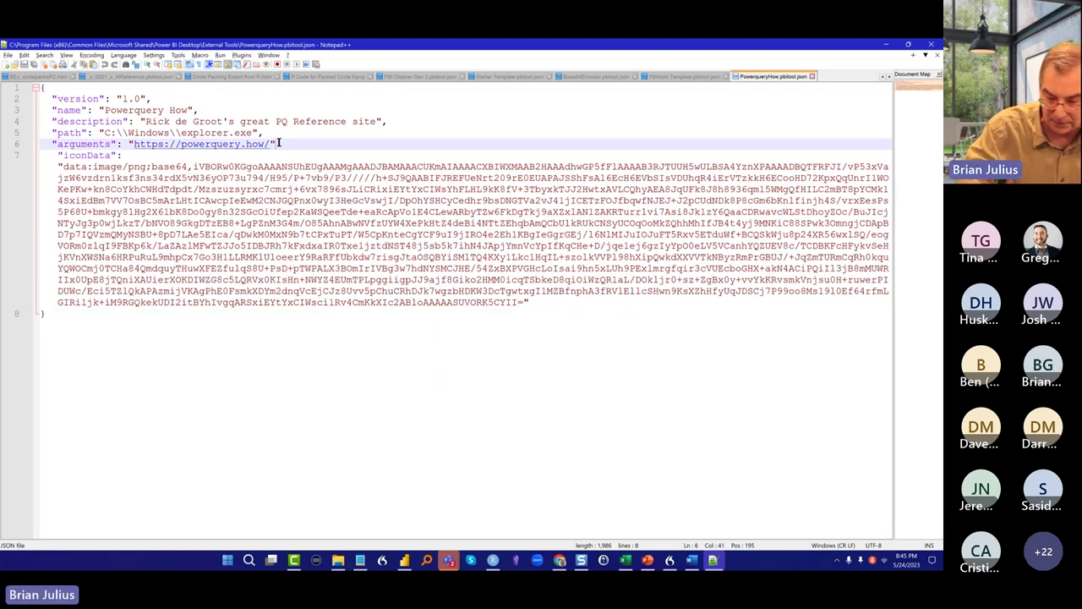
text(,)
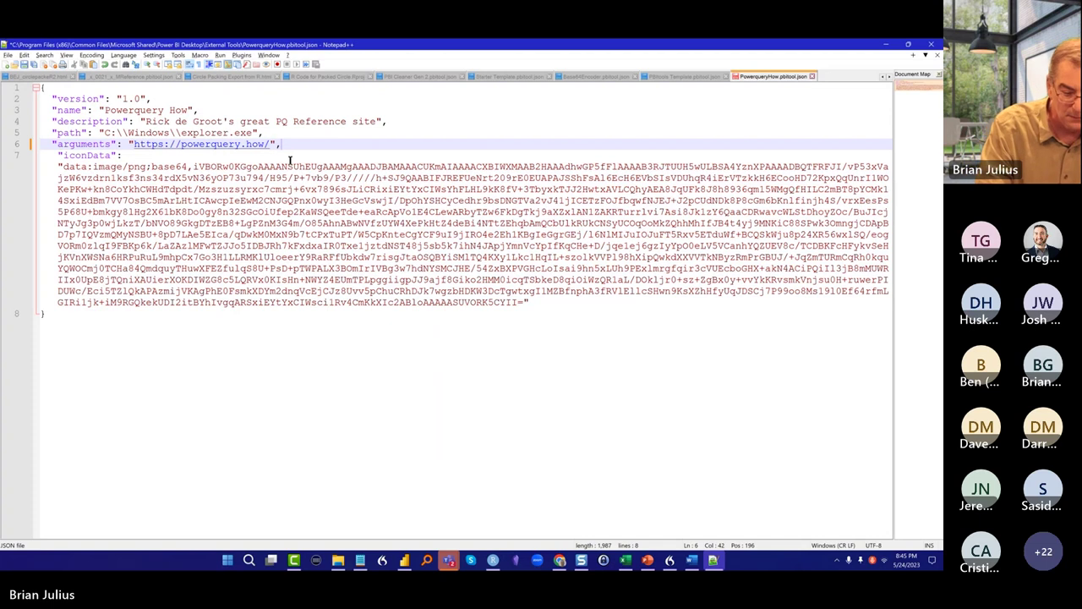
key(ctrl+s)
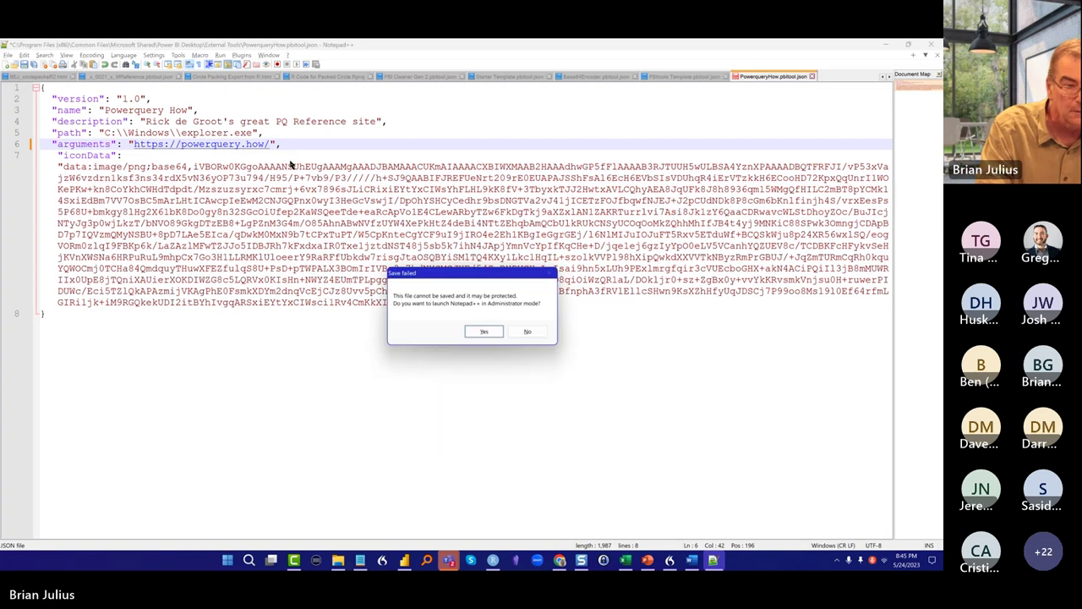
click(526, 331)
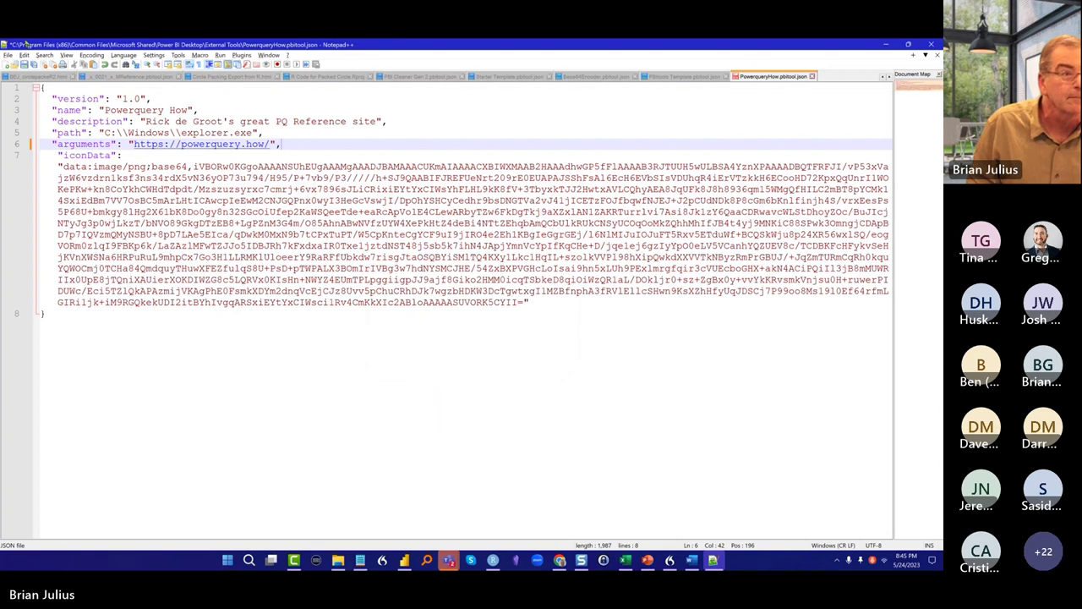
Save As over PowerqueryHow.pbitool.json in External Tools, then relaunch Notepad++ as administrator
click(9, 56)
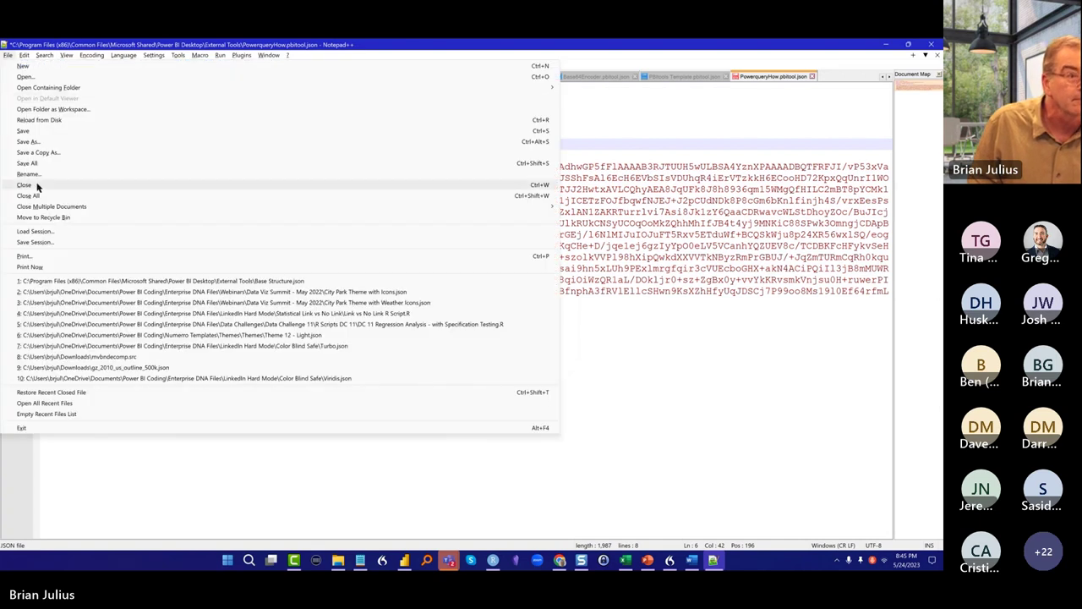
click(28, 143)
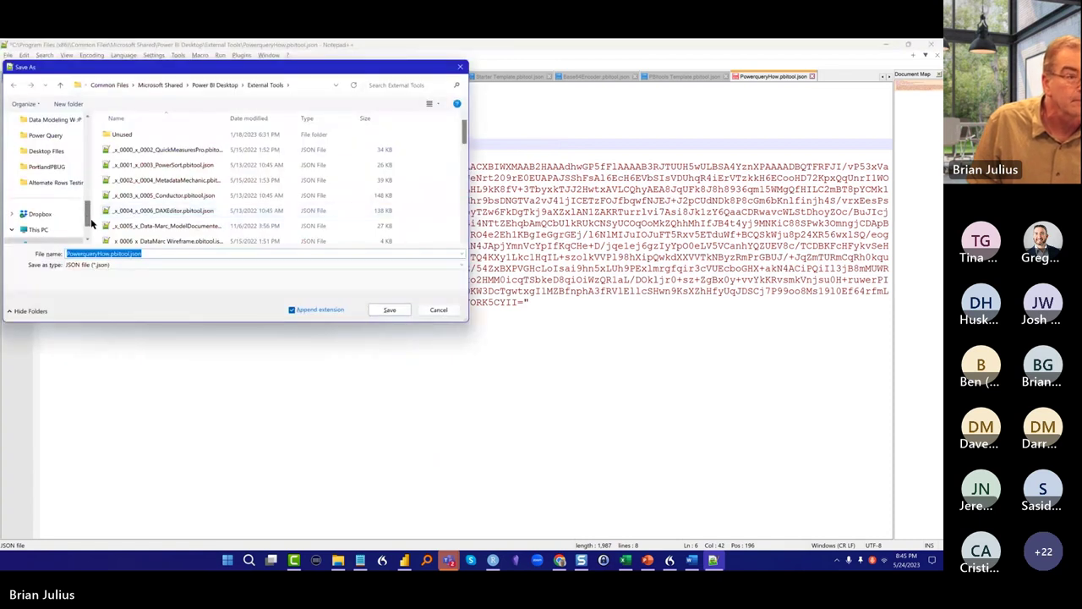
drag(87, 216, 76, 166)
scroll(76, 166, up, 2)
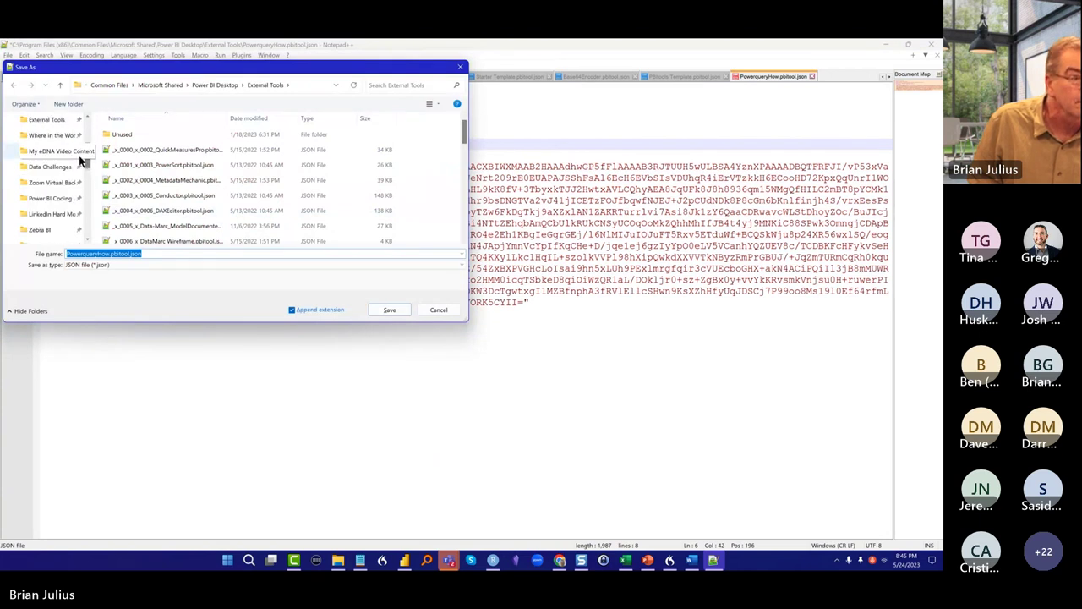
click(62, 124)
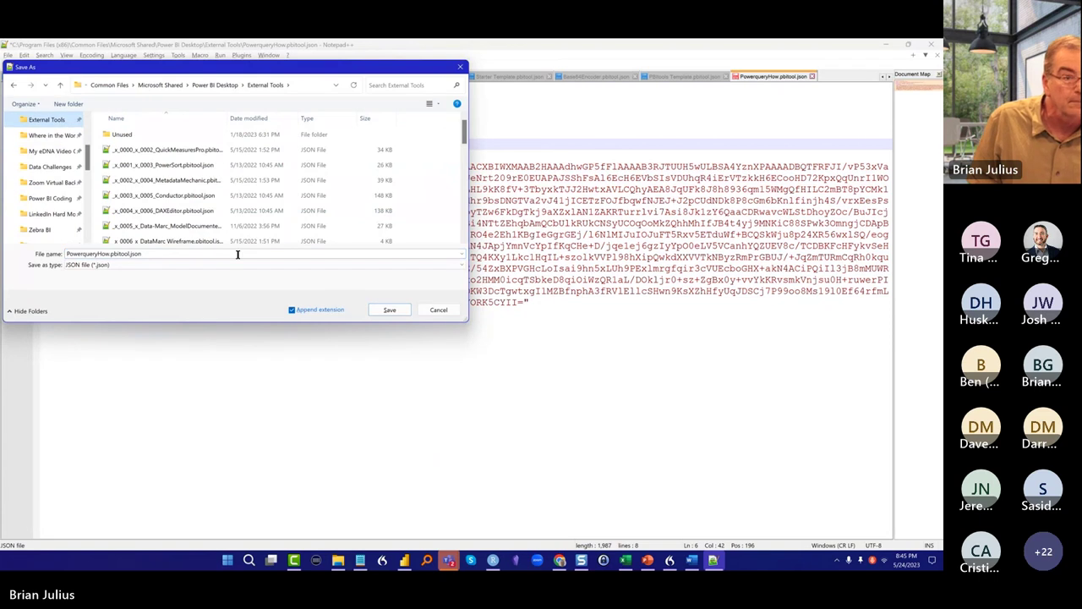
click(389, 311)
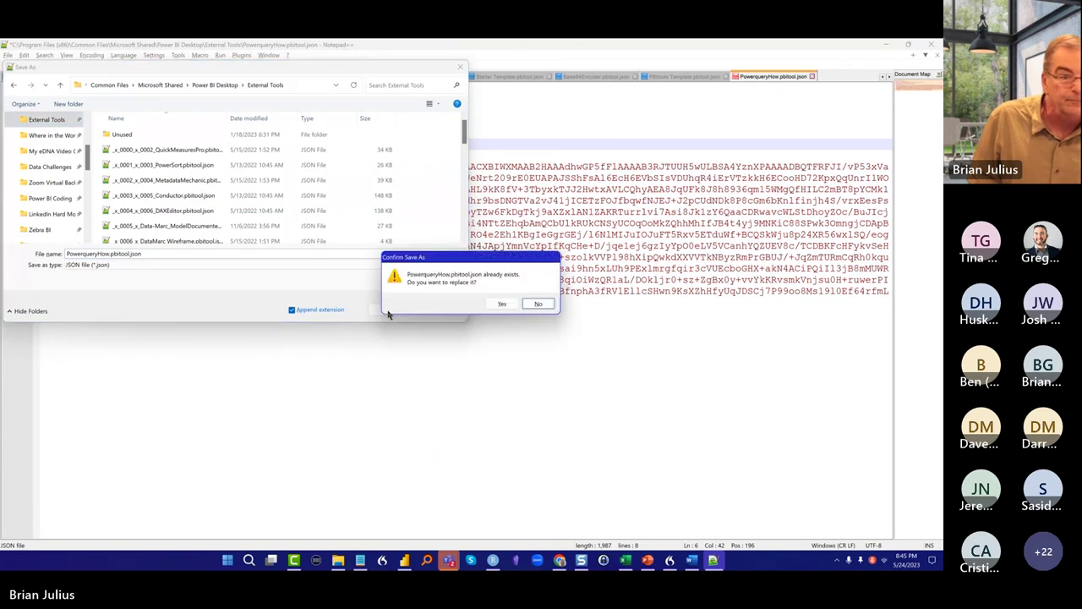
click(503, 303)
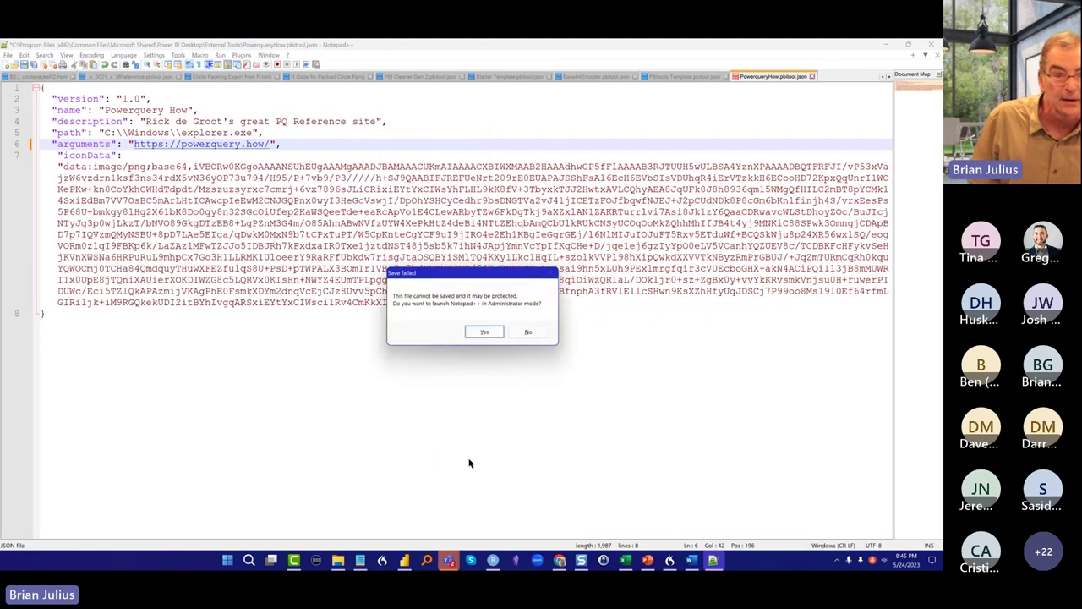
click(476, 333)
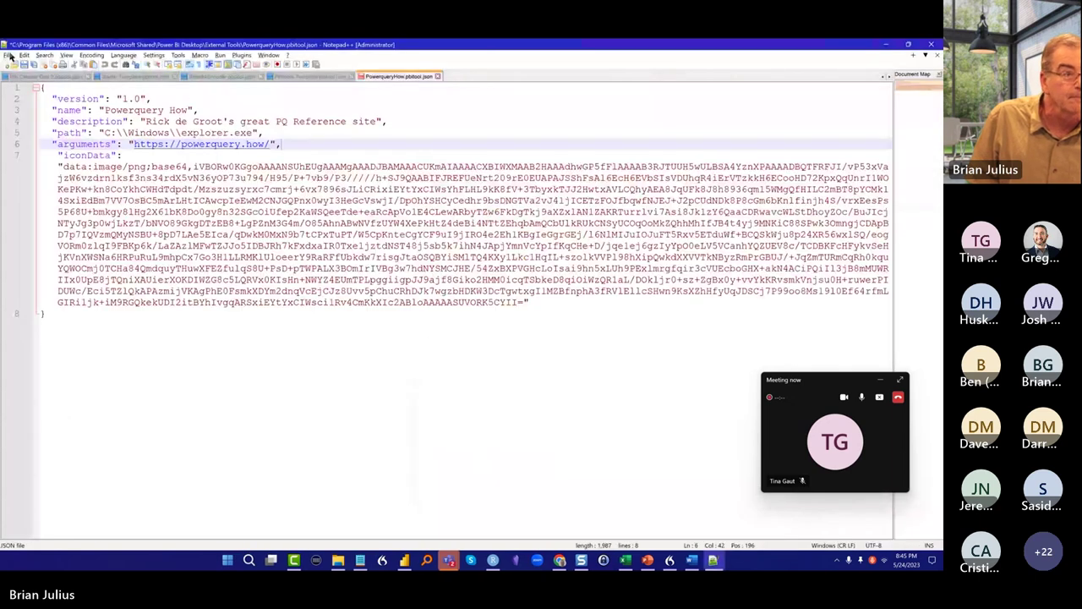
Retry Save As to External Tools replacing PowerqueryHow.pbitool.json, and acknowledge the failure
click(9, 56)
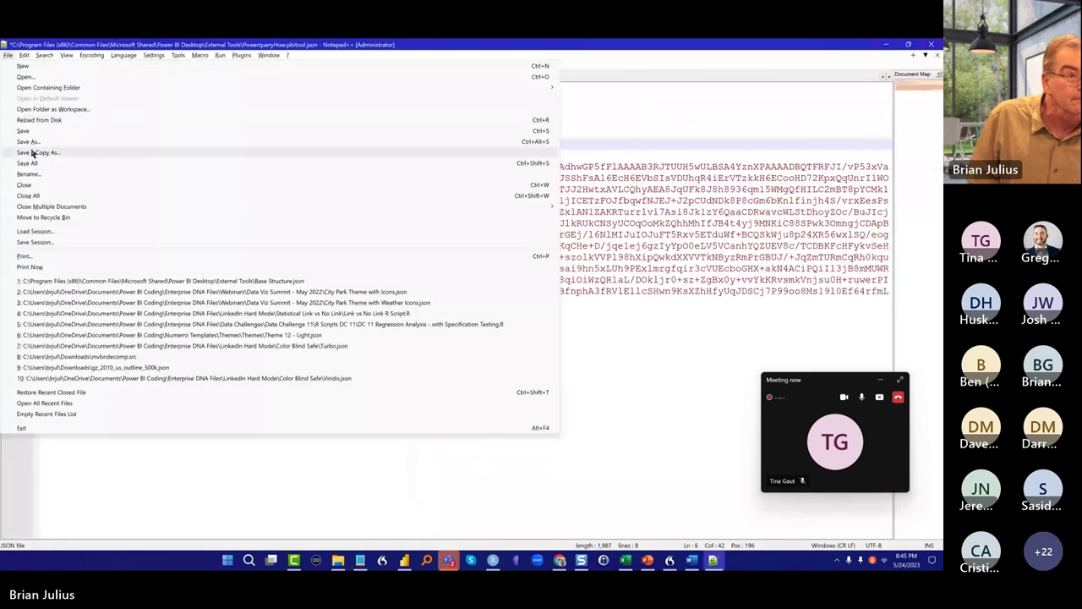
click(29, 142)
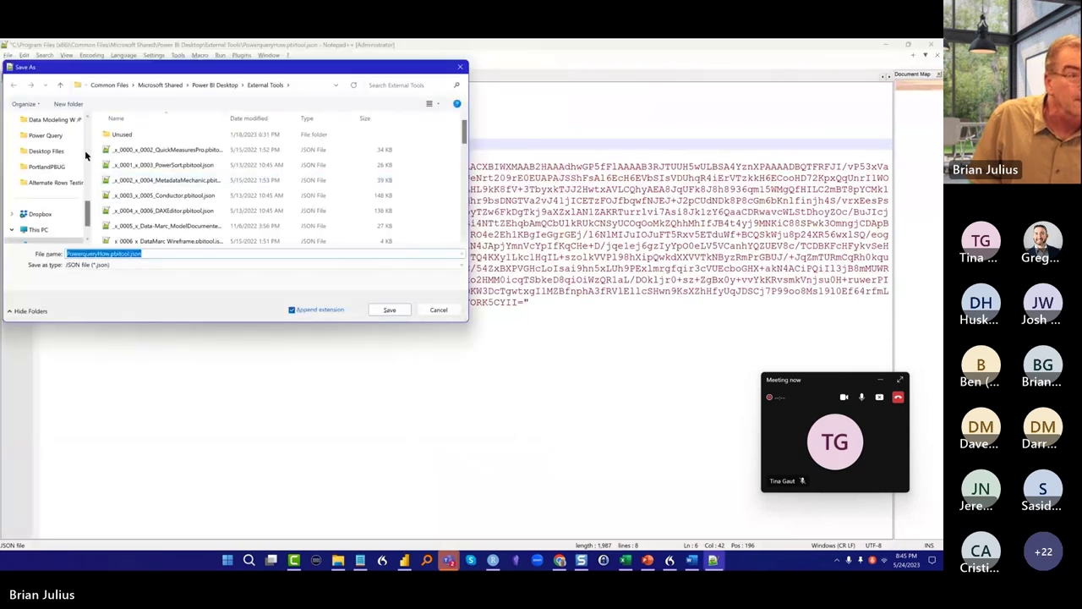
scroll(85, 139, up, 5)
scroll(87, 135, up, 3)
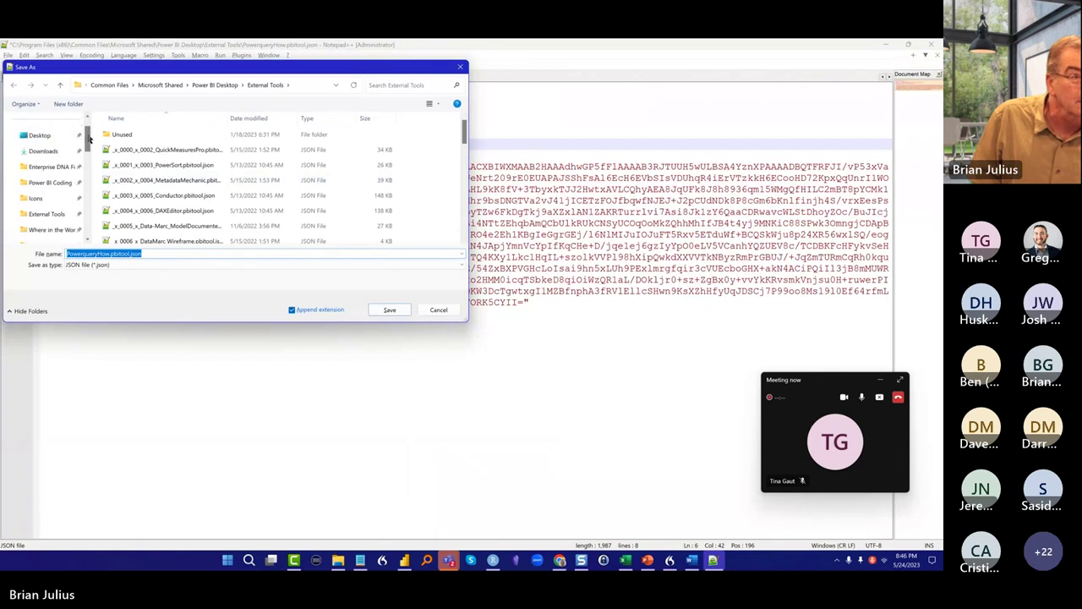
click(58, 214)
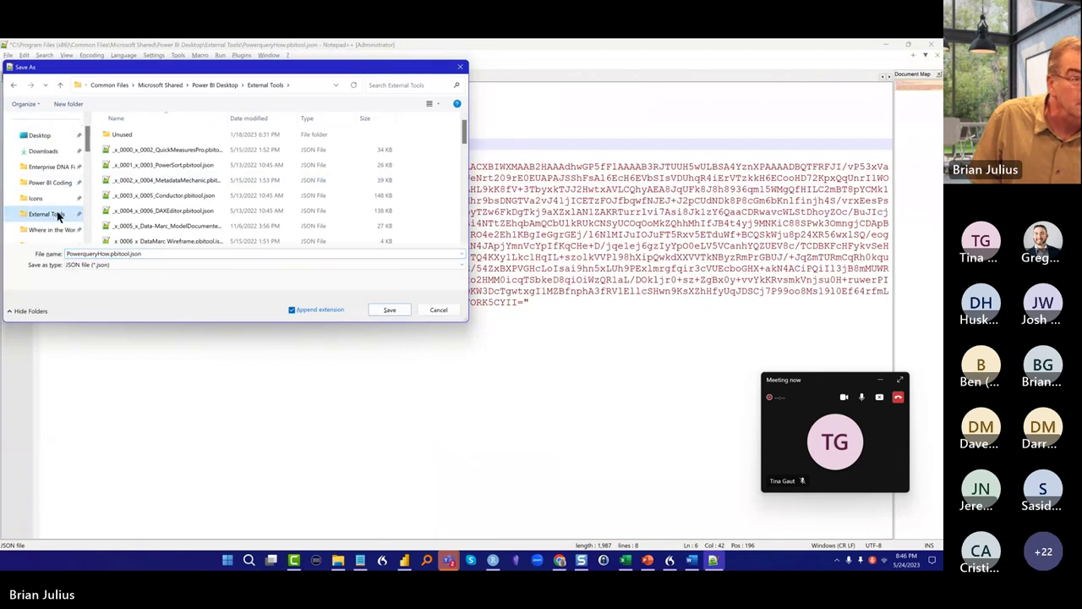
click(401, 310)
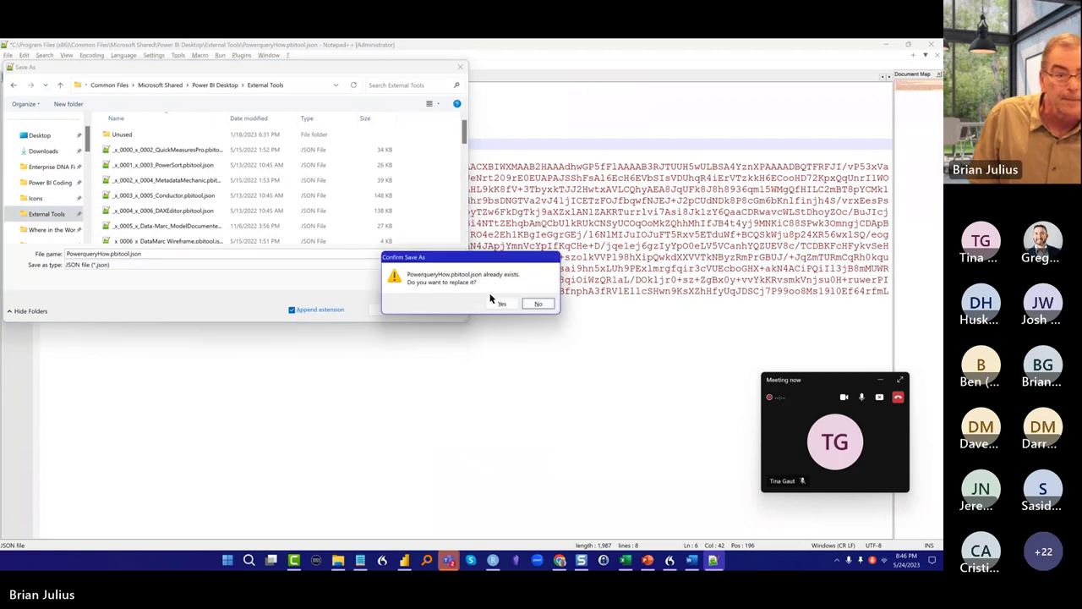
click(499, 303)
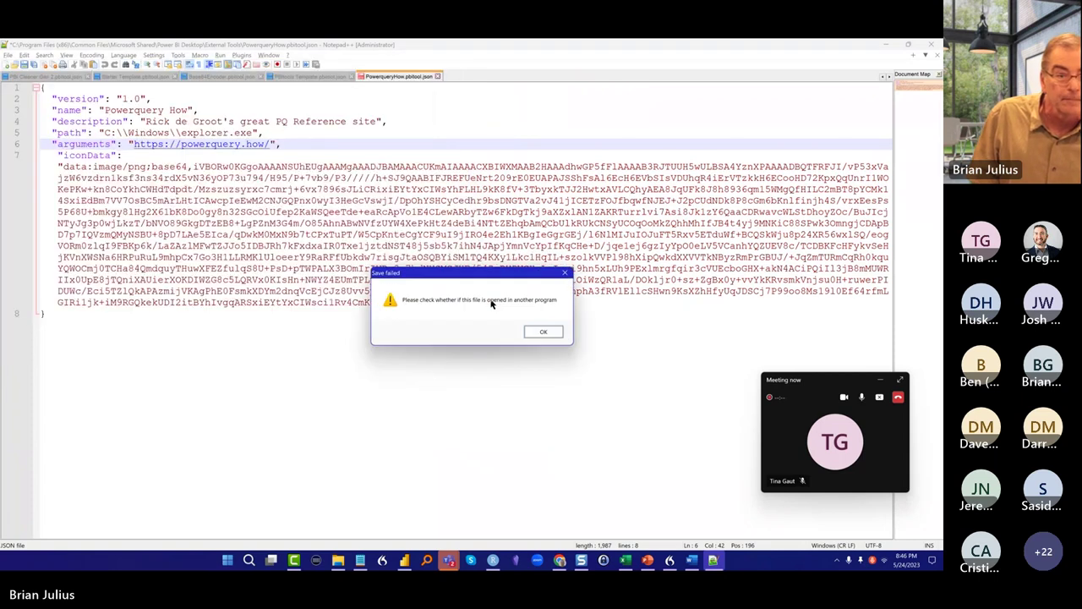
click(530, 330)
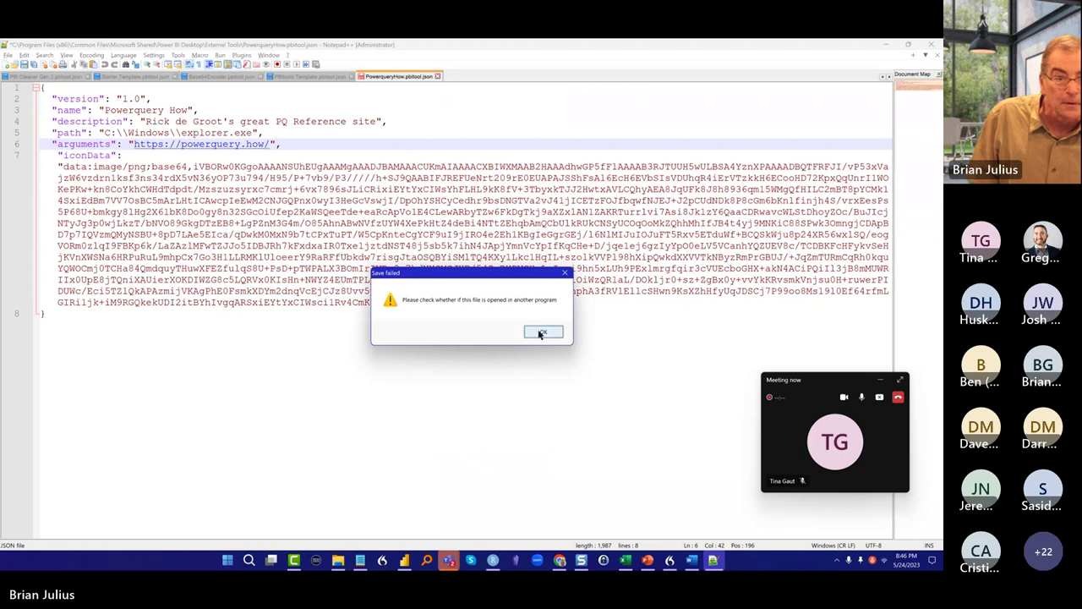
Close Power BI Desktop, retry the replacing save, which fails again, and minimize Notepad++
click(405, 561)
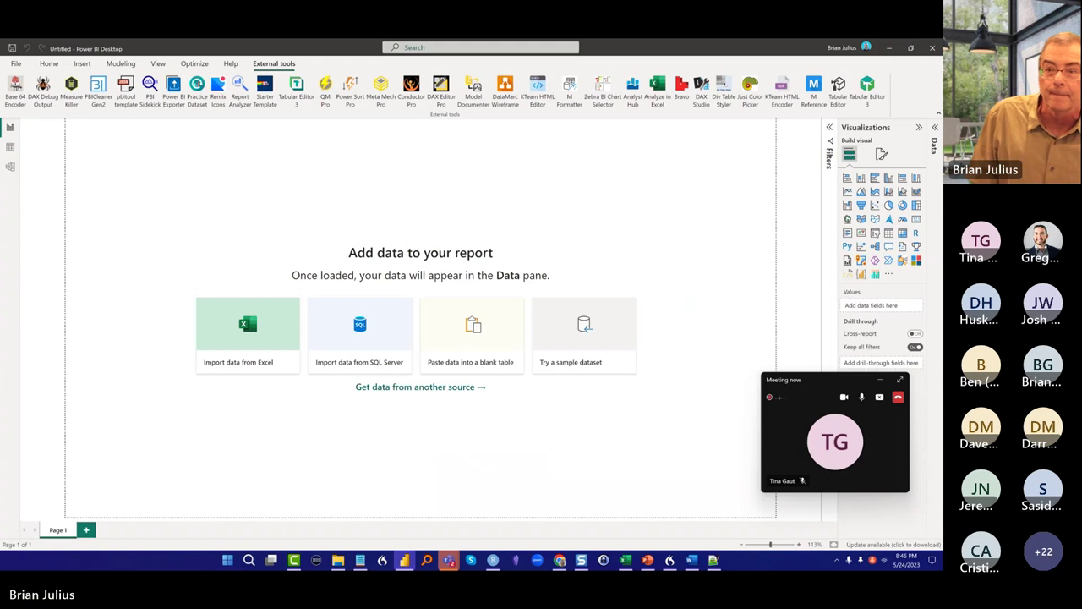
click(932, 47)
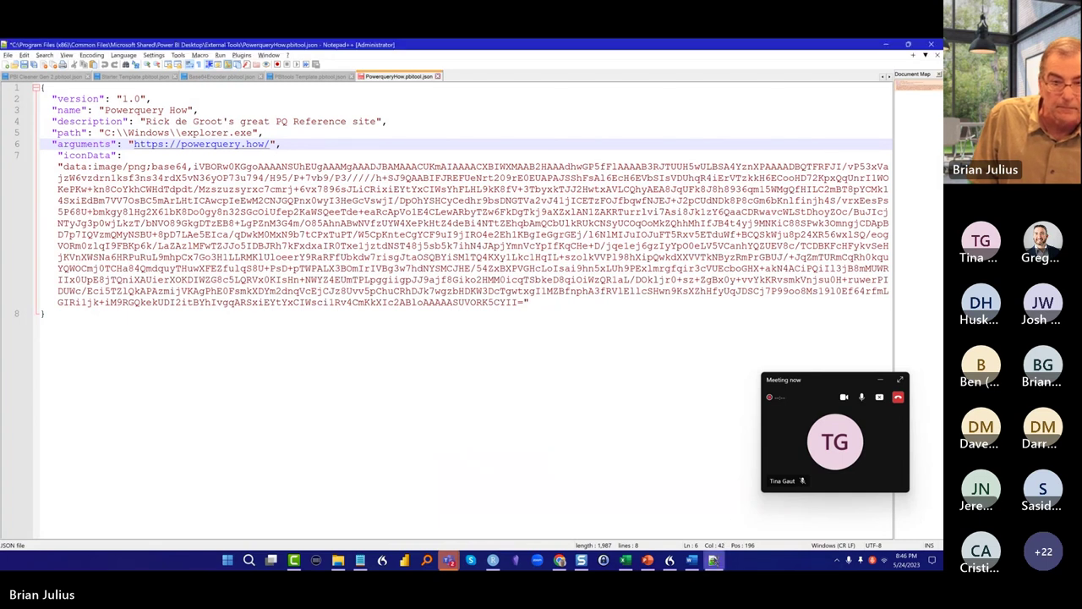
click(713, 559)
click(713, 559)
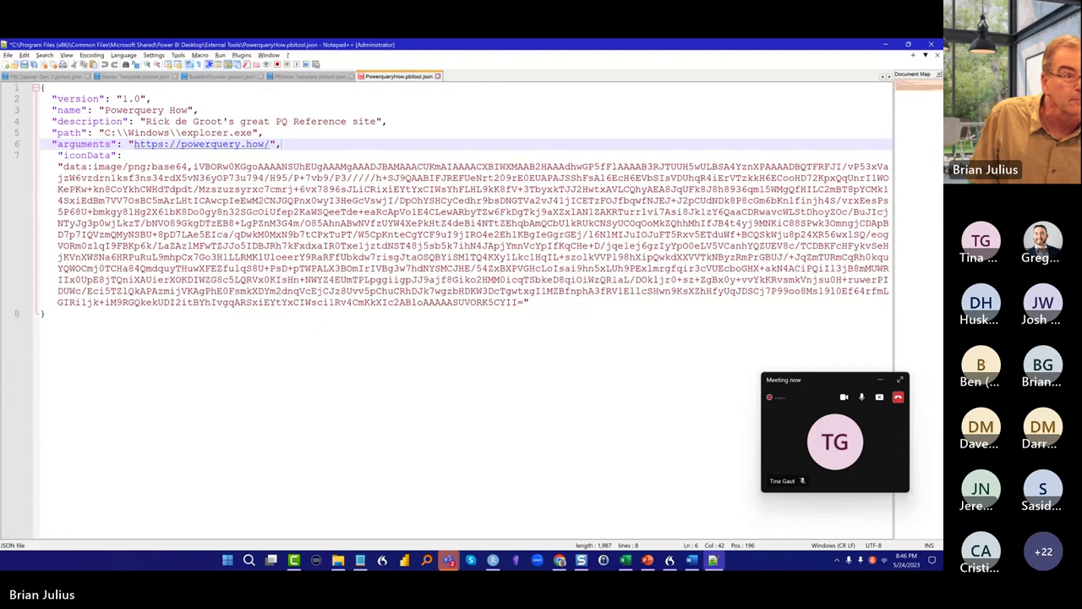
click(8, 55)
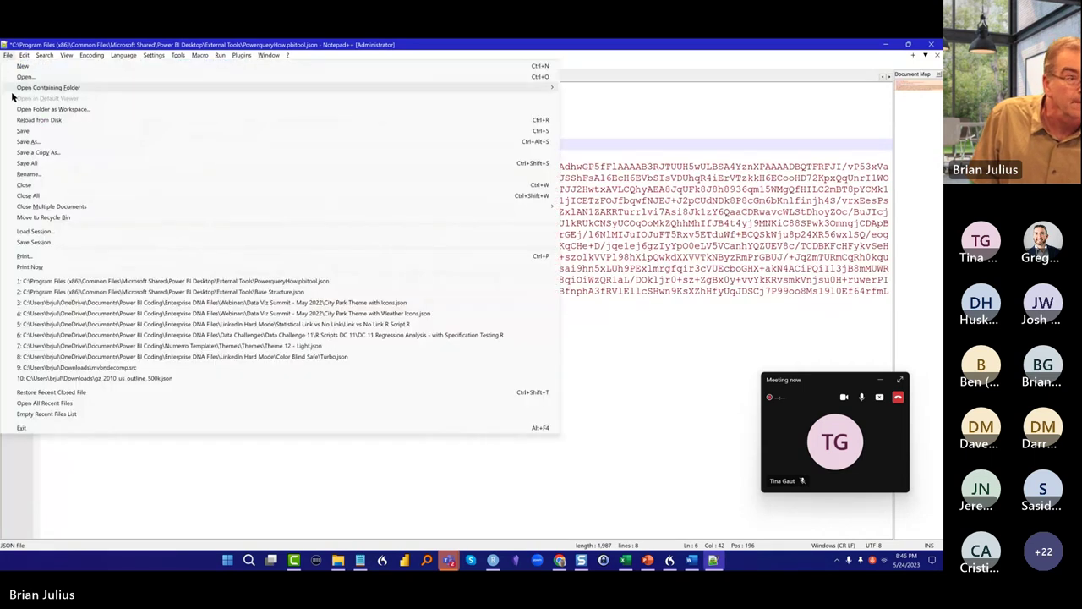
click(24, 142)
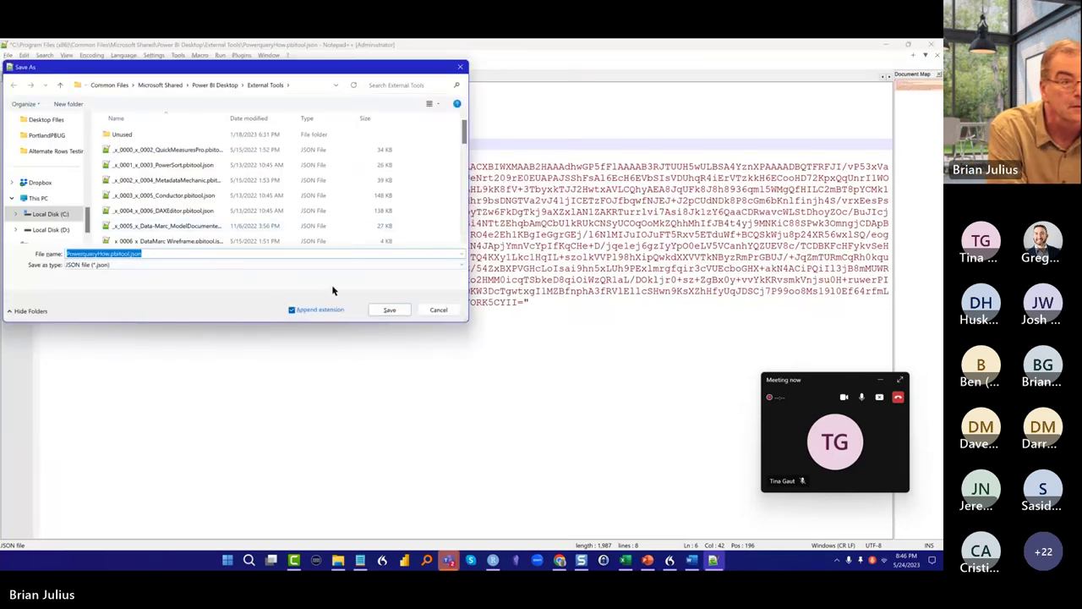
click(371, 311)
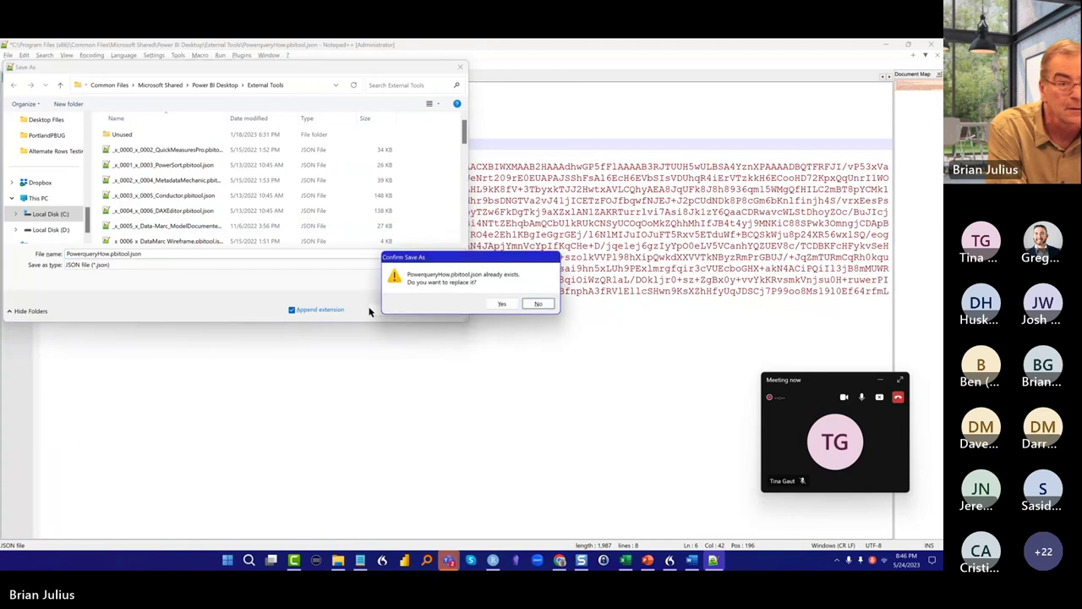
click(503, 304)
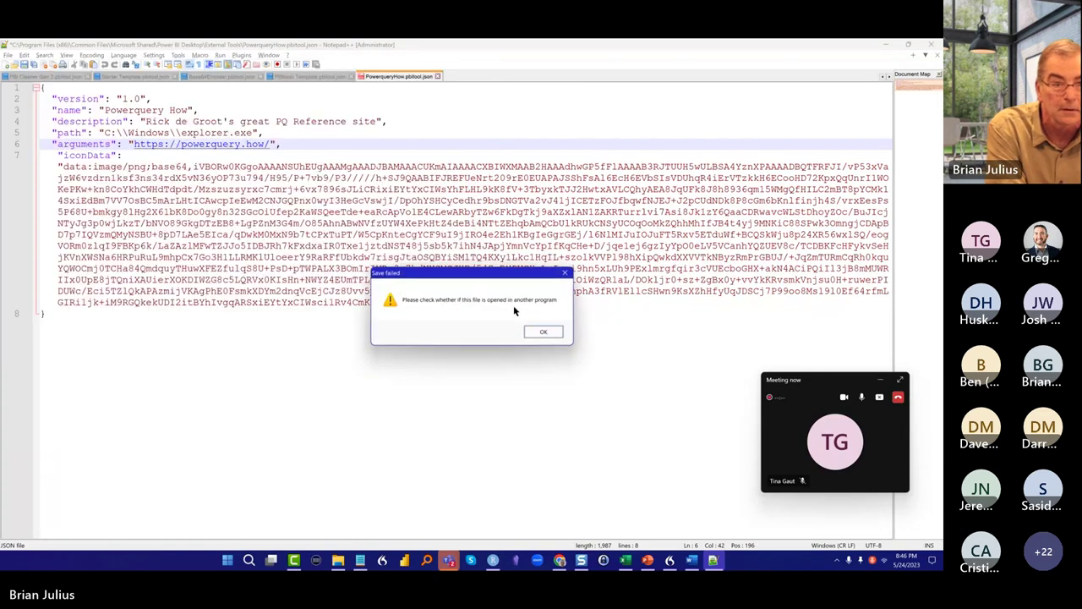
click(550, 333)
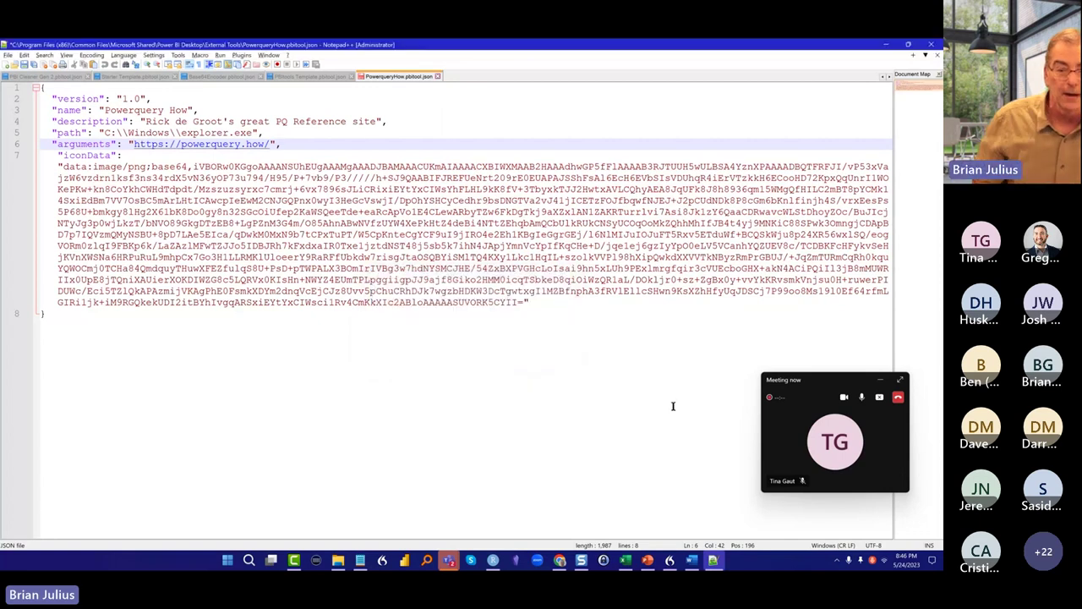
click(884, 47)
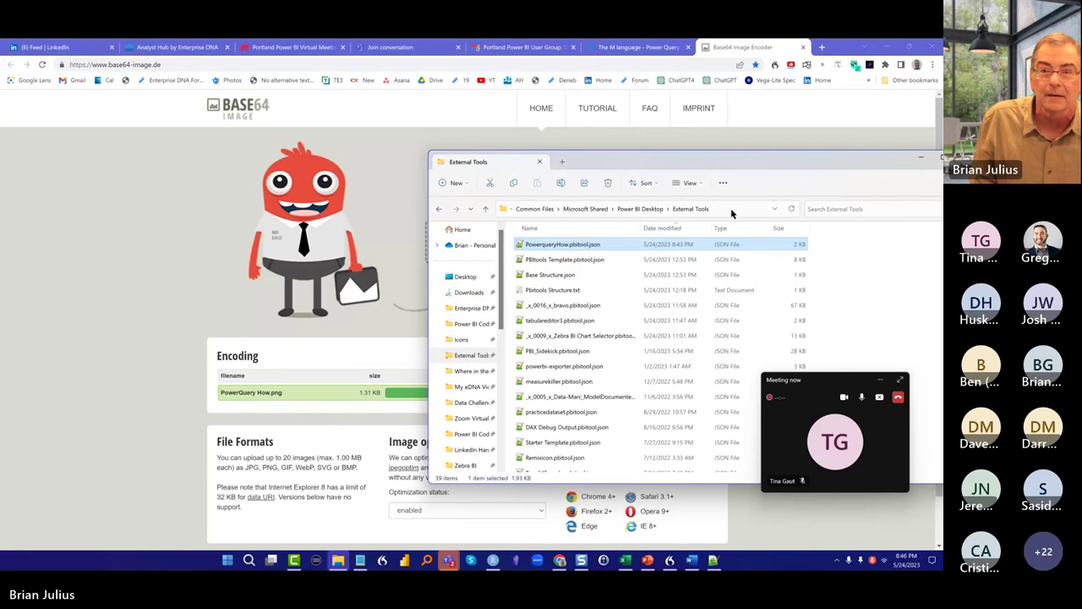
Save PowerqueryHow.pbitool.json to the Desktop instead and close Notepad++
drag(676, 166, 317, 221)
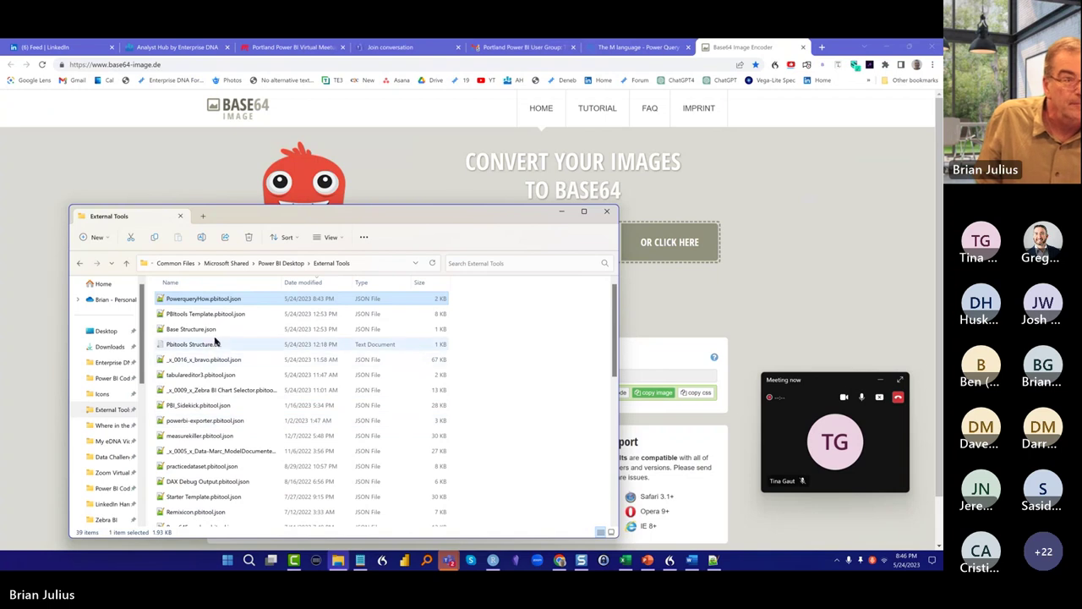
click(714, 559)
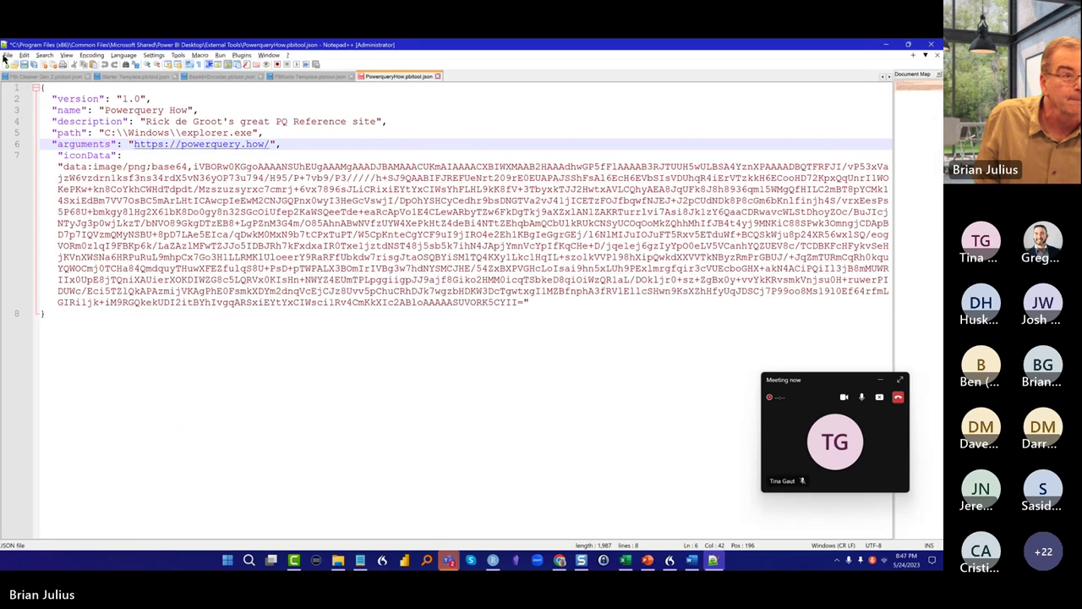
click(7, 55)
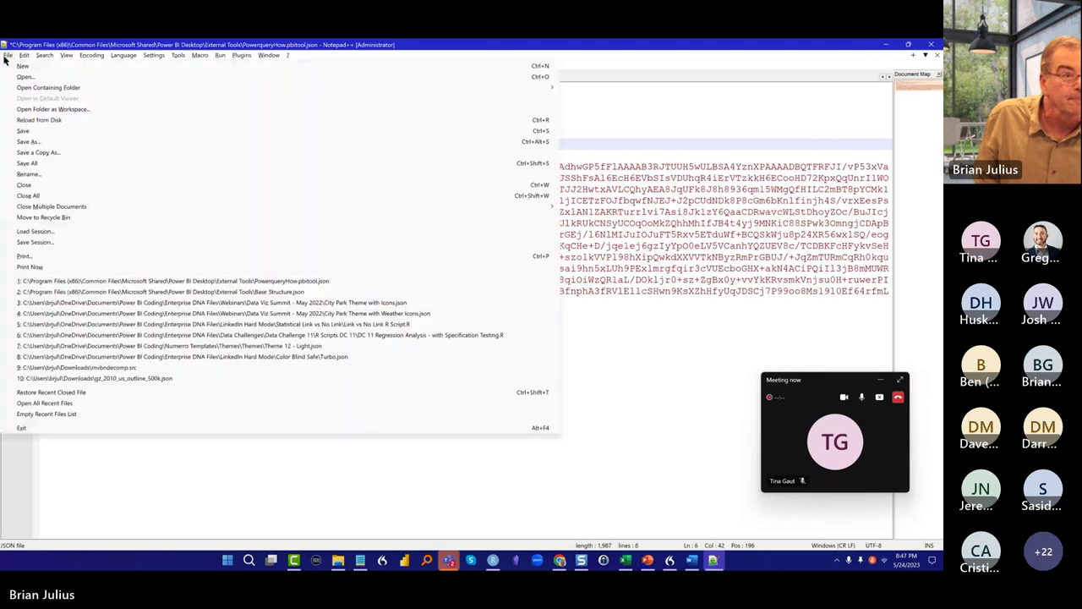
click(32, 144)
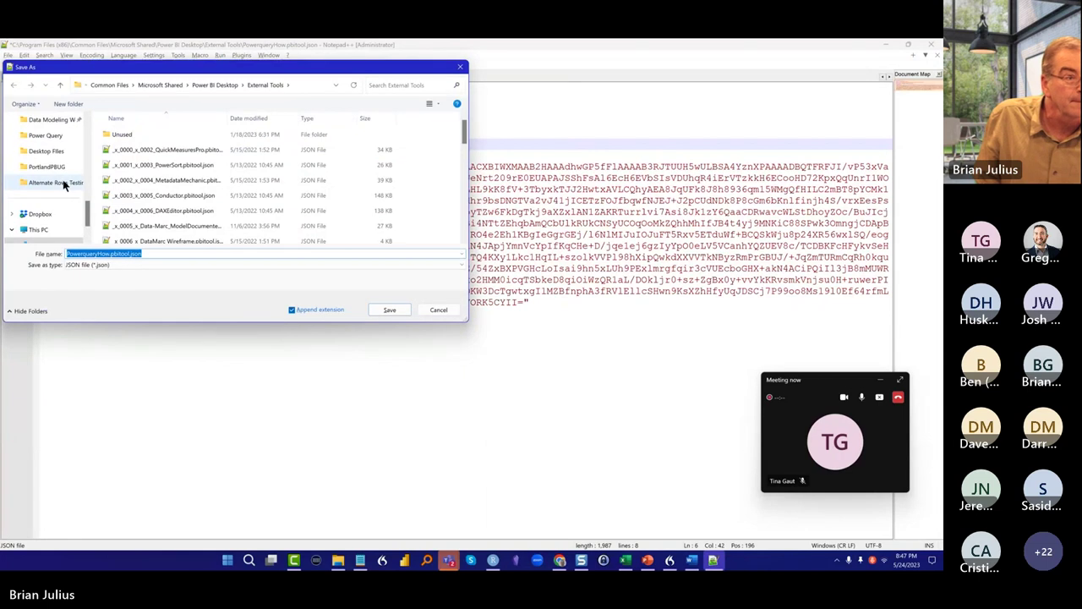
scroll(63, 182, up, 2)
scroll(66, 166, up, 2)
scroll(51, 178, up, 3)
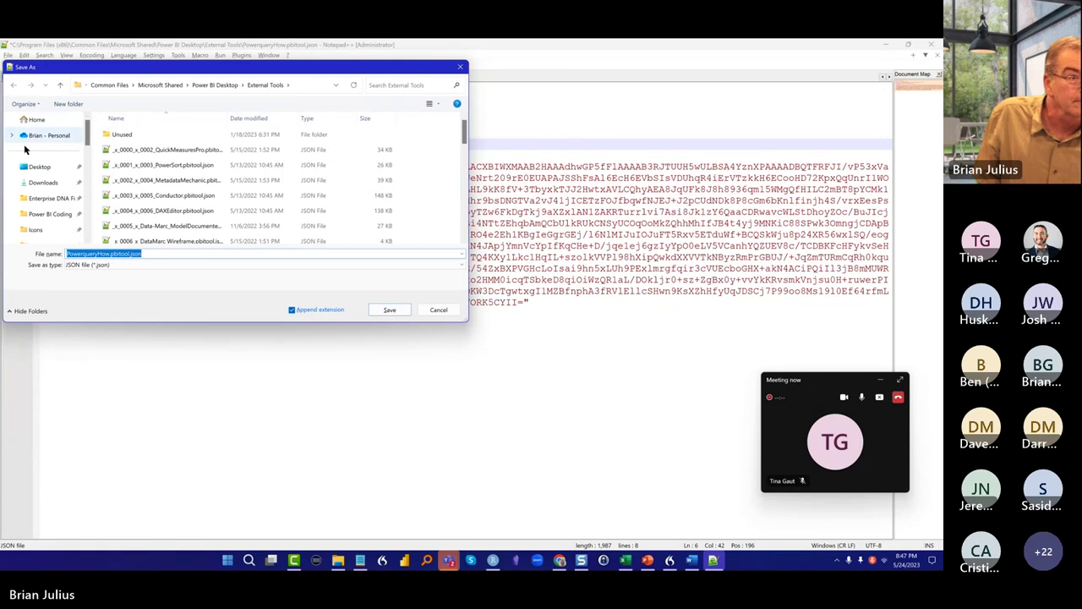
click(32, 167)
click(394, 310)
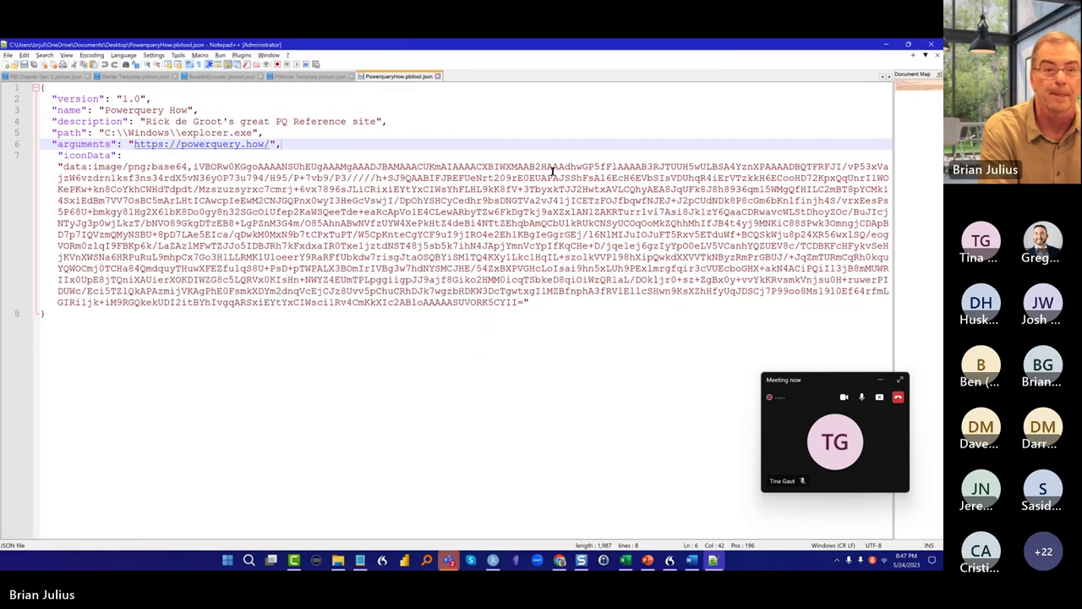
click(932, 44)
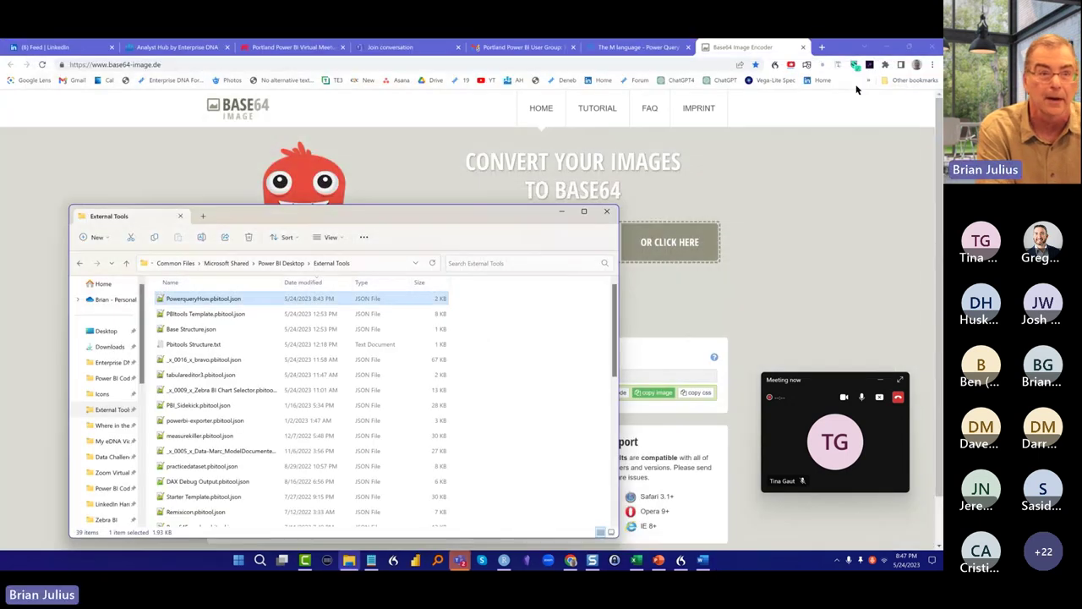
Copy PowerqueryHow.pbitool.json from the Desktop folder
click(105, 332)
click(207, 298)
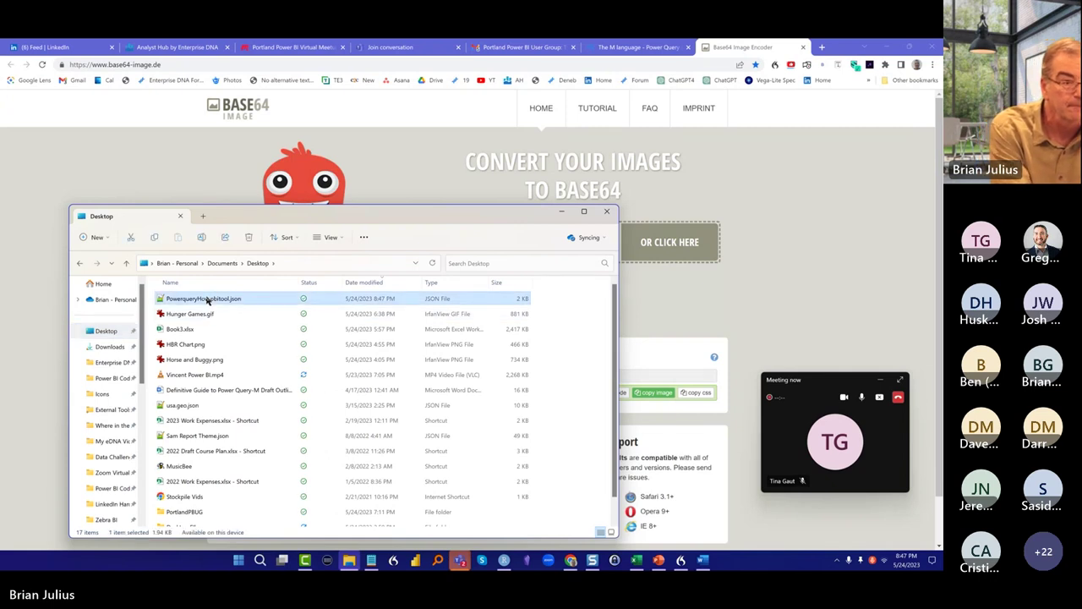
right_click(207, 297)
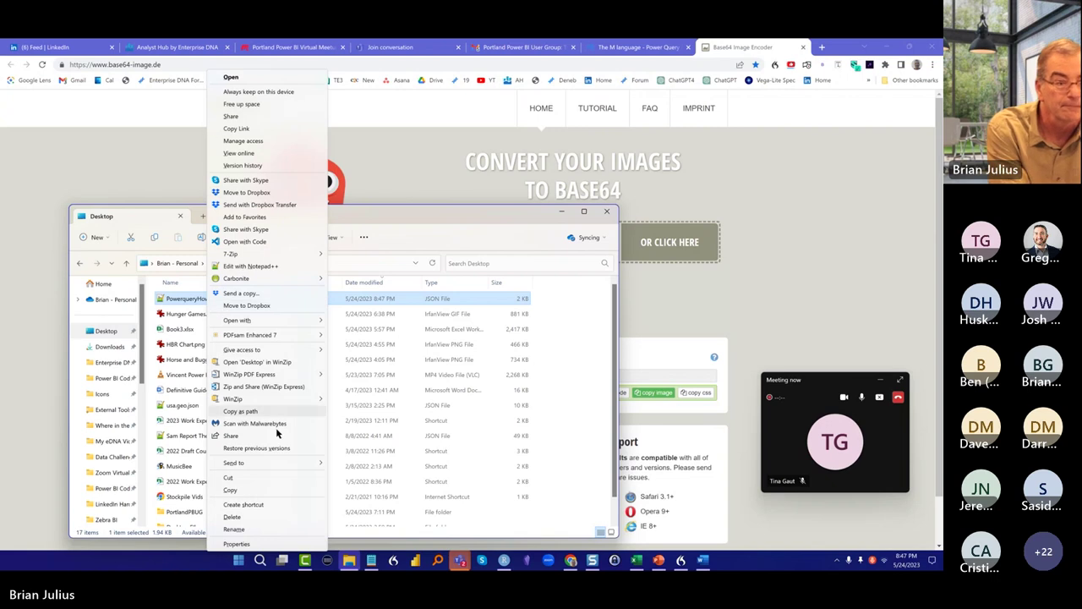
click(286, 489)
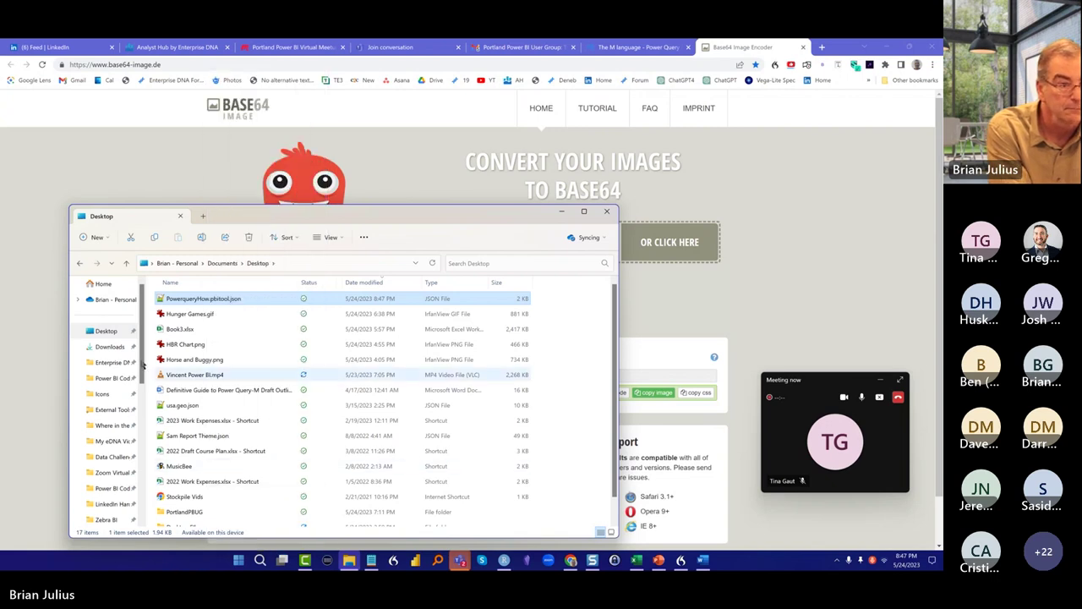
Paste it into External Tools replacing the existing file, dismiss the folder-in-use error, and close Explorer
scroll(110, 340, down, 2)
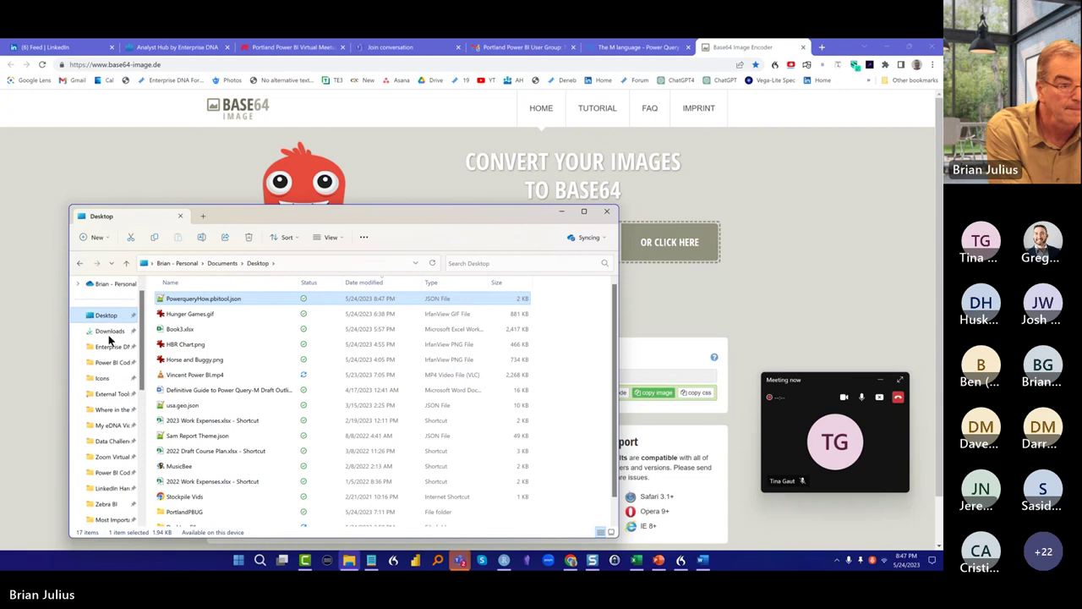
click(108, 344)
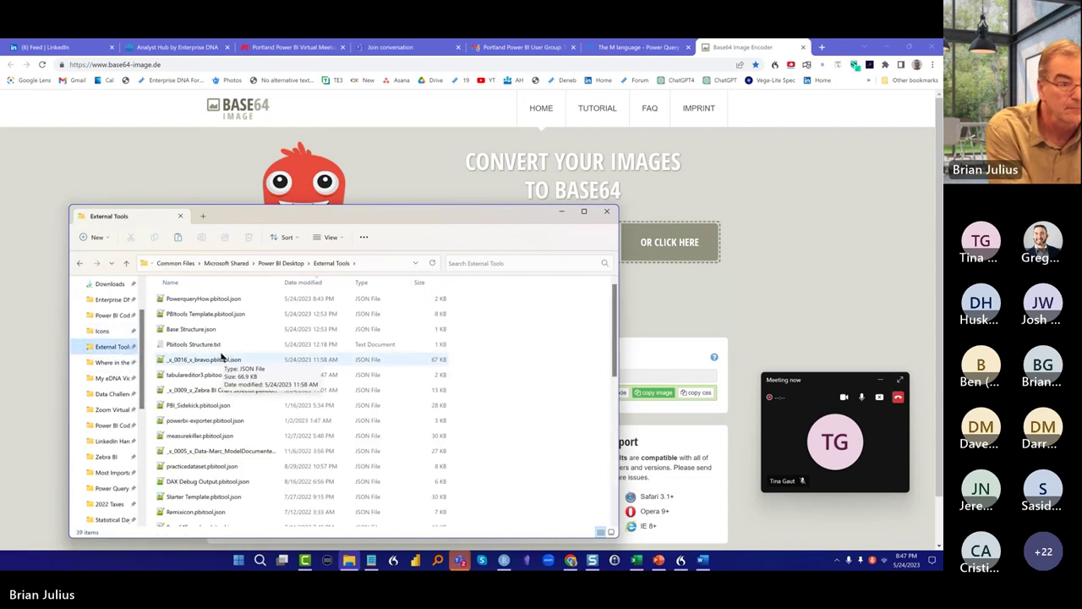
right_click(222, 362)
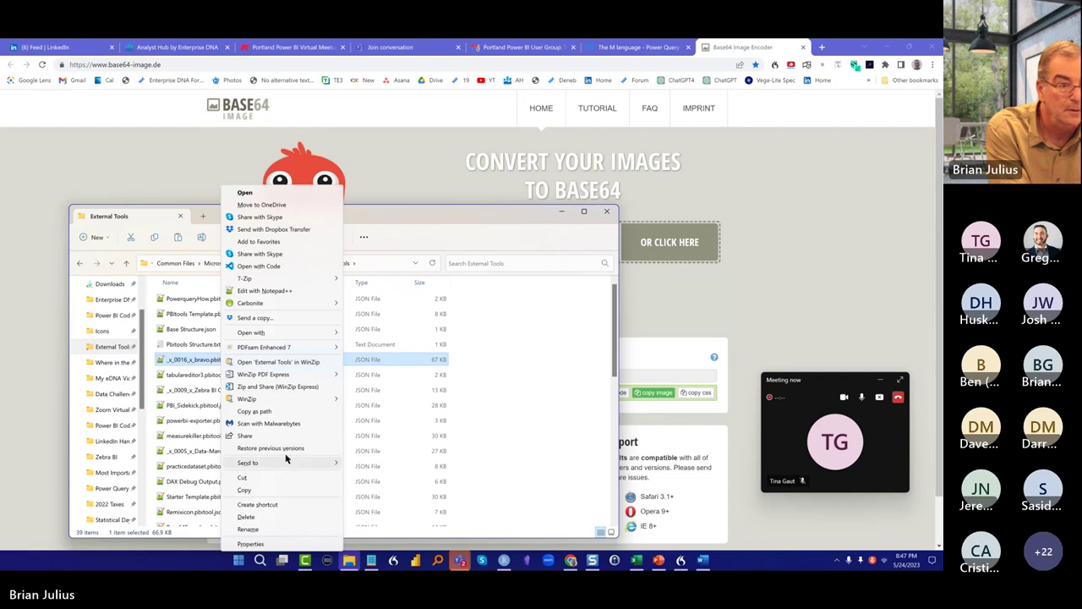
click(507, 330)
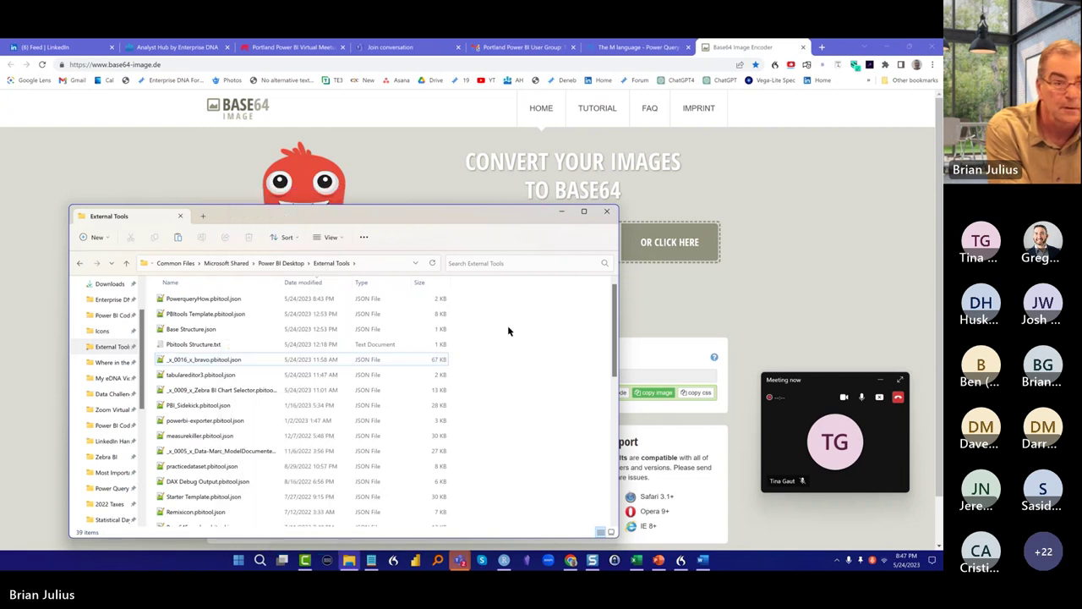
right_click(507, 331)
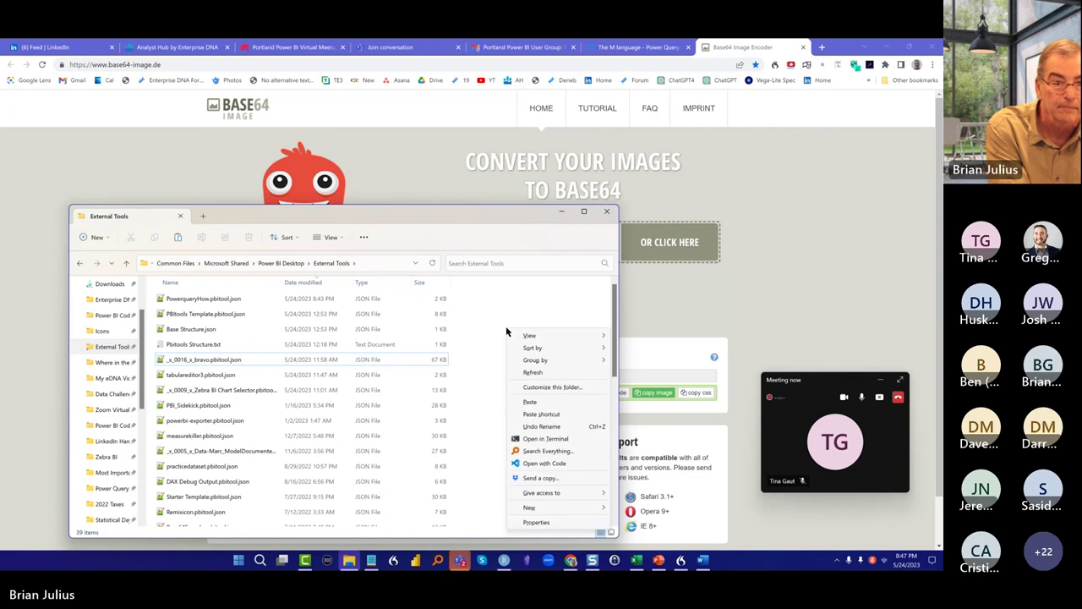
click(531, 403)
click(430, 299)
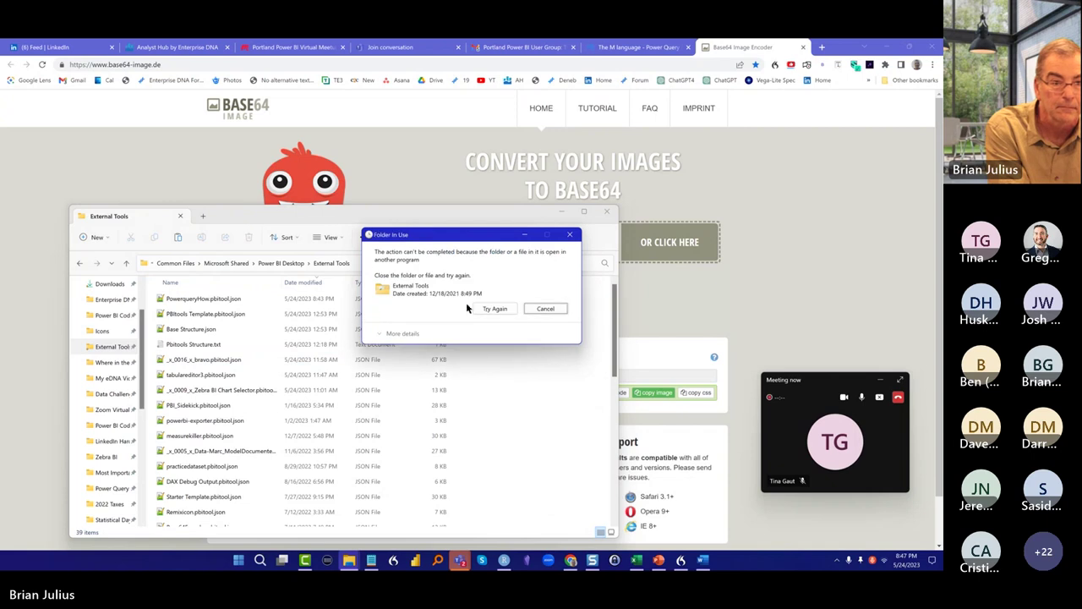
click(499, 310)
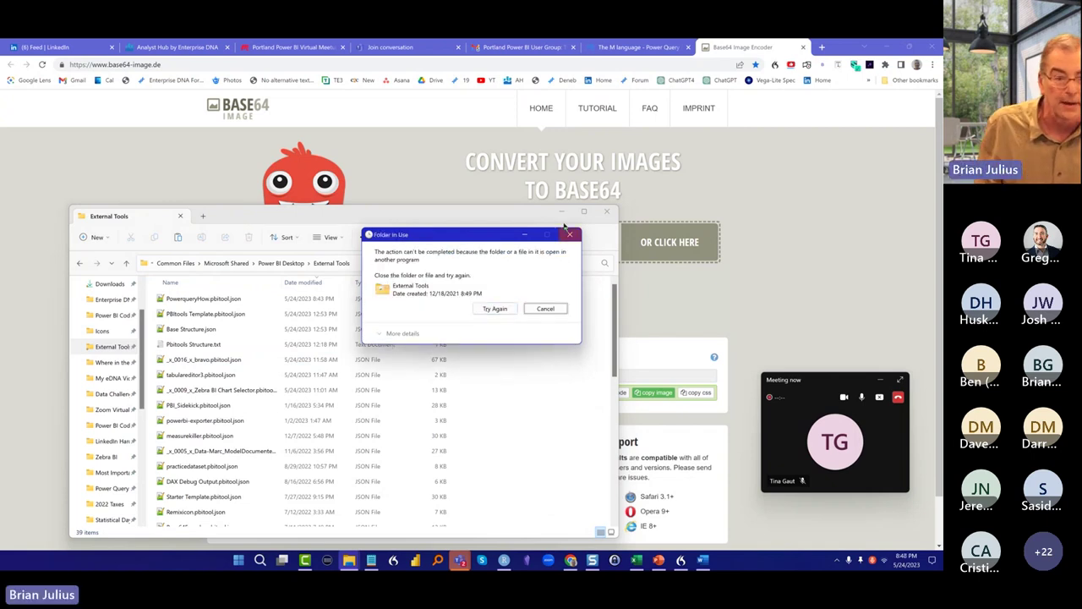
click(546, 308)
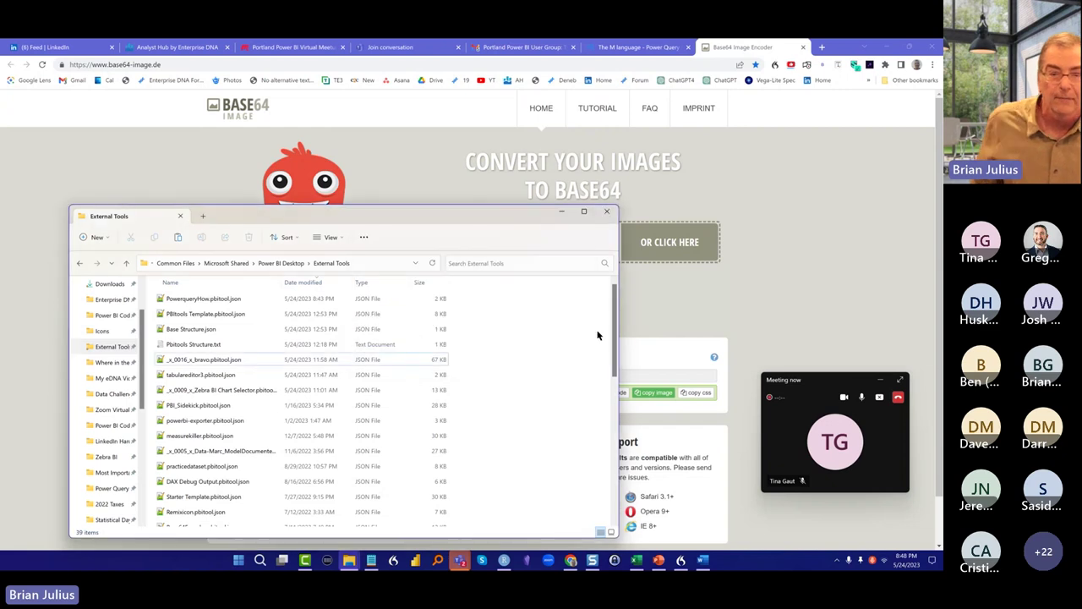
click(605, 211)
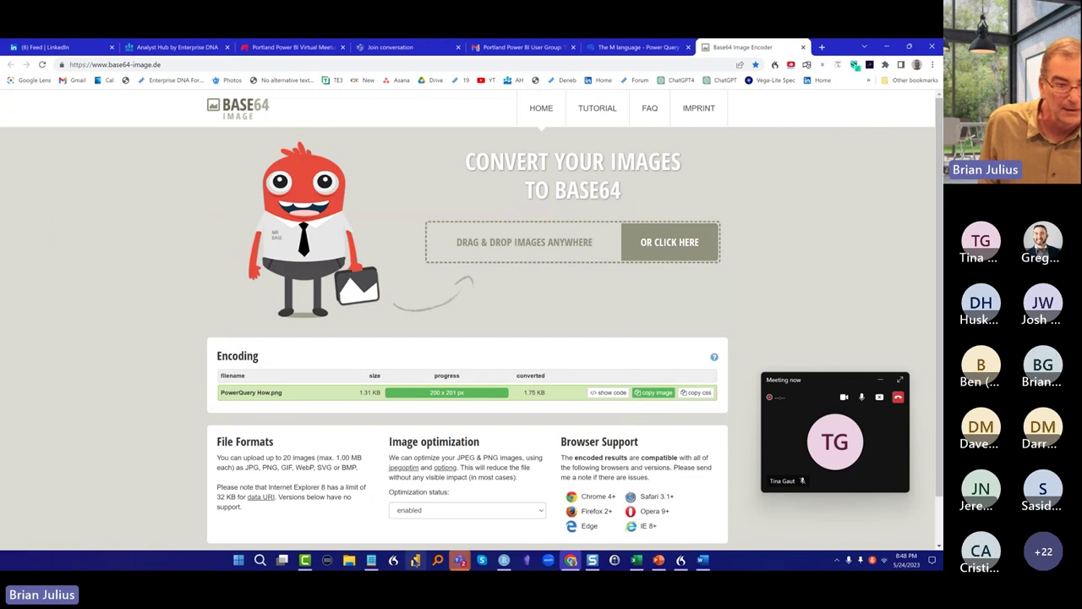
Relaunch Power BI Desktop, close the invalid-JSON tool error, and show the External tools tab
click(415, 560)
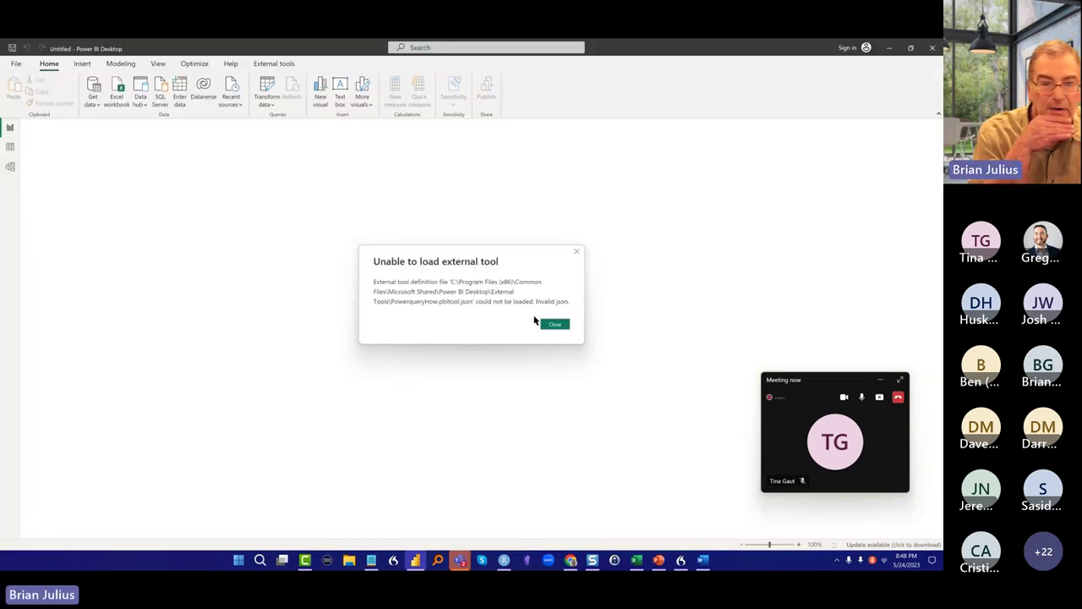
click(555, 325)
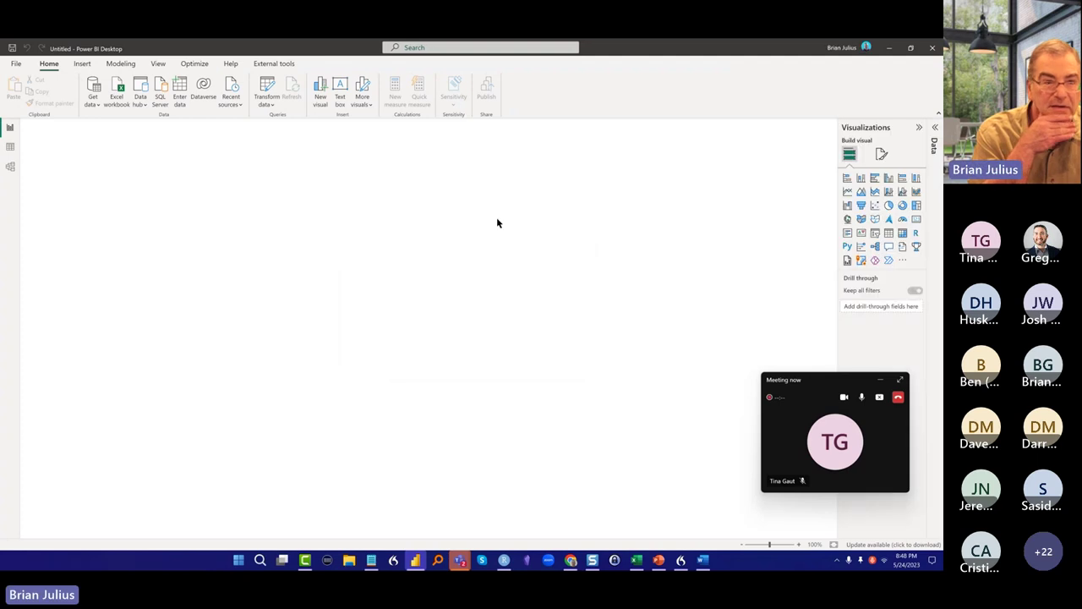
click(276, 64)
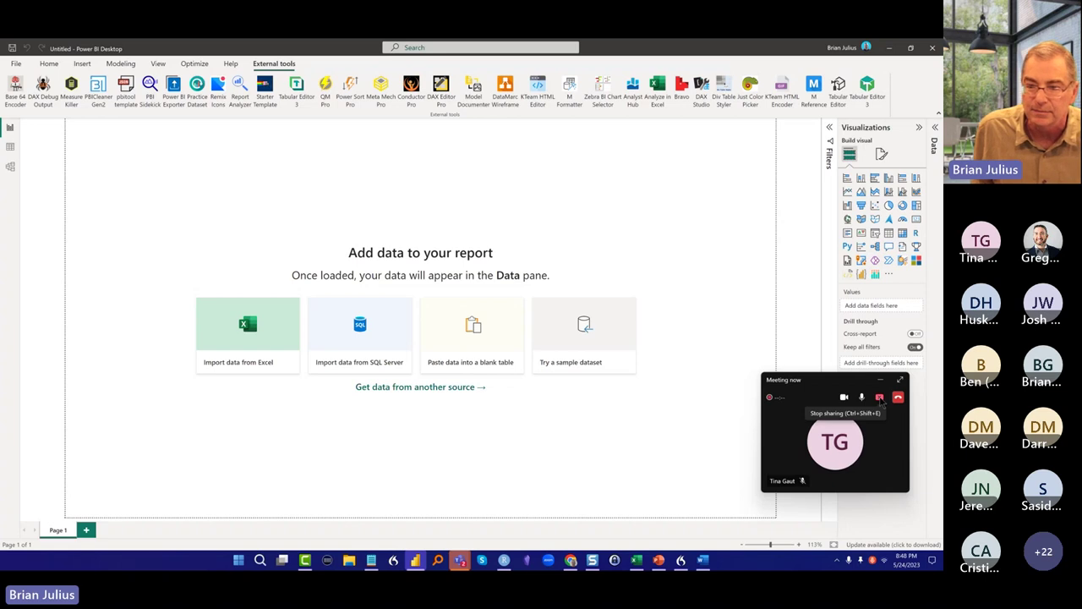
click(881, 402)
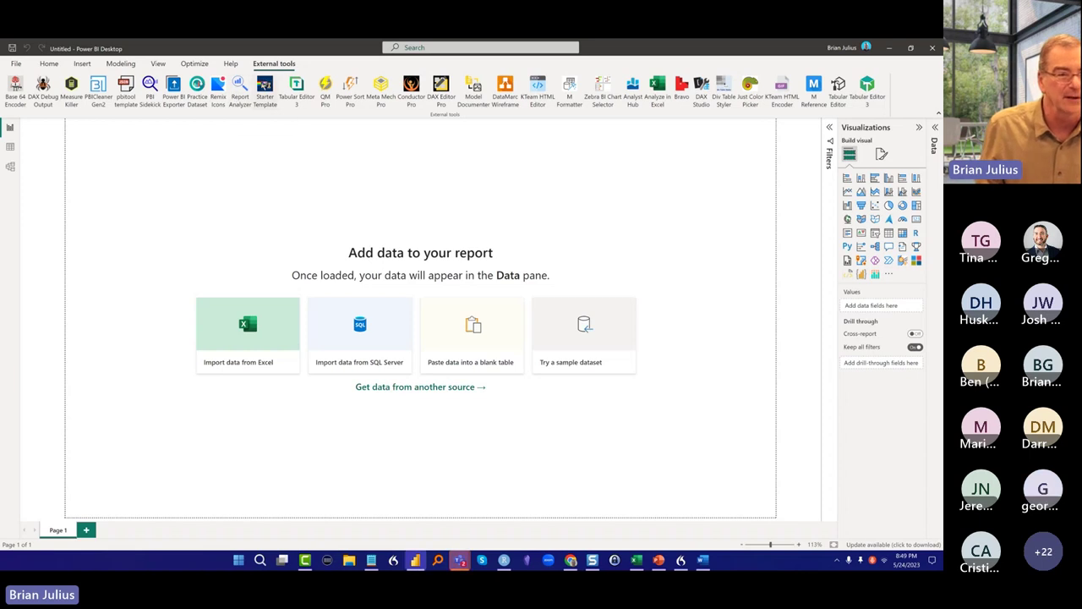
Start a new report from the Starter Template external tool and dismiss the 'Unable to load external tool' error
click(265, 84)
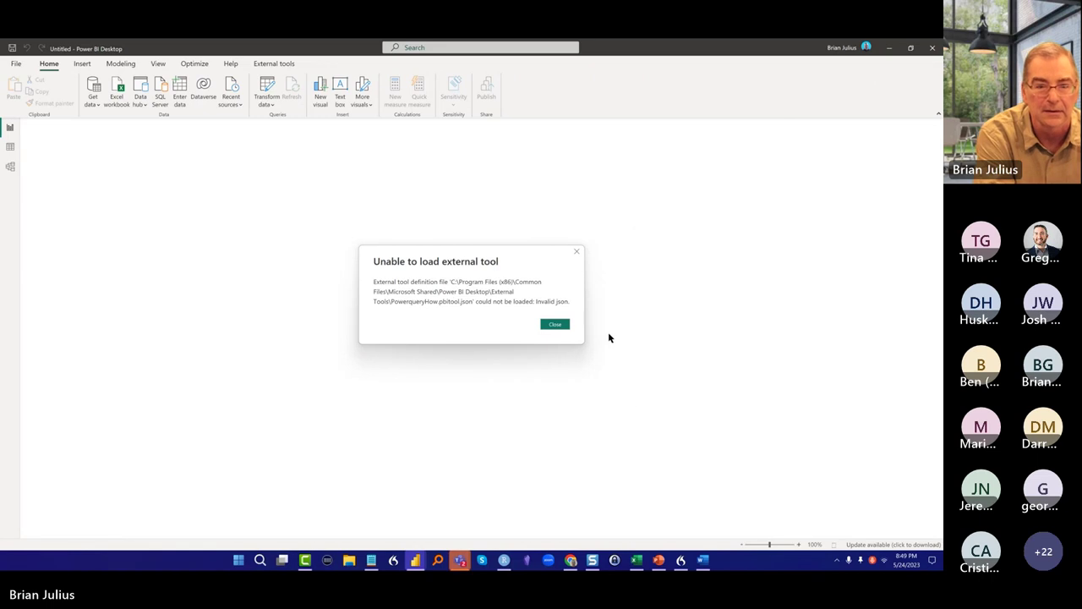
click(553, 324)
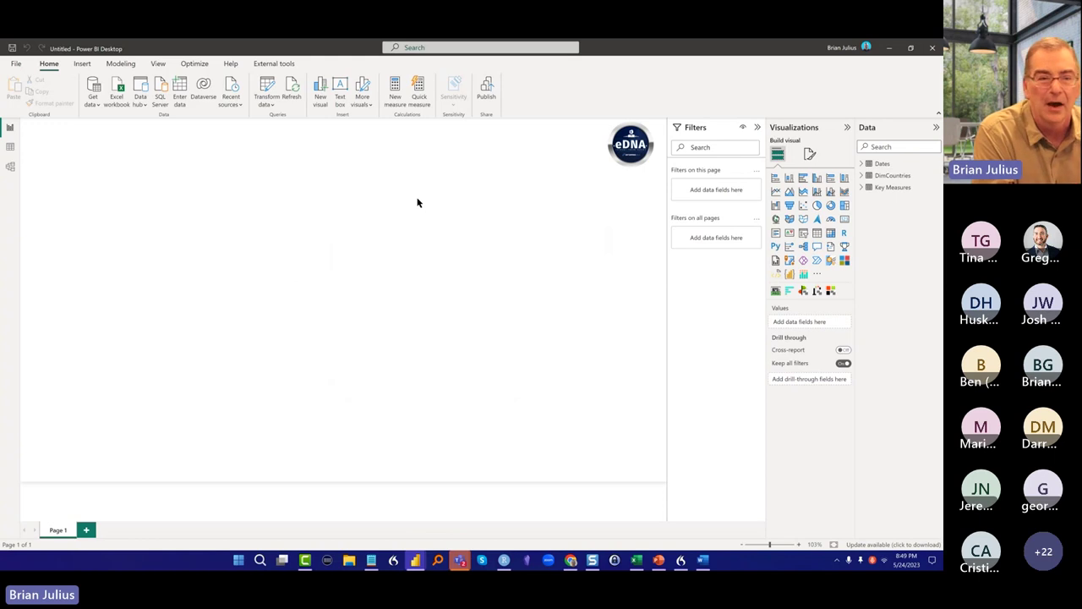
Expand and collapse the Dates and DimCountries field lists in the Data pane, then show the External tools ribbon
click(861, 163)
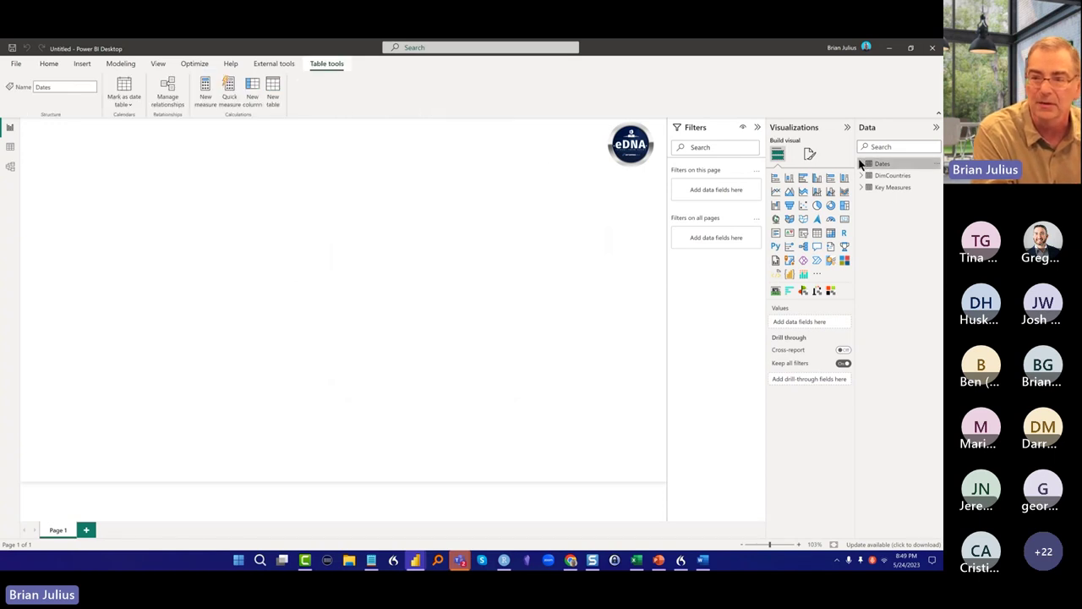
click(861, 163)
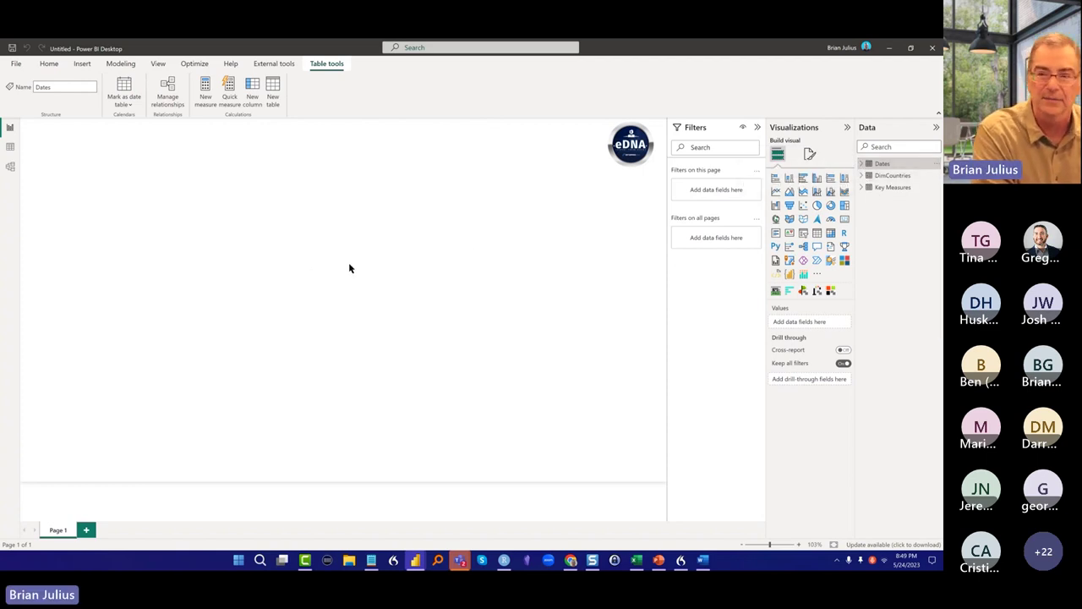
click(901, 173)
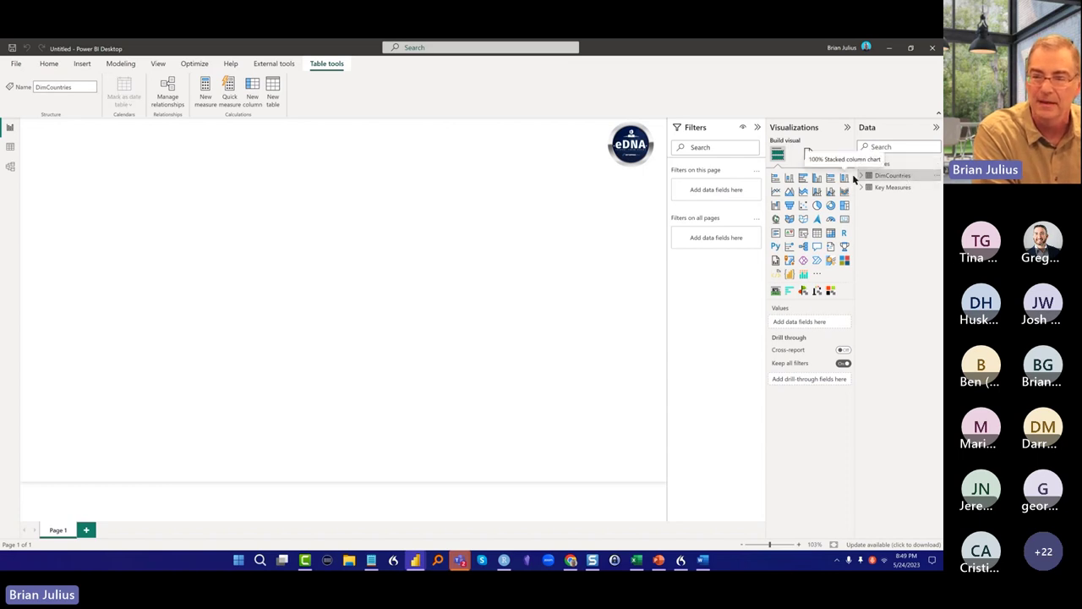
click(861, 175)
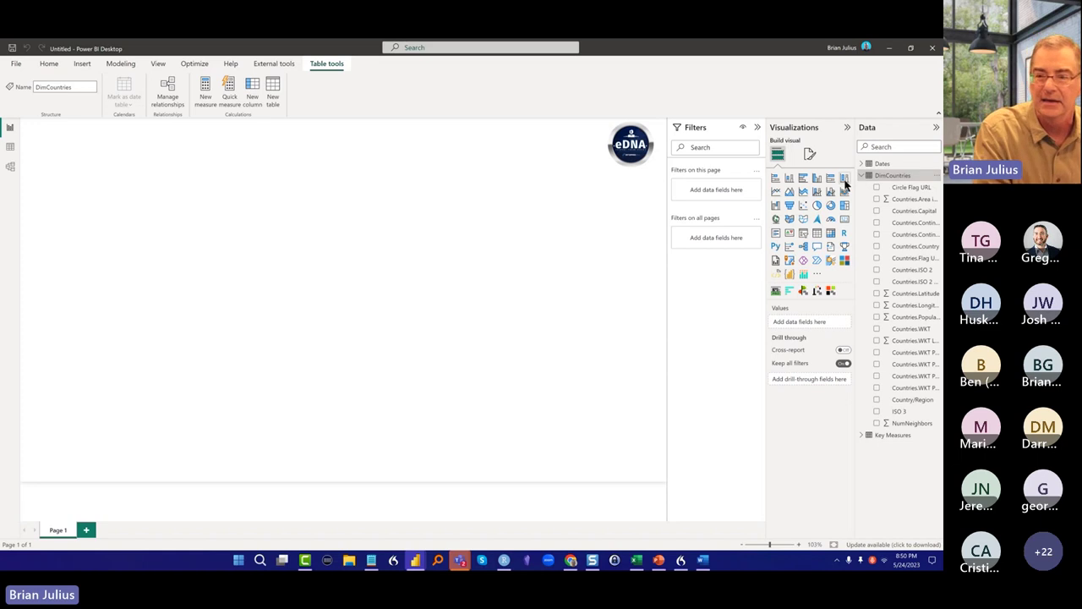
click(861, 175)
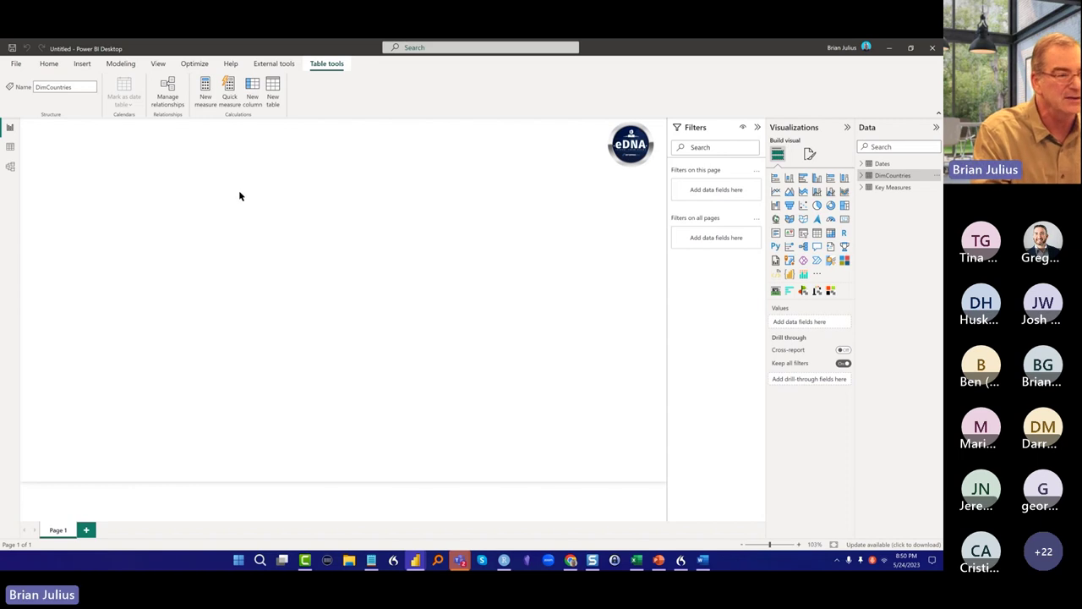
click(277, 63)
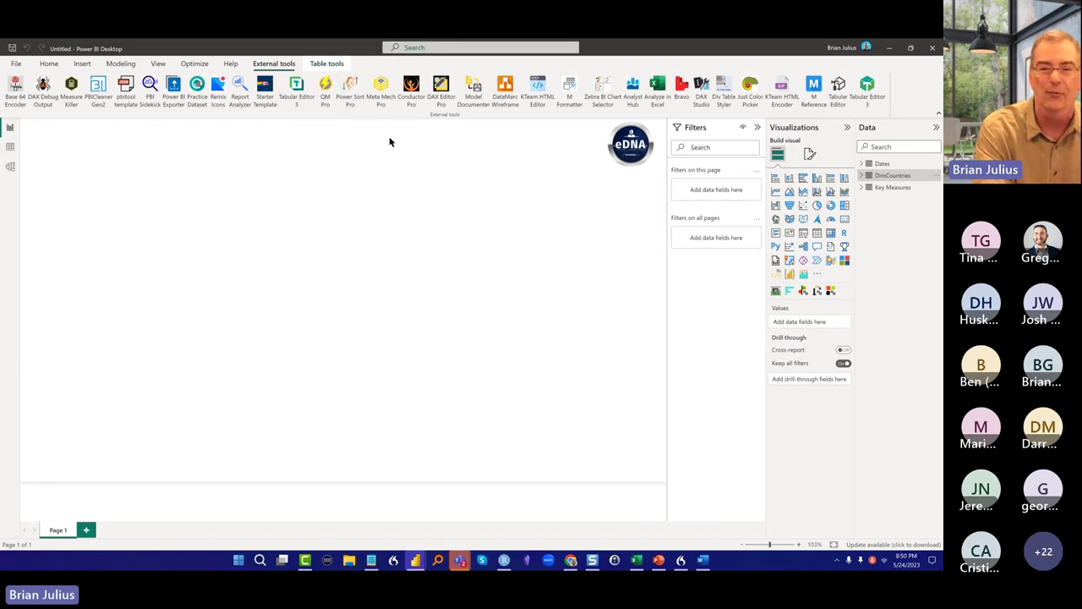
Run Power Sort Pro to find and apply sort-by columns, such as Month Name by MonthOfYear
click(480, 217)
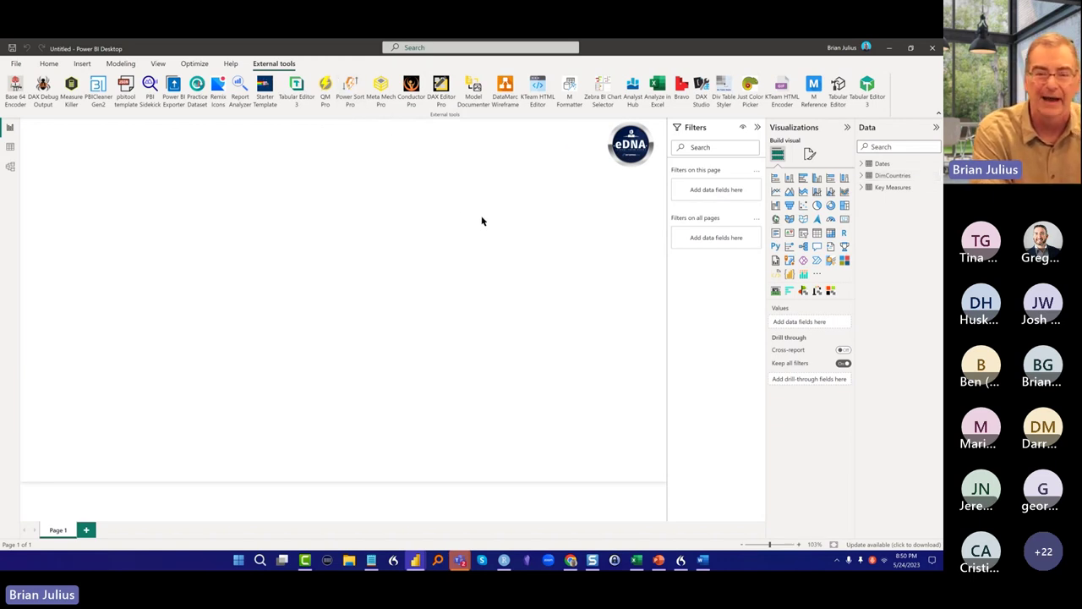
click(351, 83)
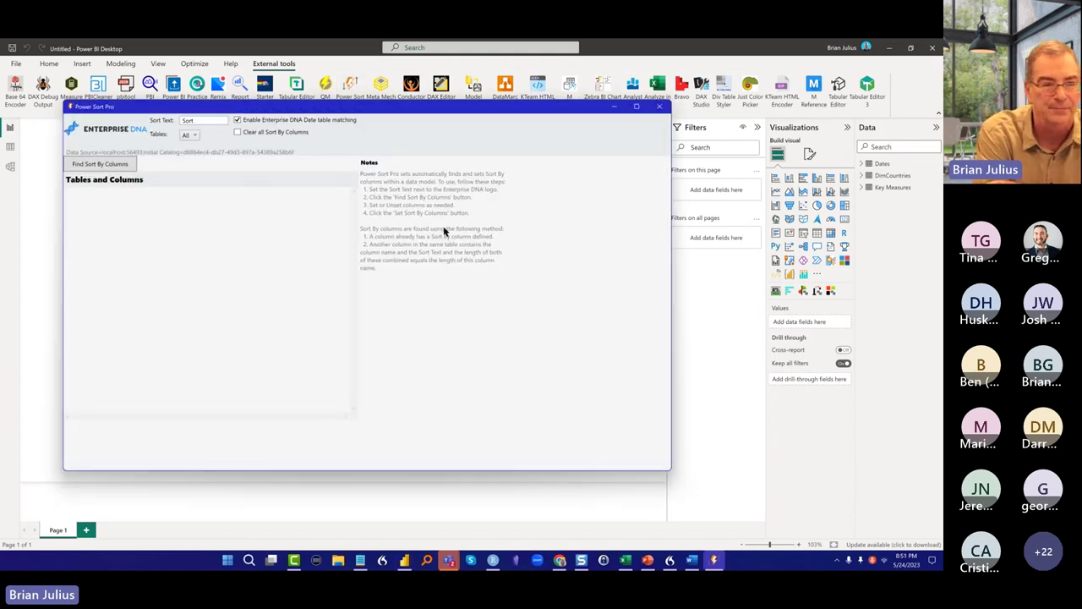
click(99, 169)
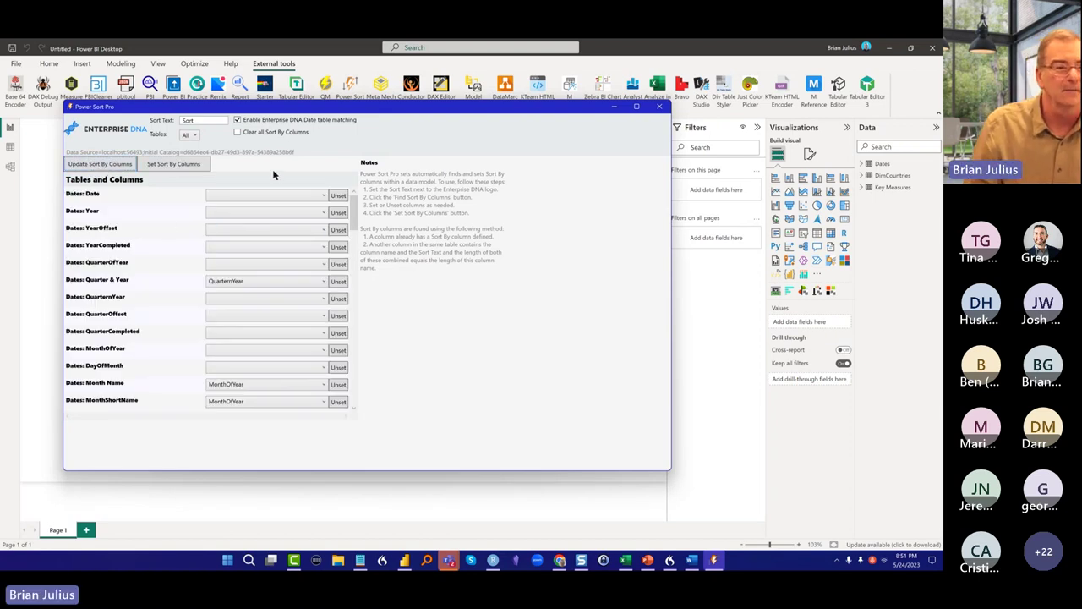
click(181, 168)
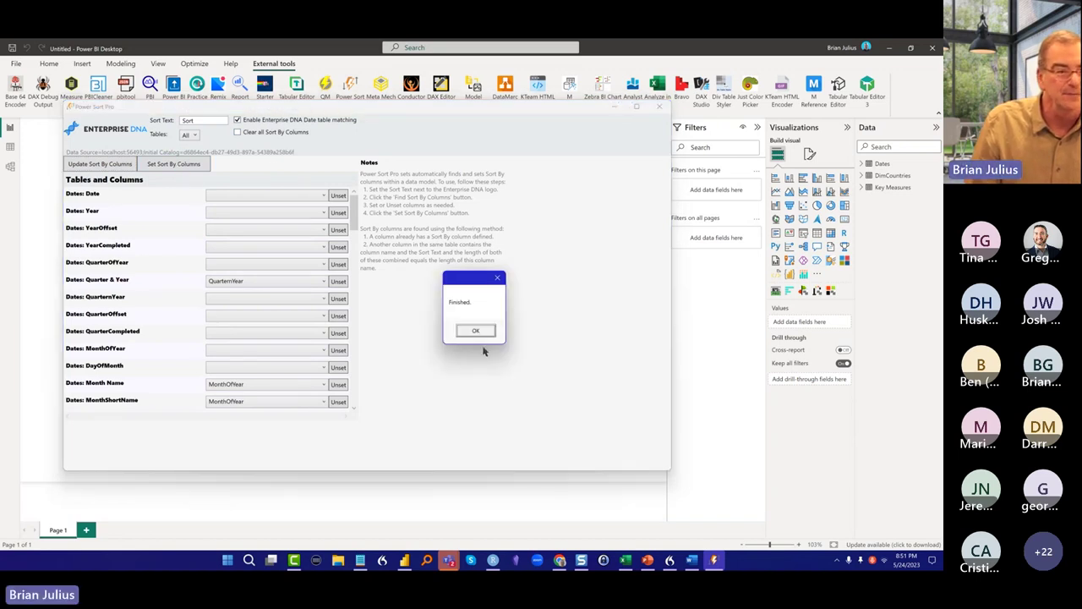
click(479, 331)
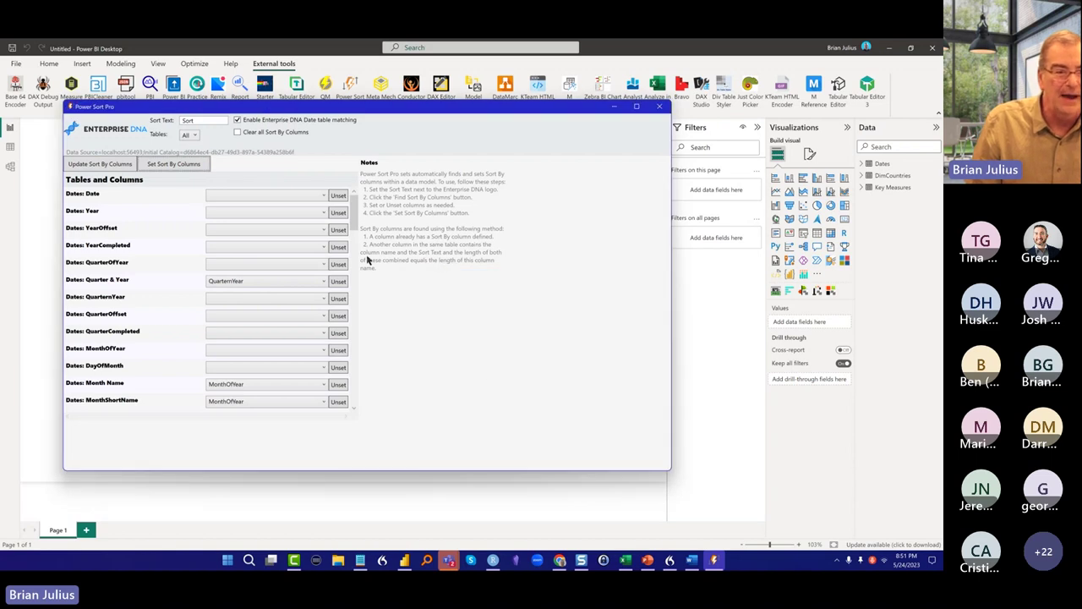
Review the sort-by assignments in the Tables and Columns list, then close Power Sort Pro
scroll(350, 217, down, 3)
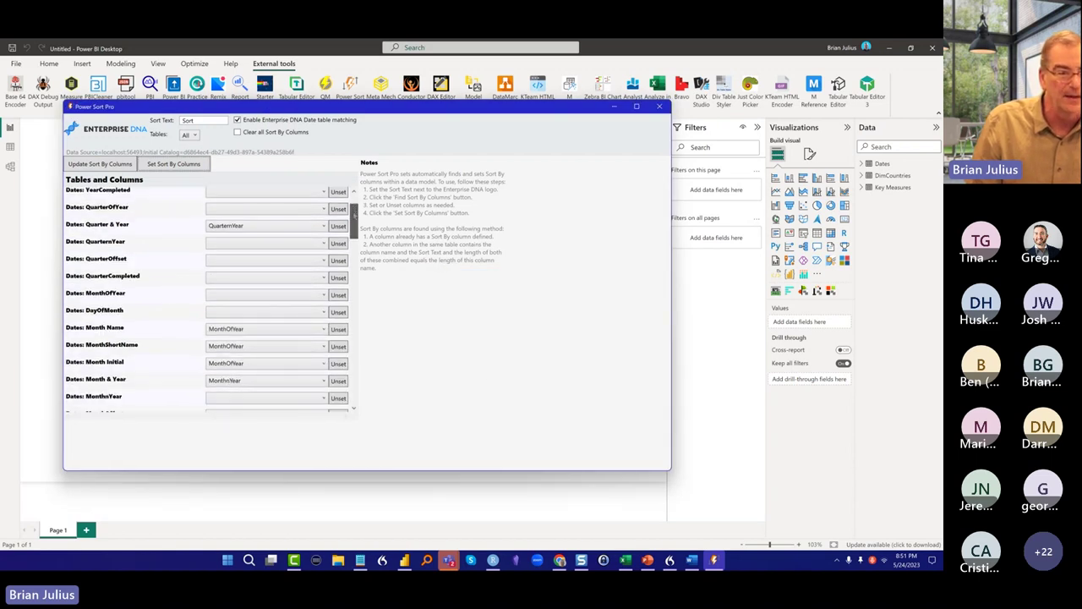
drag(353, 221, 375, 397)
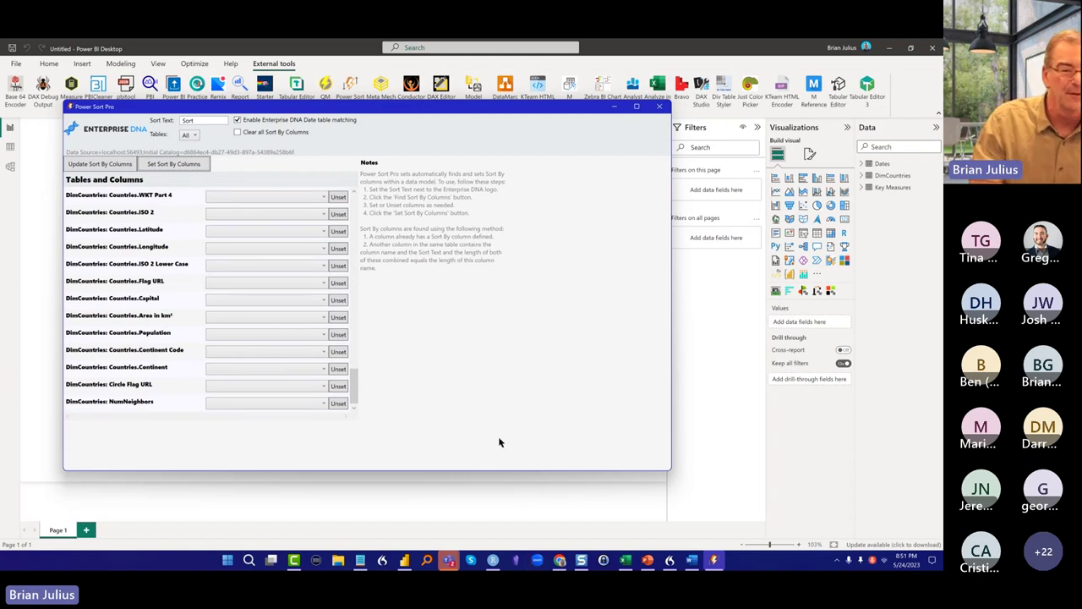
drag(356, 378, 347, 206)
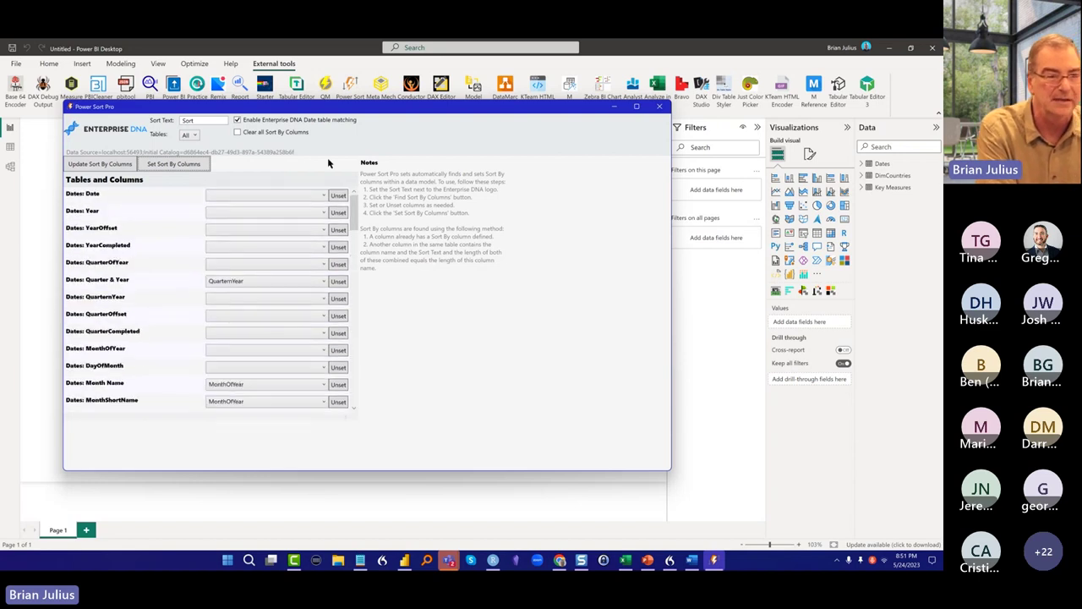
scroll(267, 230, down, 3)
scroll(267, 231, down, 3)
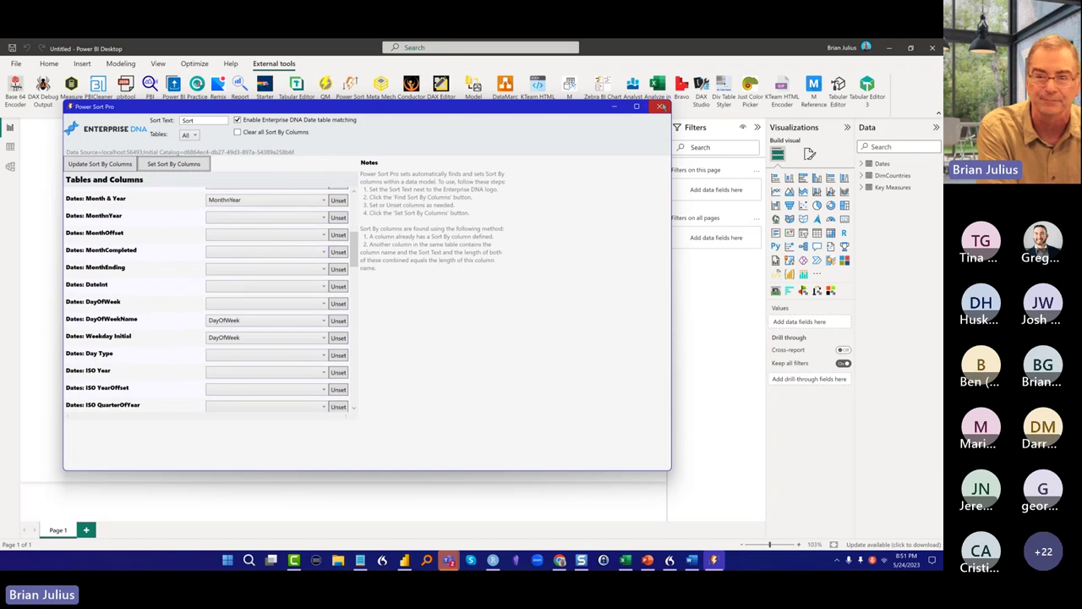
click(660, 106)
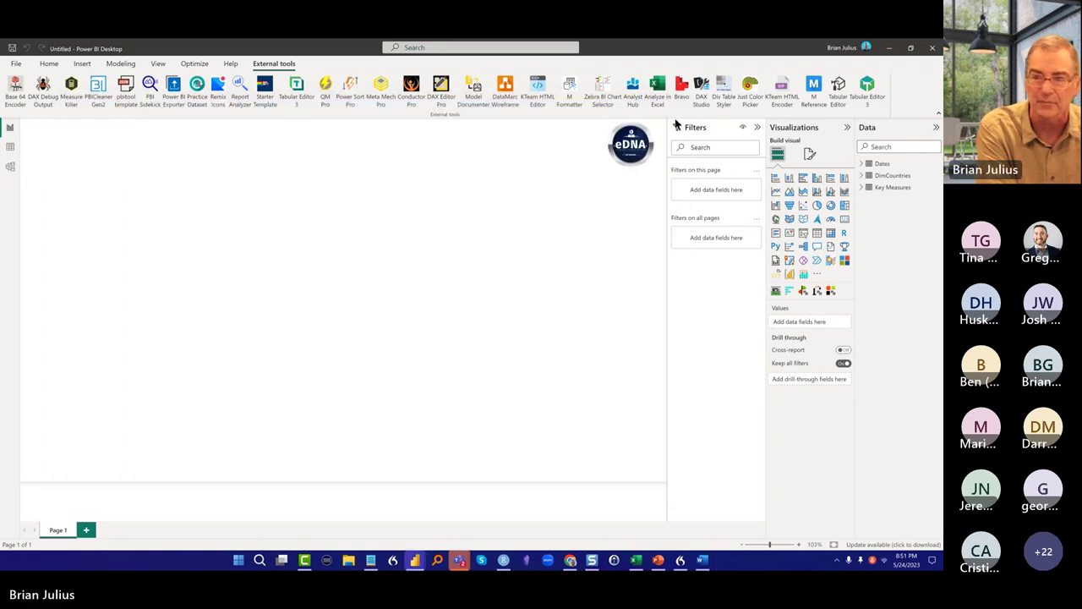
Add a table visual of the Dates table's Month & Year field to the canvas
click(862, 164)
scroll(929, 311, down, 5)
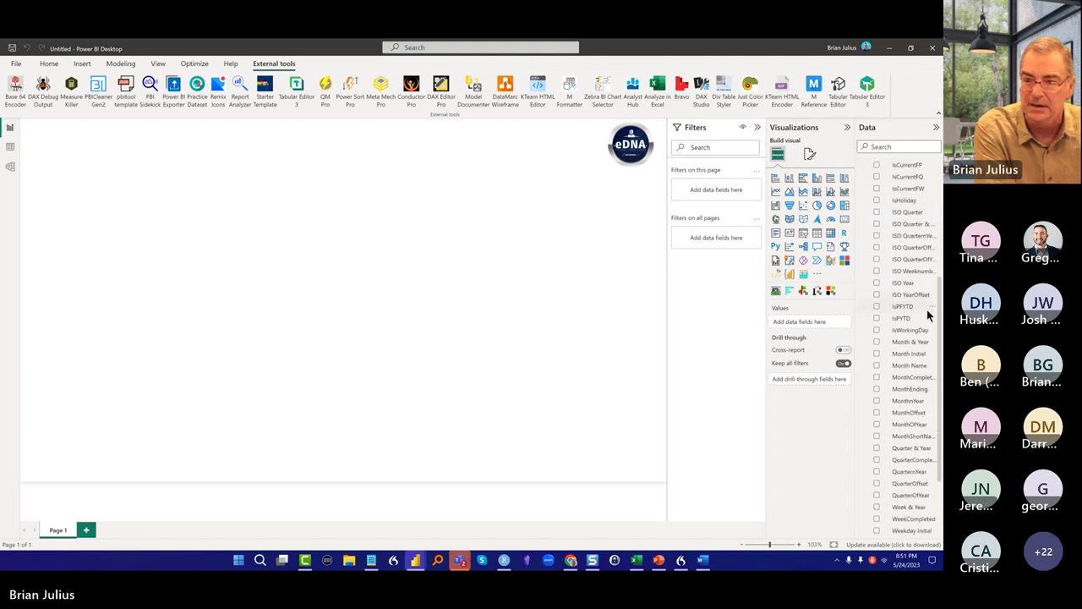
scroll(930, 311, up, 1)
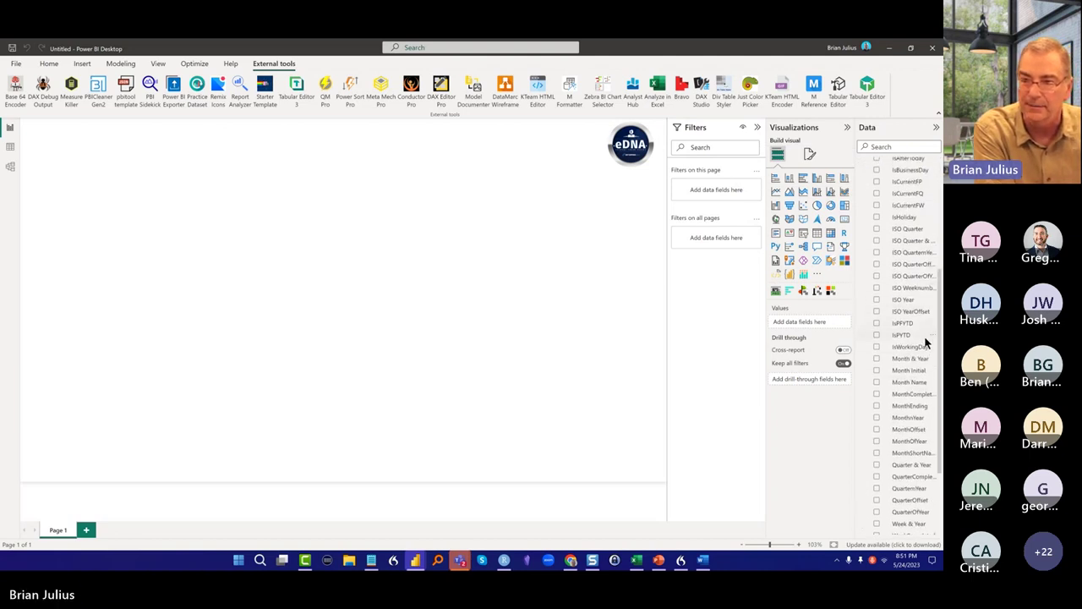
click(911, 369)
click(919, 361)
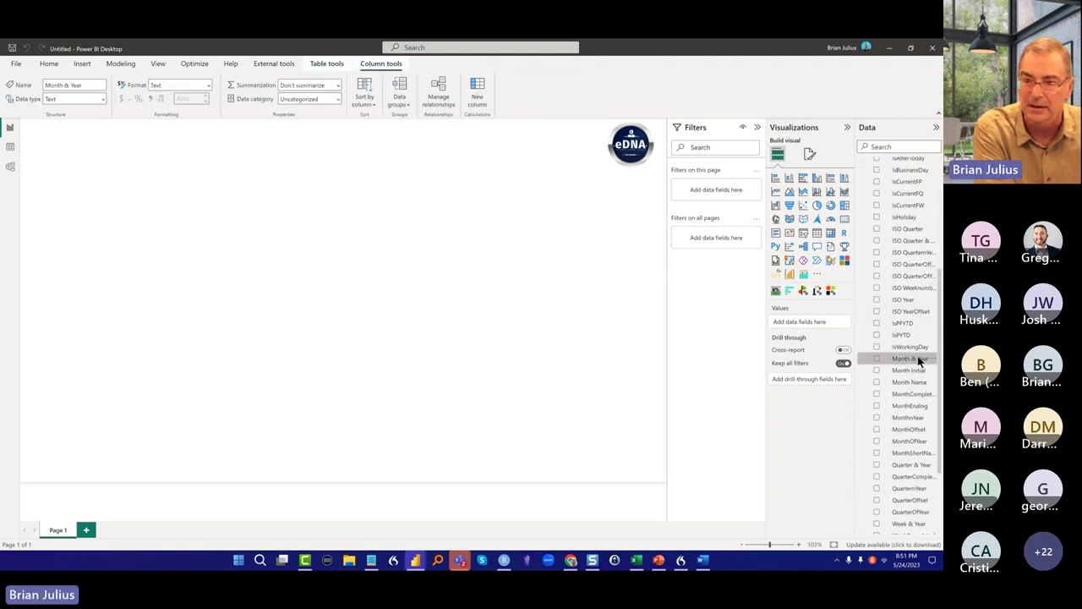
drag(918, 353, 241, 216)
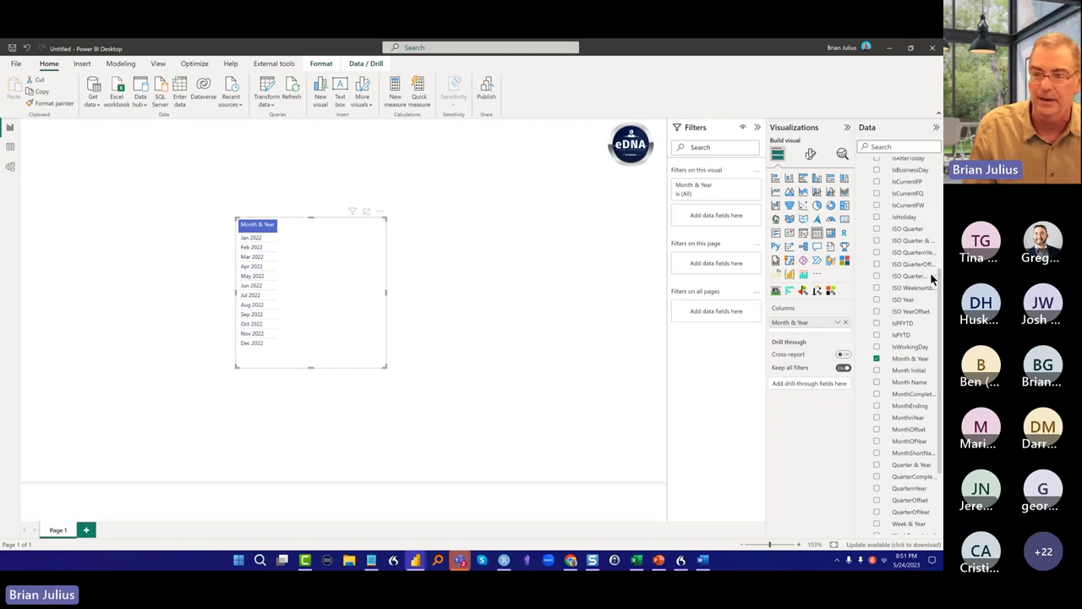
Add a second table visual of Month Name beside the first one
click(913, 385)
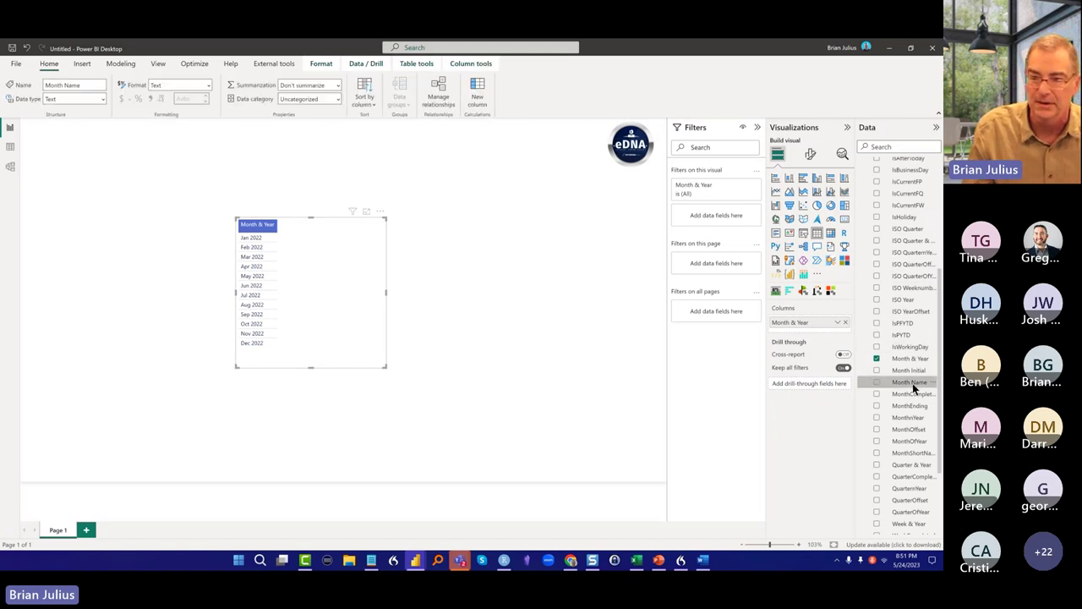
drag(913, 383, 459, 240)
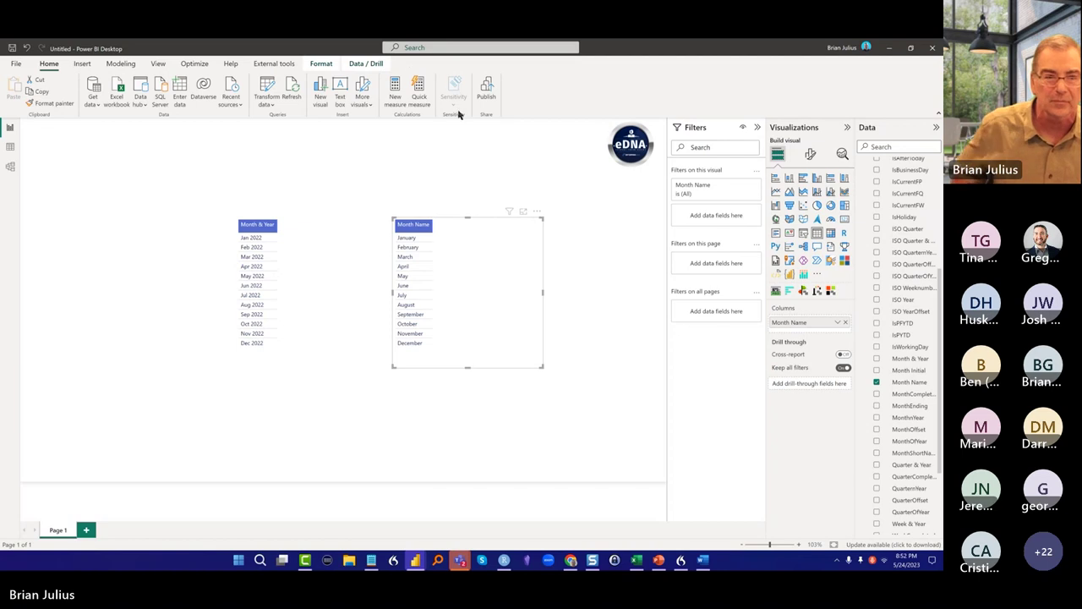
click(282, 63)
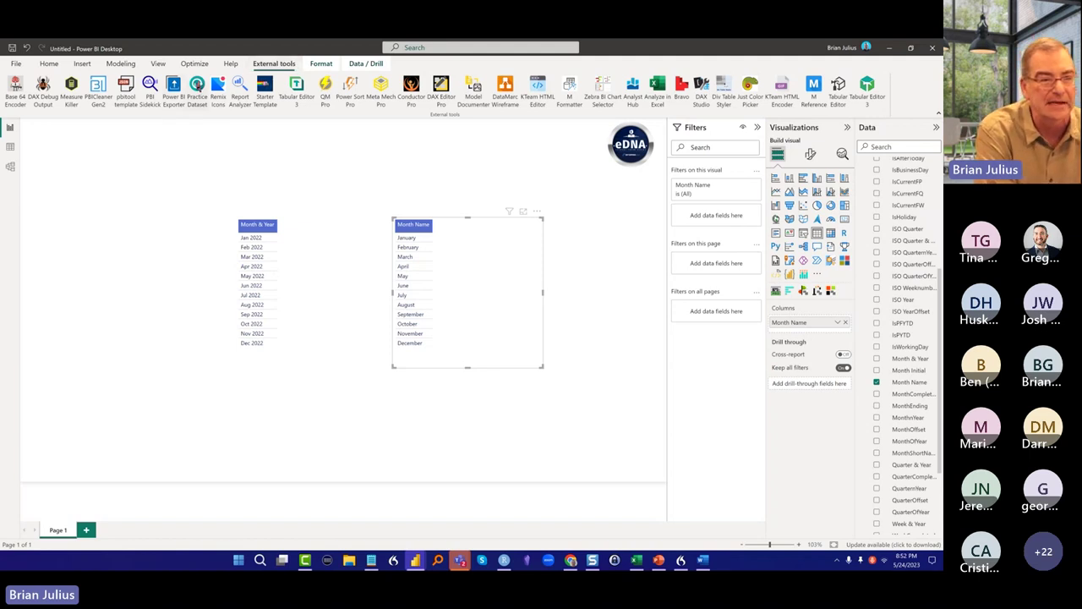
Load the Power BI Practice Dataset external tool and close the loading error dialog
click(196, 85)
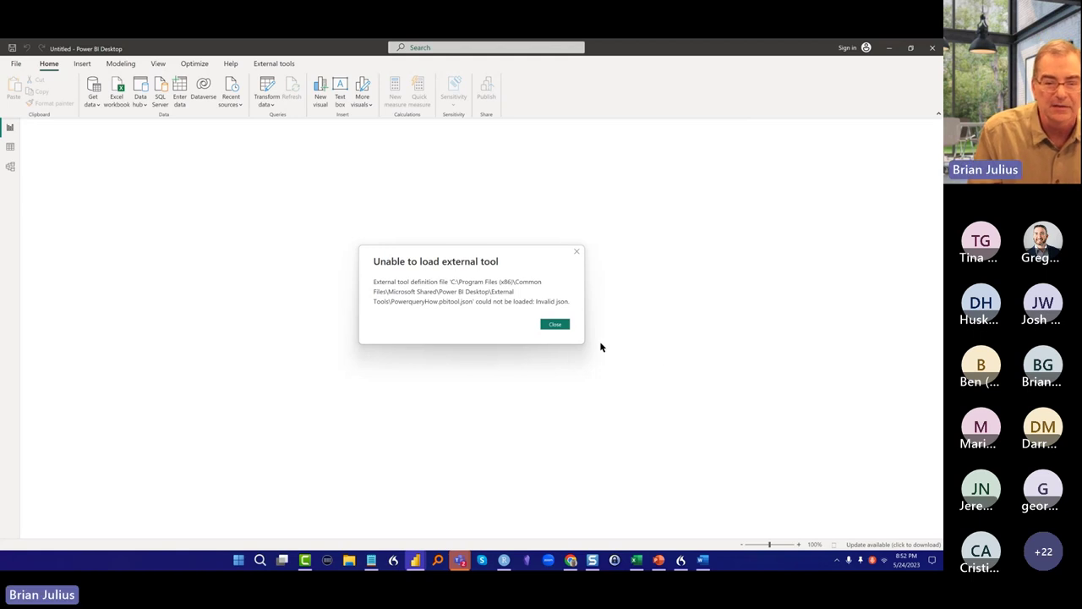
click(554, 324)
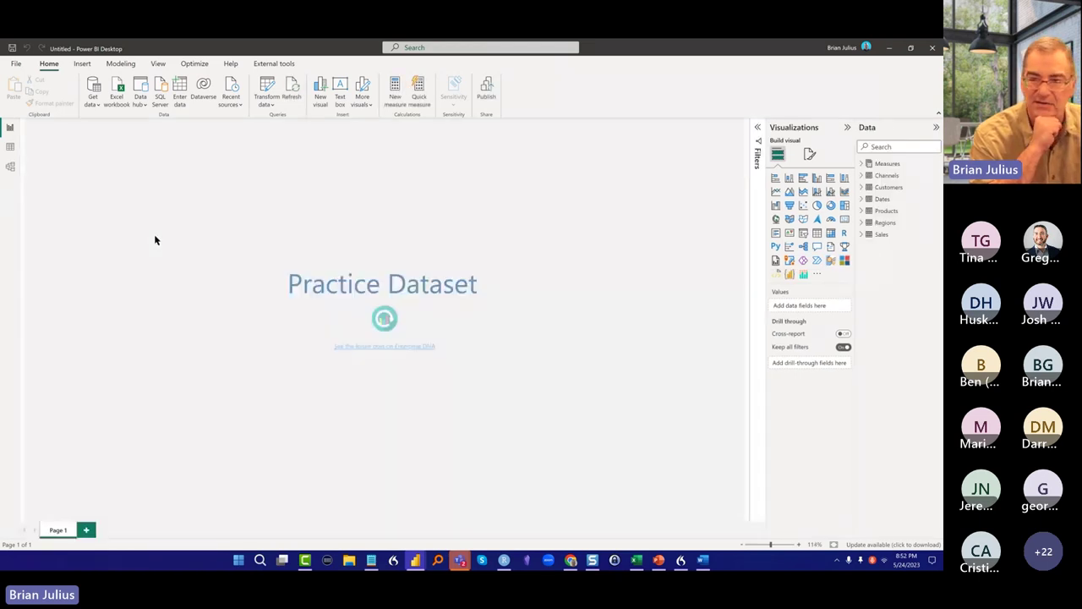
Review the Practice Dataset's tables and relationships in Model view, then launch Tabular Editor
click(10, 166)
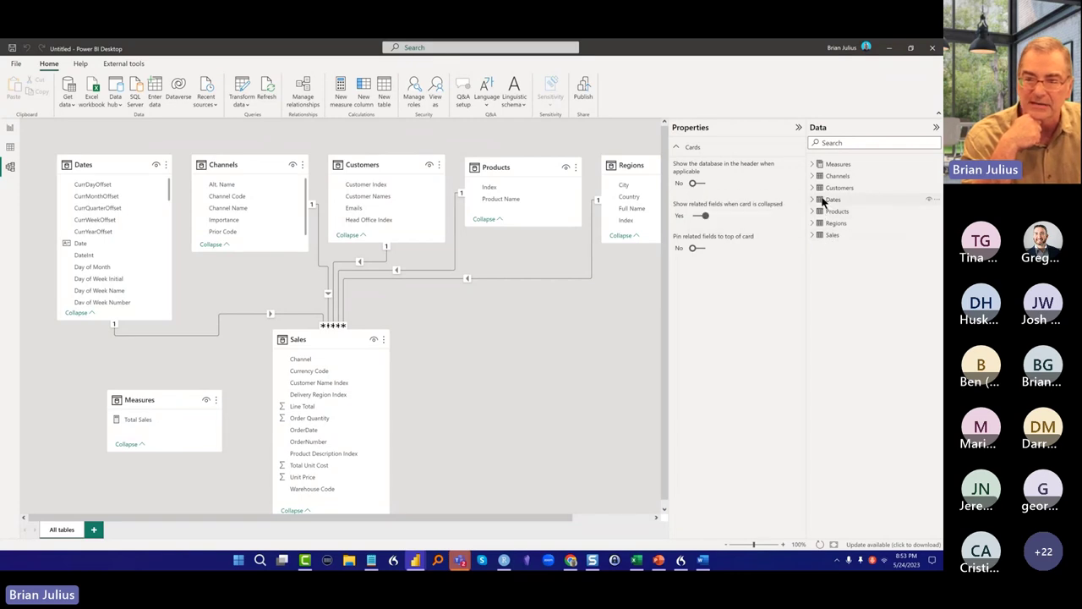
click(105, 63)
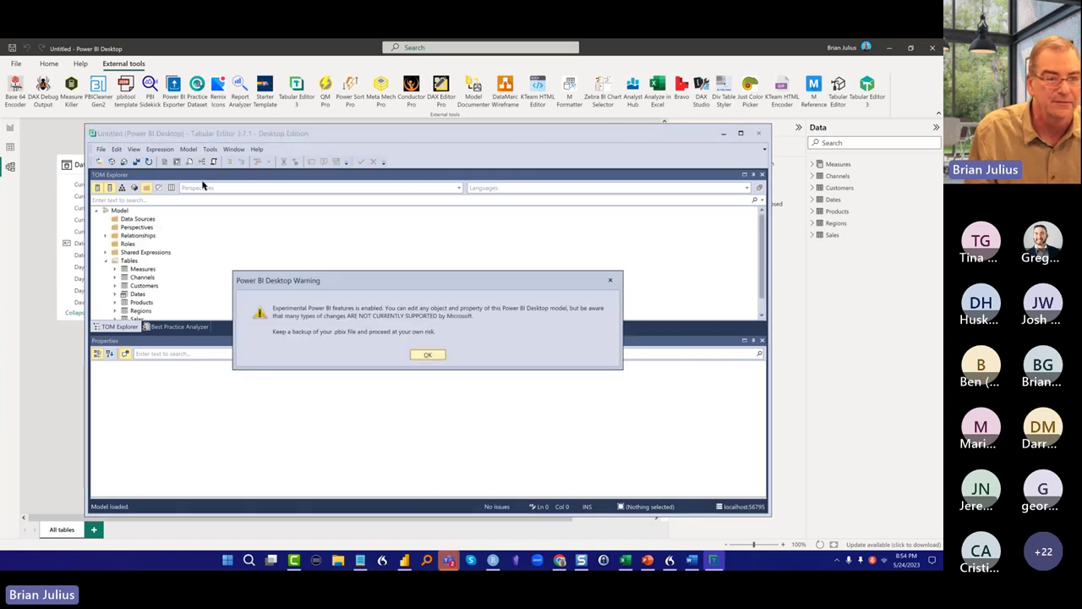
Accept the warning, apply Window > Default layout, maximize Tabular Editor, and expand Measures
click(427, 355)
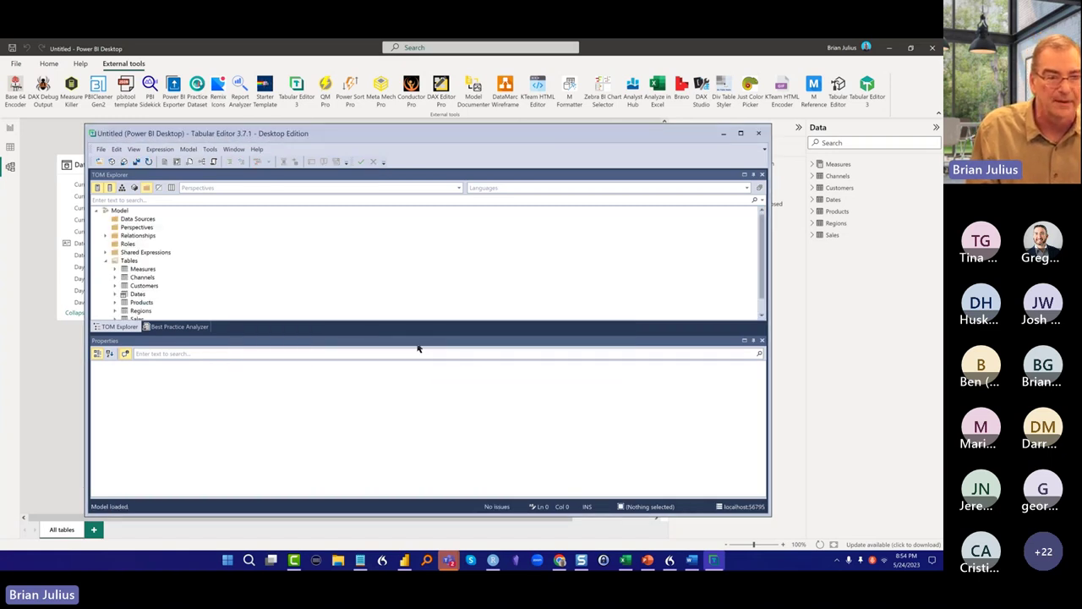
click(209, 150)
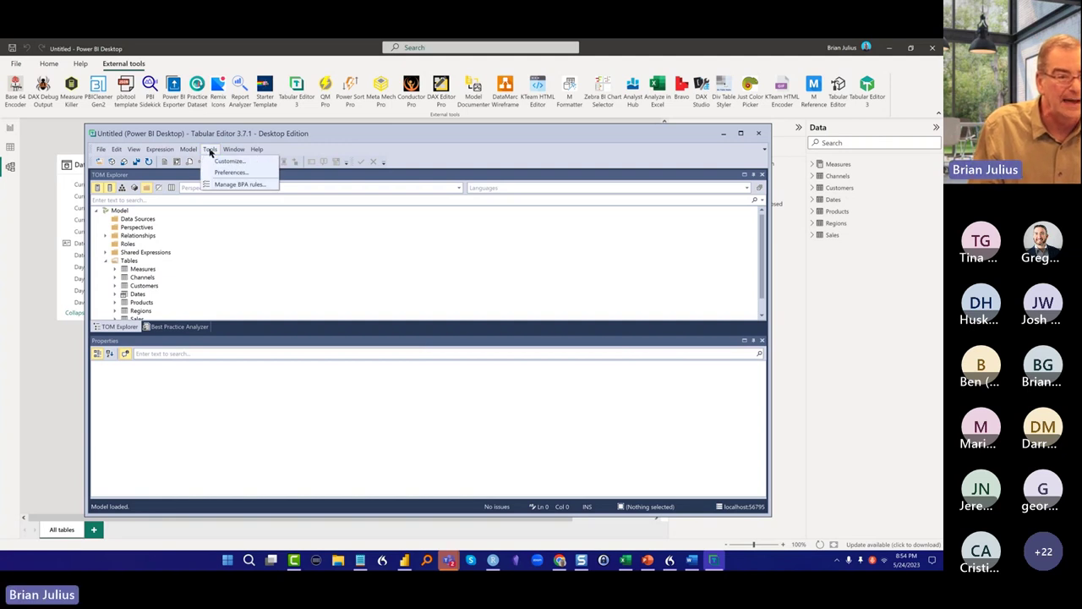
click(236, 145)
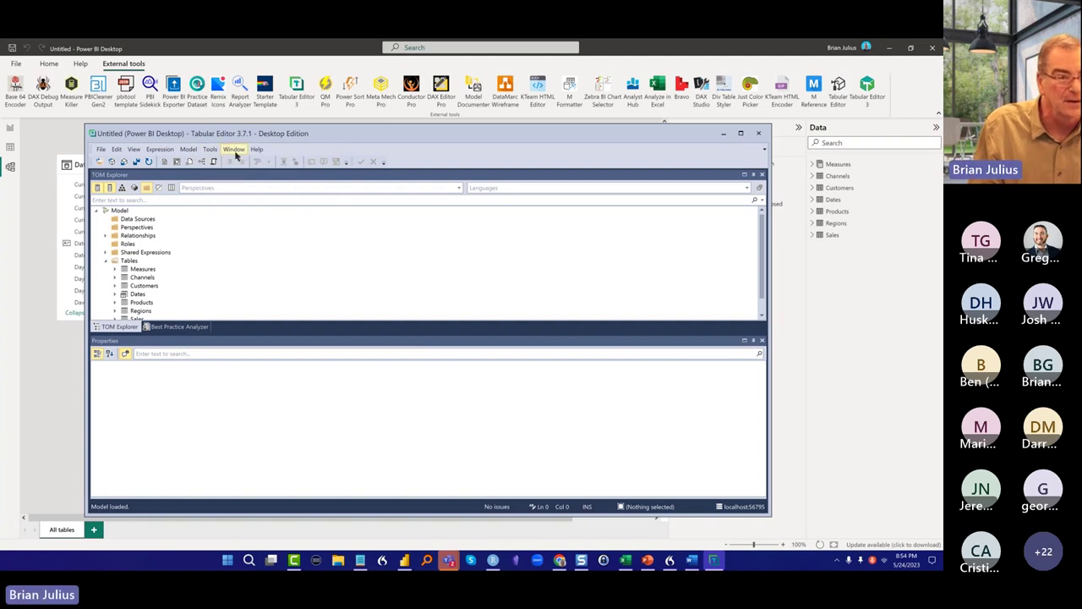
click(236, 151)
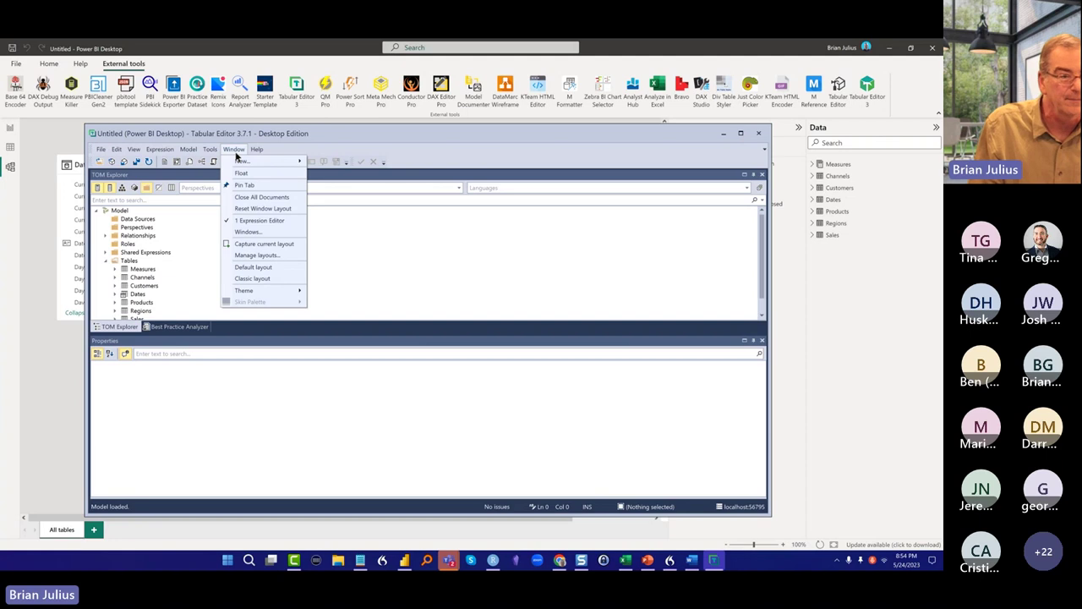
click(263, 268)
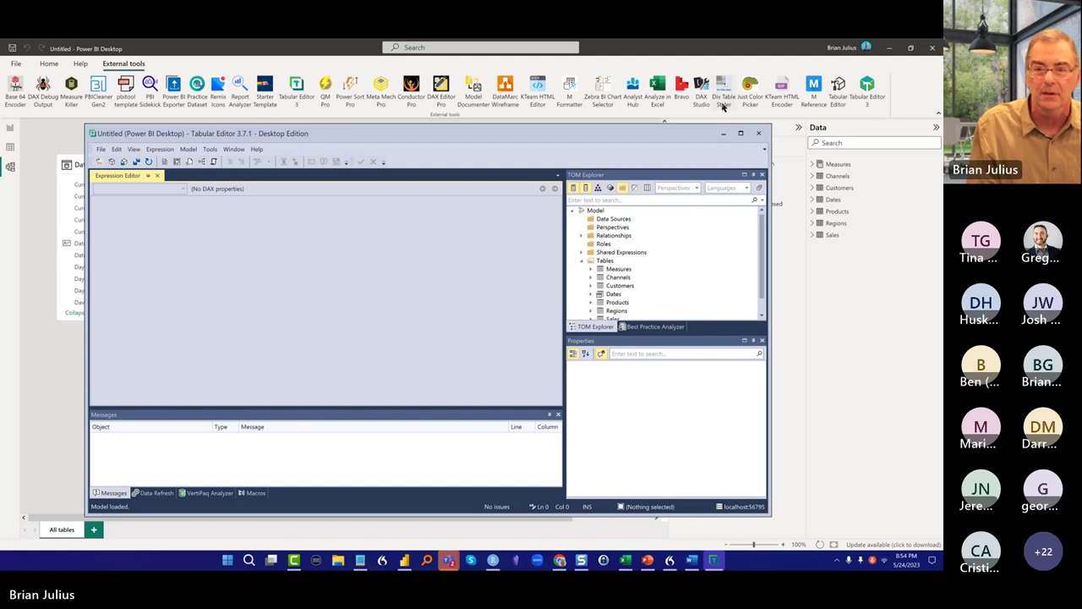
click(741, 134)
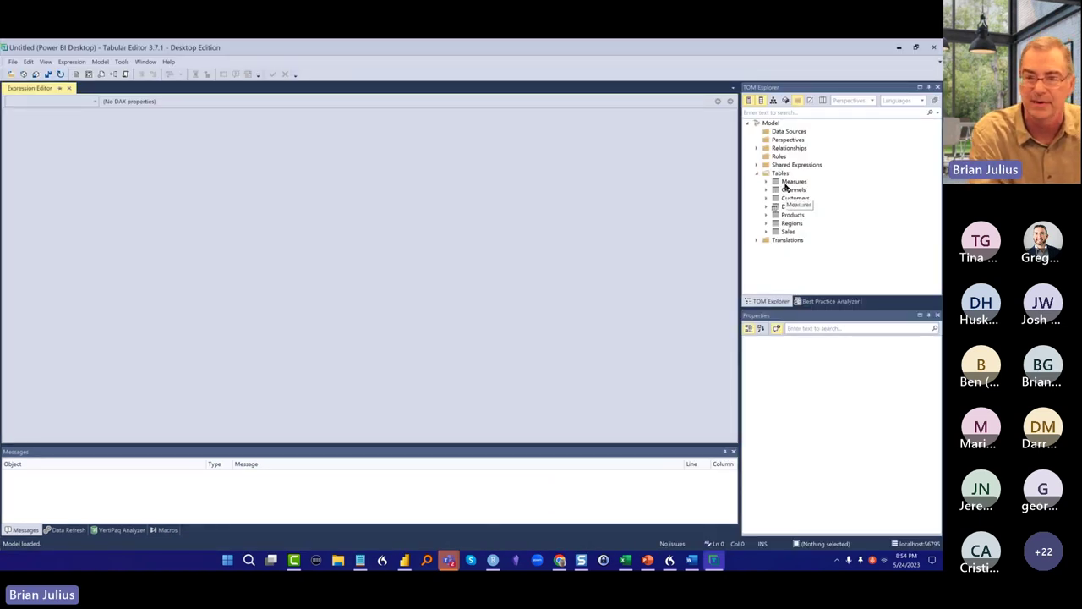
click(766, 182)
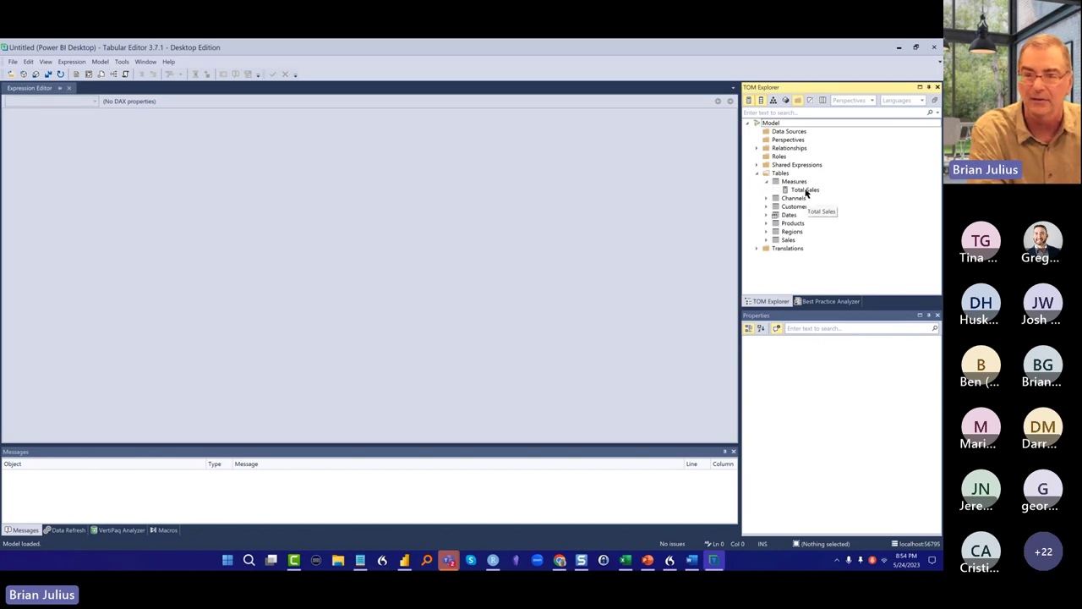
Expand Sales and select Line Total, Order Quantity, Total Unit Cost and Unit Price
click(766, 240)
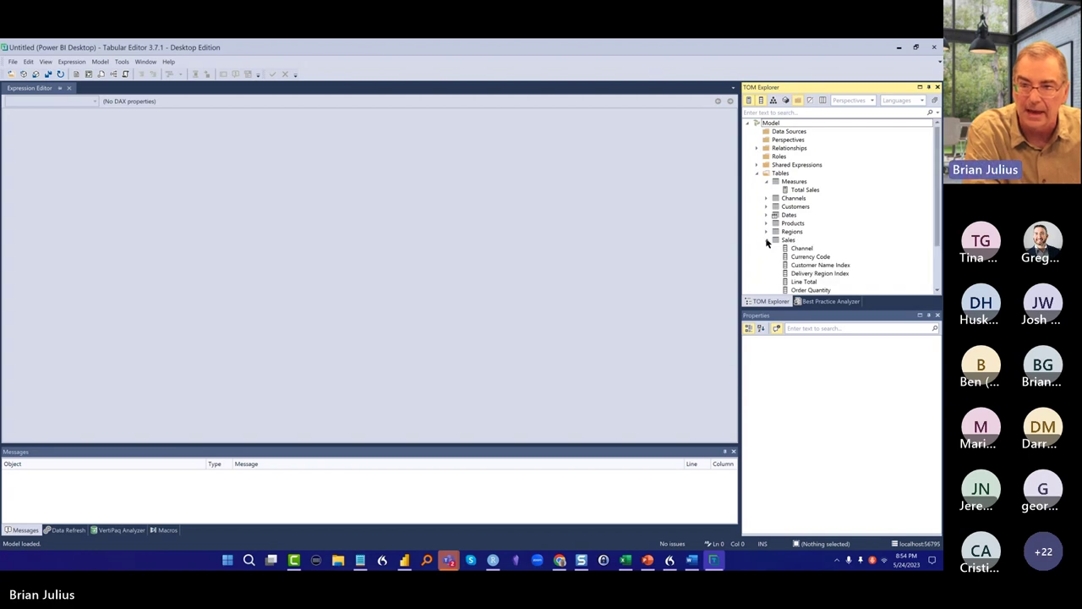
scroll(852, 201, down, 2)
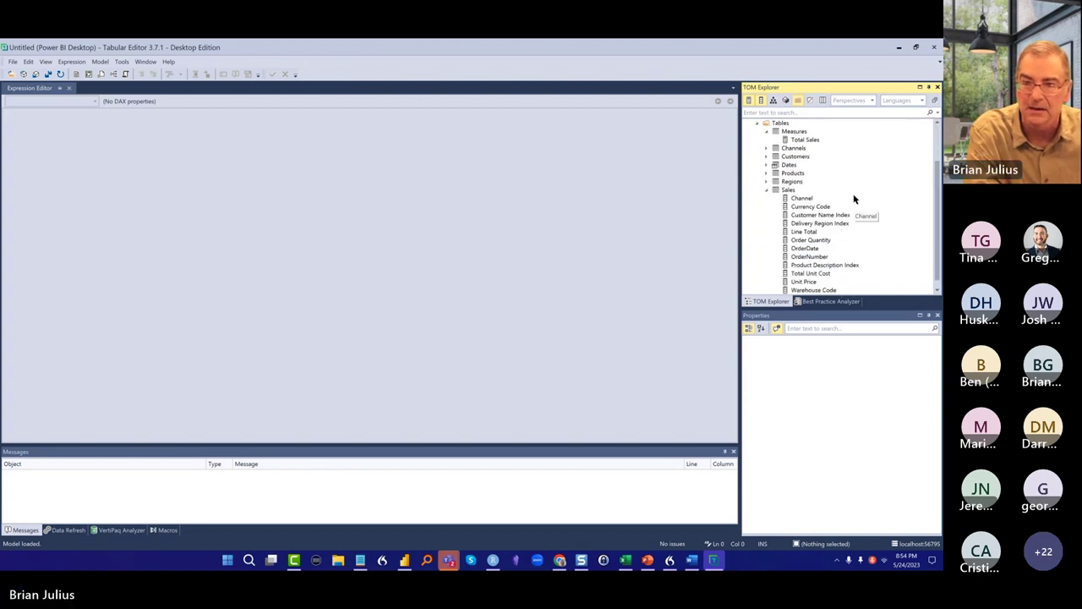
scroll(852, 200, down, 1)
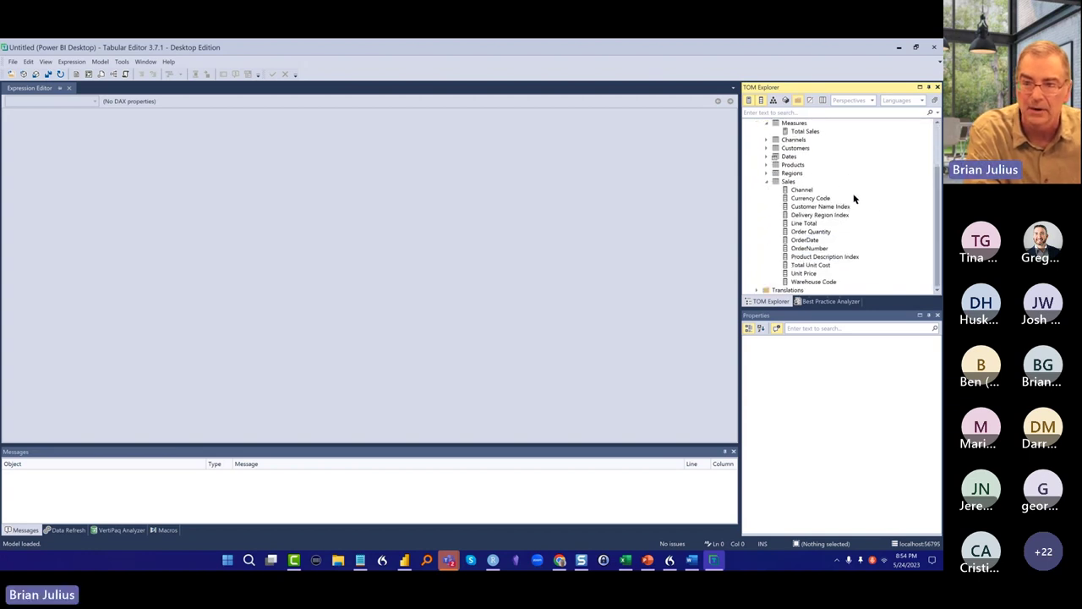
click(797, 223)
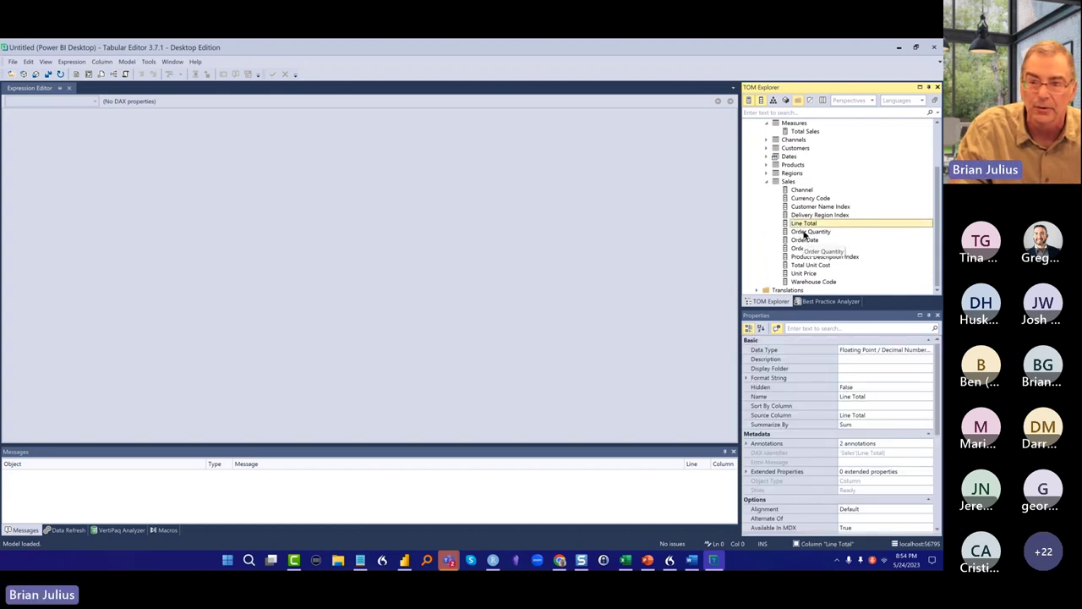
ctrl+click(804, 234)
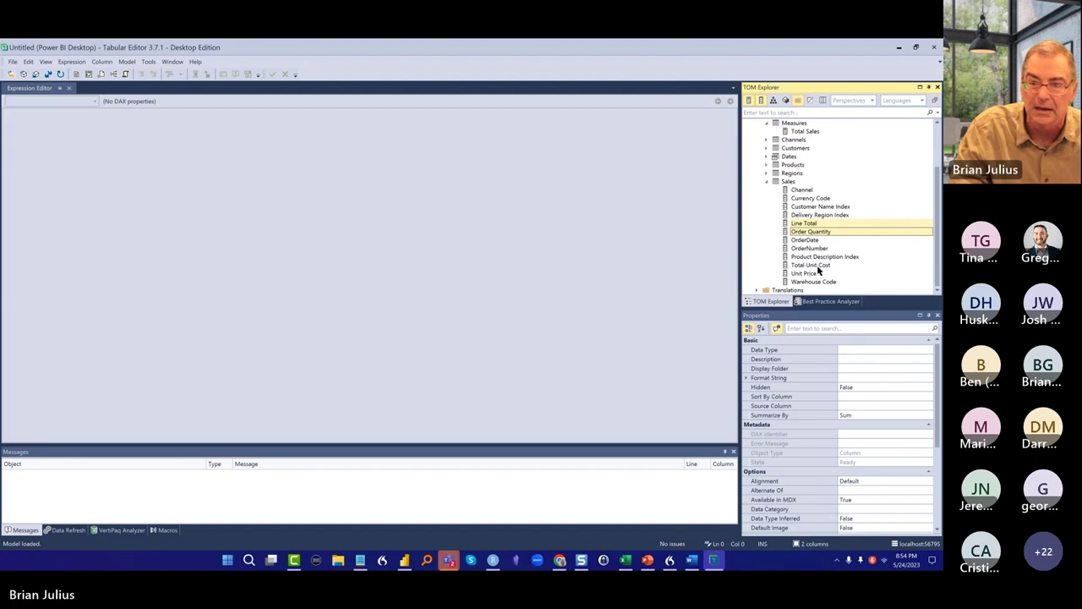
ctrl+click(818, 268)
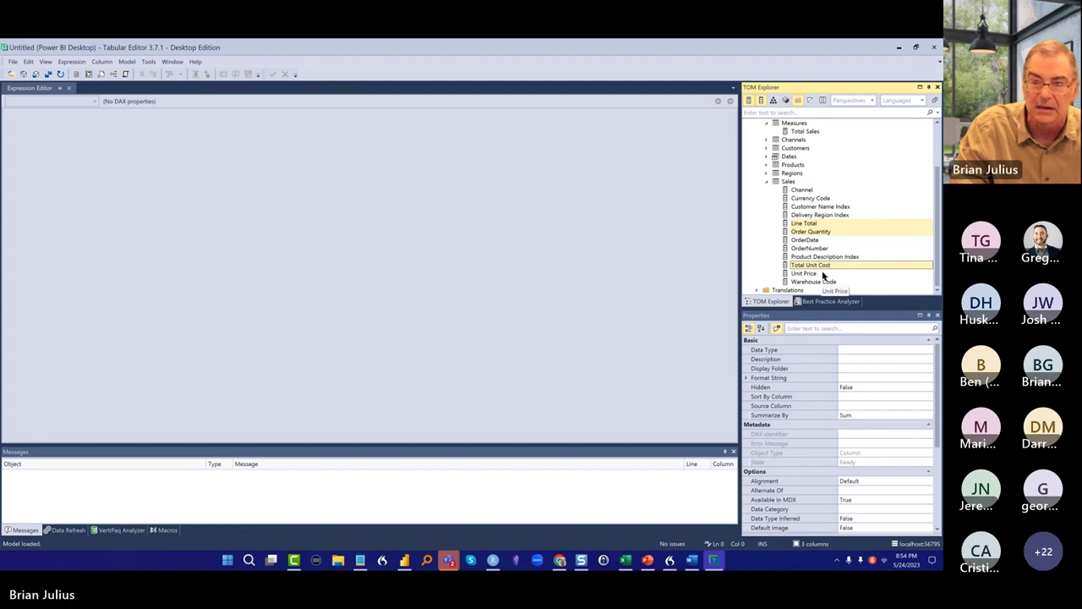
ctrl+click(823, 274)
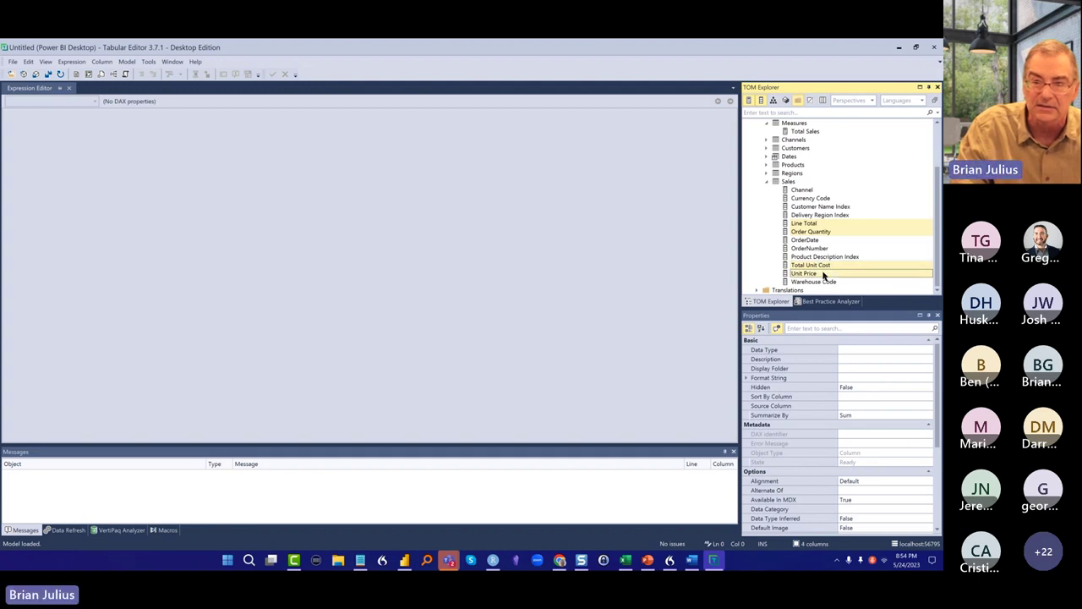
Run Macros > Create Bulk Measures to generate Average, Max, Median, Min and Sum measures
right_click(808, 223)
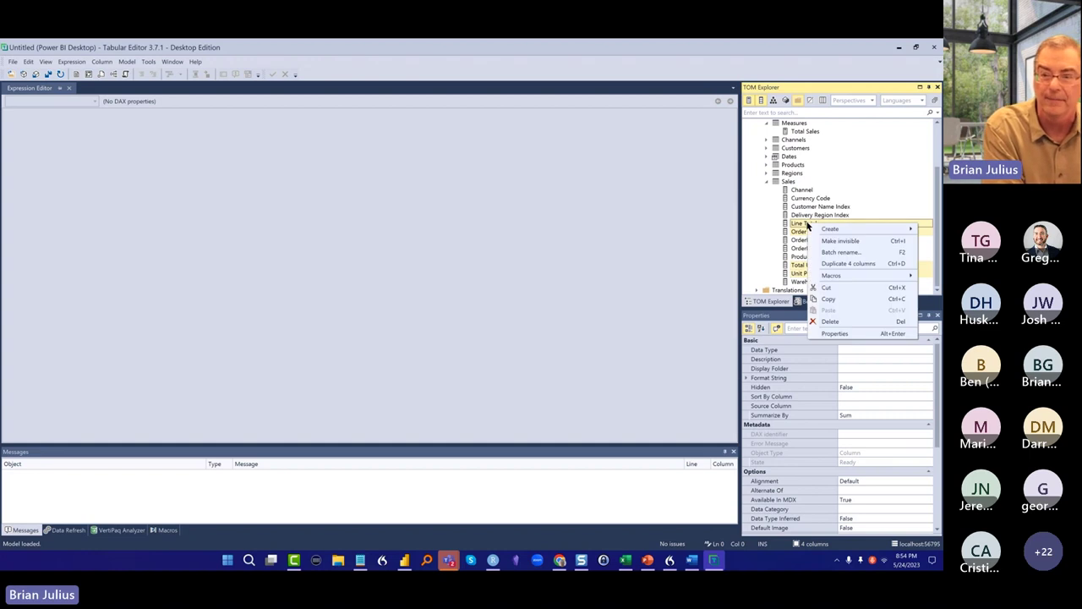
mouse_move(843, 277)
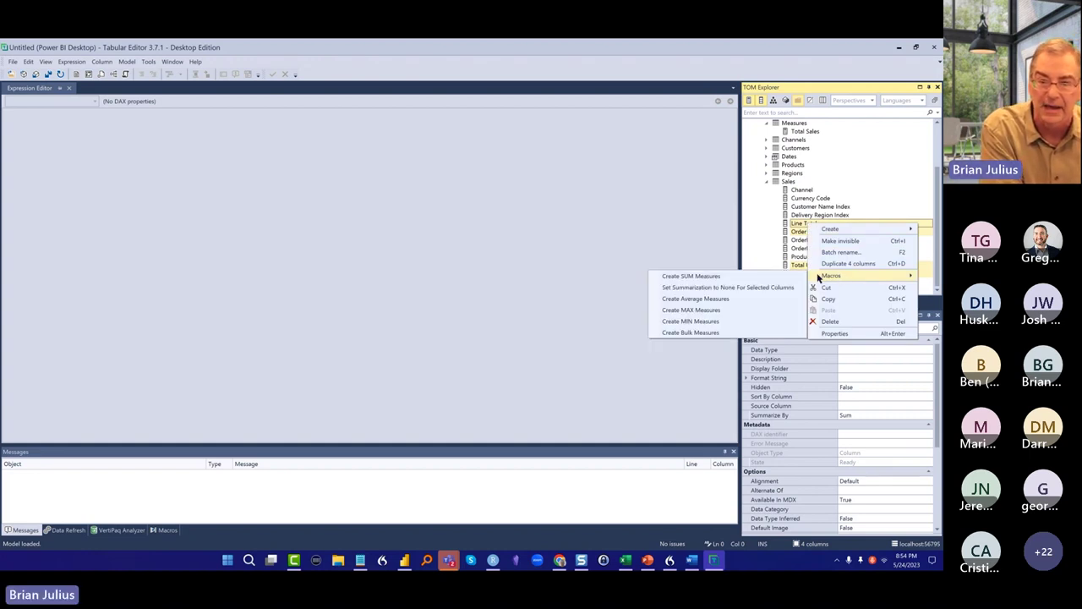
click(755, 334)
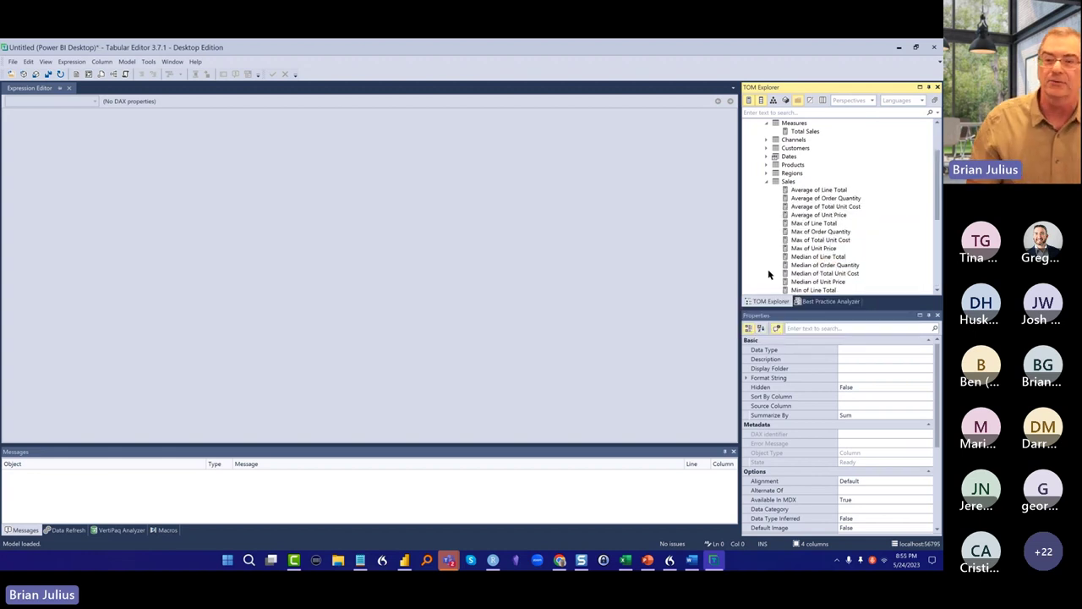
scroll(901, 210, down, 2)
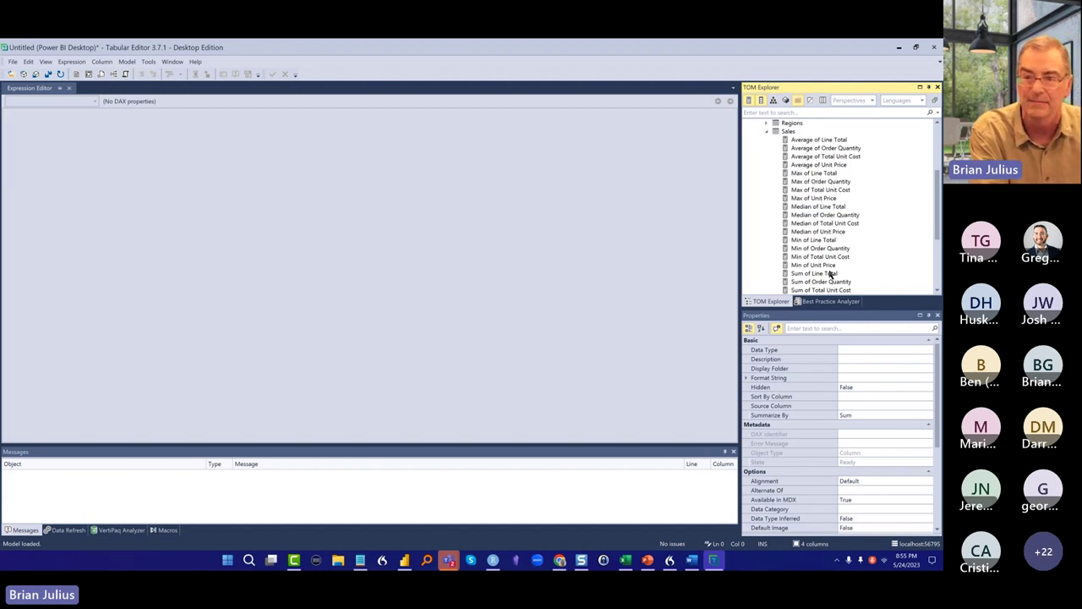
scroll(834, 263, down, 2)
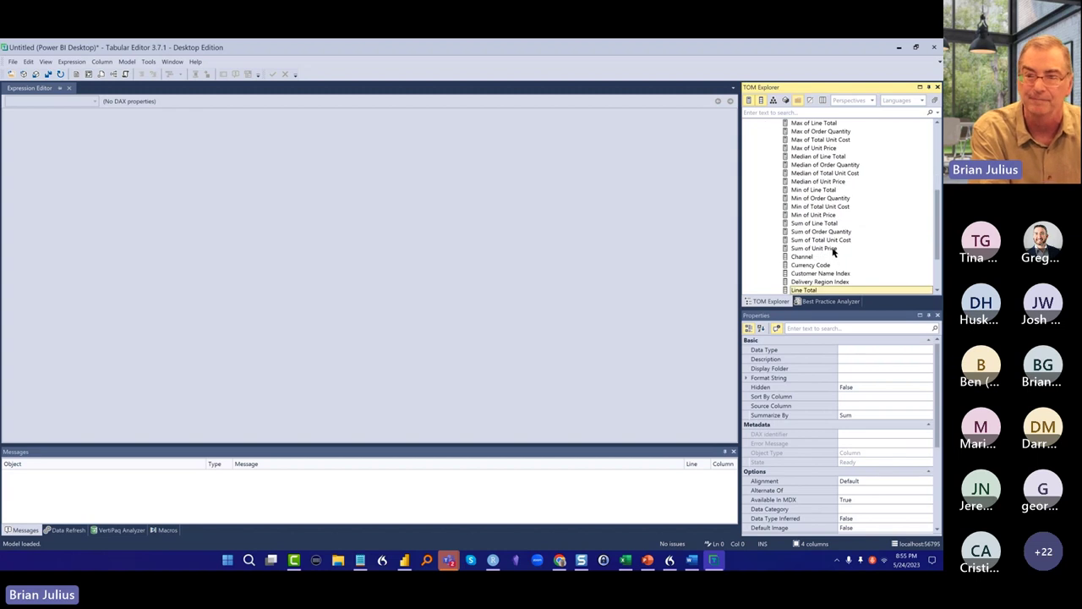
scroll(821, 225, up, 6)
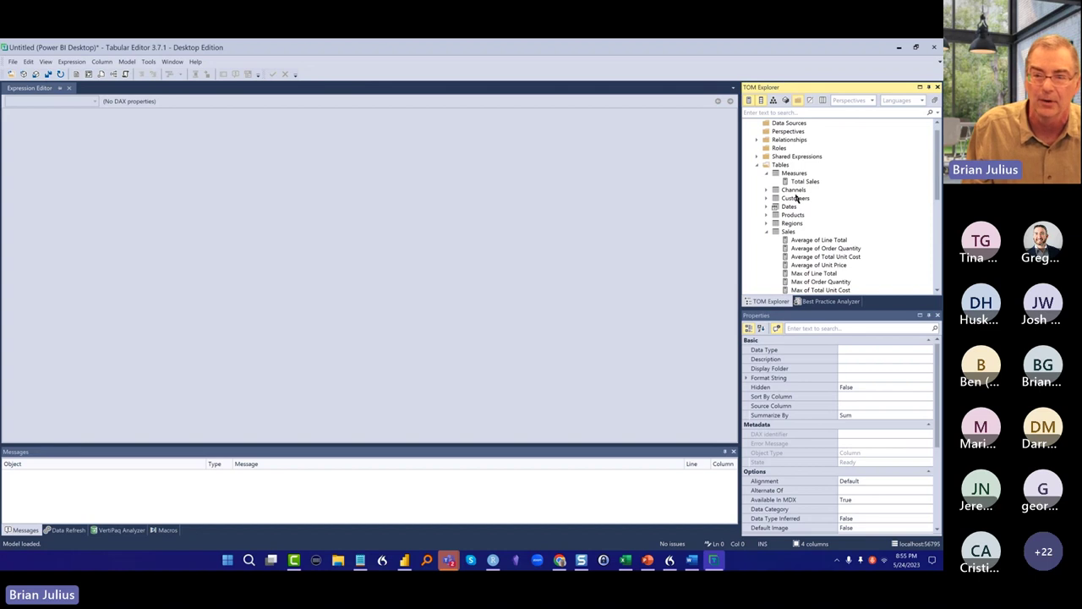
Select all six tables and run Macros > Auto Generate Countrows to add '# Rows in' measures
click(795, 190)
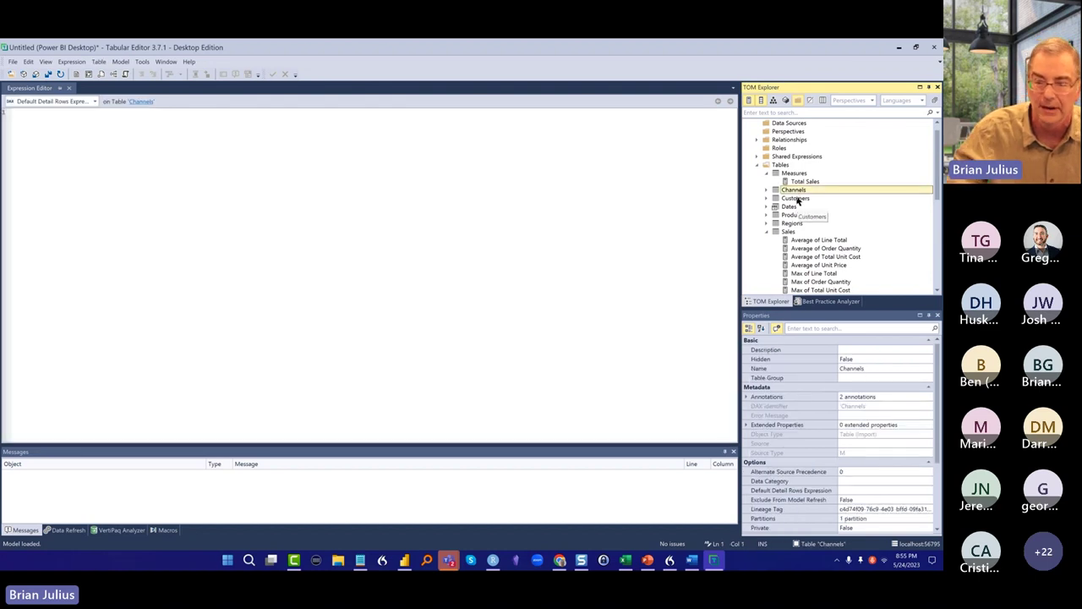
ctrl+click(798, 199)
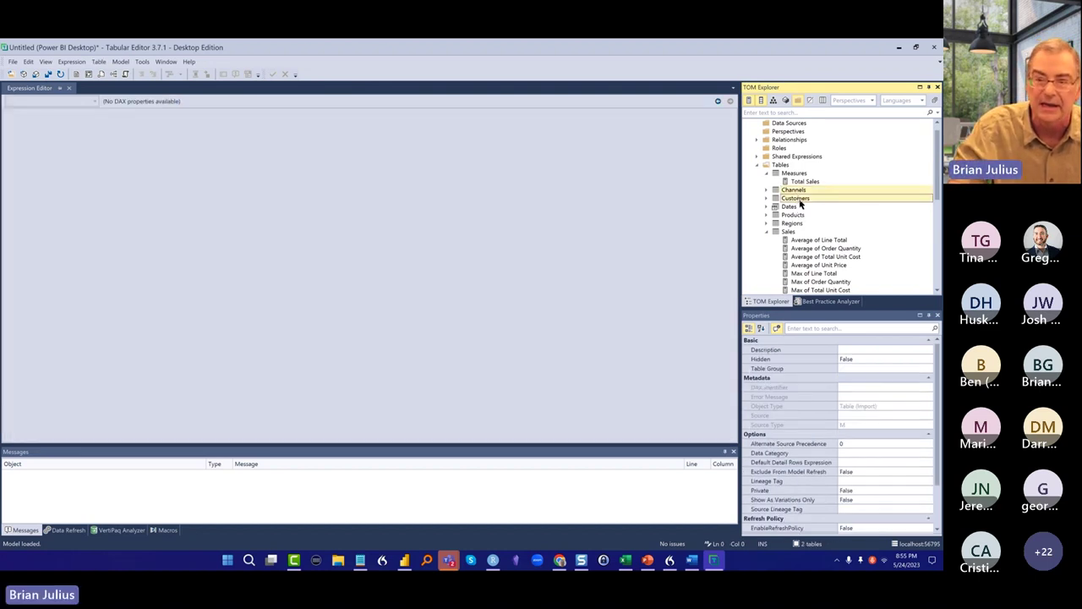
ctrl+click(801, 209)
ctrl+click(801, 217)
ctrl+click(806, 225)
ctrl+click(808, 232)
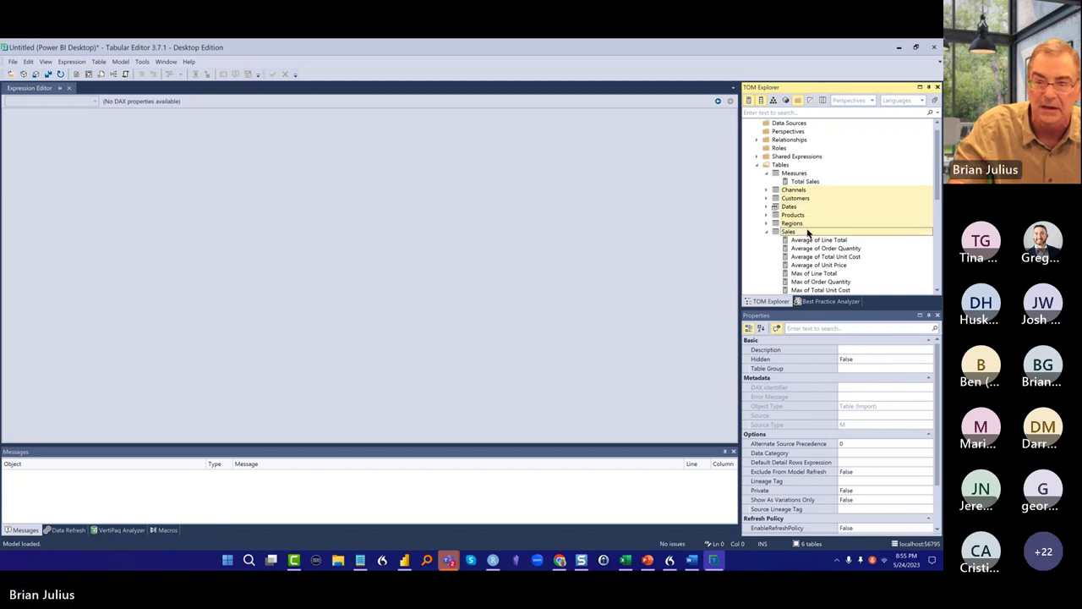
right_click(800, 198)
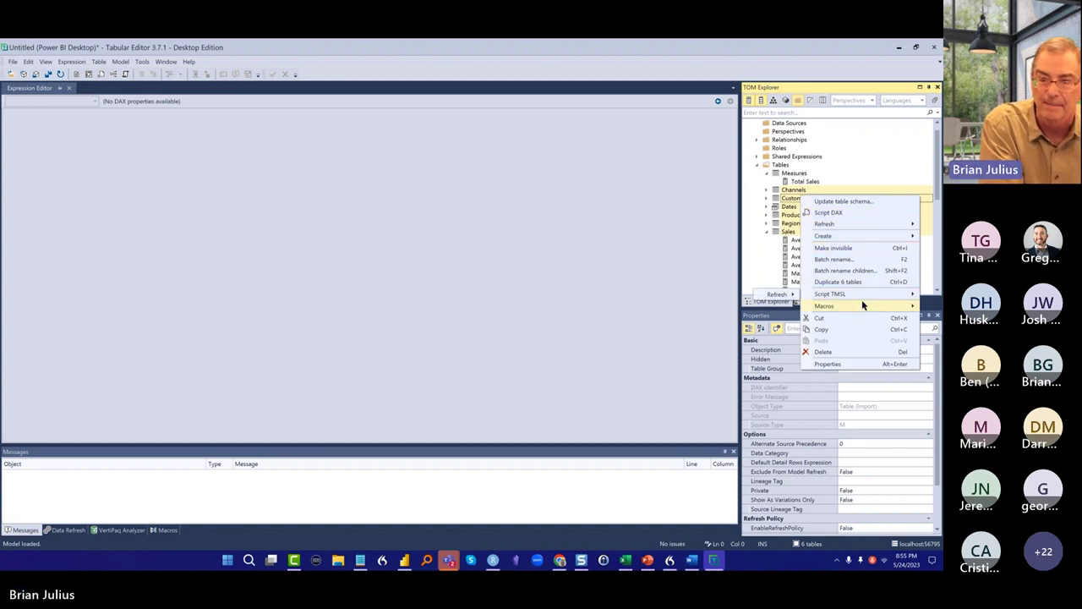
mouse_move(862, 305)
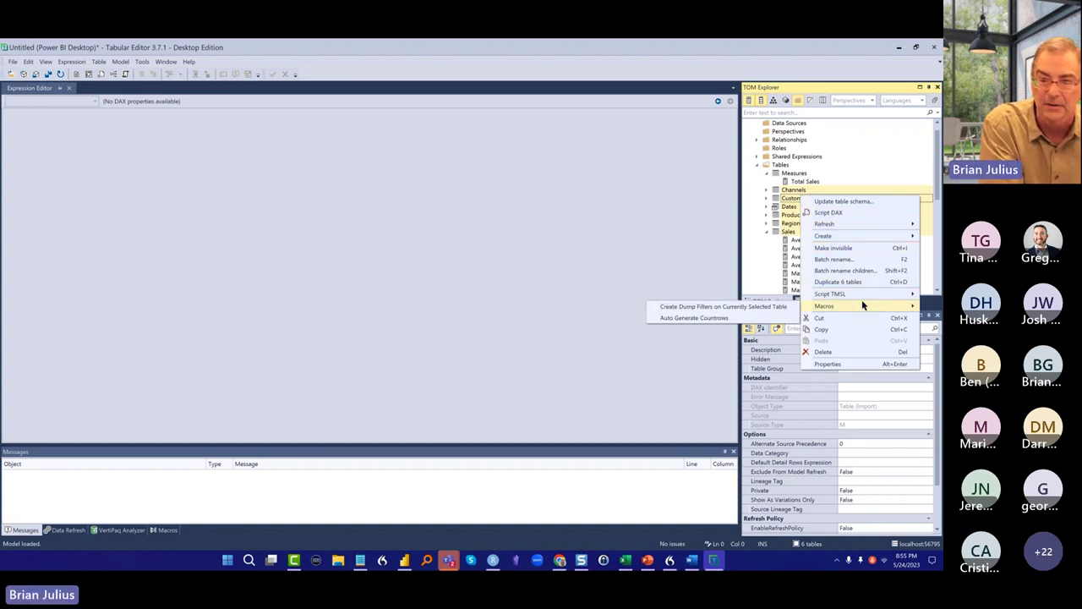
click(797, 317)
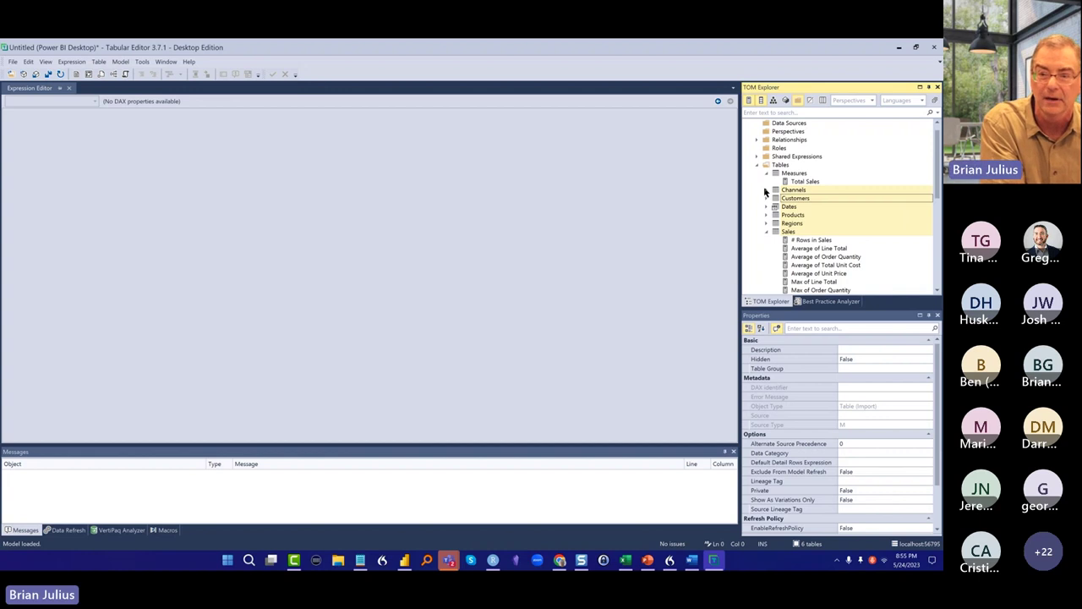
Check the # Rows in Customers and # Rows in Channels formulas, save the model, and minimize Tabular Editor
click(767, 198)
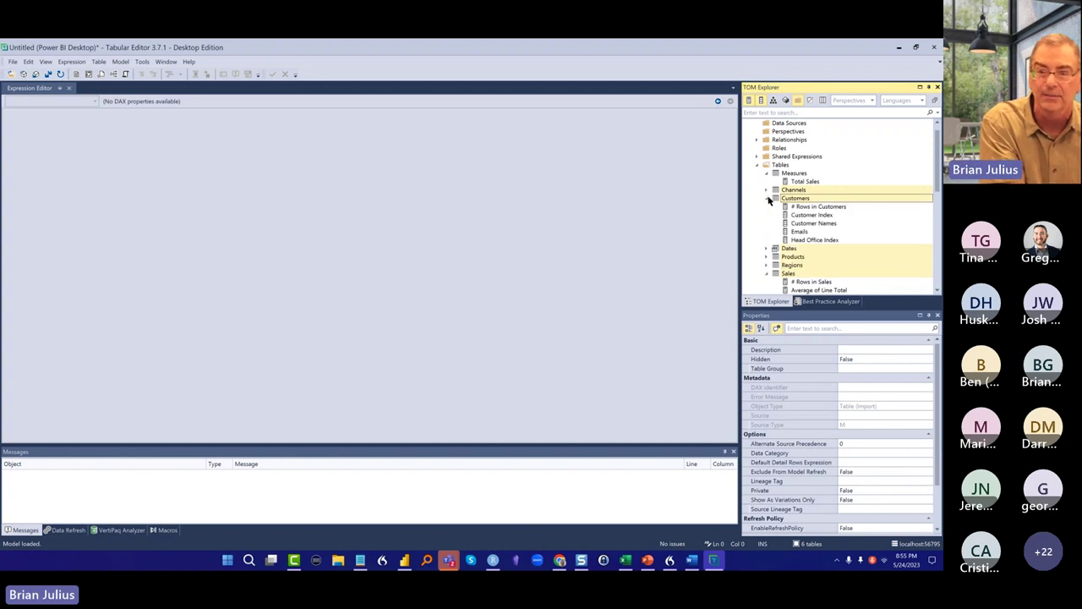
click(812, 207)
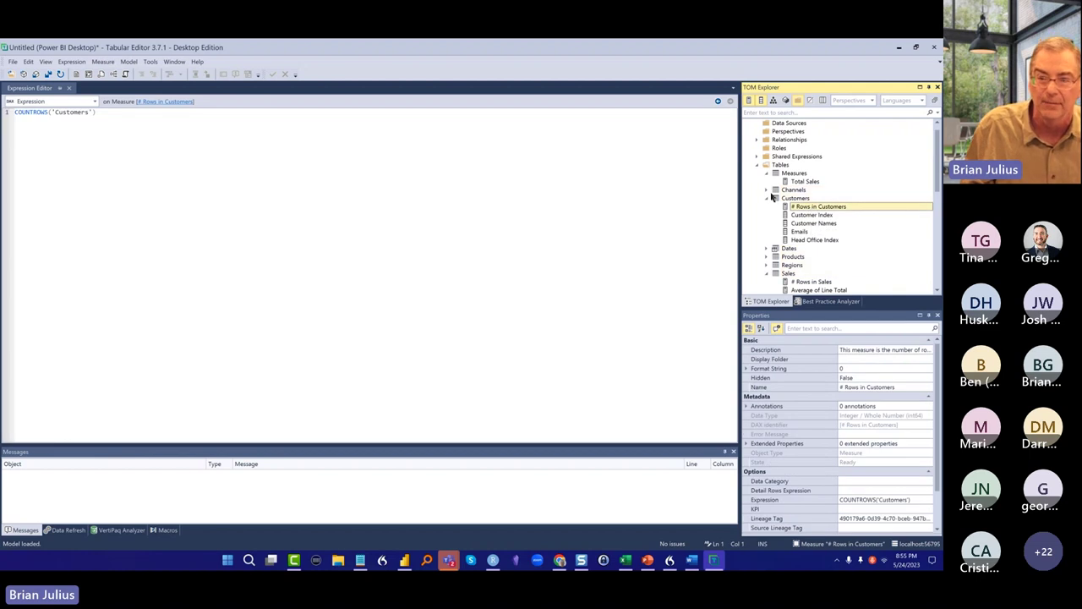
click(766, 191)
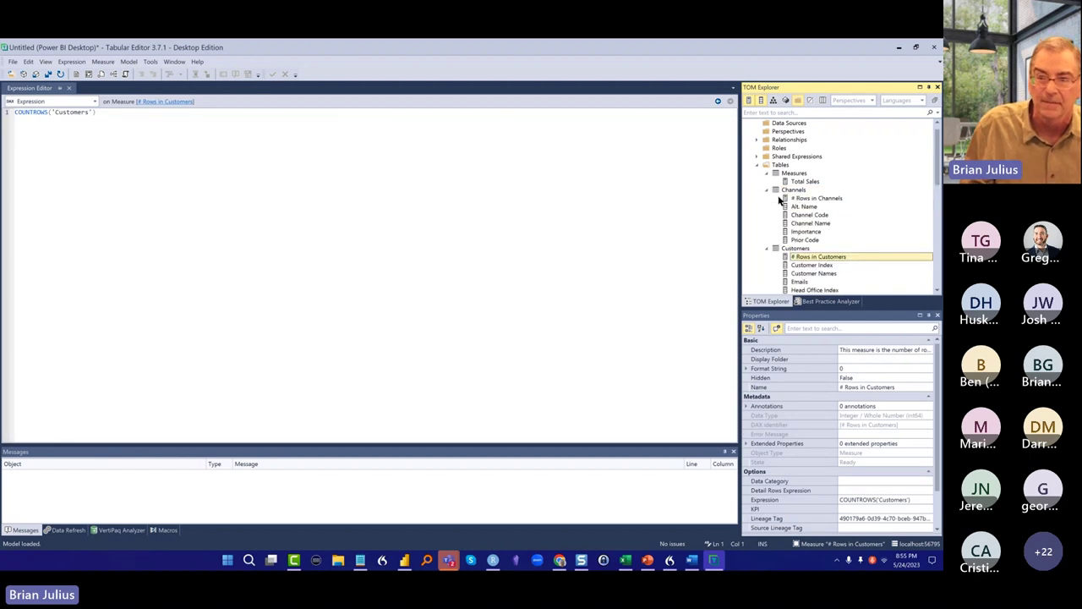
click(824, 207)
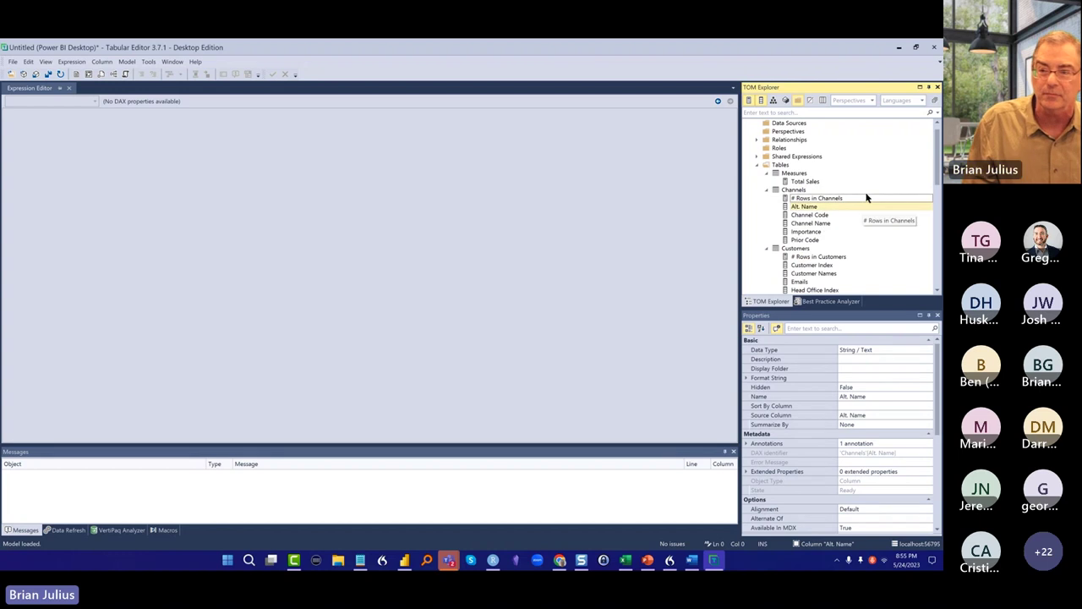
click(867, 198)
key(ctrl+s)
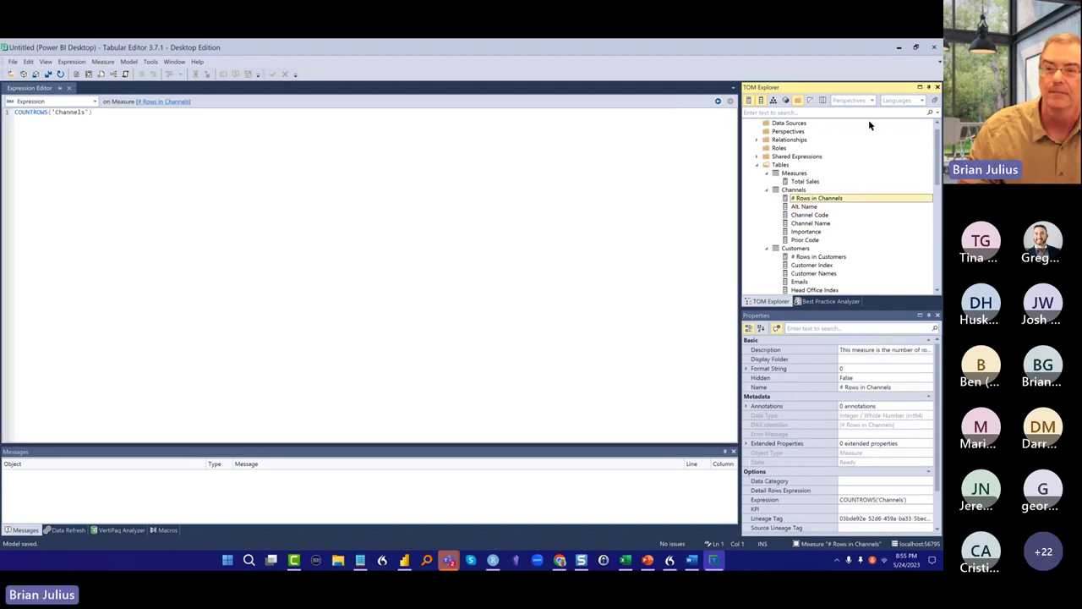
click(898, 47)
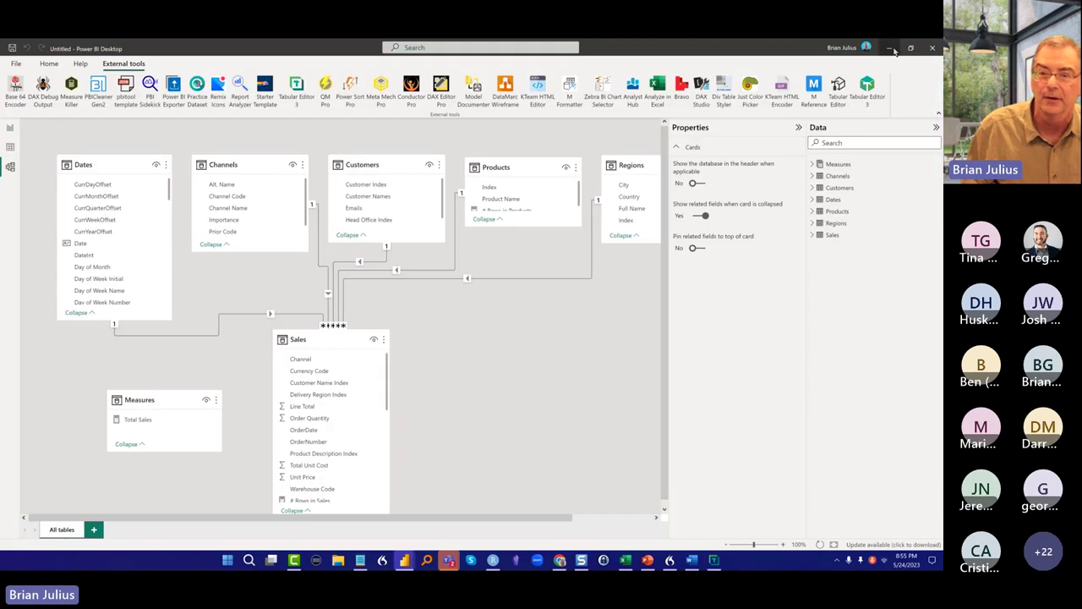
Expand Channels and Sales to show # Rows in Channels and the generated Sales measures, then go to Report view
click(811, 175)
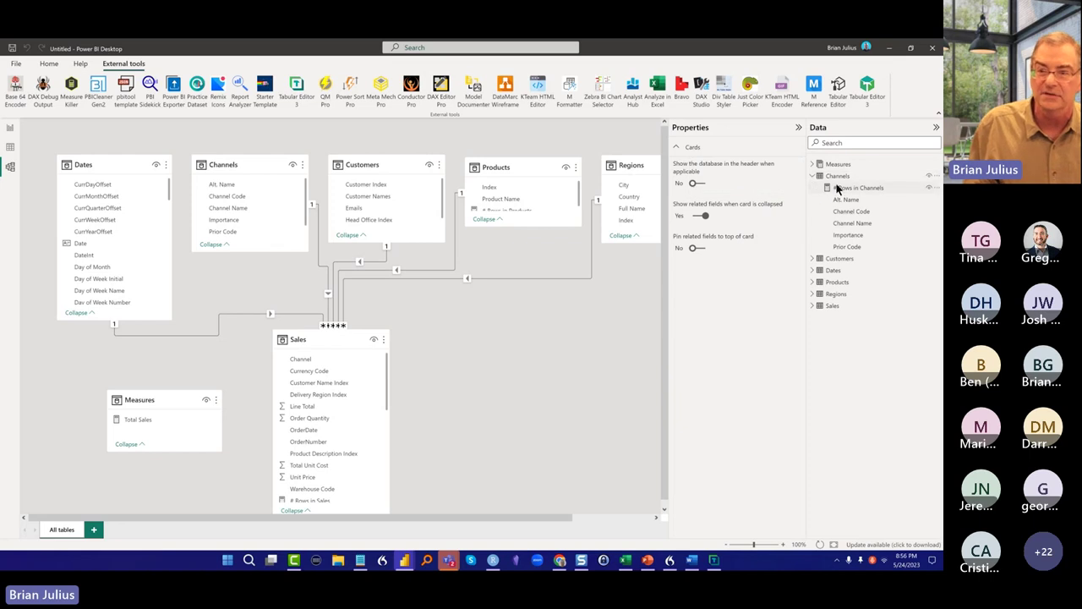
click(812, 305)
scroll(851, 329, down, 3)
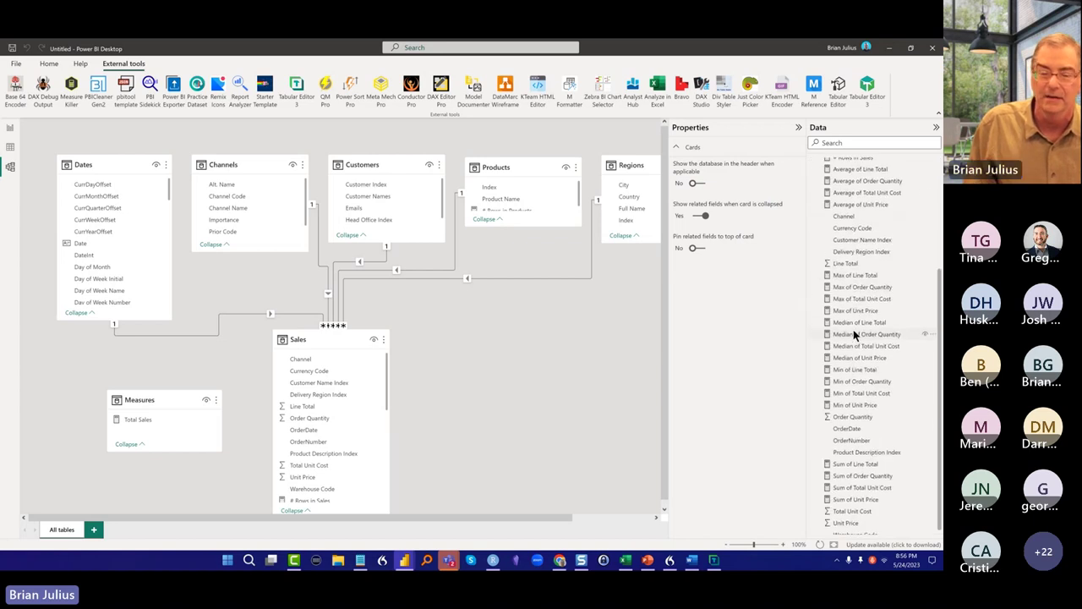
click(10, 129)
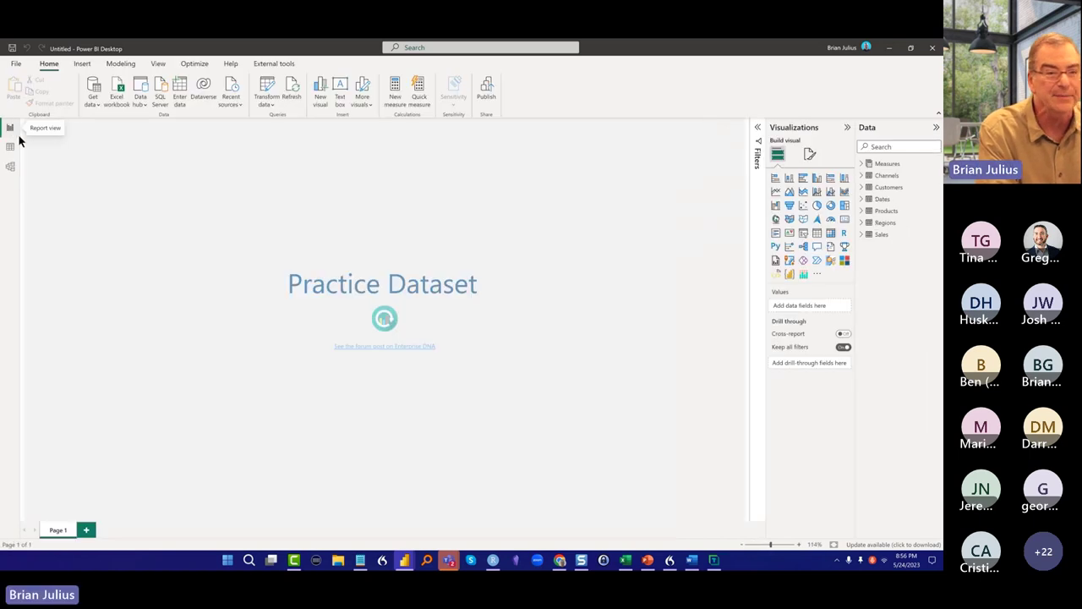
Expand Regions, Products and Customers to reveal their # Rows measures, then show External tools
click(860, 221)
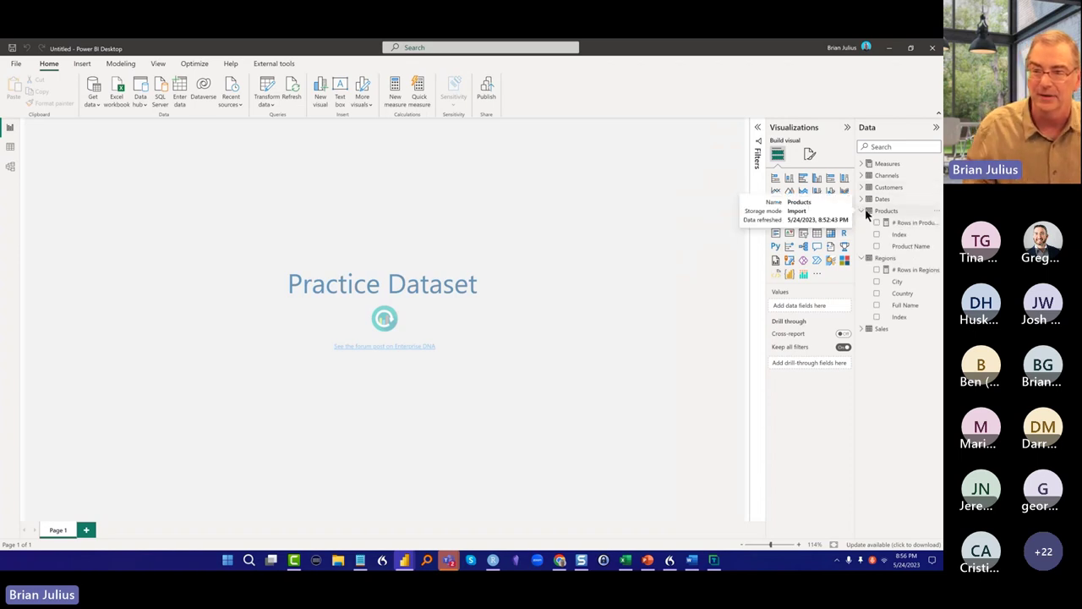
click(865, 210)
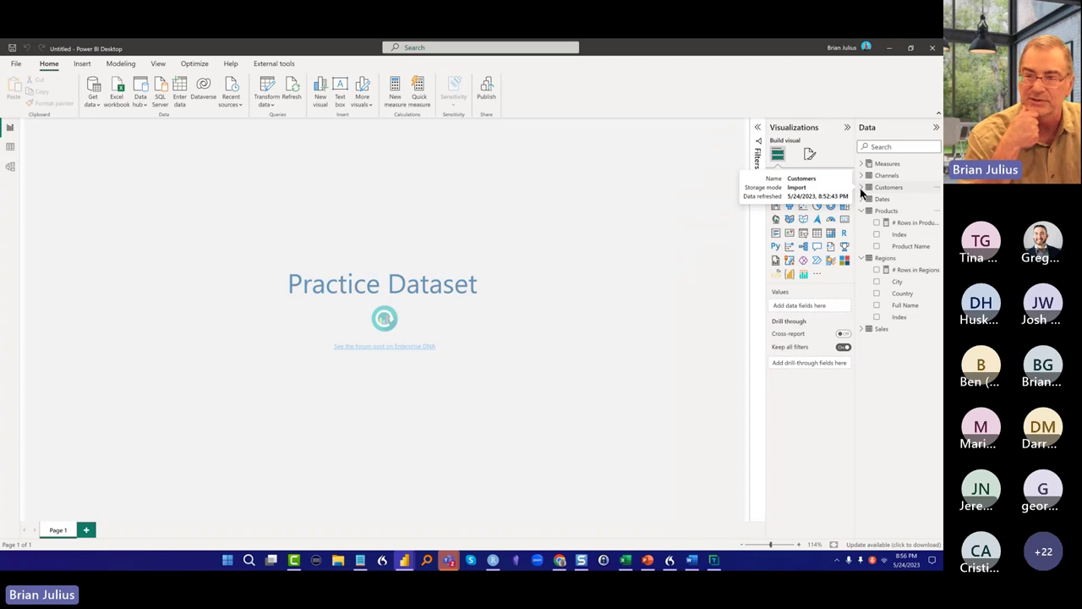
click(862, 187)
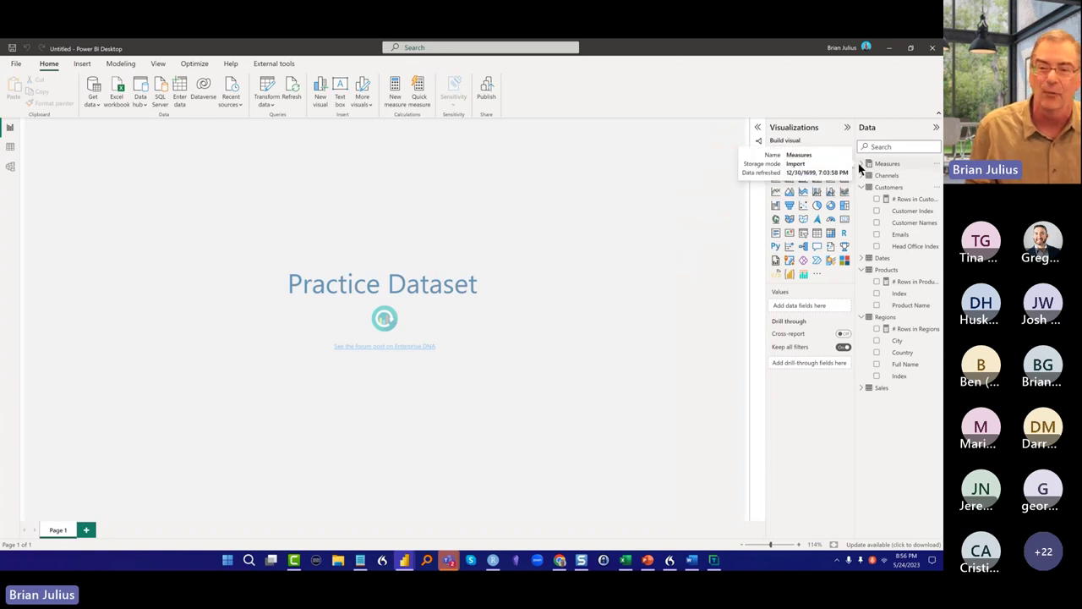
click(263, 66)
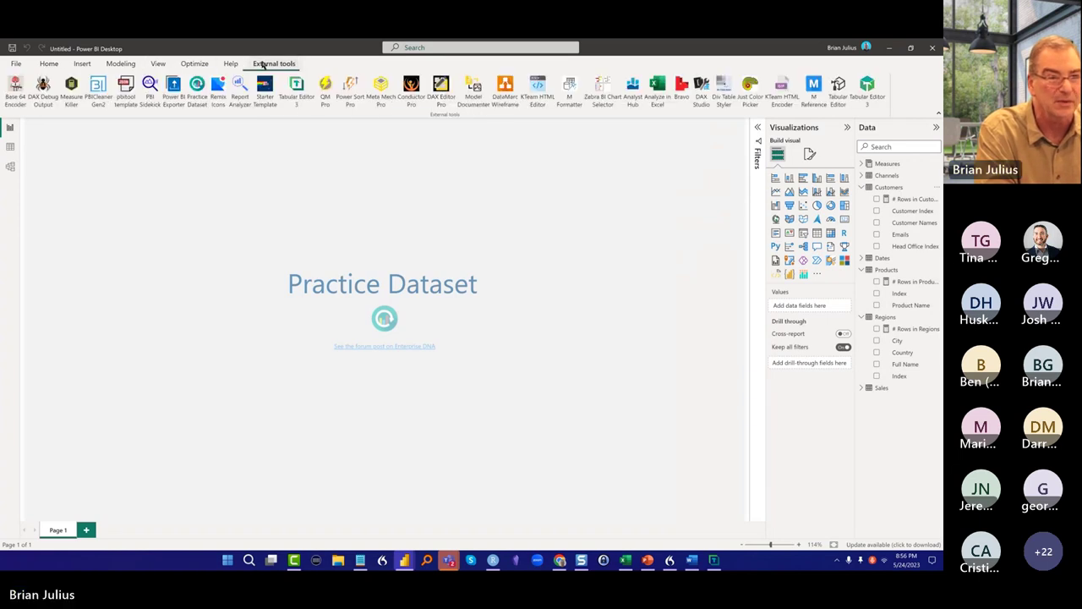
Launch Metadata Mechanic Pro maximized and load the model's table, column and measure metadata
click(381, 85)
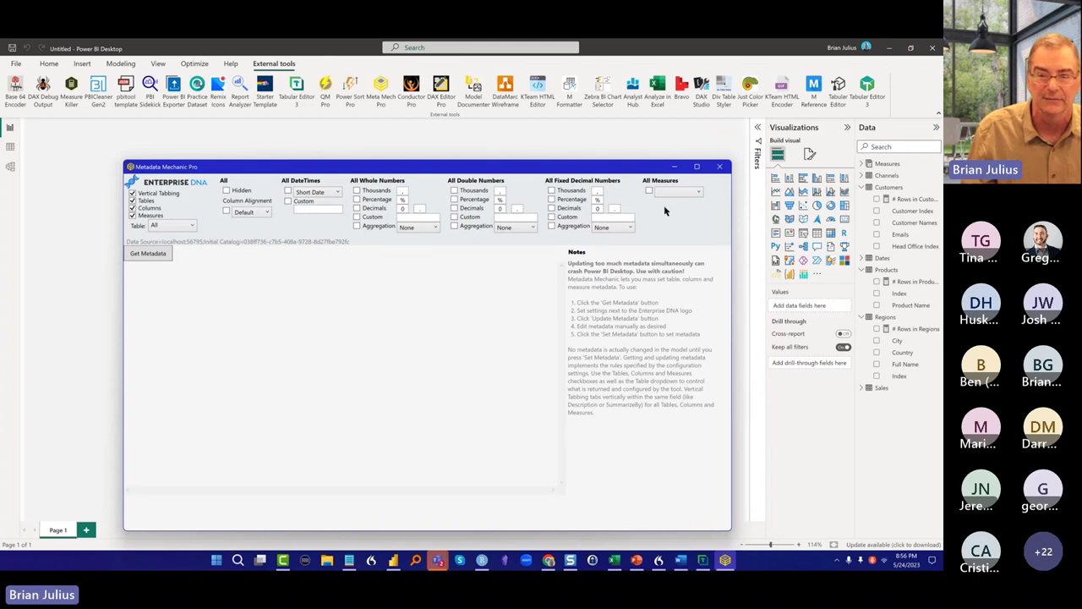
click(697, 167)
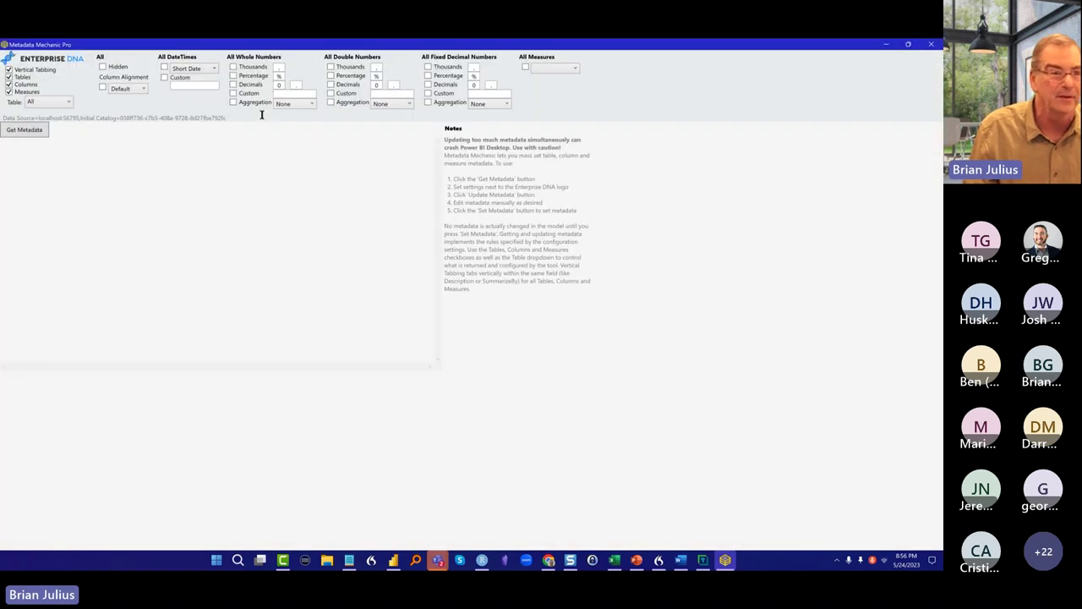
click(37, 136)
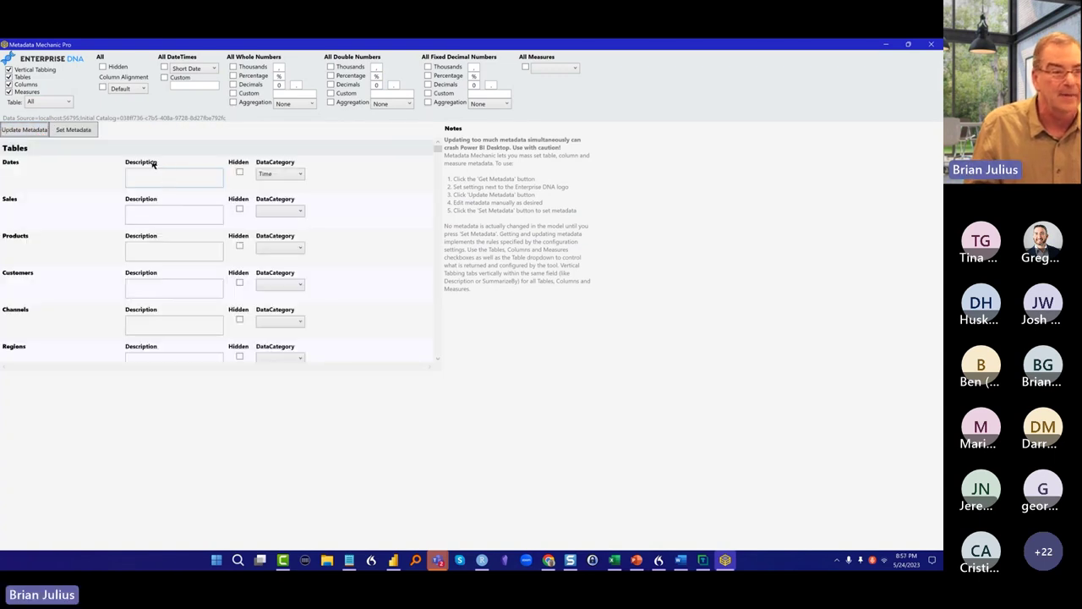
scroll(215, 225, down, 5)
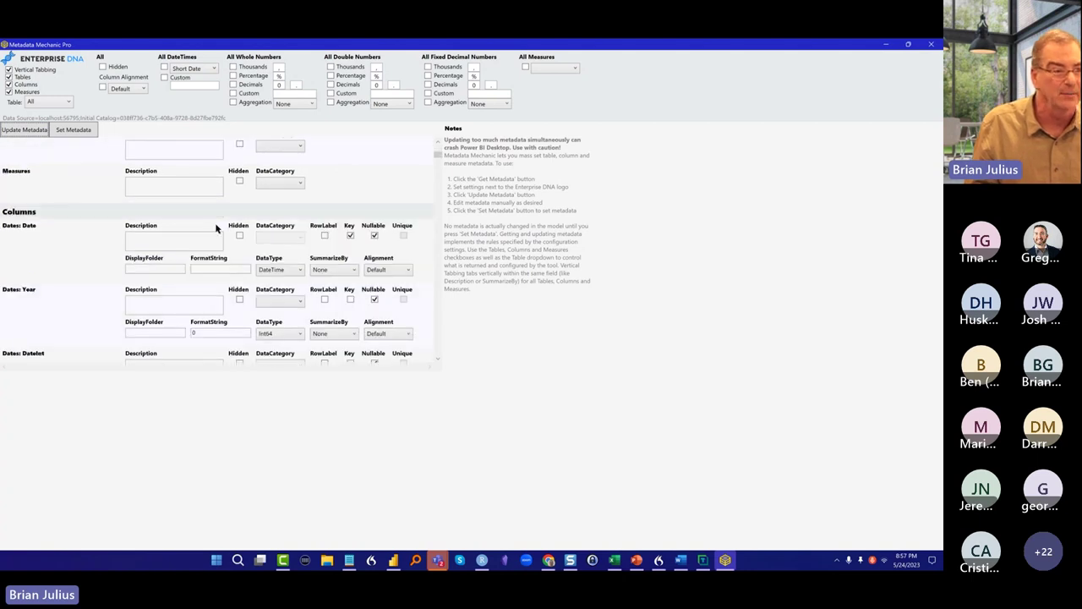
scroll(215, 222, down, 5)
scroll(216, 216, up, 4)
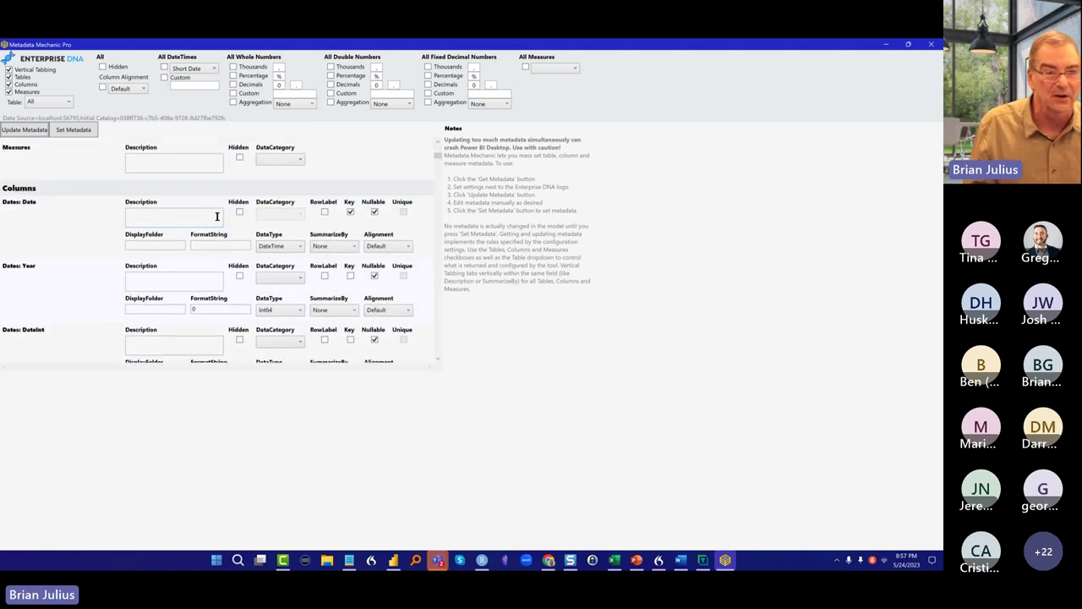
scroll(216, 217, up, 1)
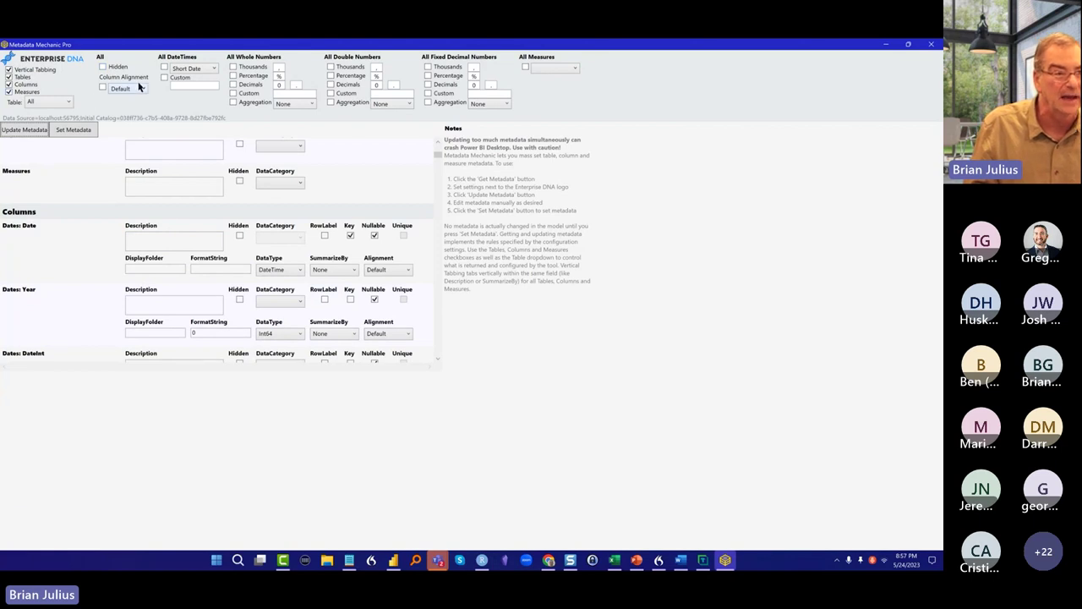
Enable Short Date for date-times, aggregation rules for whole, double and fixed decimal, and All Measures
click(165, 69)
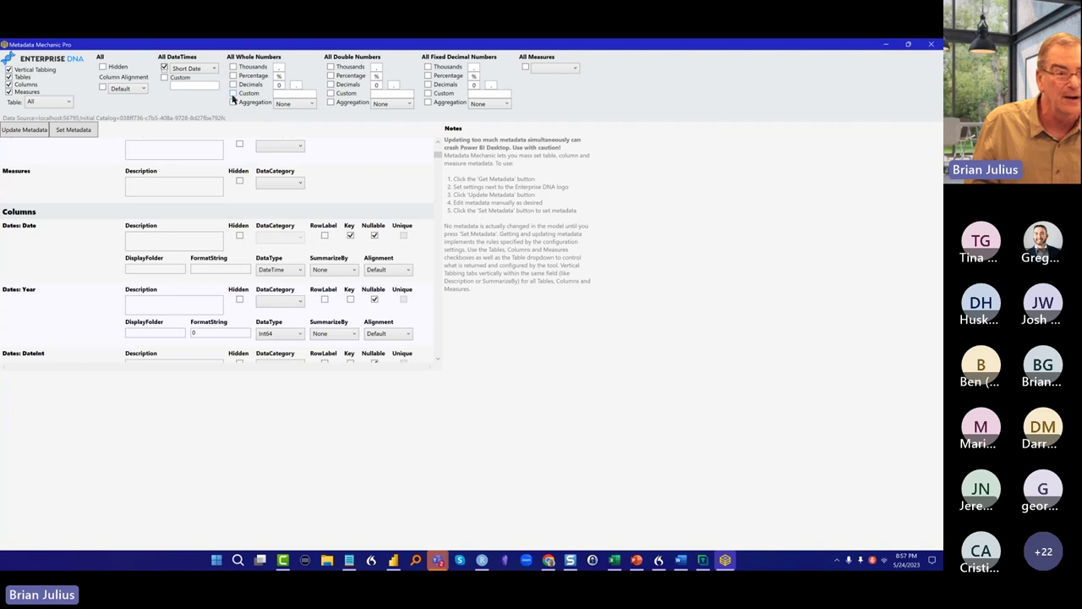
click(234, 102)
click(330, 103)
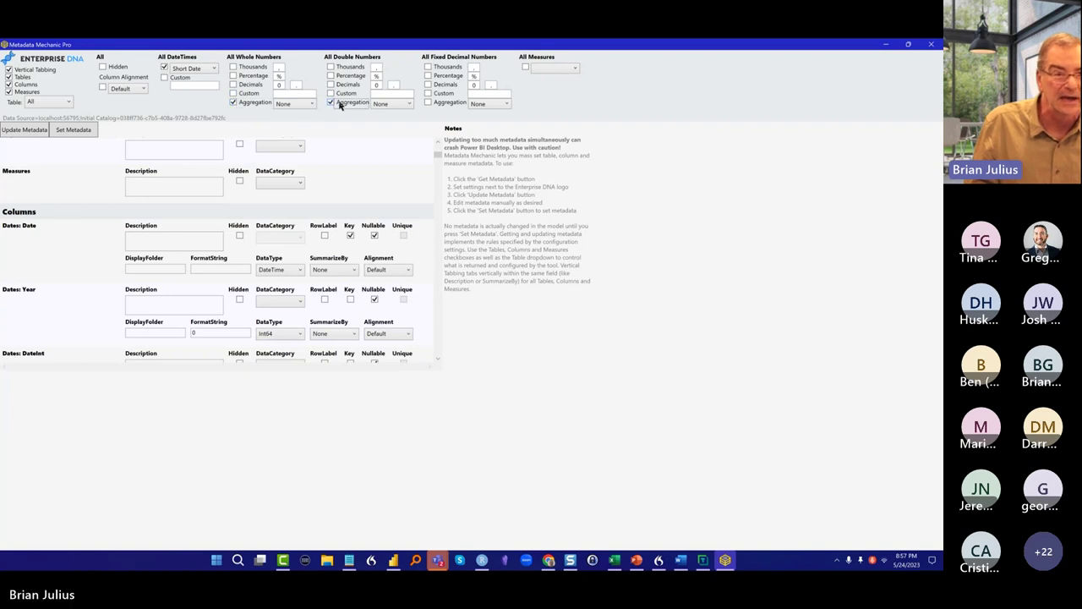
click(428, 102)
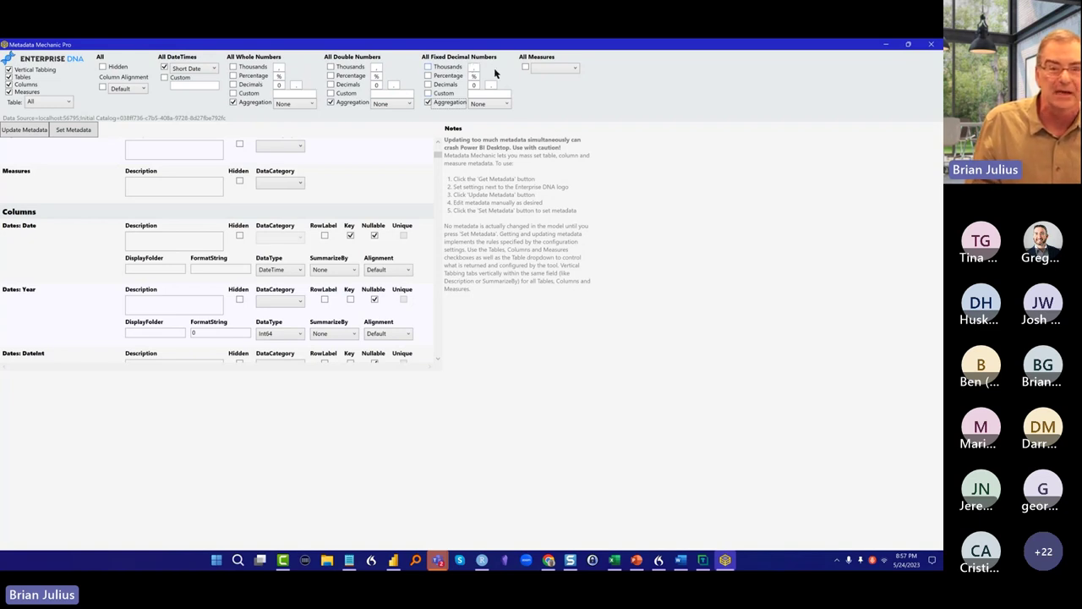
click(524, 67)
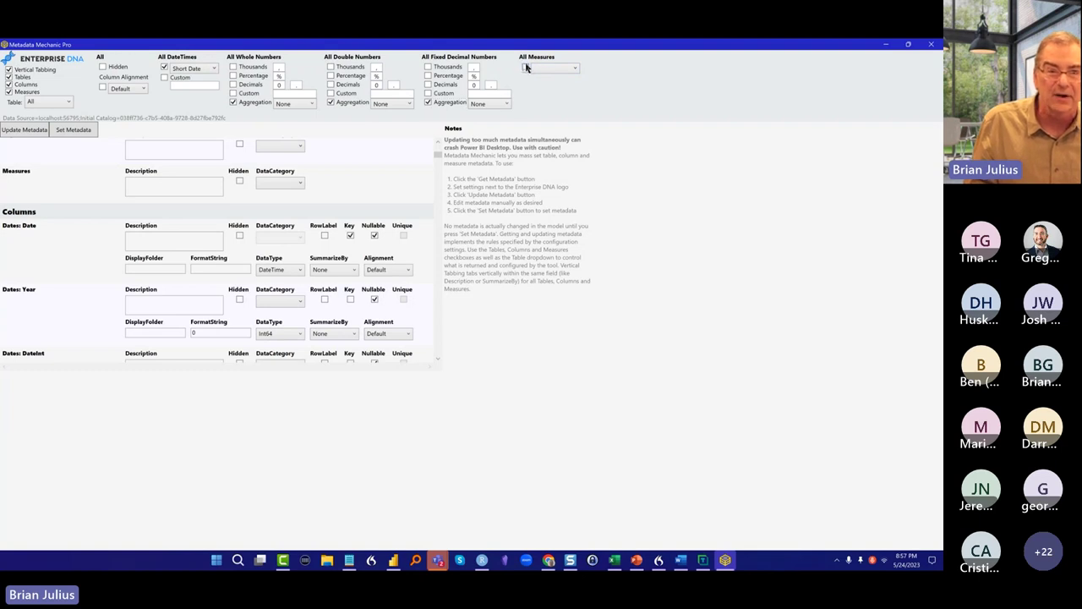
click(525, 67)
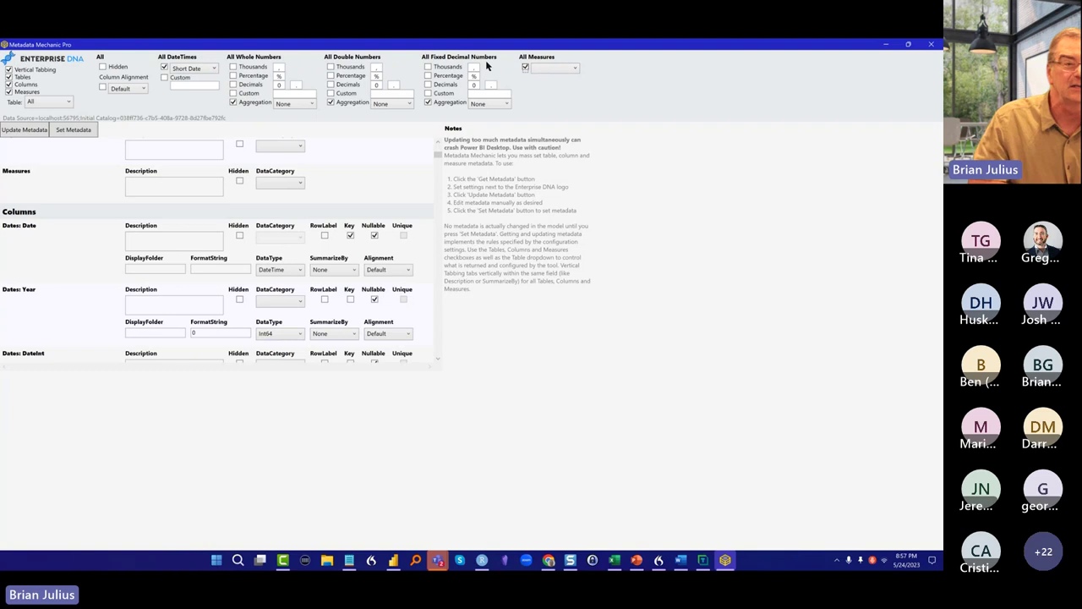
click(573, 70)
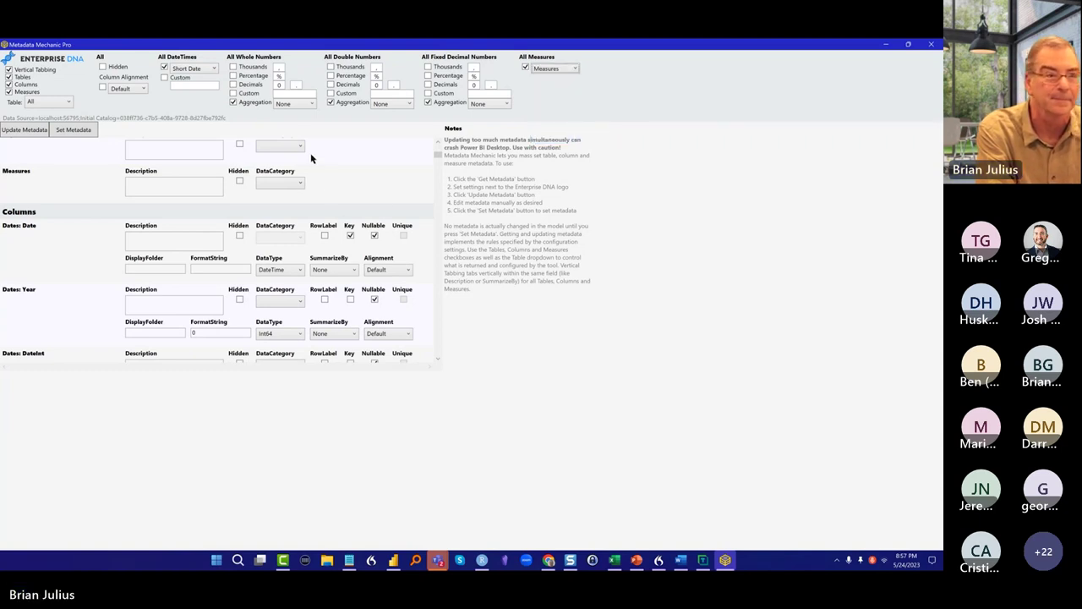
Write the configured metadata to the model, confirm Finished, and minimize Metadata Mechanic Pro
click(72, 131)
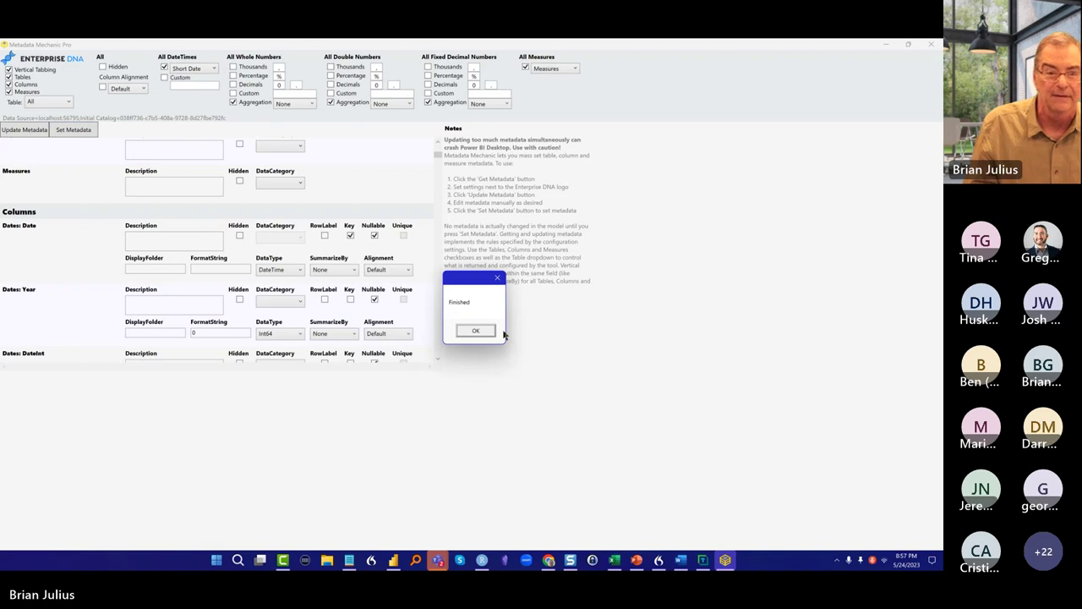
click(473, 330)
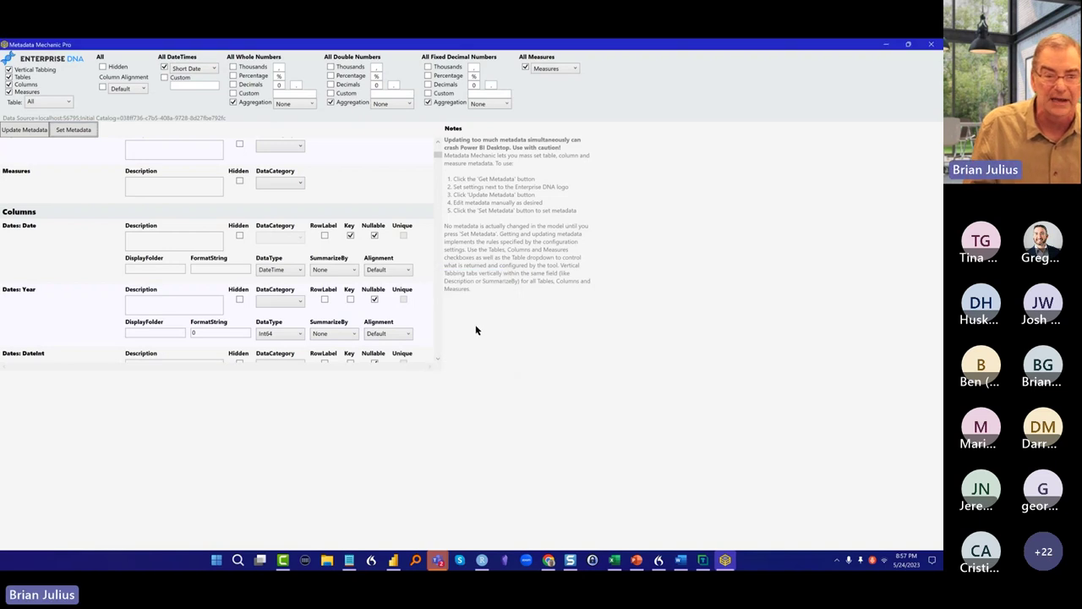
click(888, 49)
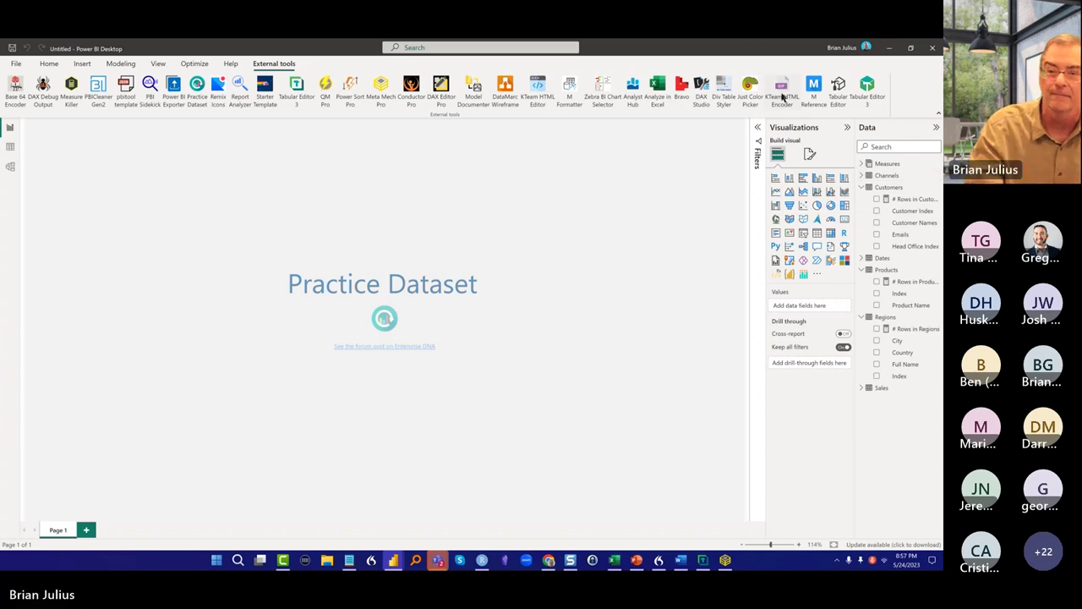
Minimize the Practice Dataset and Month reports and bring the blank report window forward
click(887, 48)
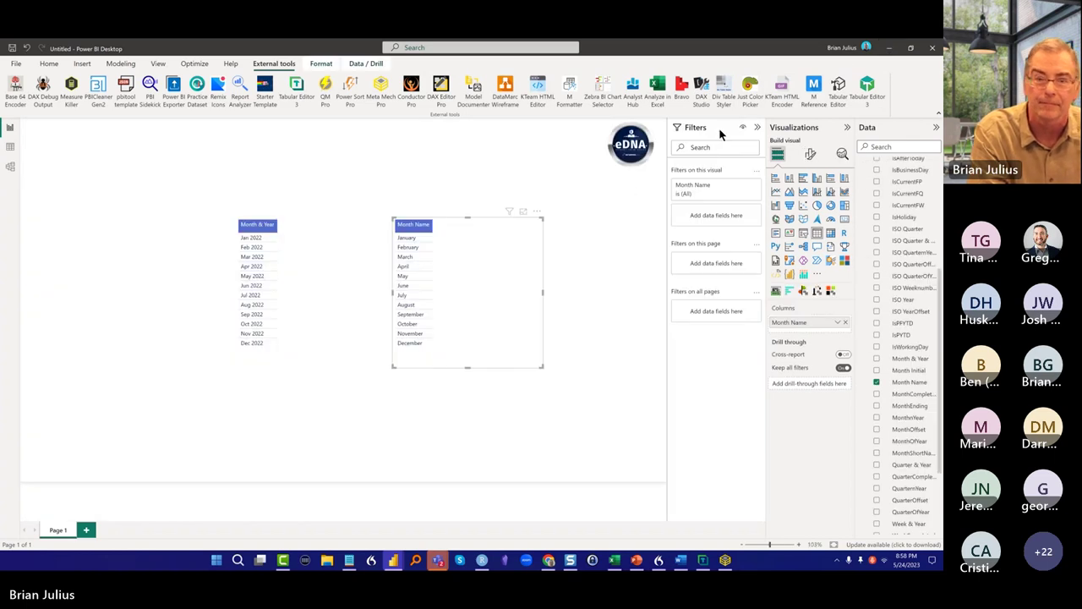
click(566, 201)
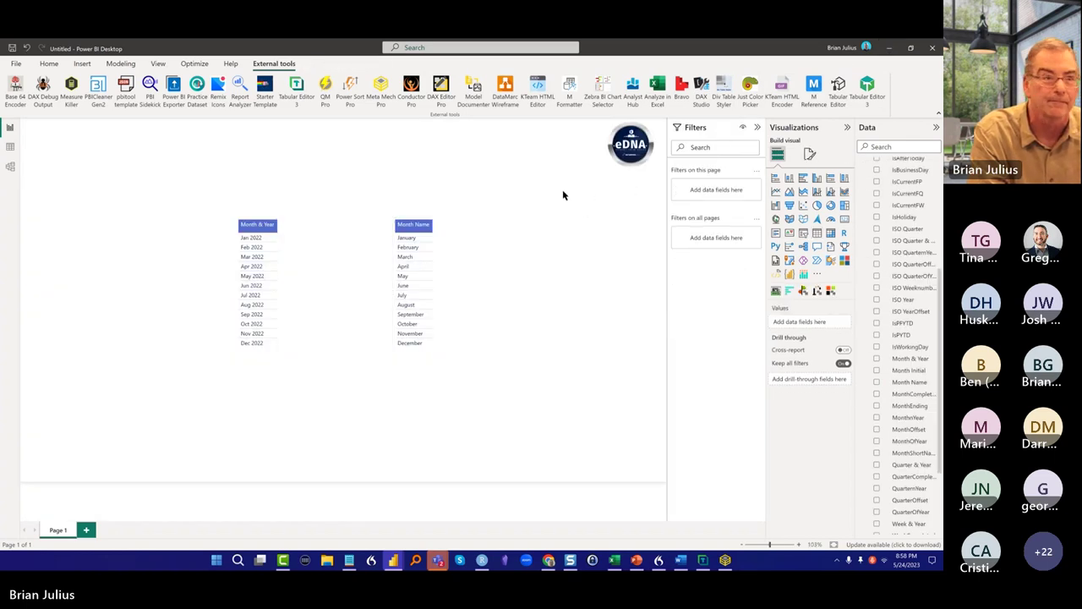
click(889, 50)
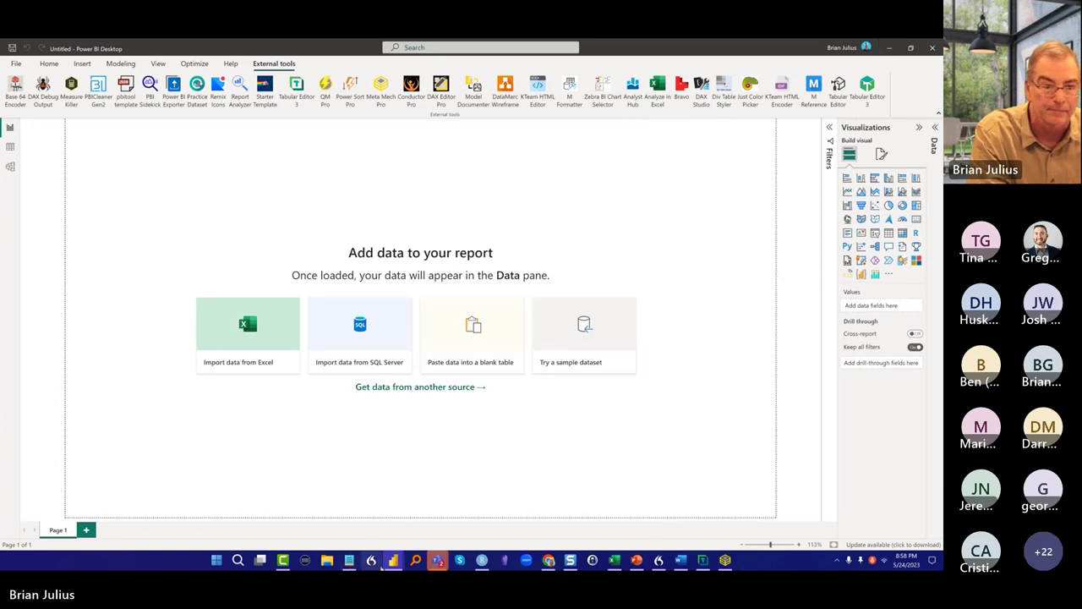
mouse_move(393, 562)
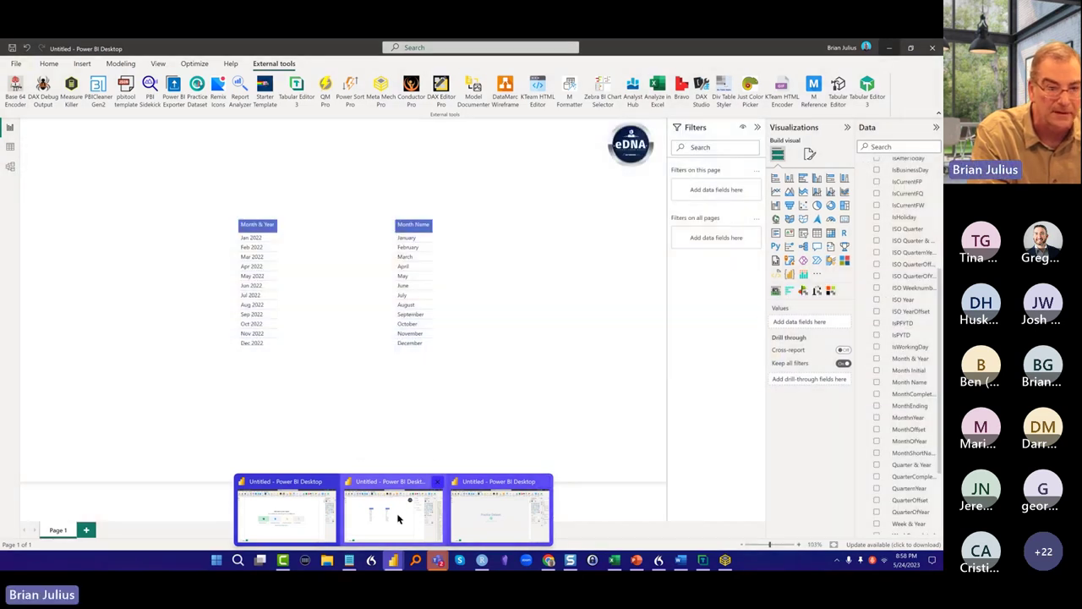
click(308, 504)
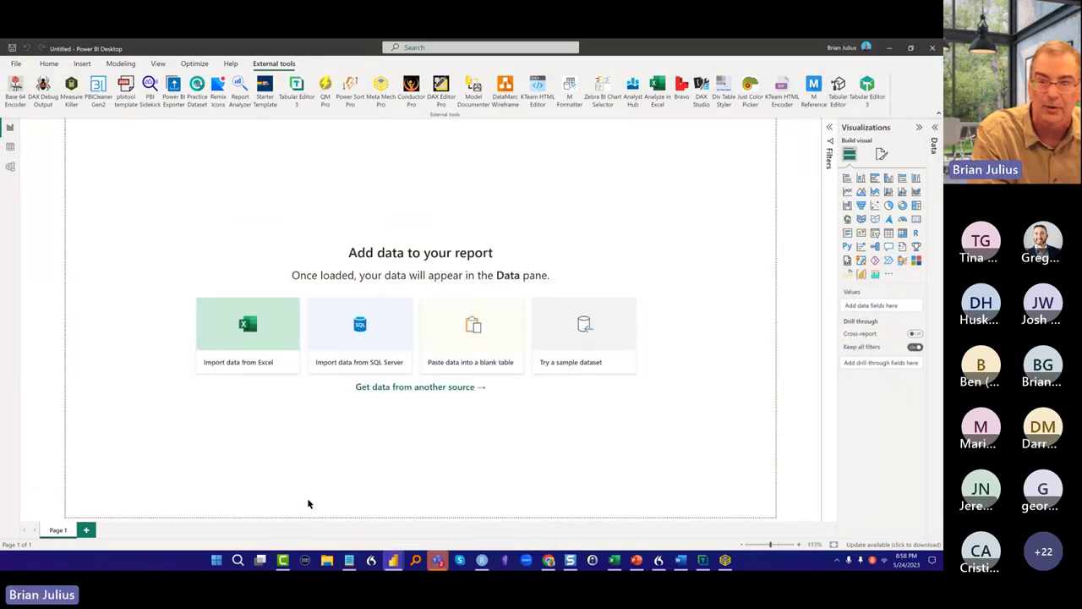
Open and close the sample dataset options, then expand the empty Data pane
click(602, 318)
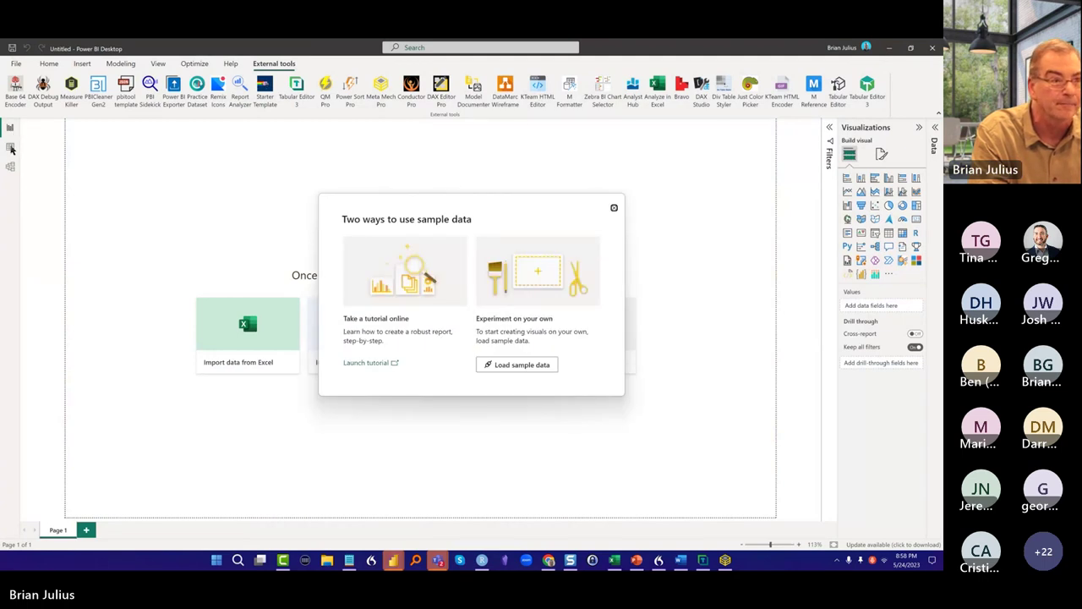
click(615, 208)
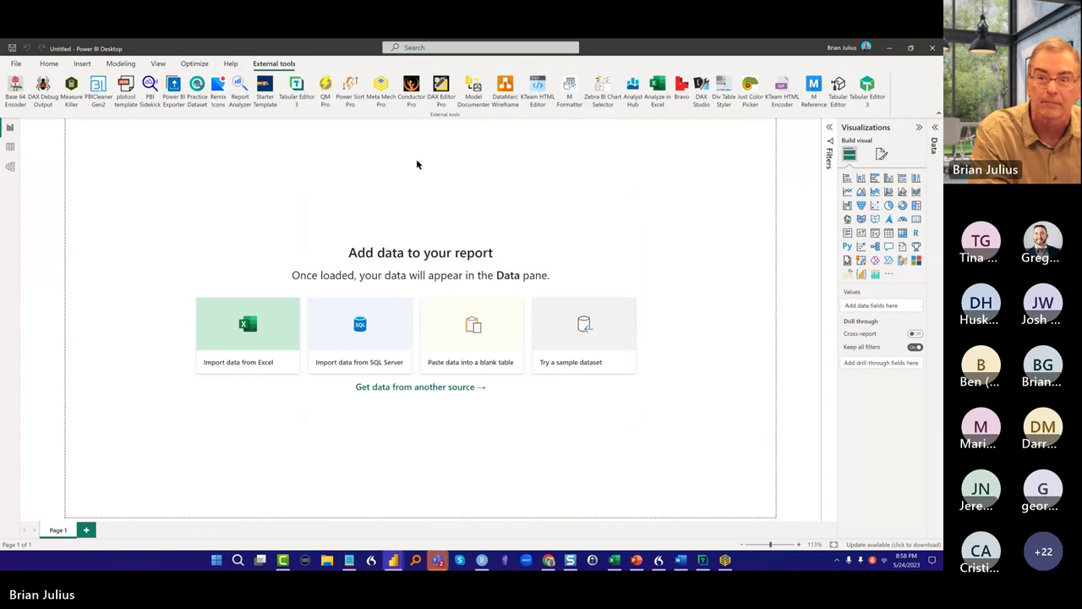
click(935, 137)
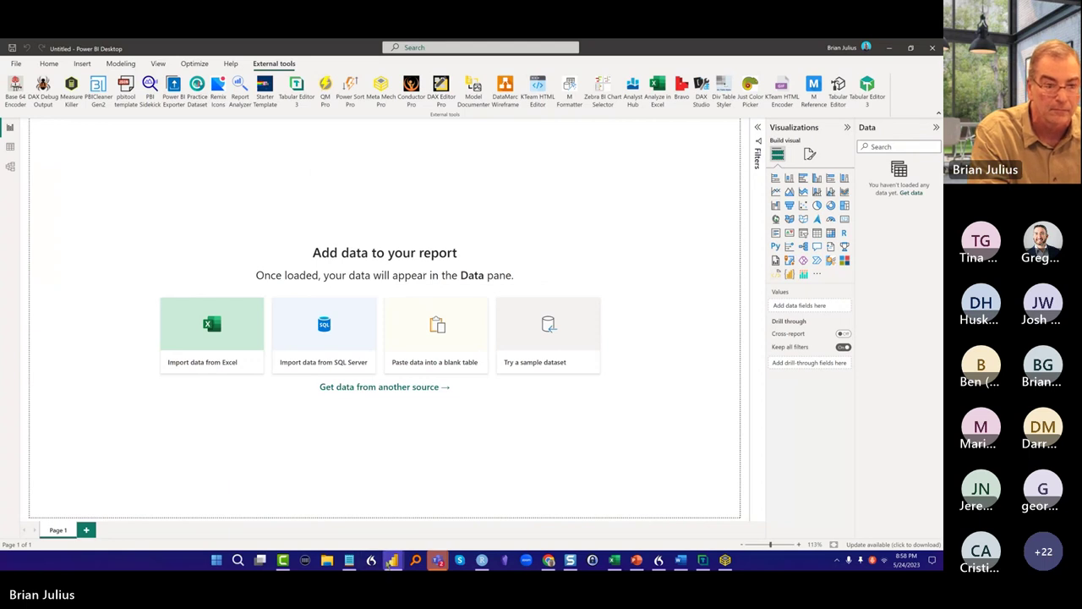
In the Month report, collapse the Dates table and expand Key Measures
mouse_move(393, 560)
click(388, 522)
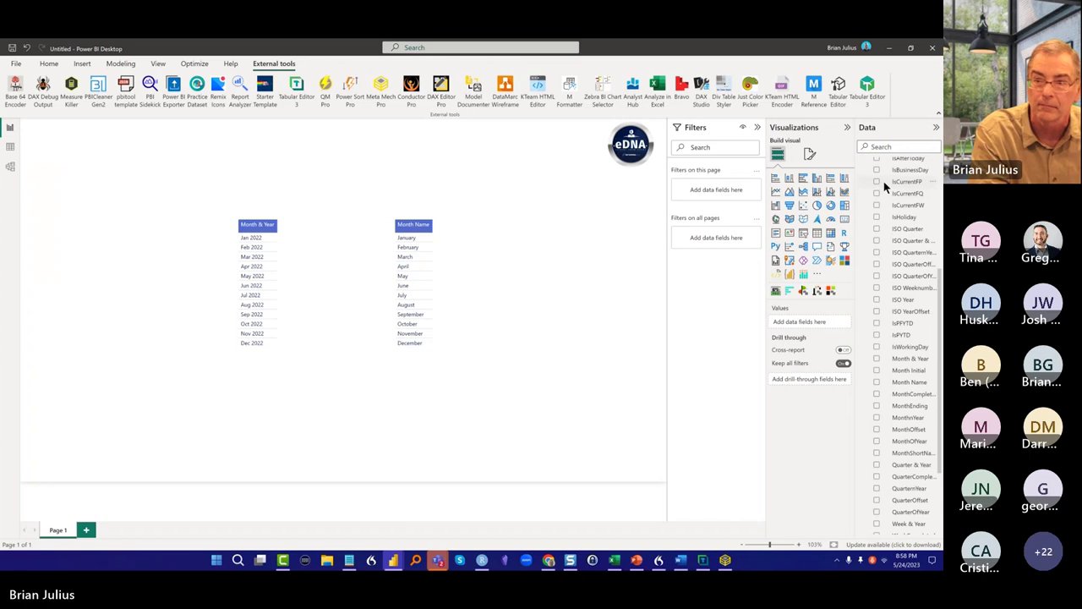
scroll(899, 167, up, 5)
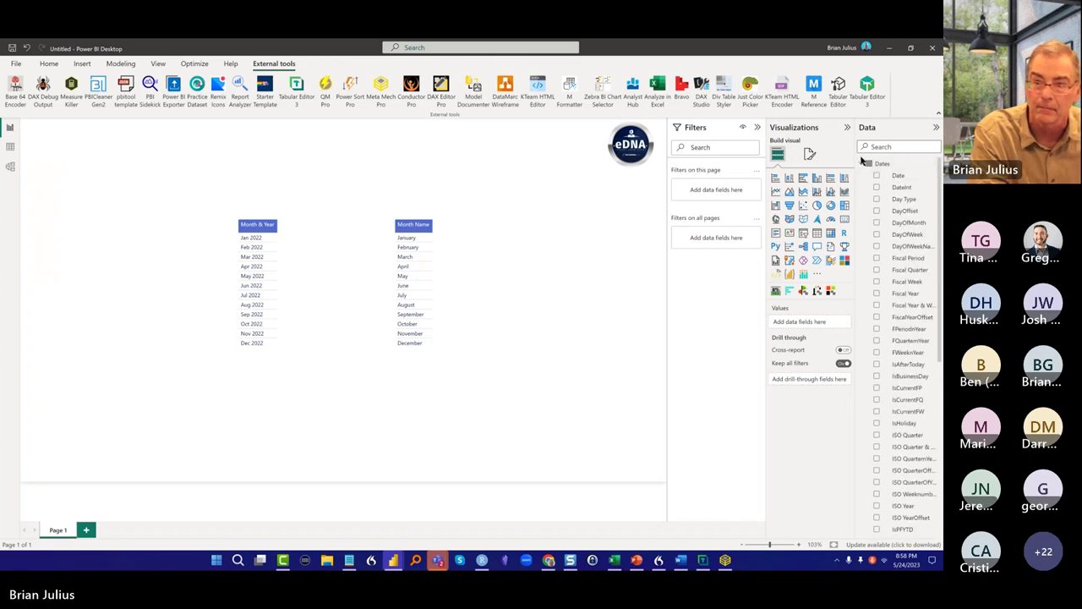
click(865, 164)
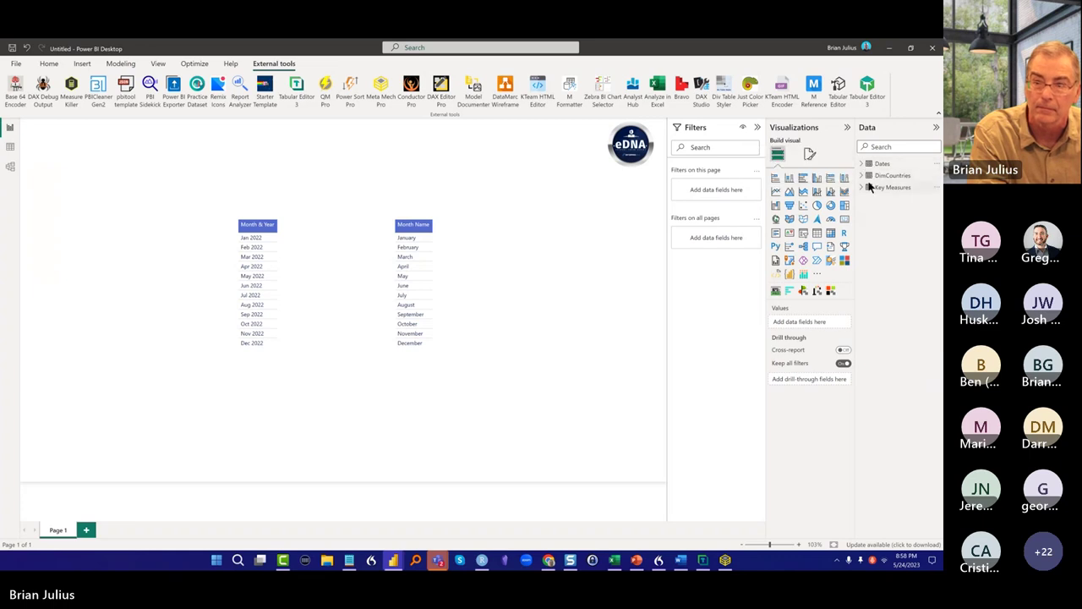
click(863, 188)
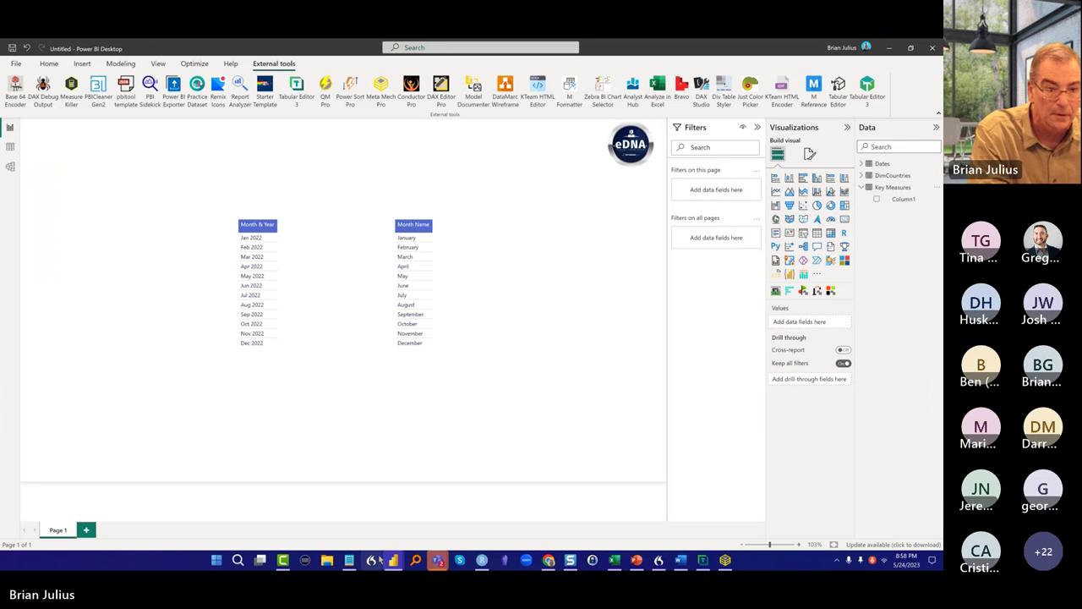
Switch to the Practice Dataset report and expand Measures to show Total Sales
mouse_move(391, 559)
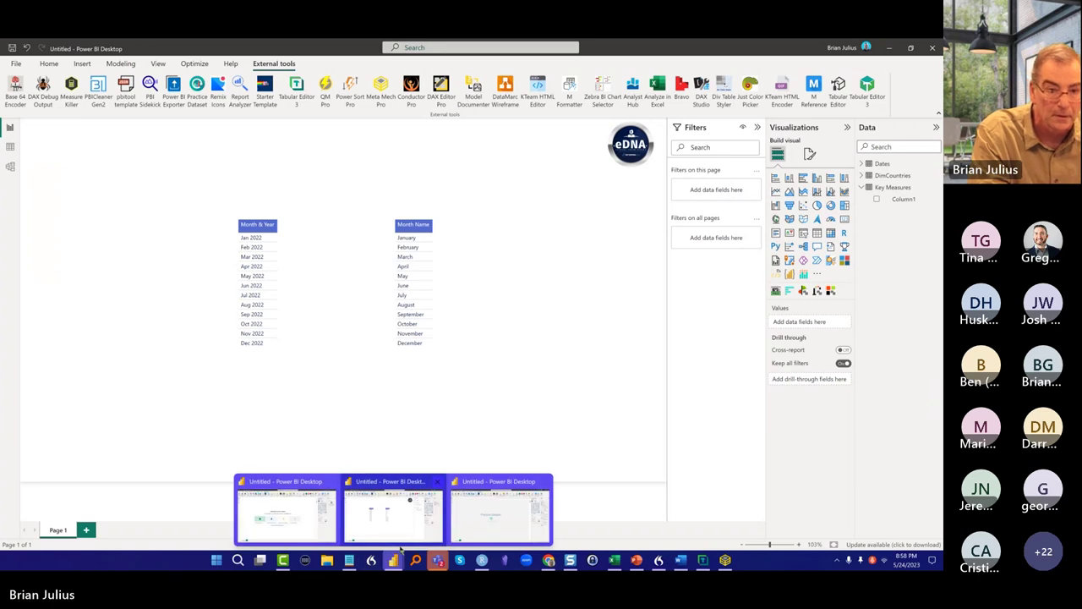
click(459, 514)
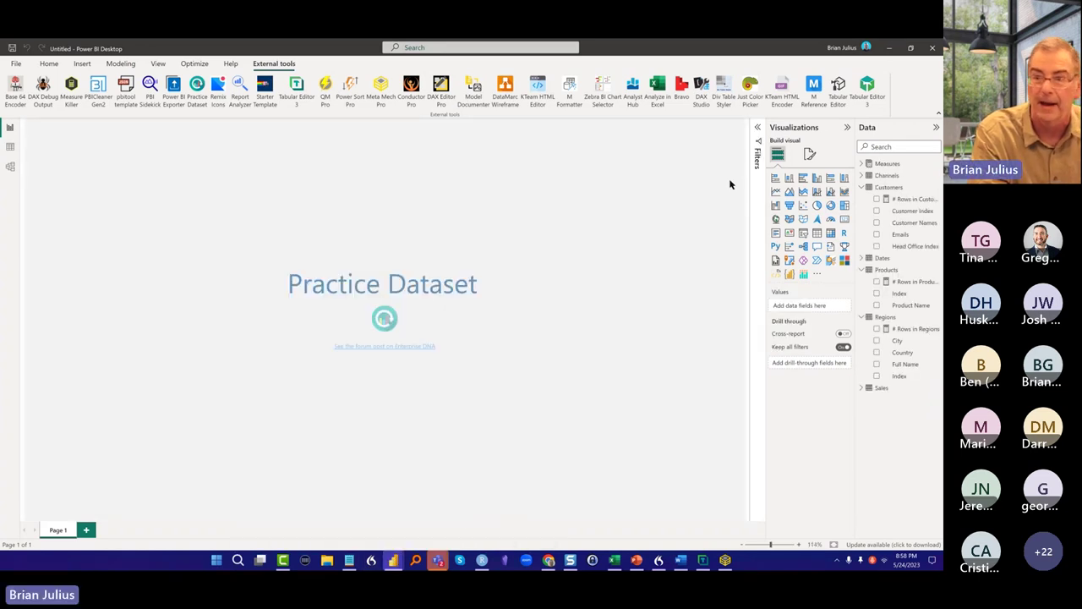
click(859, 163)
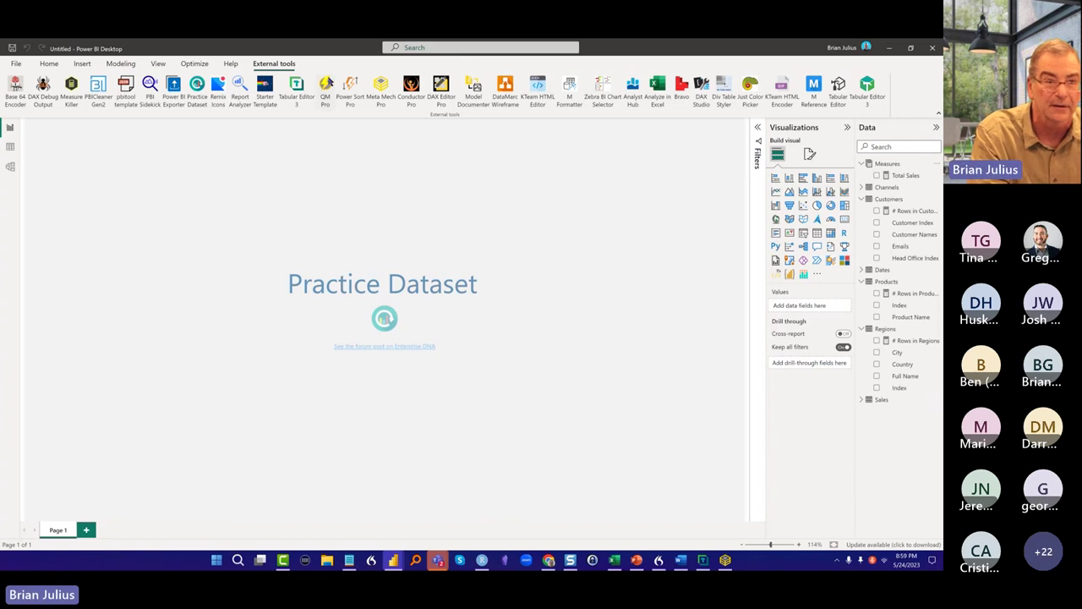
Relaunch Metadata Mechanic Pro, load metadata, tick Short Date and all three aggregations, target Measures
click(382, 89)
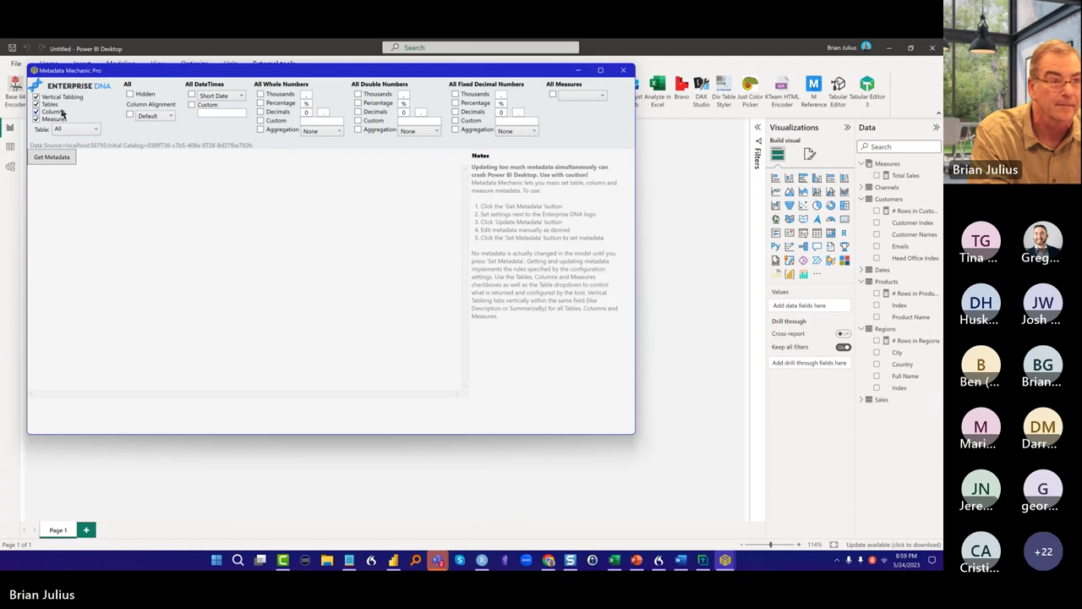
click(49, 165)
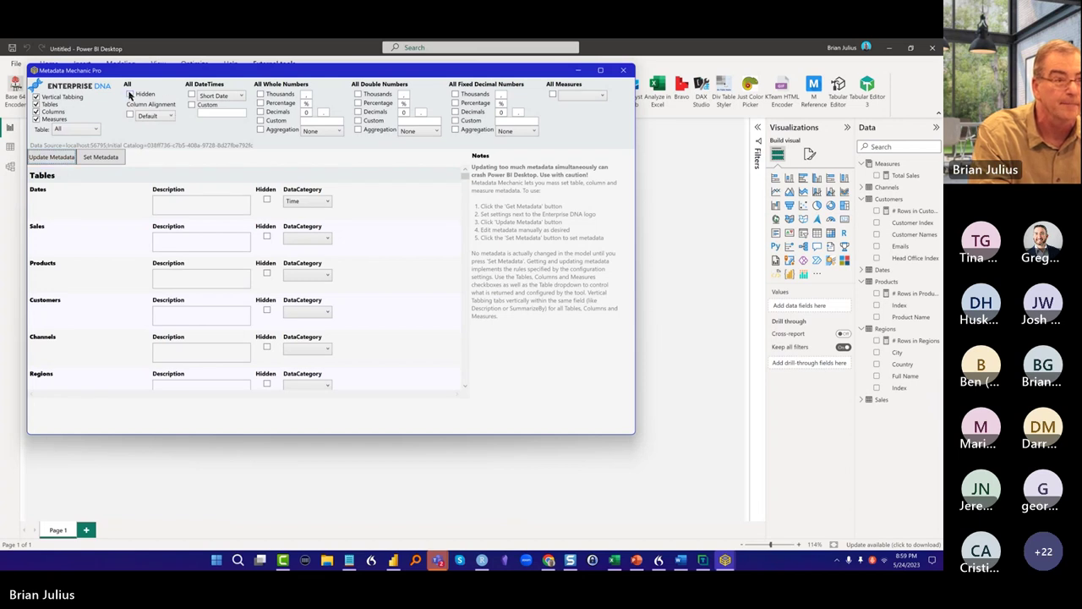
click(191, 96)
click(261, 130)
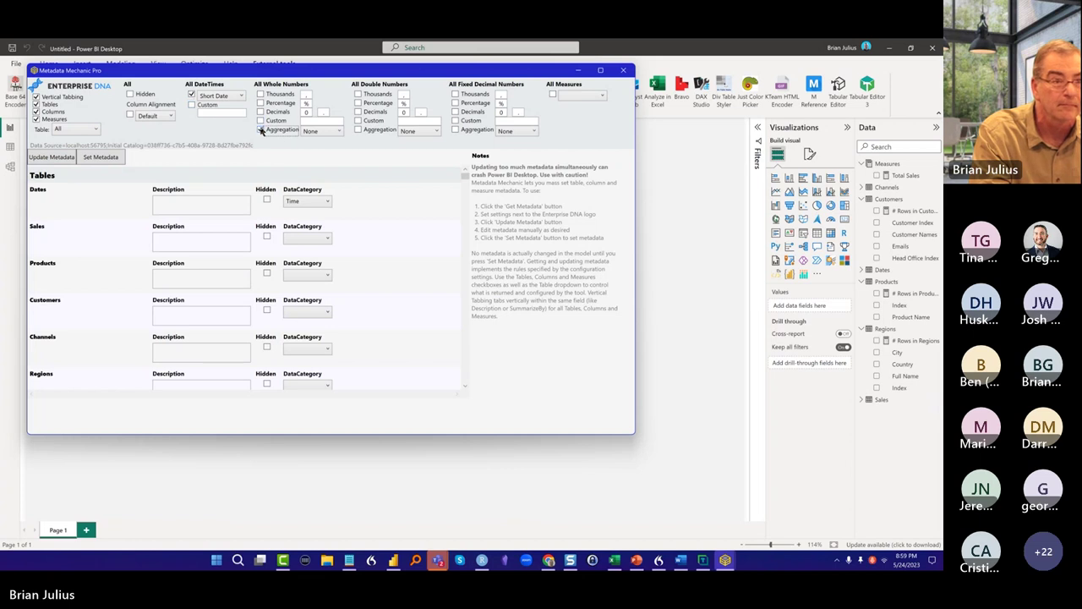
click(358, 130)
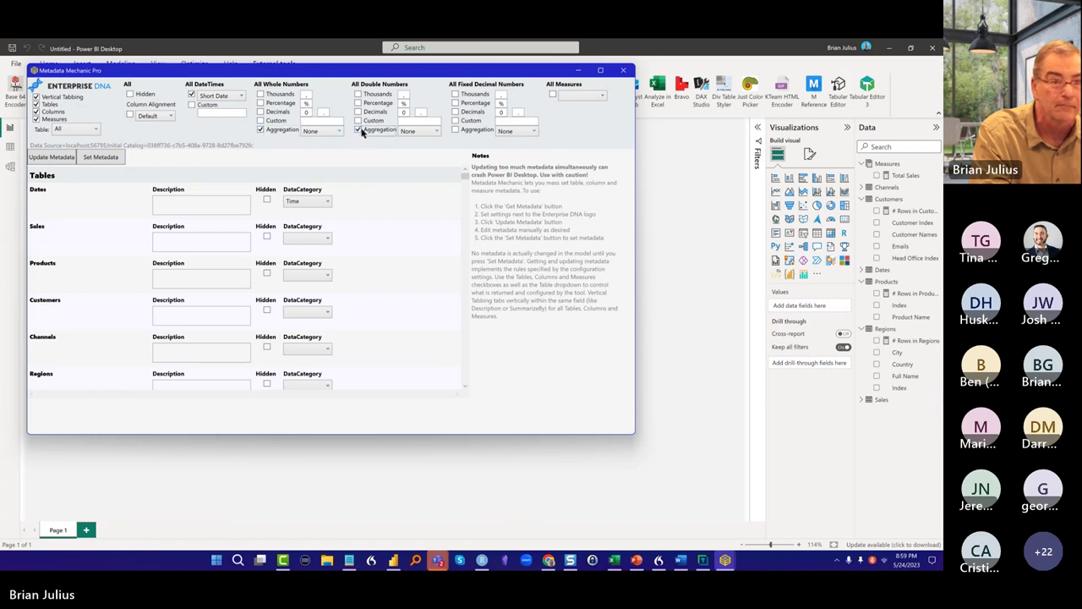
click(456, 131)
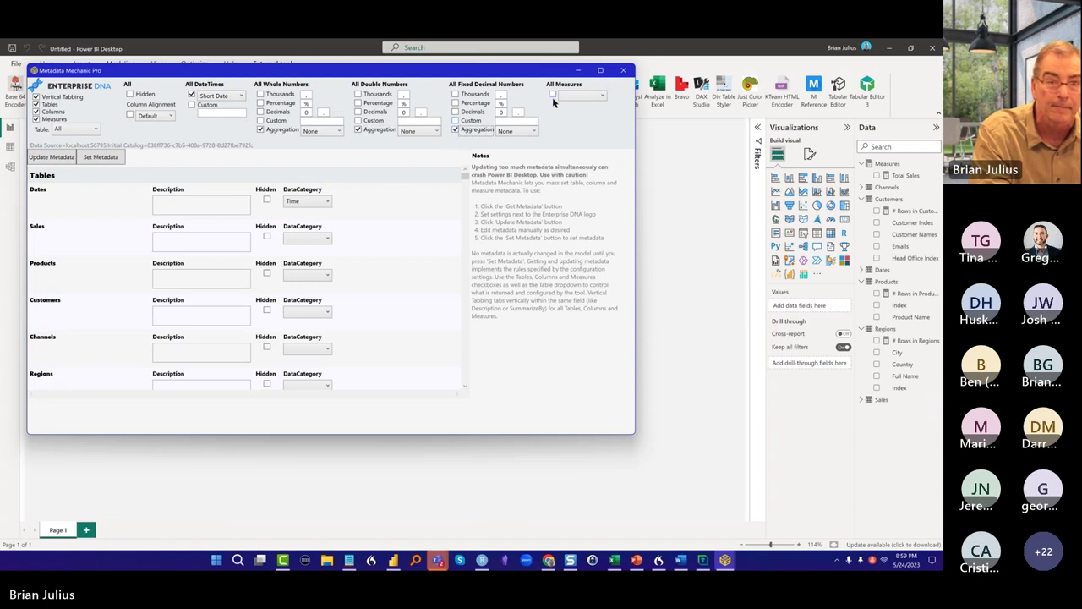
click(579, 95)
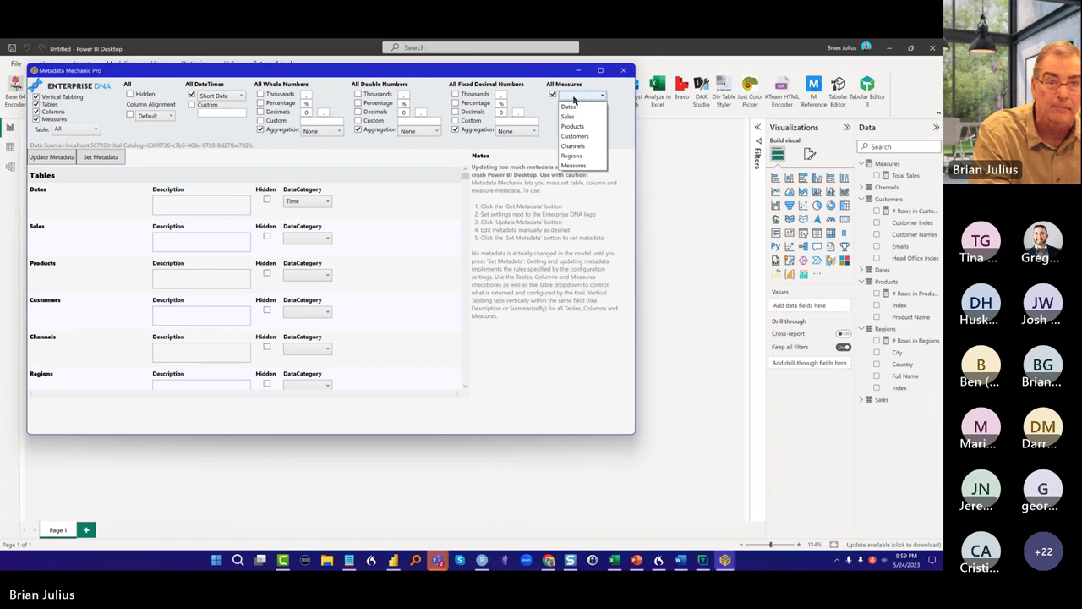
click(600, 165)
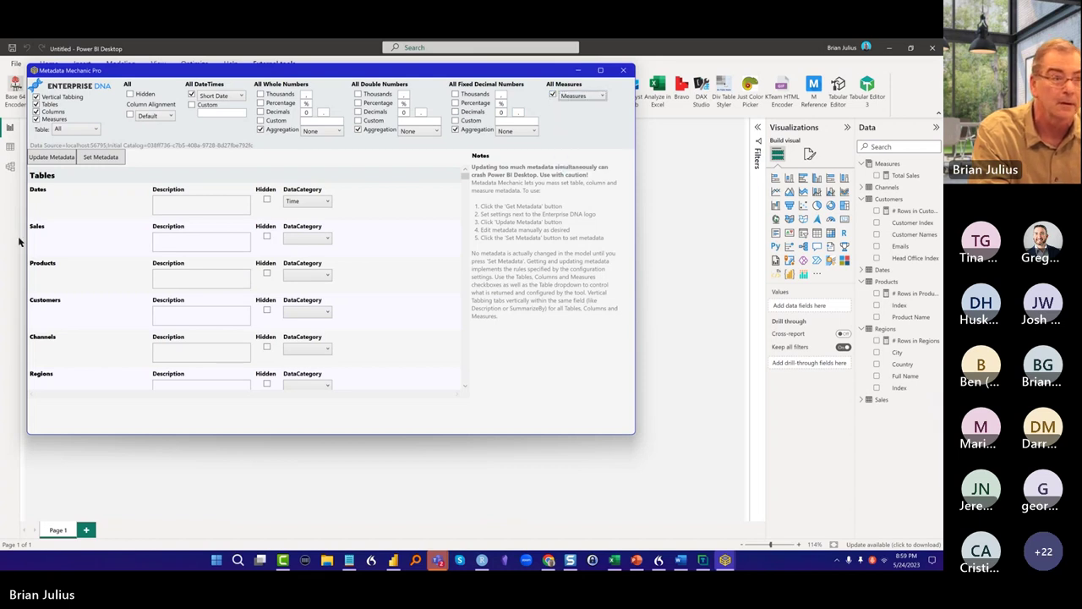
Apply the metadata settings to the model, confirm Finished, and close the tool
click(102, 158)
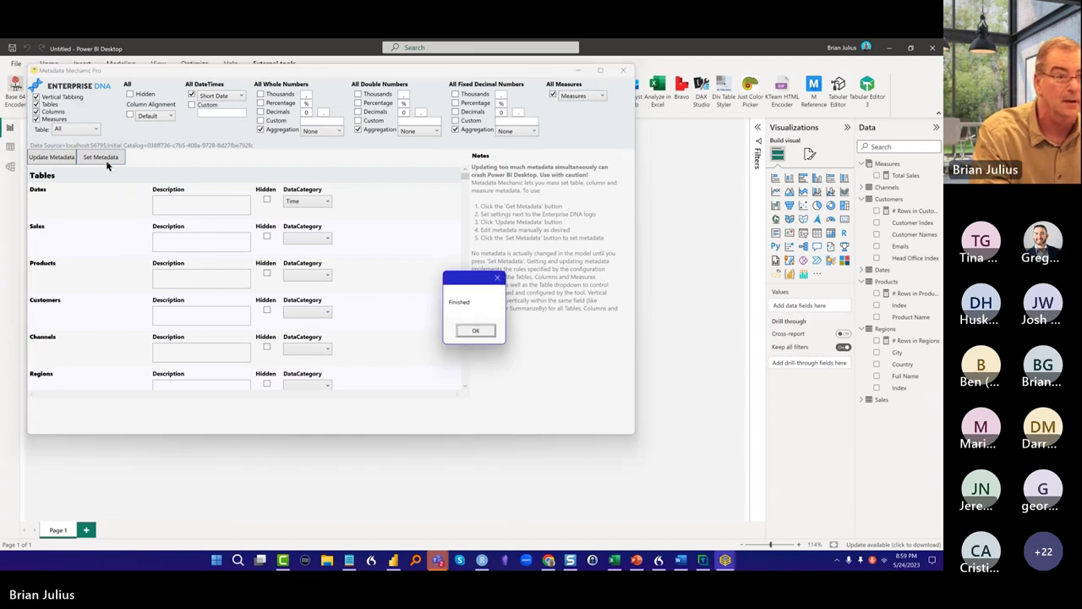
click(488, 330)
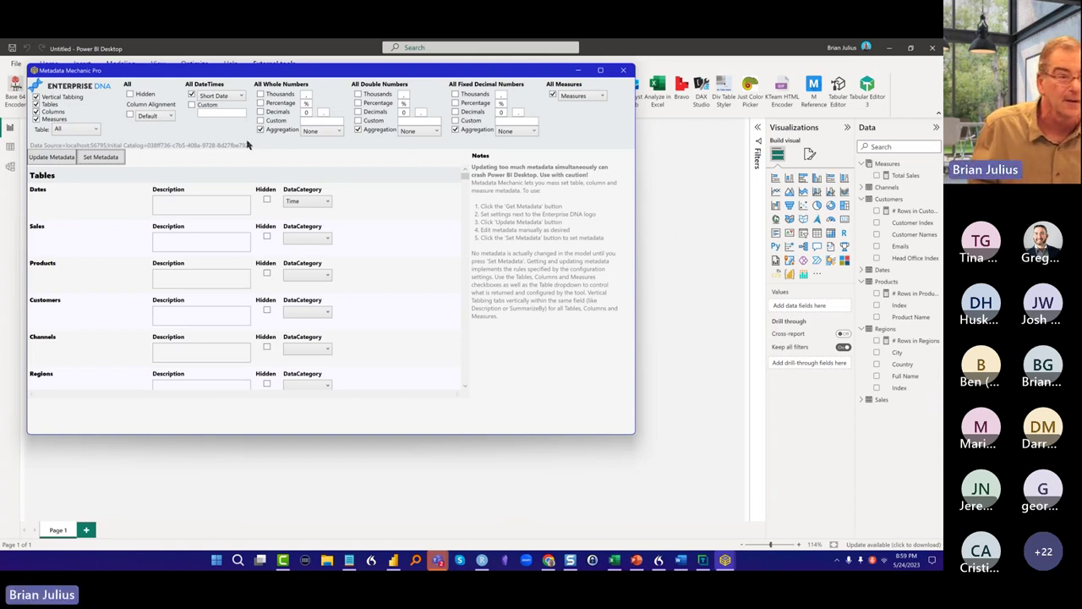
click(622, 70)
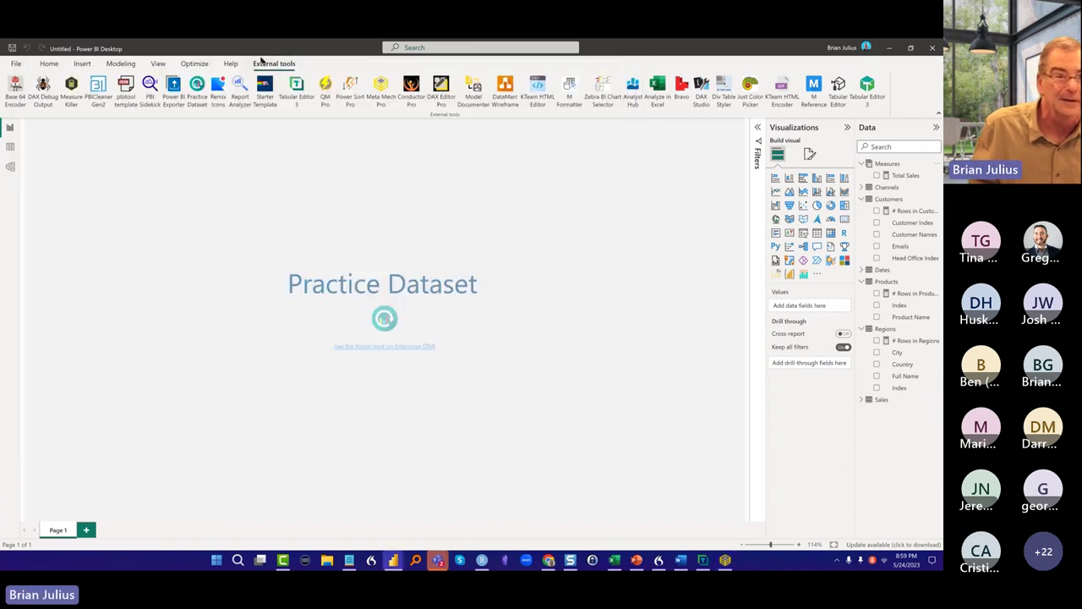
Relaunch Metadata Mechanic Pro with Short Date, all aggregations and All Measures homed in Measures
click(379, 84)
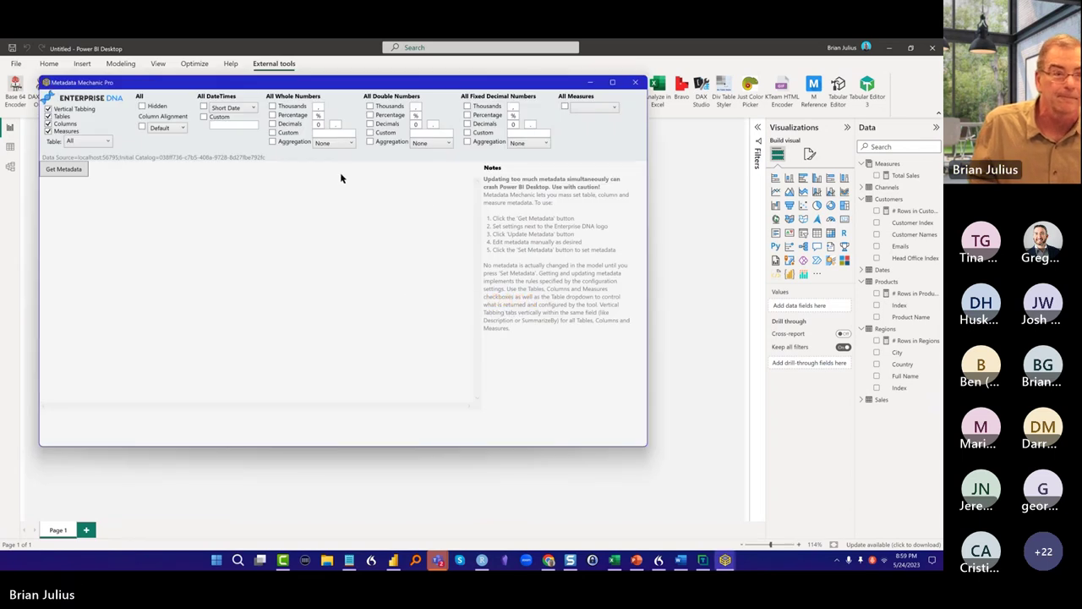
click(204, 109)
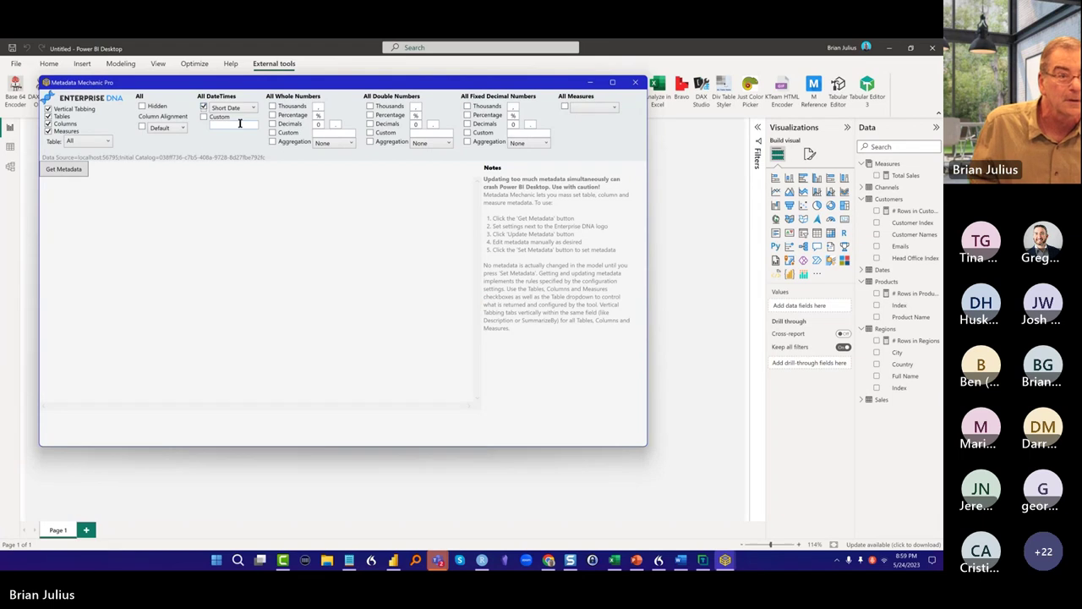
click(272, 141)
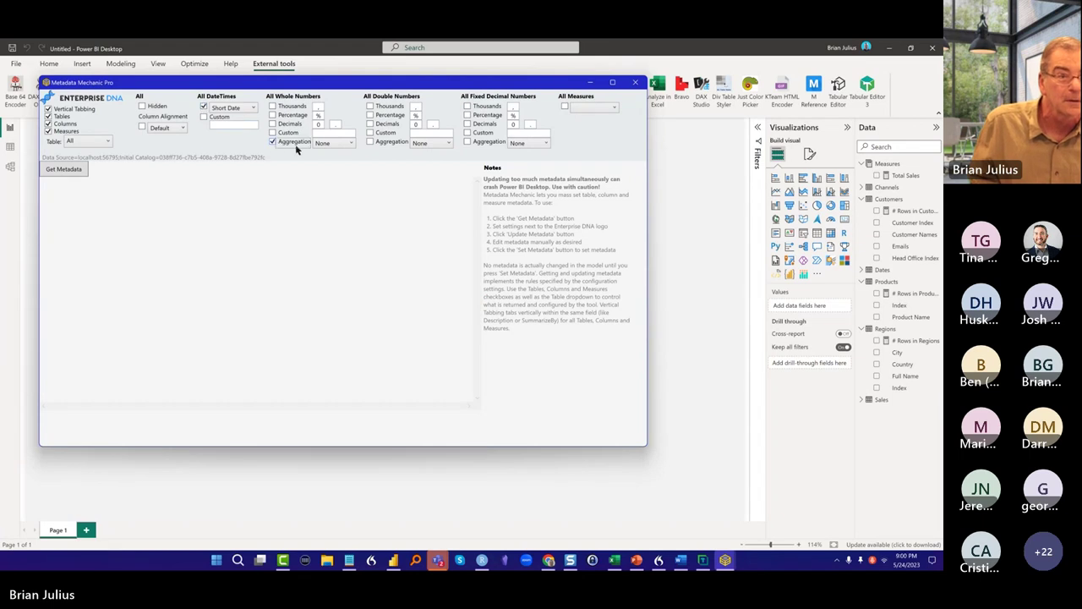
click(370, 142)
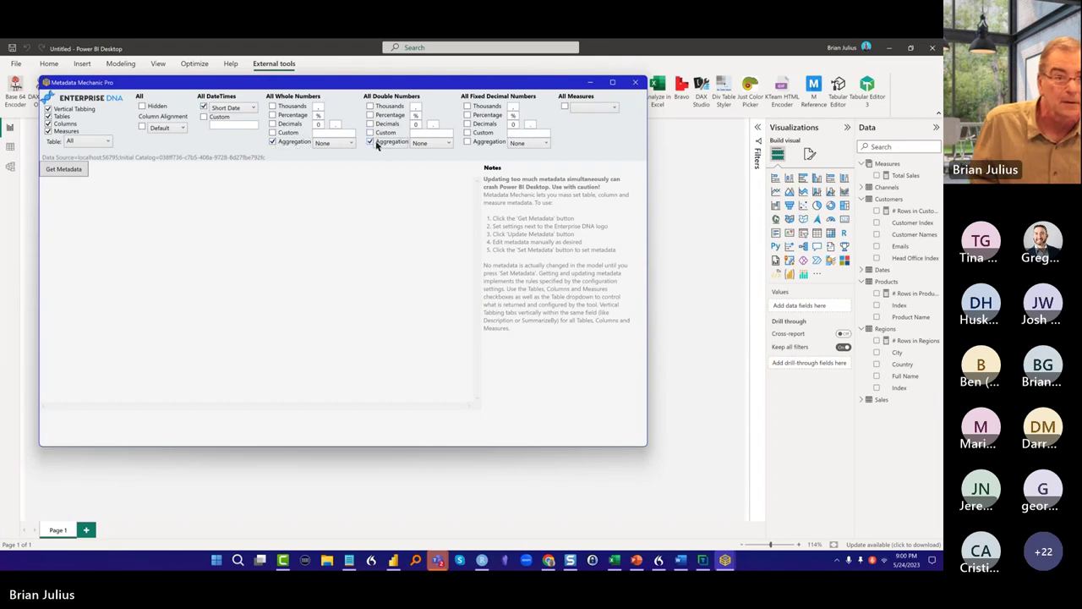
click(466, 142)
click(564, 106)
click(580, 109)
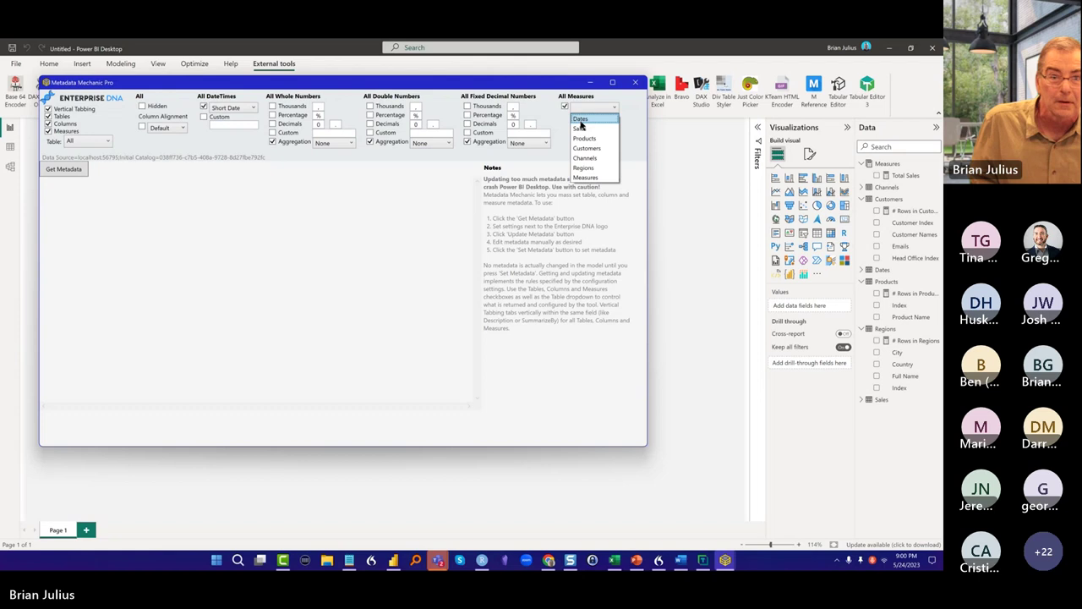
click(596, 178)
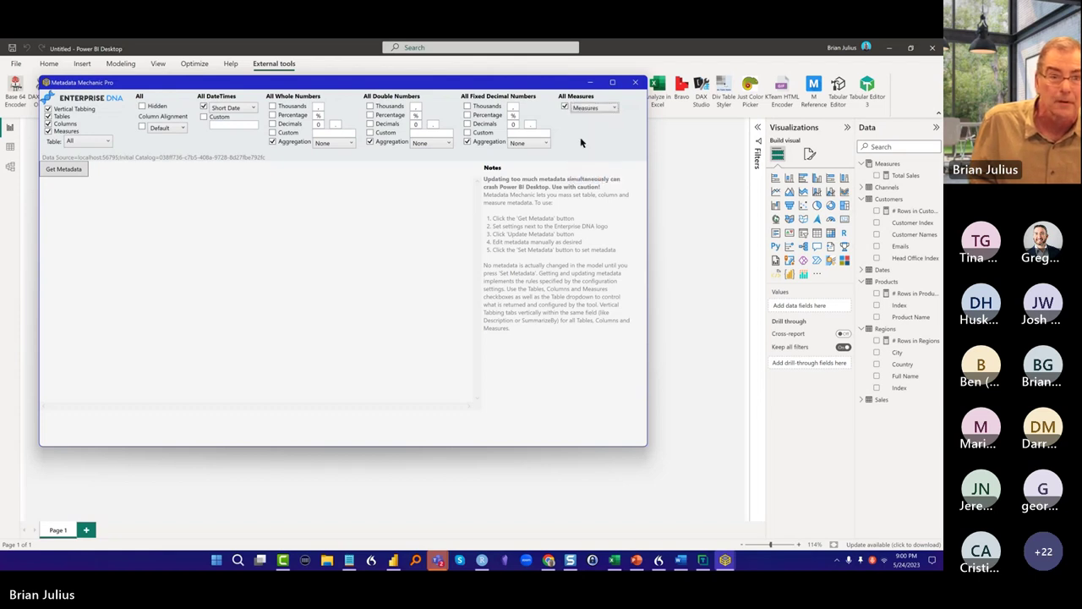
Load and then write the metadata and measures to the model, confirm Finished, and close
click(59, 169)
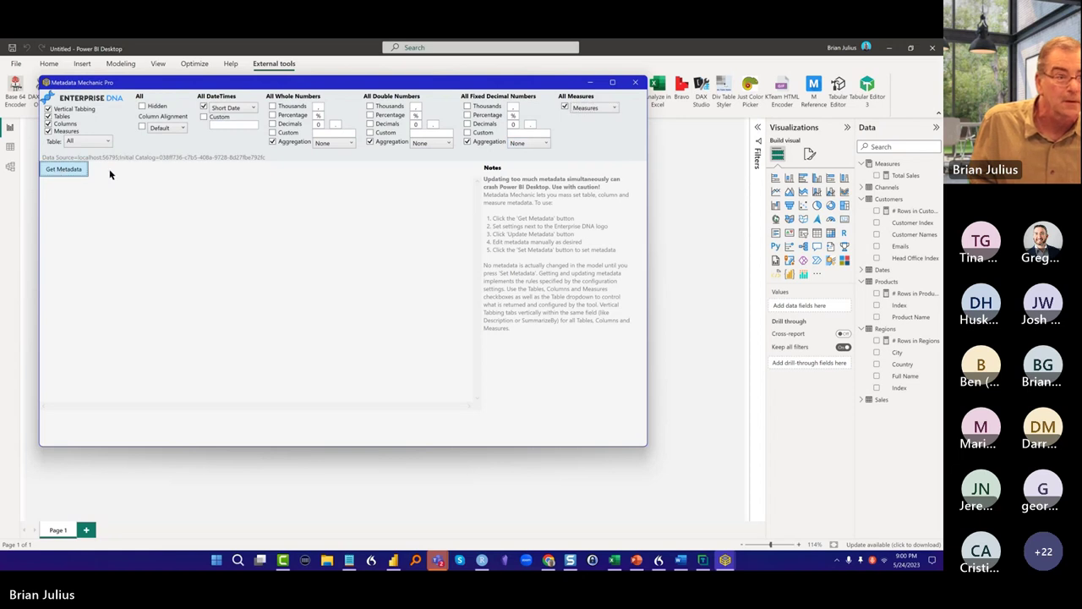
click(110, 171)
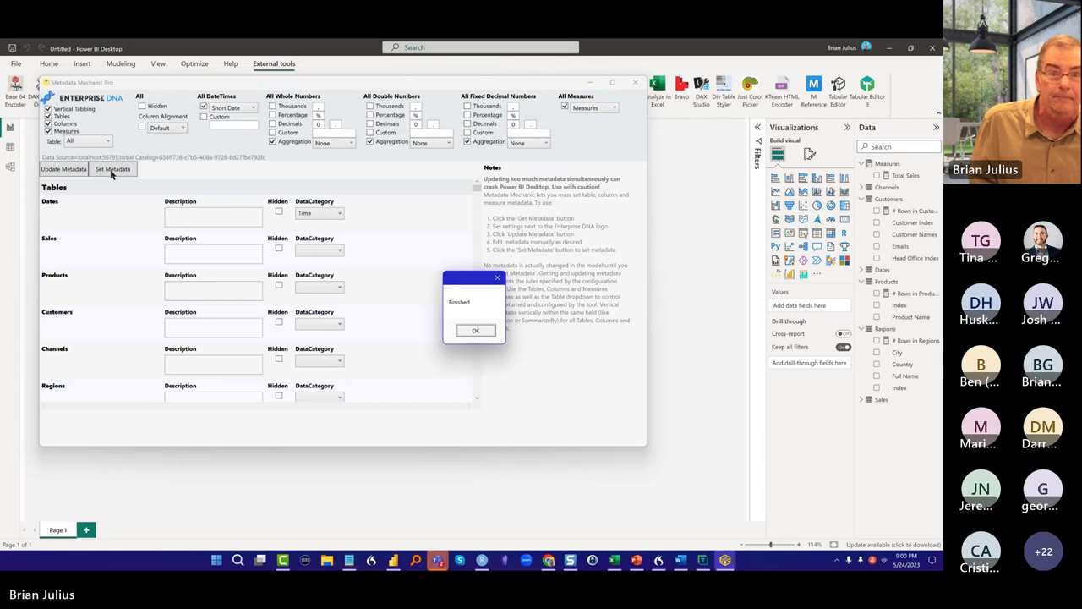
click(476, 330)
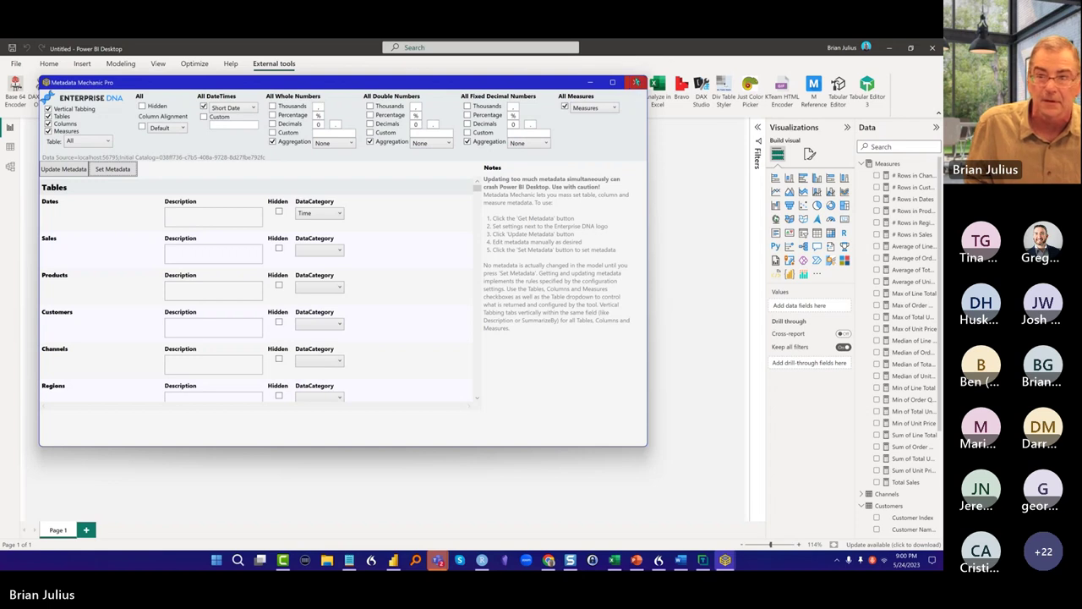
click(636, 82)
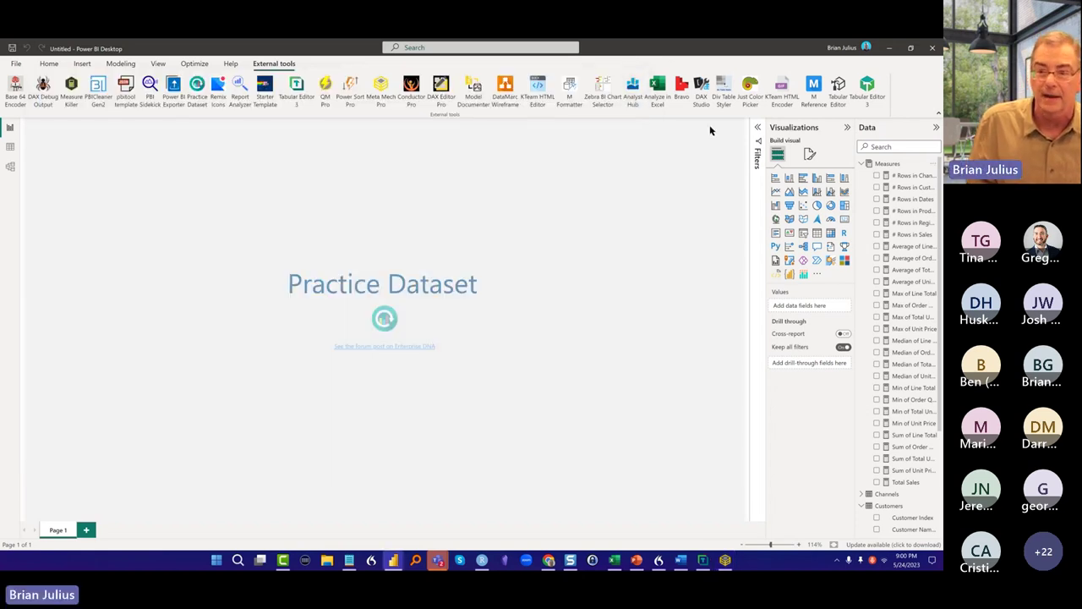
scroll(924, 214, down, 1)
scroll(924, 215, down, 2)
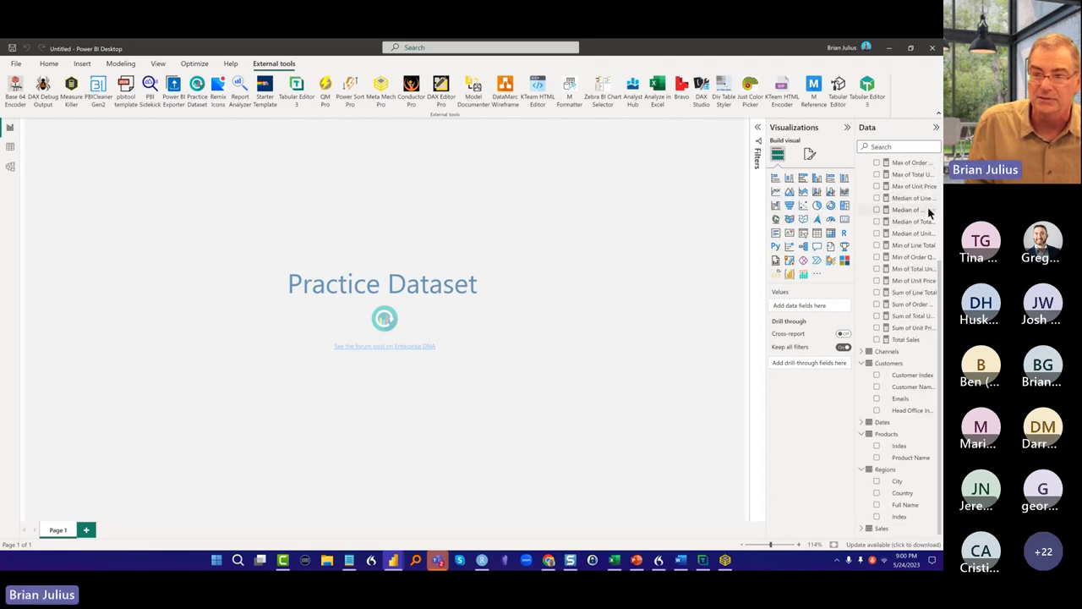
scroll(927, 203, up, 4)
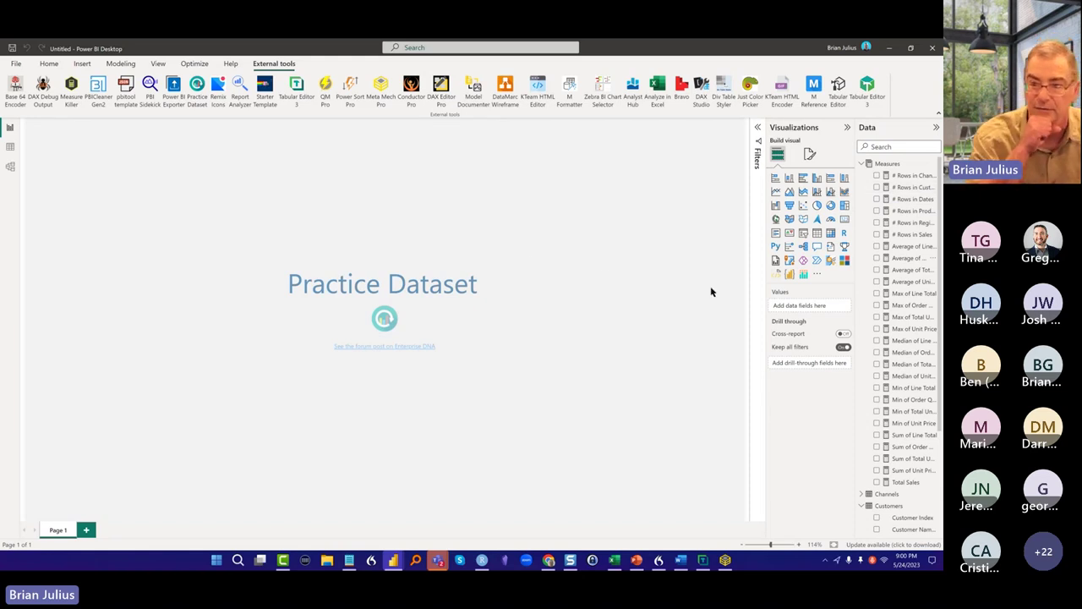
scroll(871, 314, down, 2)
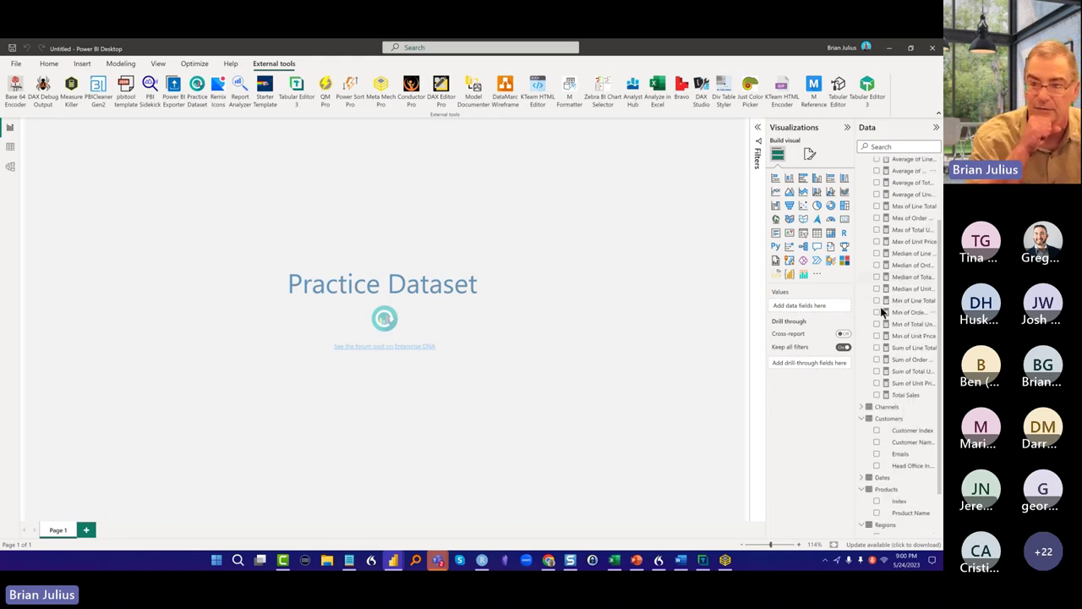
scroll(880, 311, down, 1)
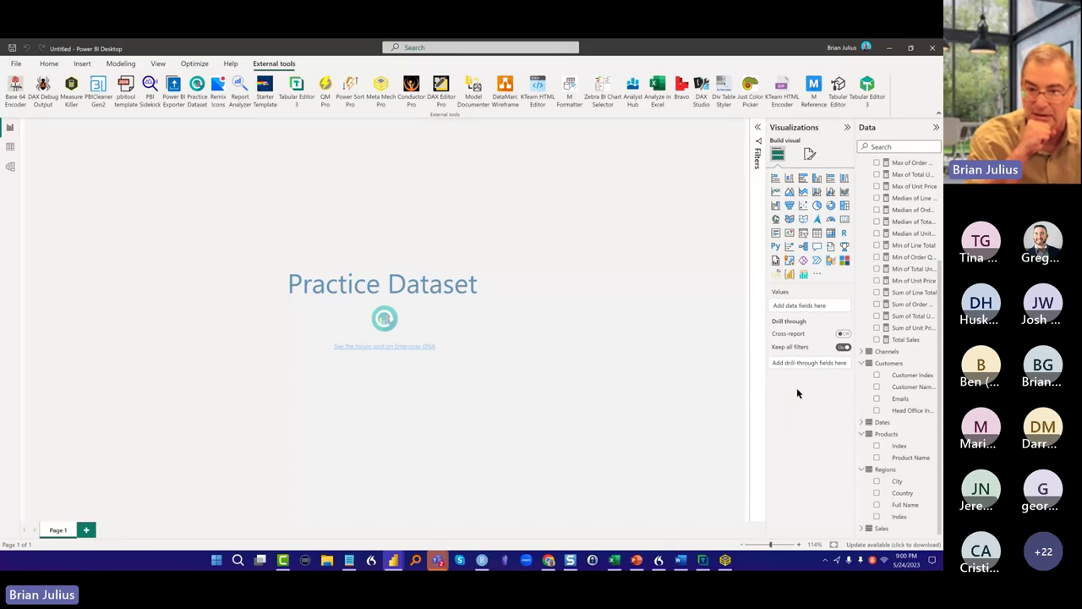
Add a table visual of the Dates table's Date field to the report canvas
click(863, 420)
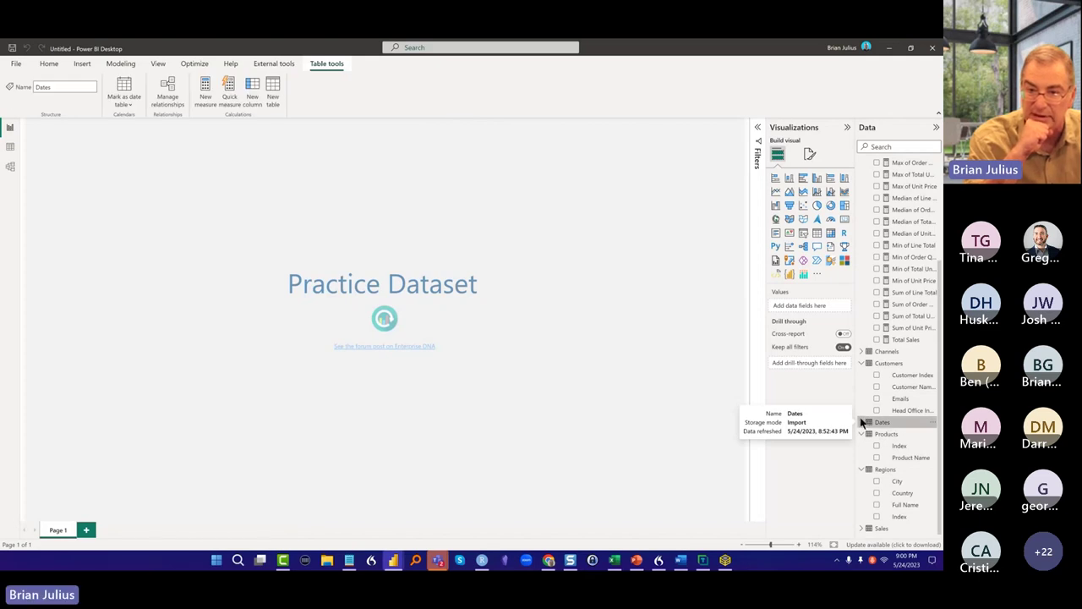
click(864, 421)
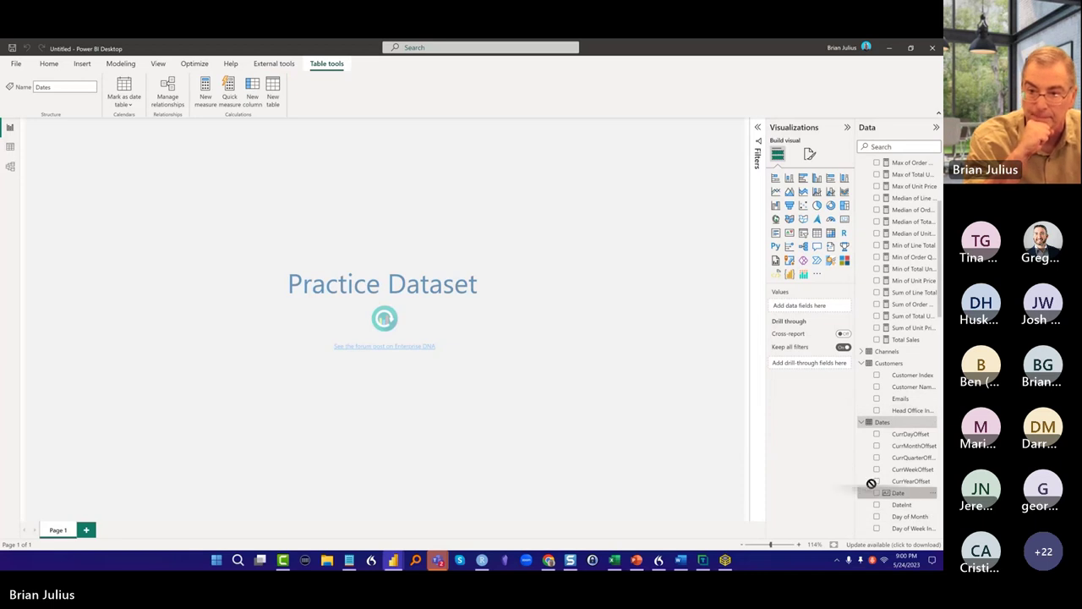
drag(538, 186, 539, 181)
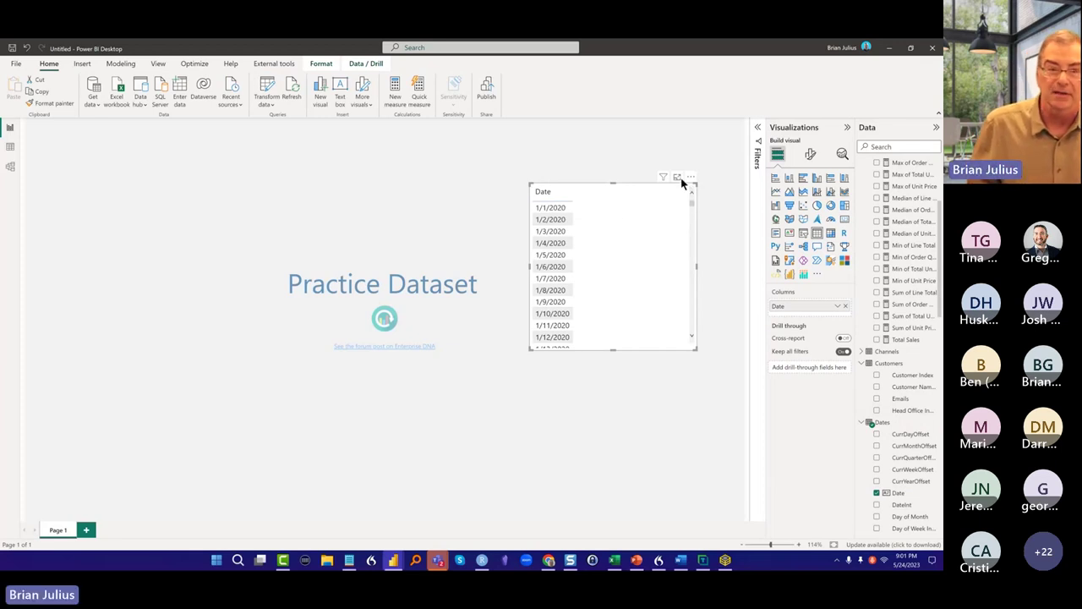
click(572, 161)
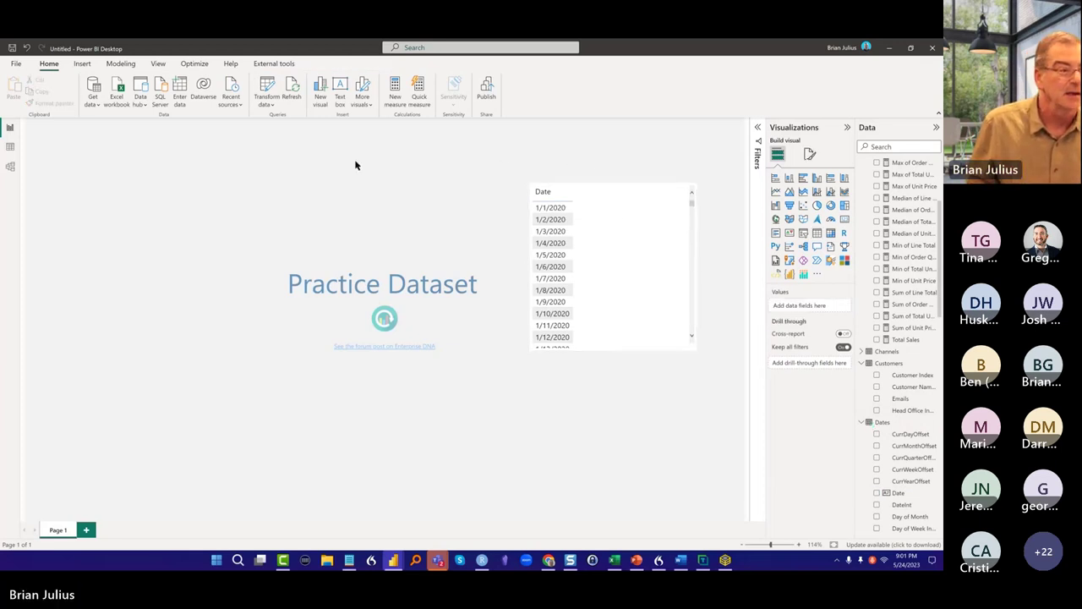
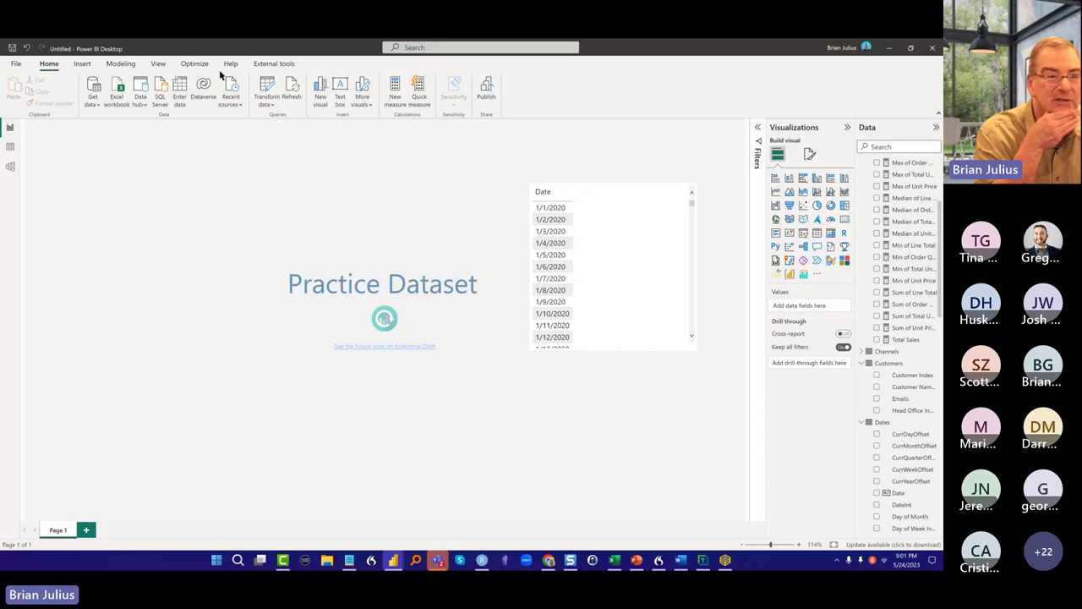
Check the External tools ribbon, then go to the File menu's Open report page of recent reports
click(277, 64)
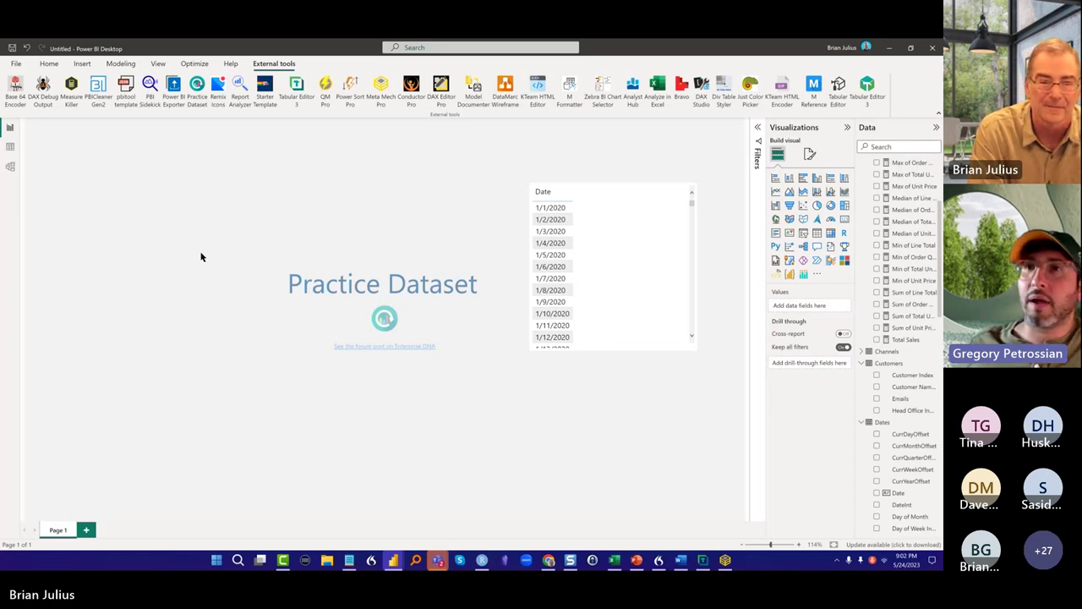
click(17, 64)
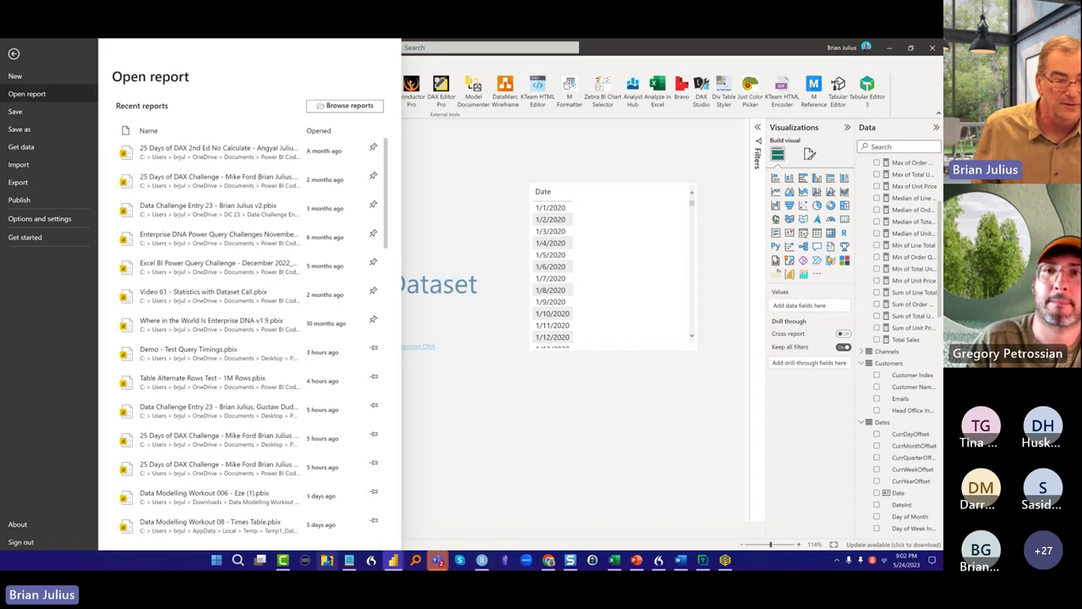
Open Demo - Challenge 23 Entry.pbix from Desktop > PortlandPBUG in File Explorer, then minimize Explorer
click(327, 559)
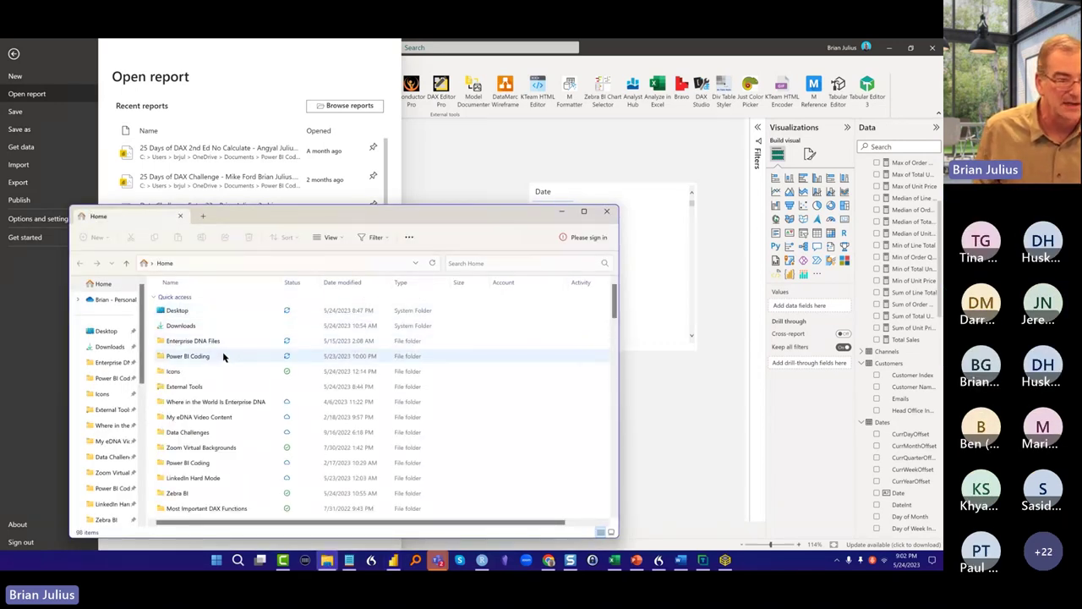
click(114, 332)
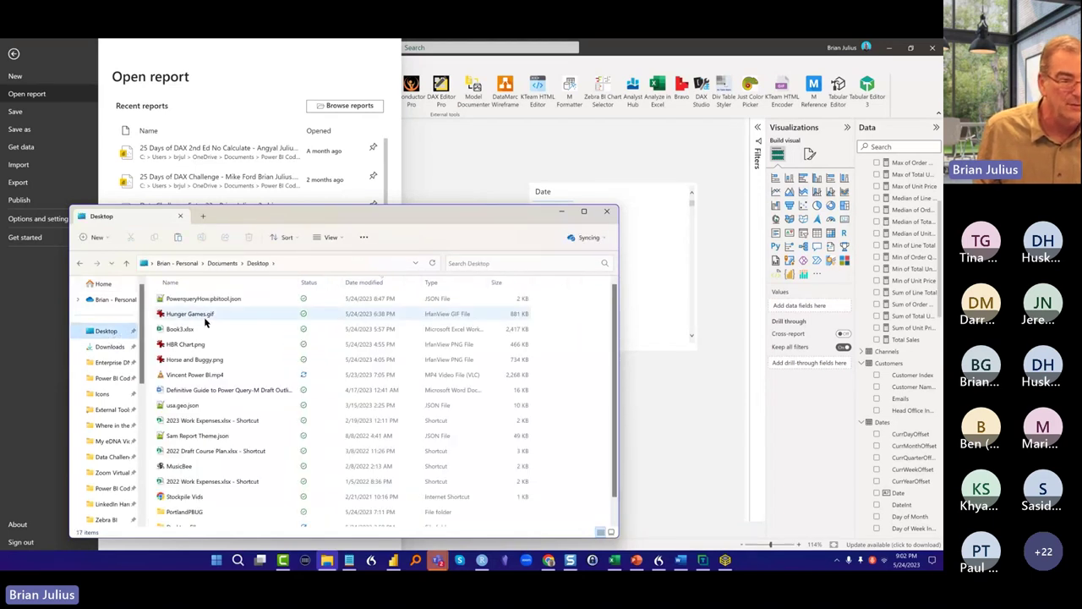
scroll(197, 372, down, 1)
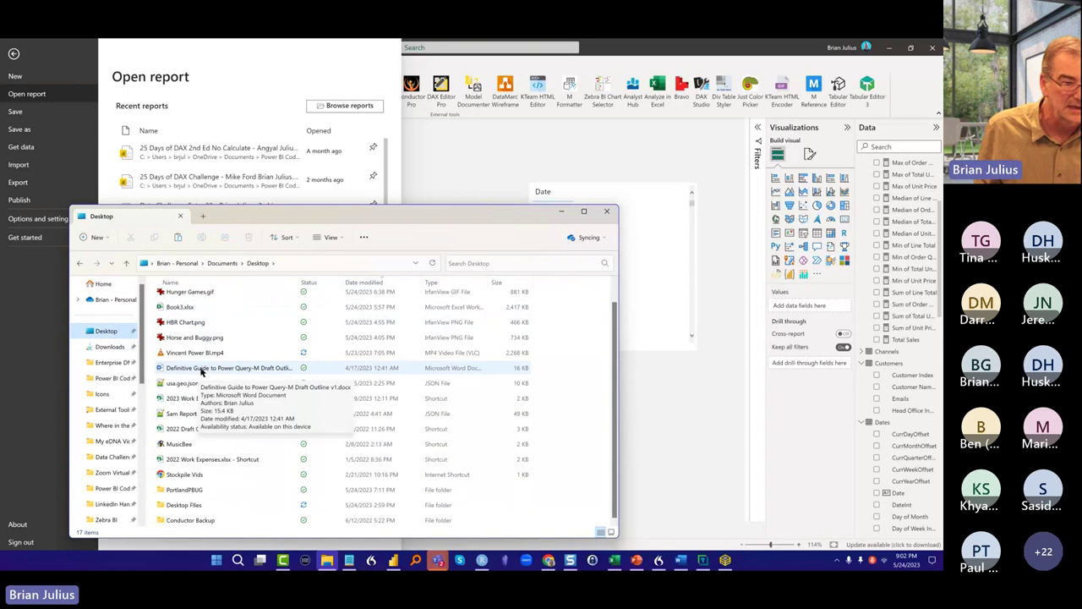
double_click(203, 488)
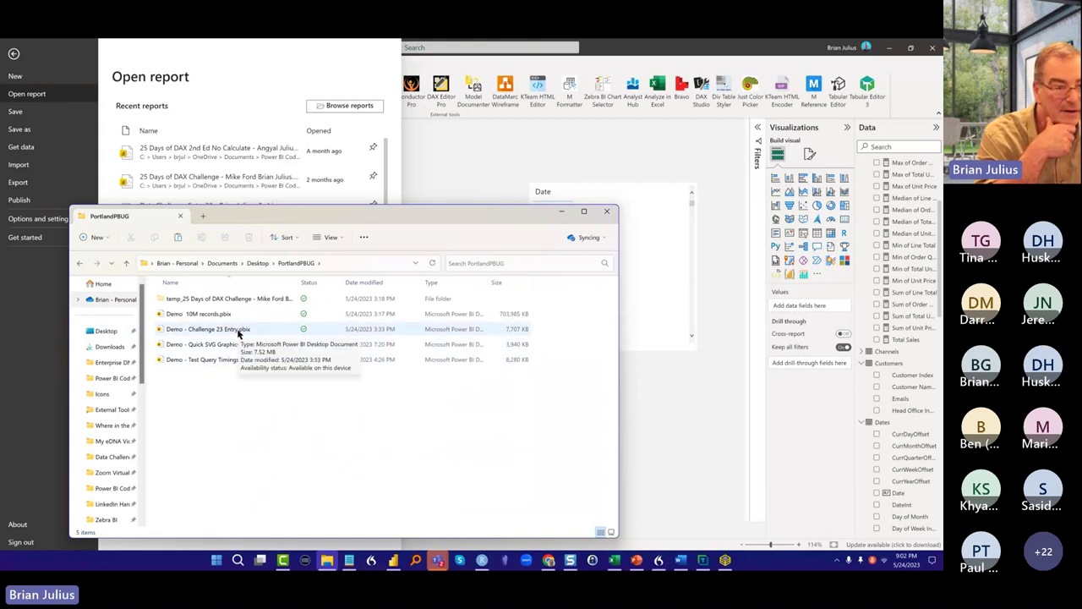
click(239, 334)
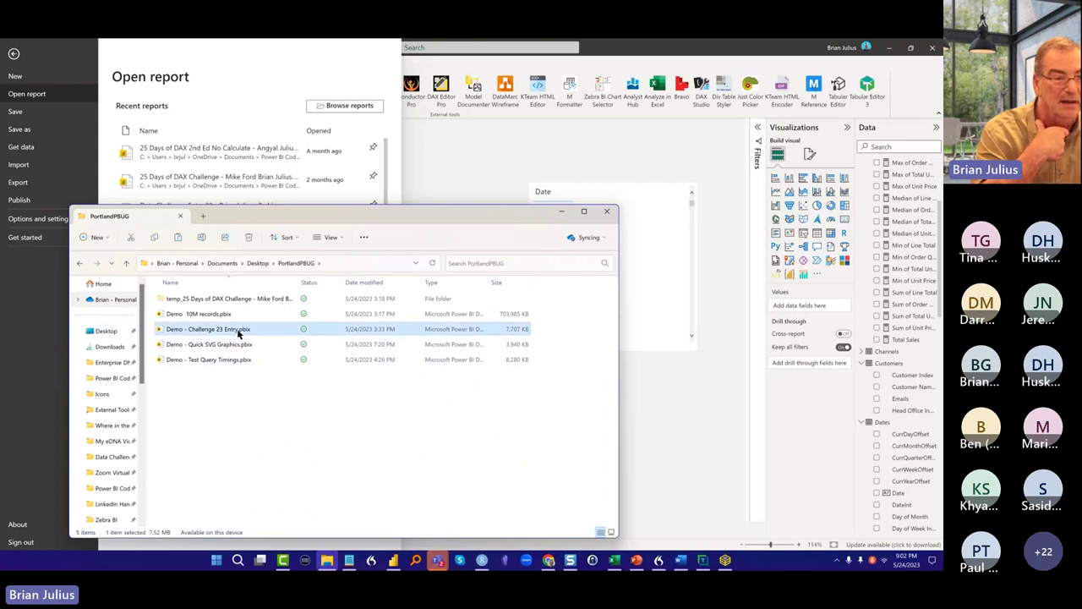
double_click(240, 335)
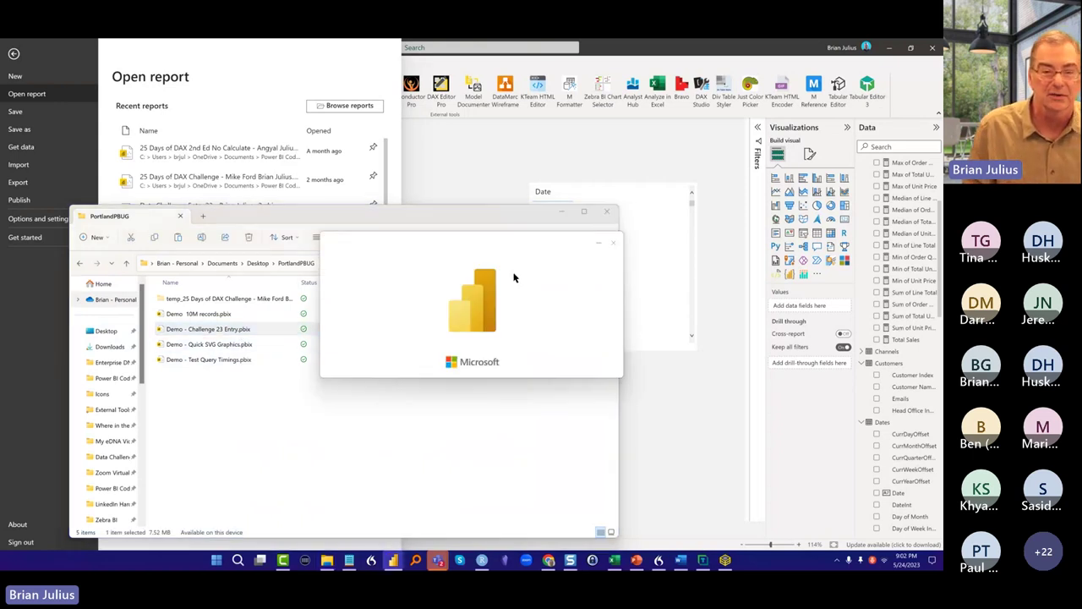
mouse_move(590, 213)
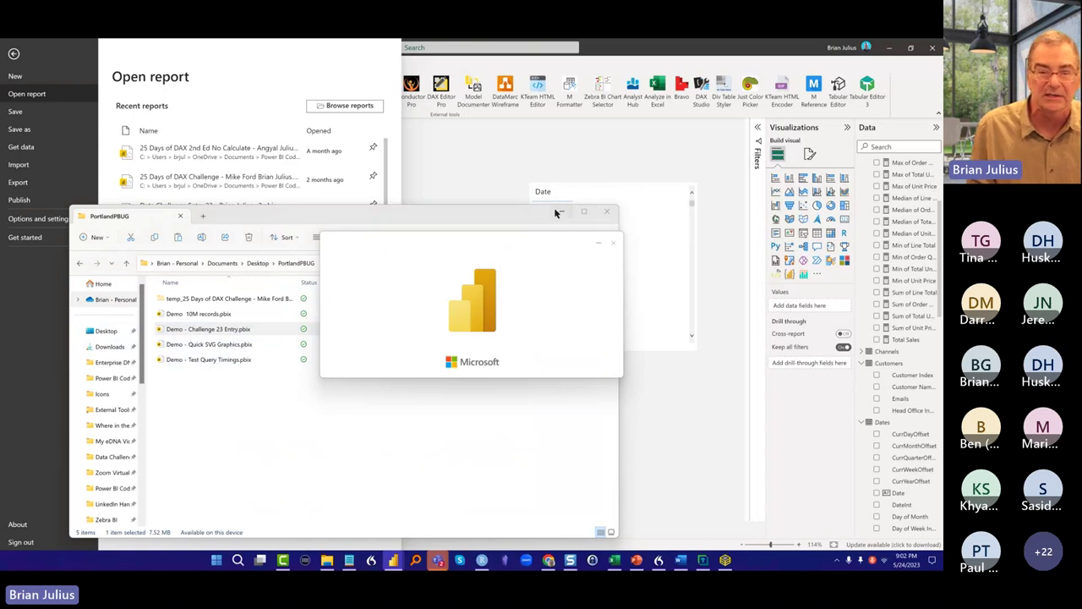
click(558, 212)
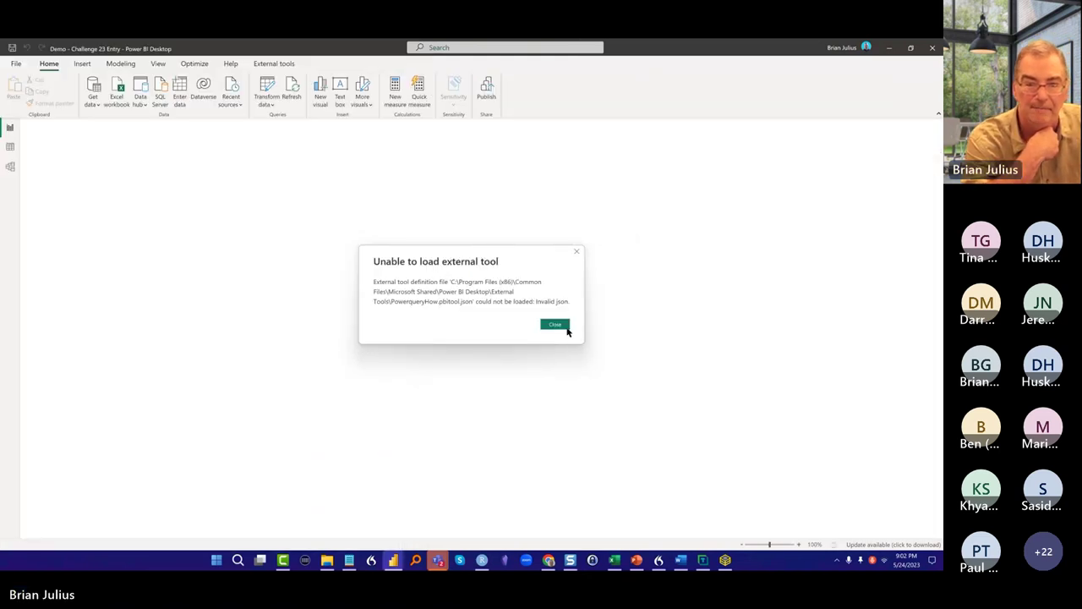
Dismiss the 'Unable to load external tool' error and bring up the External tools ribbon
click(565, 327)
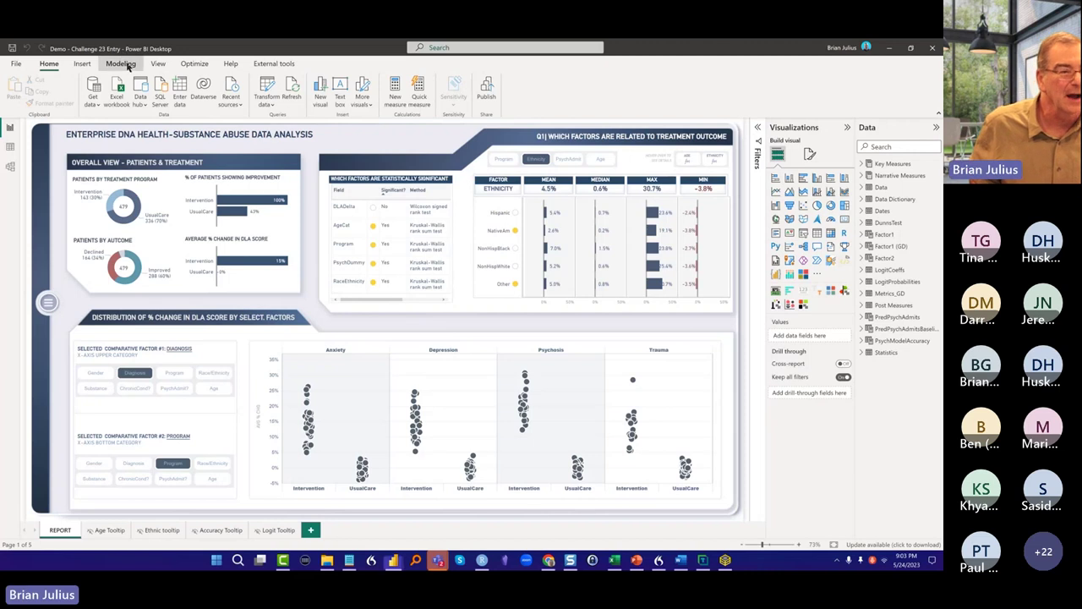
click(127, 65)
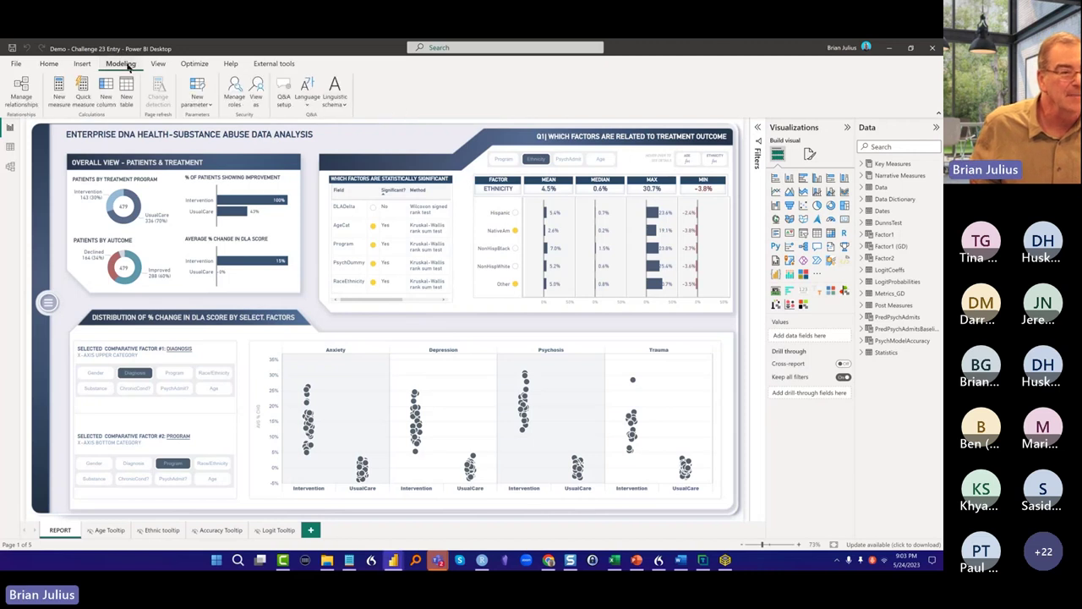
click(279, 64)
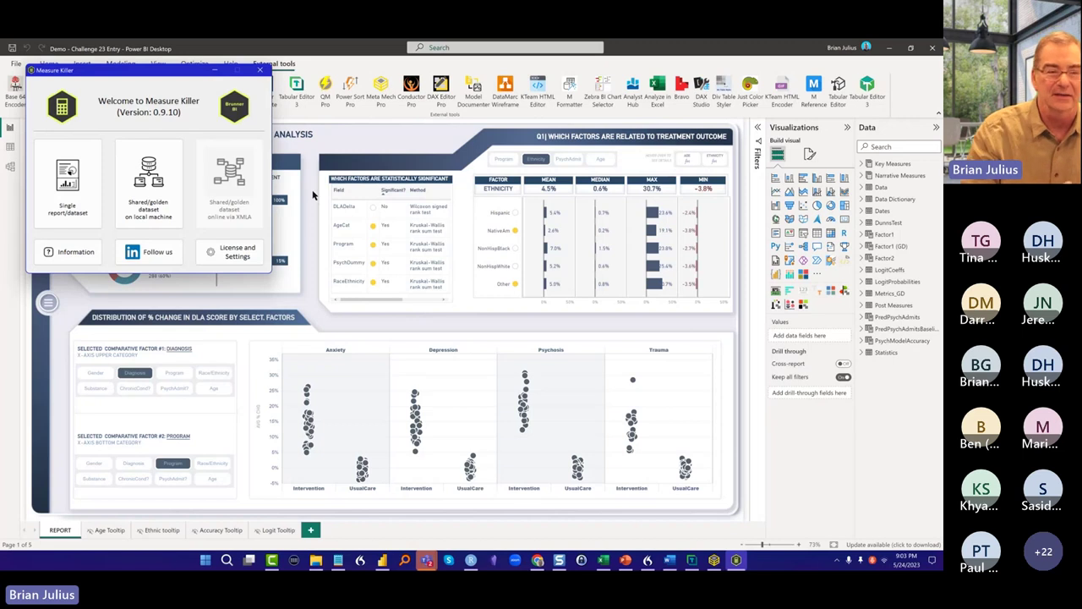
Choose Single report/dataset analysis and look through the PortlandPBUG folder for the report file
click(95, 183)
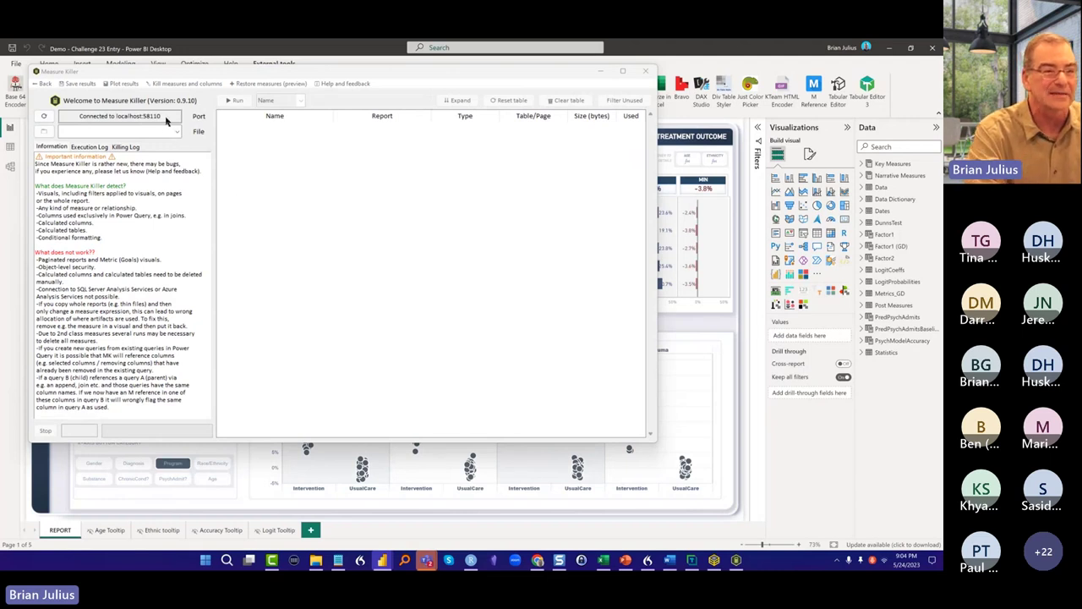
click(93, 131)
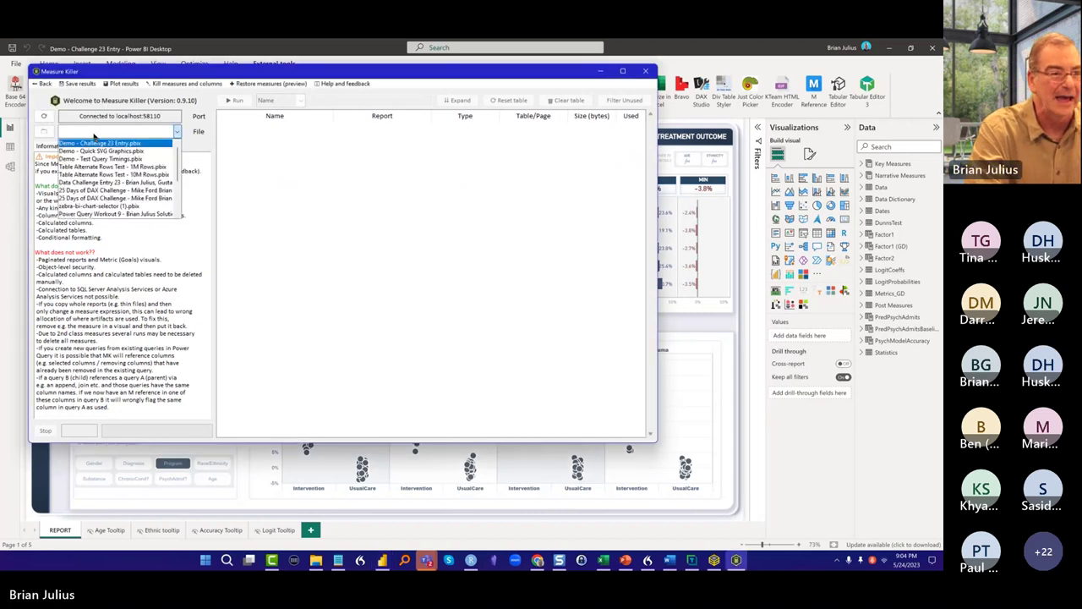
click(47, 132)
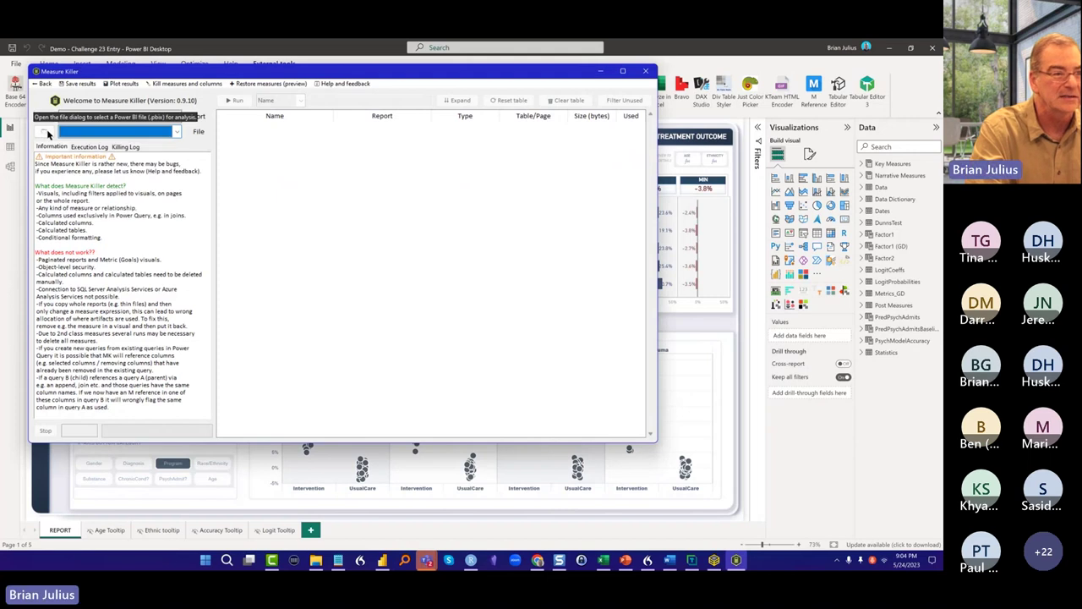
click(47, 132)
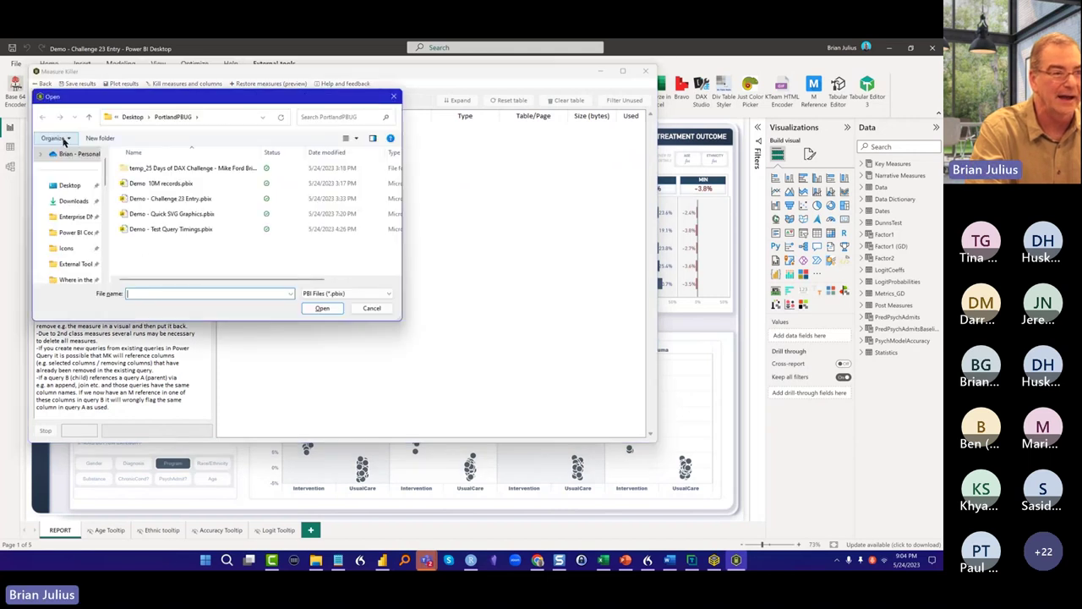
click(71, 188)
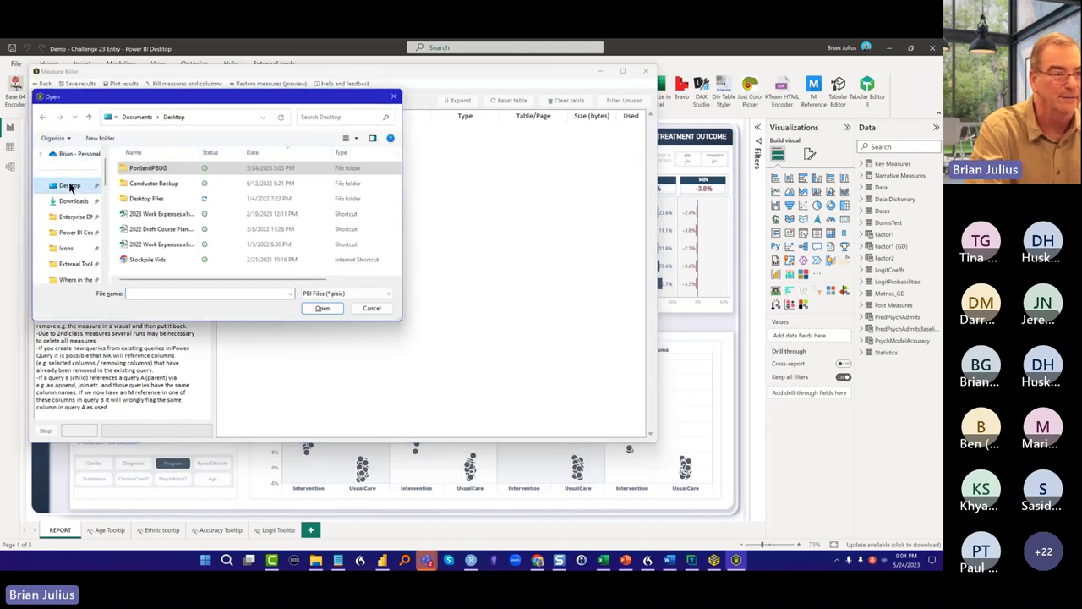
double_click(148, 169)
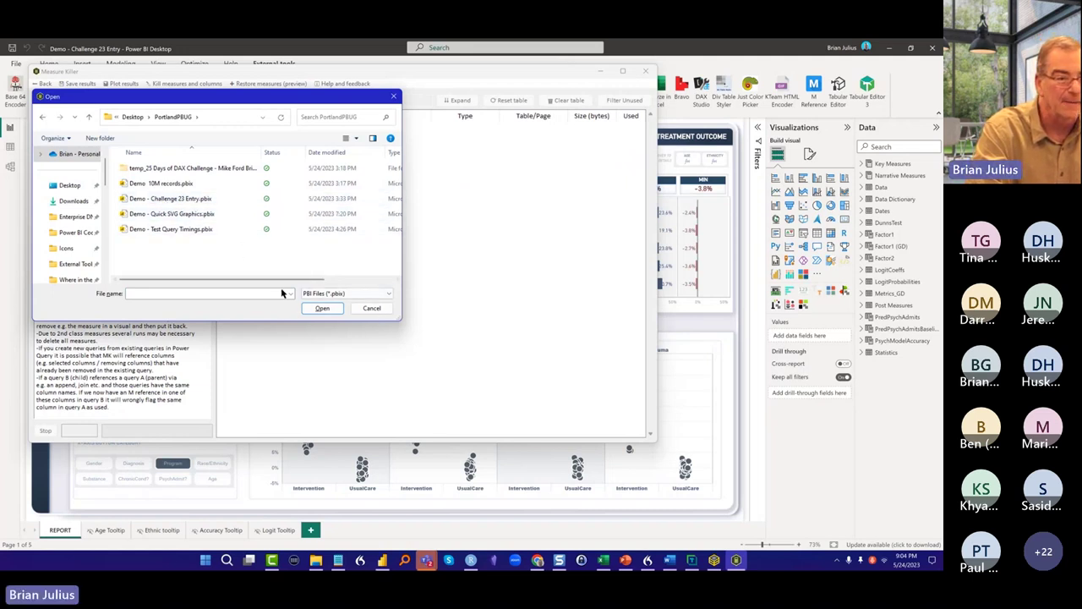
click(373, 310)
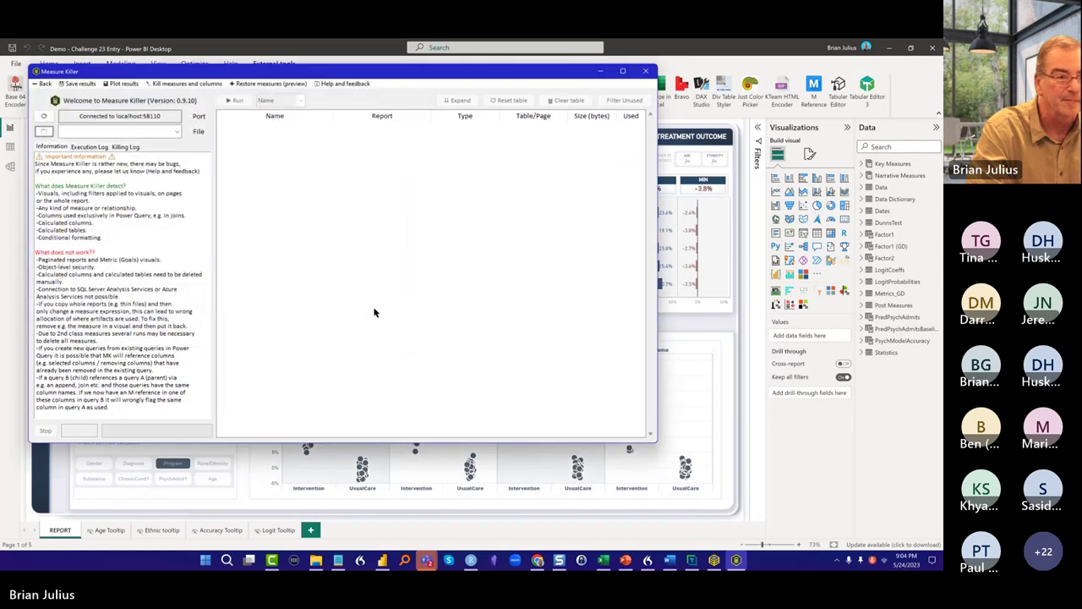
Select Demo - Challenge 23 Entry.pbix from the recent files list and run the analysis
click(177, 132)
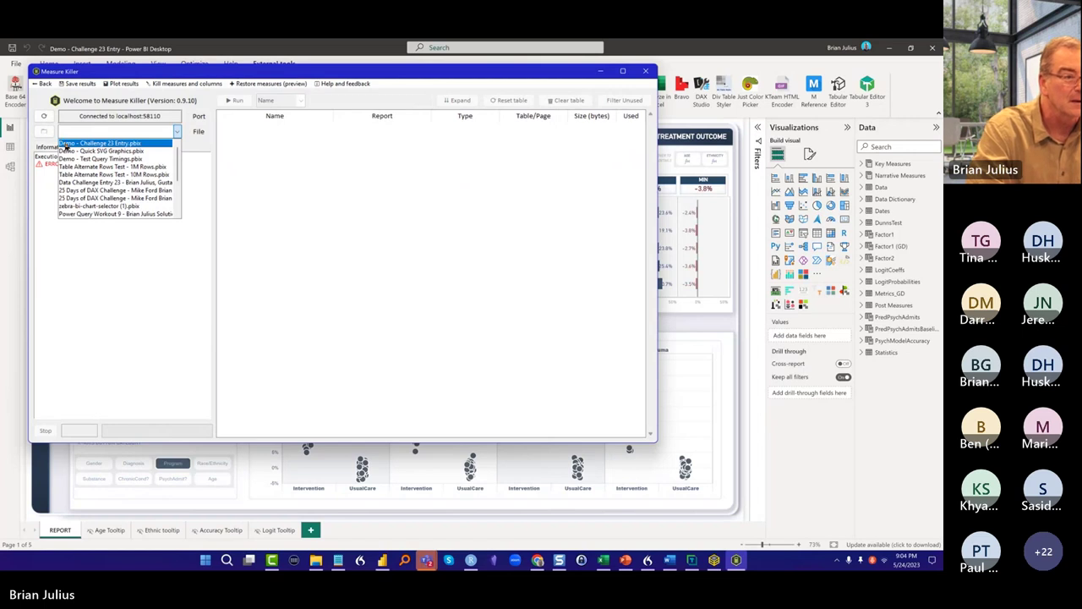
click(71, 144)
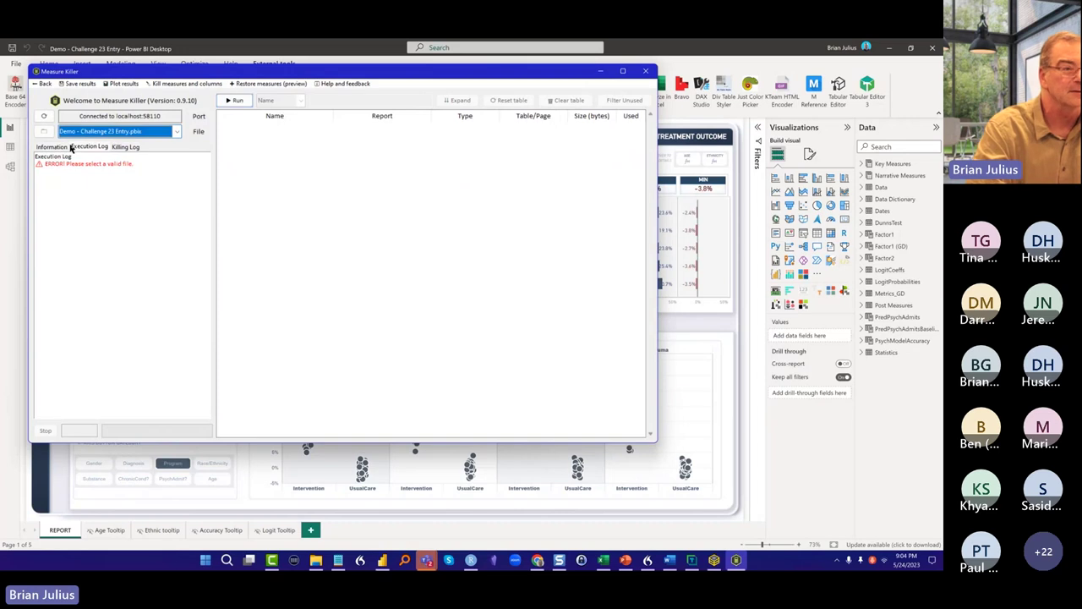
click(229, 101)
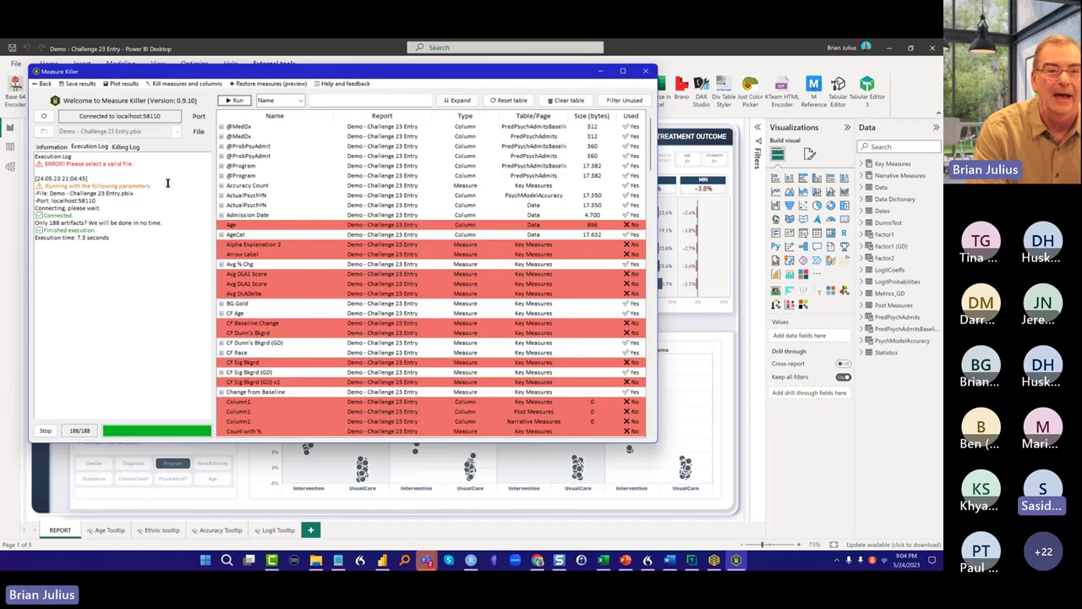
Maximize the results and chart unused versus used items: columns 63/69, measures 36/20
click(624, 72)
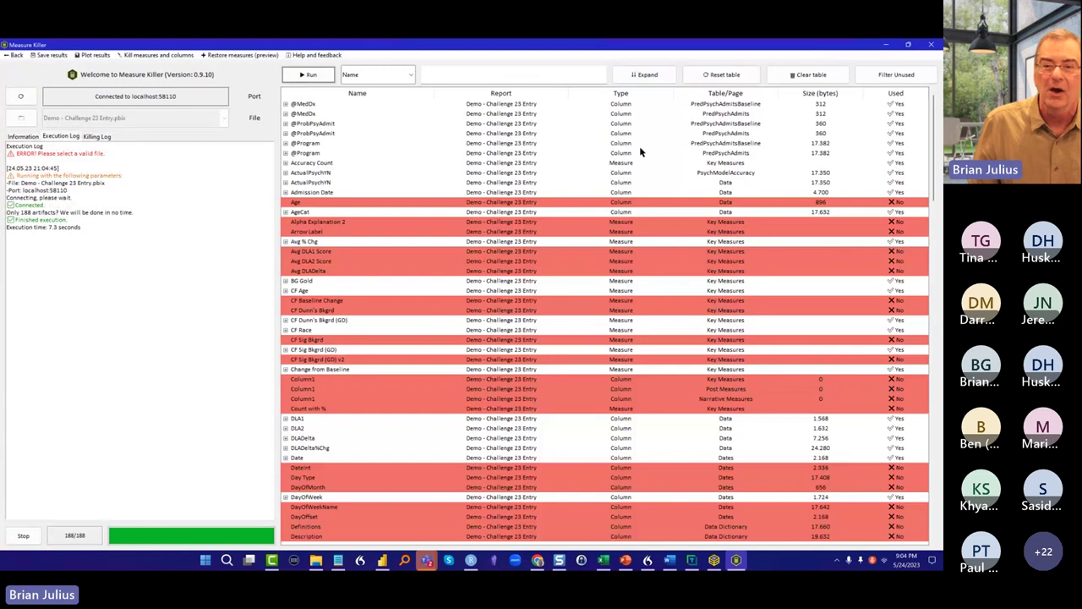
scroll(662, 187, down, 3)
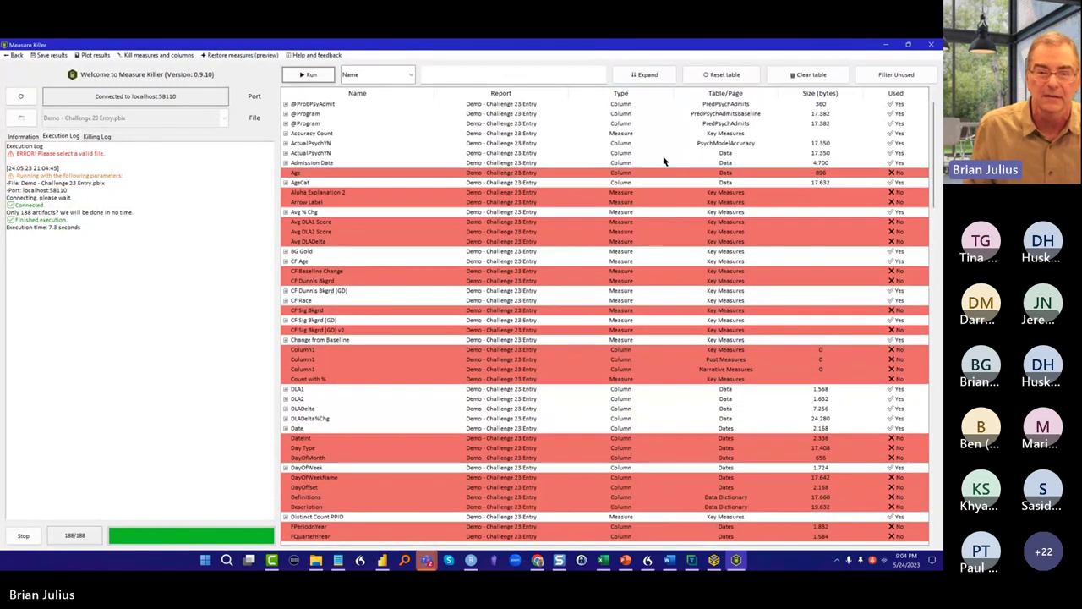
scroll(664, 163, down, 2)
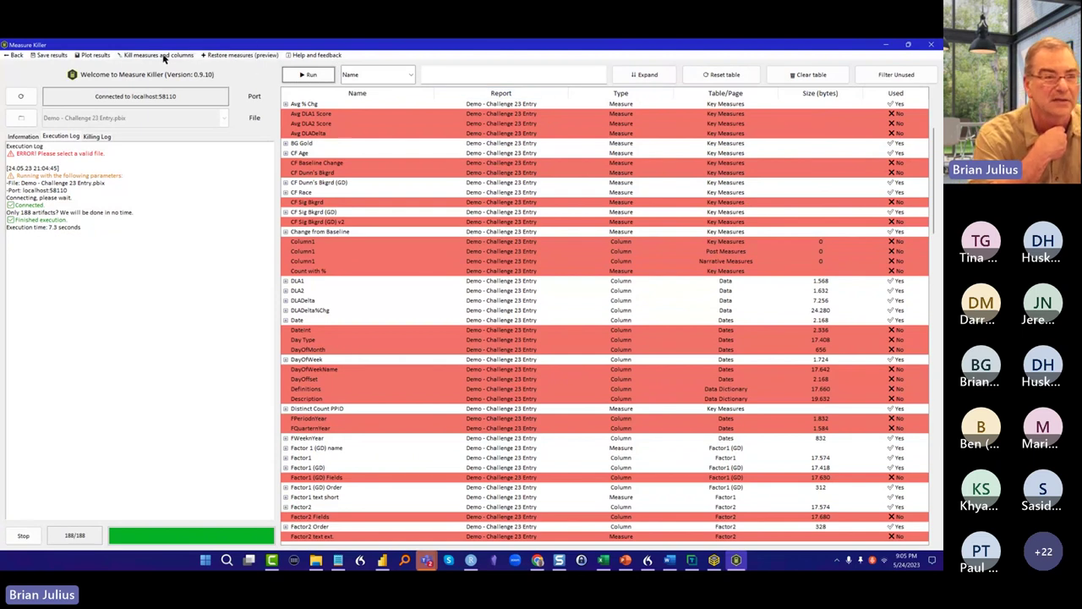
click(90, 55)
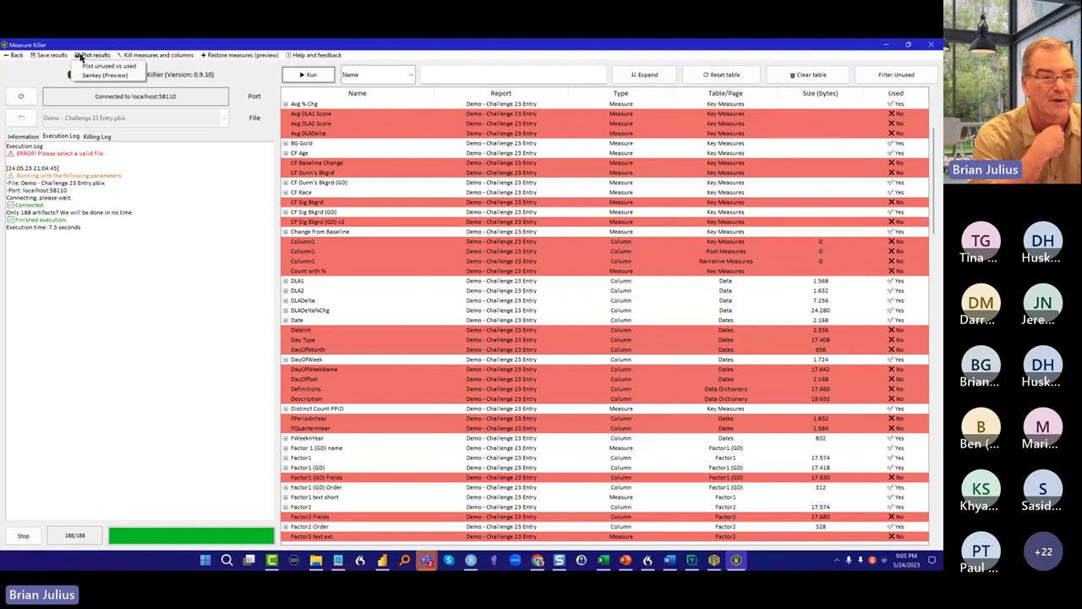
click(95, 65)
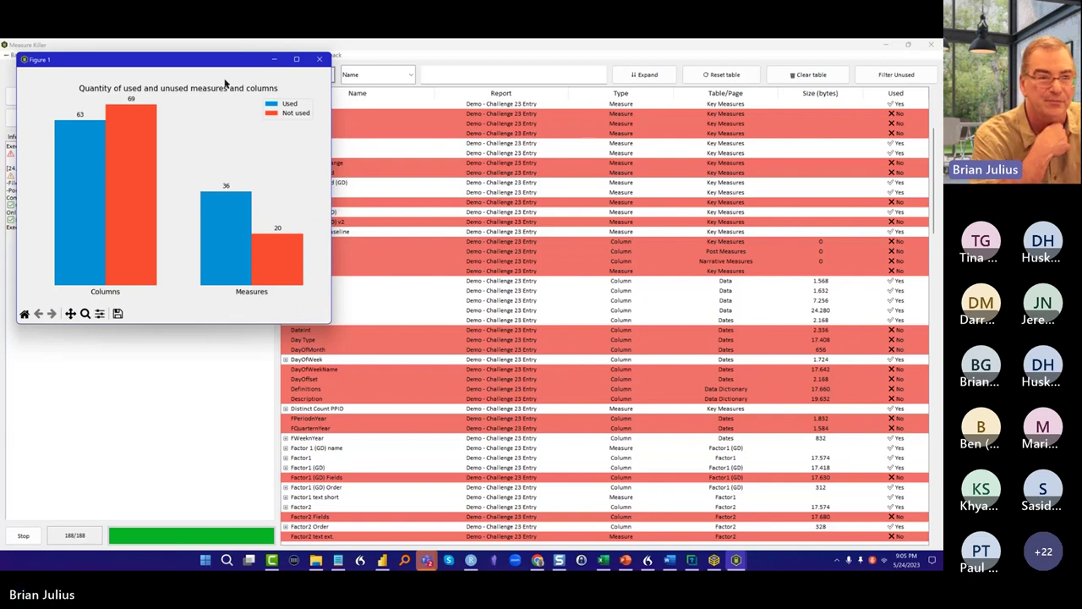
drag(210, 61, 227, 225)
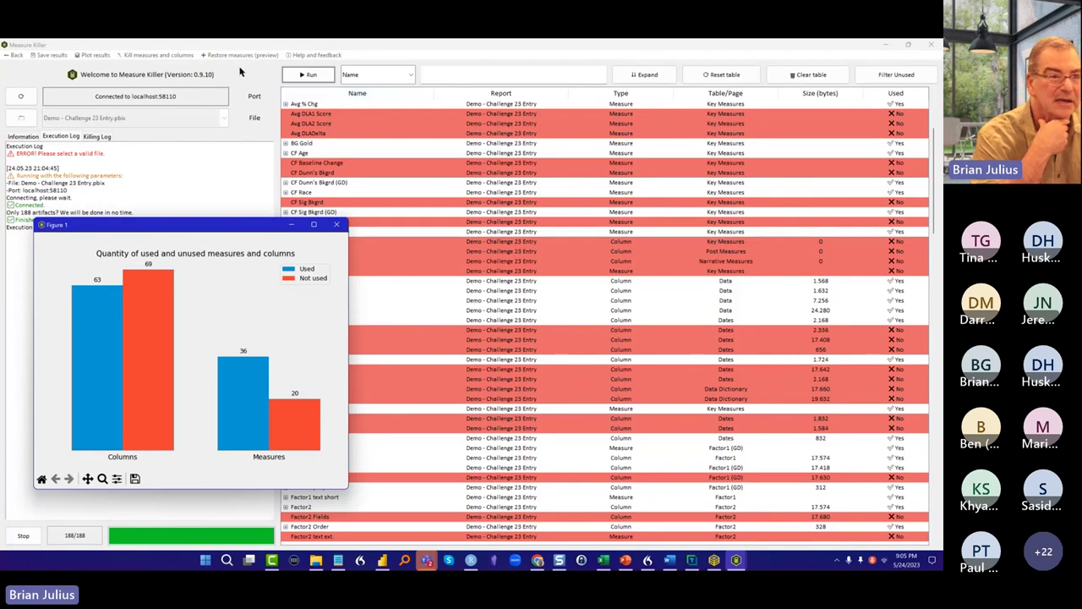
Kill all unused measures, confirm the deletion, and rescan the model, leaving 168 artifacts
click(169, 55)
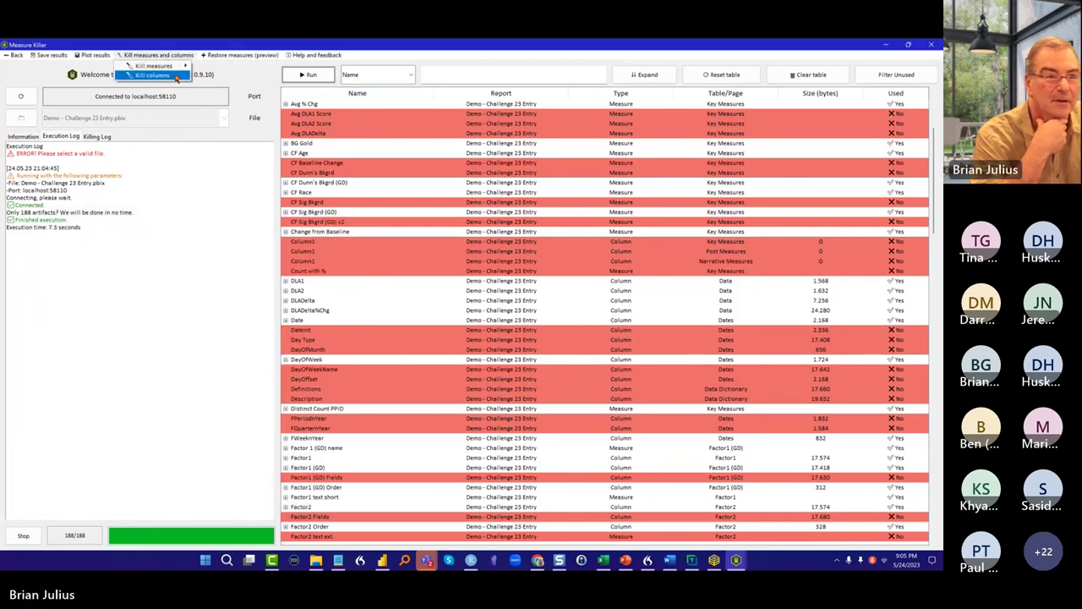
mouse_move(173, 66)
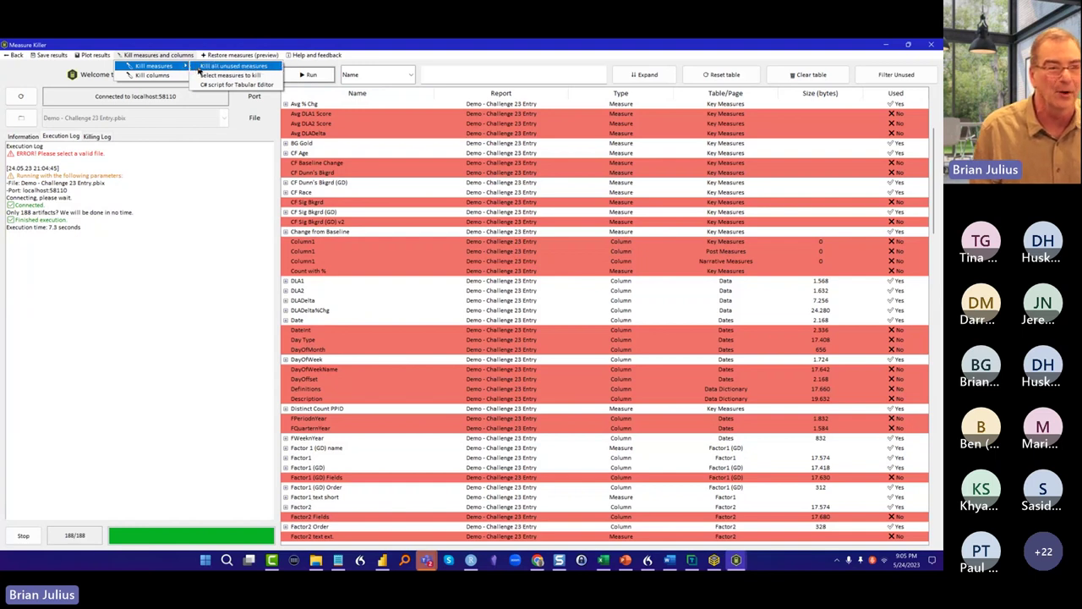
click(199, 67)
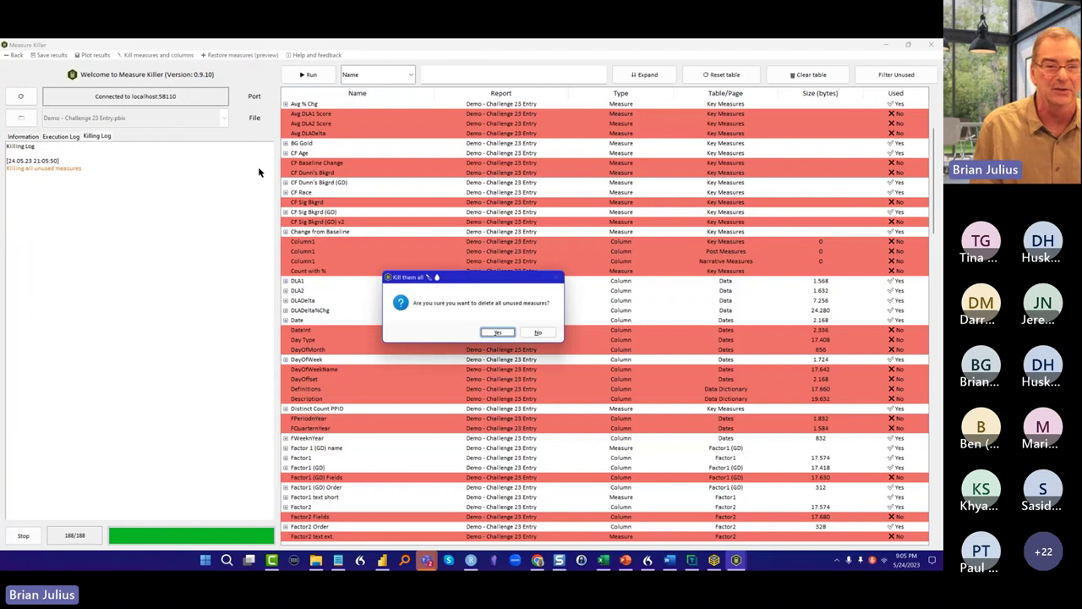
click(495, 331)
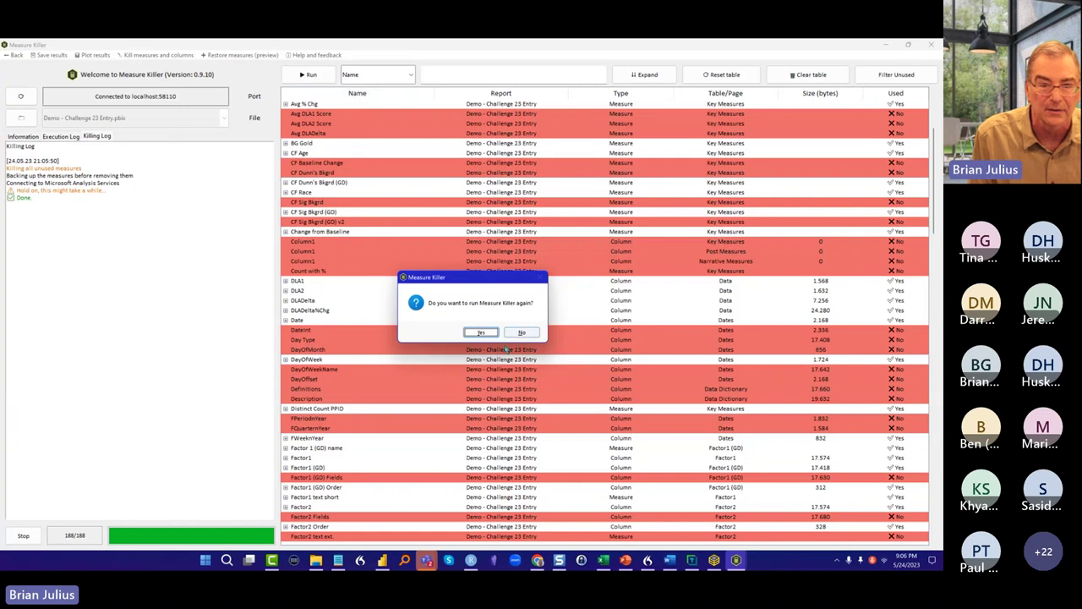
click(480, 333)
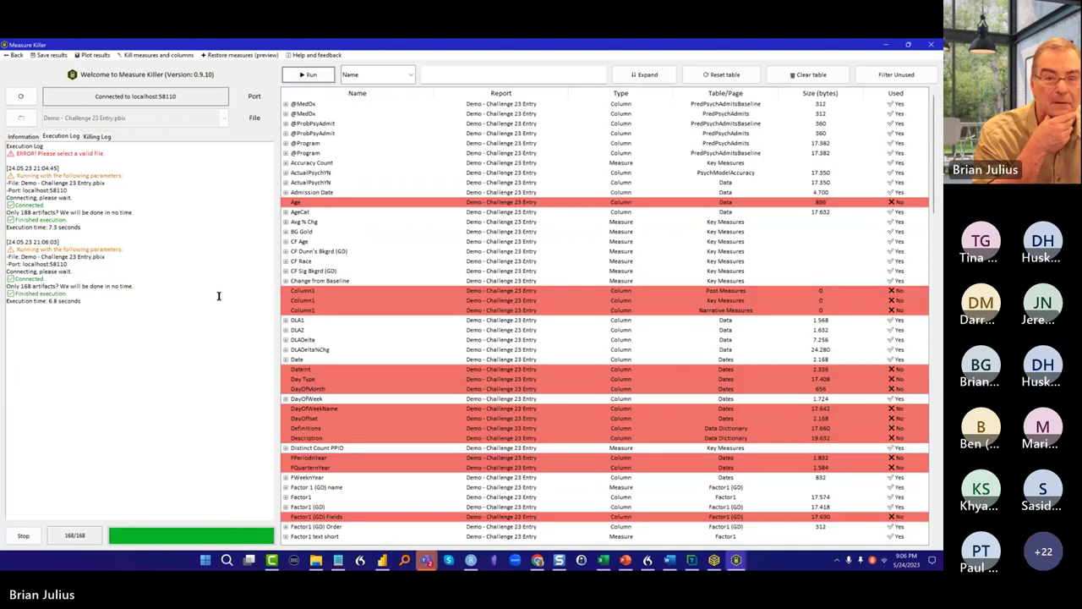
Scroll through the rescanned results and choose Kill columns from the removal options
scroll(520, 278, down, 5)
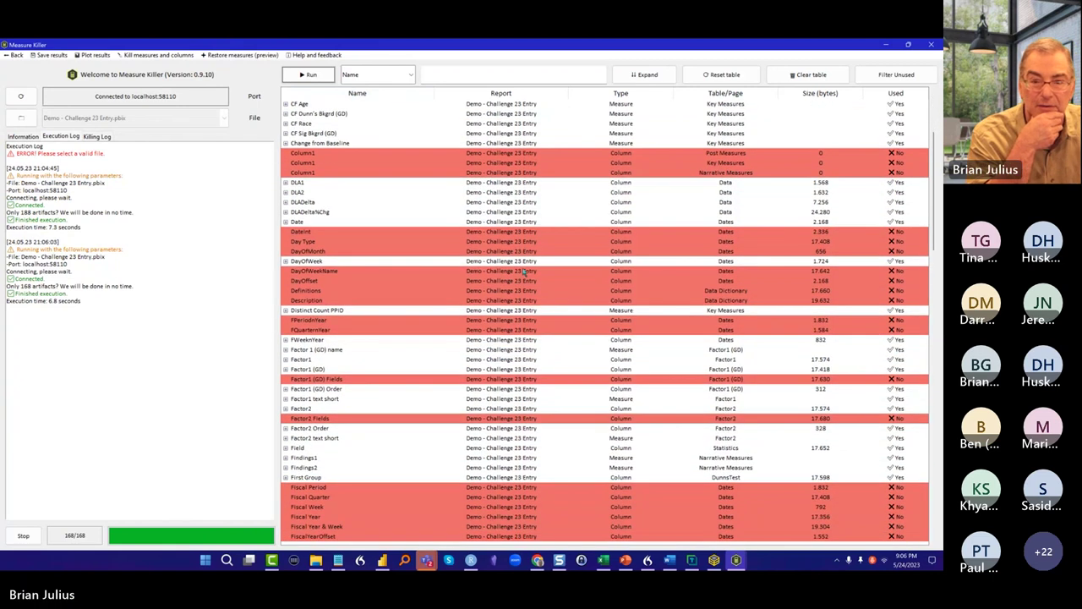
scroll(524, 272, down, 5)
scroll(524, 273, down, 6)
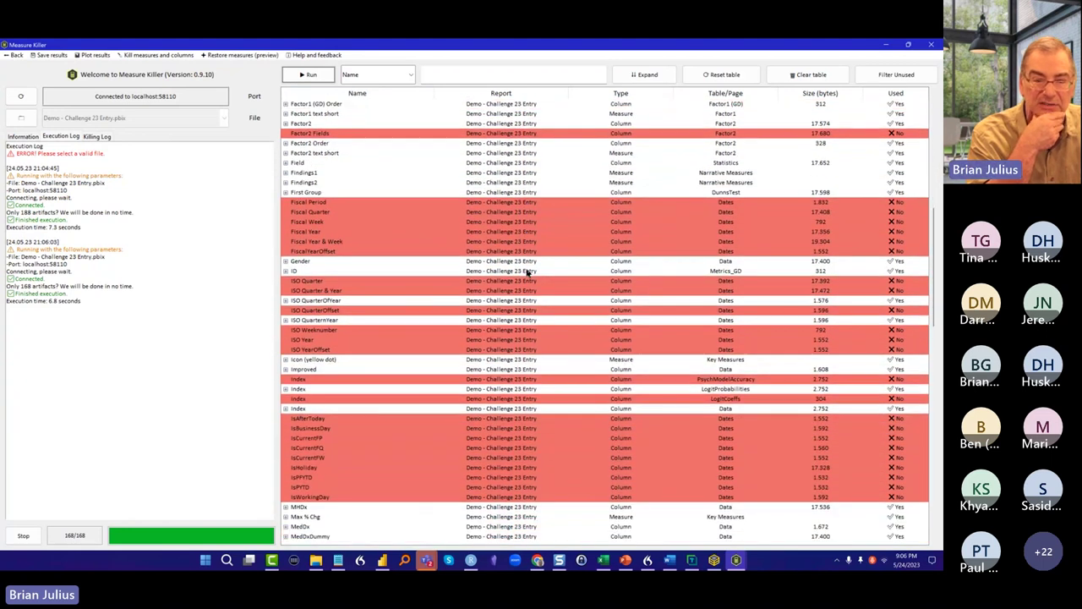
click(161, 56)
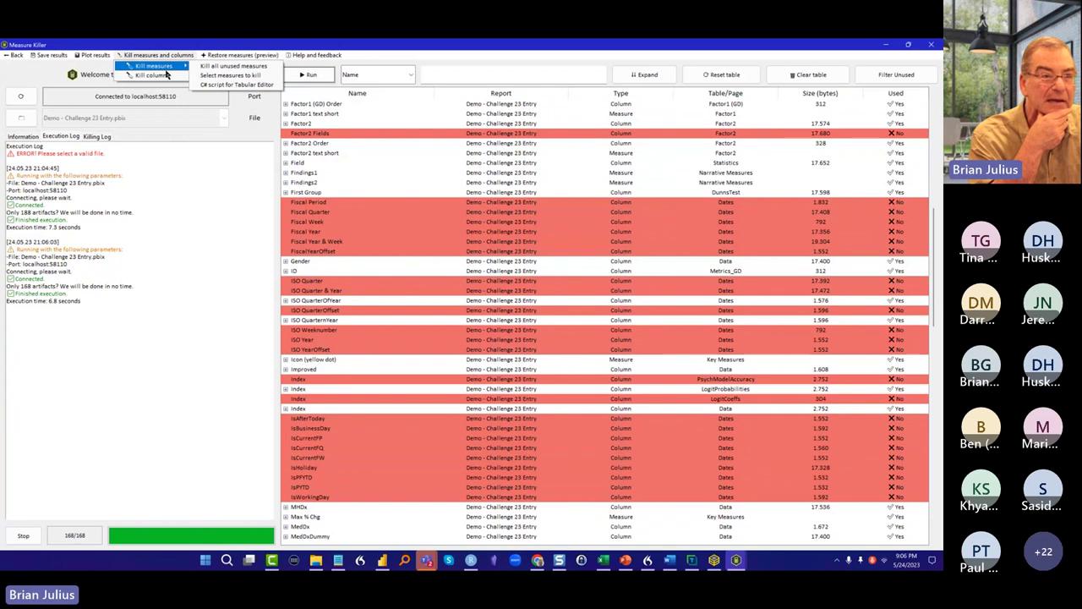
click(154, 75)
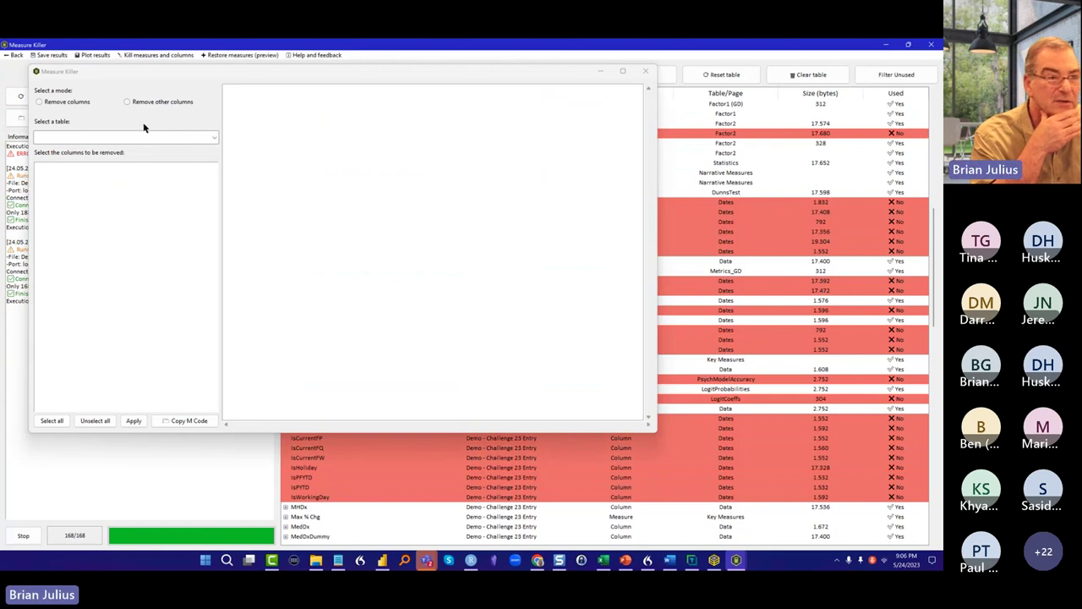
In Remove columns mode, pick the Dates table and select all its unused columns
click(69, 104)
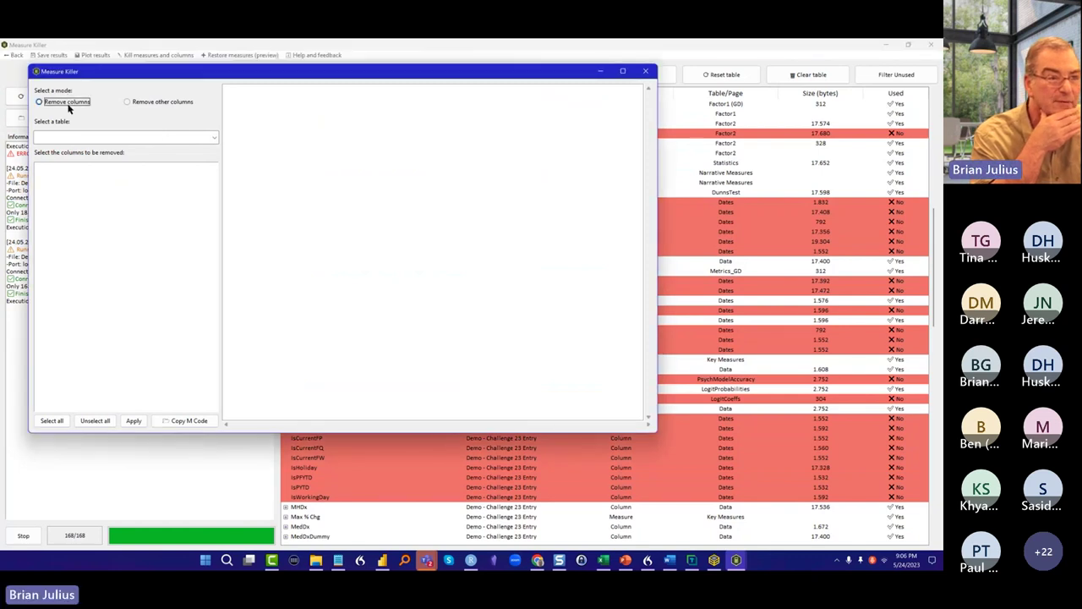
click(88, 138)
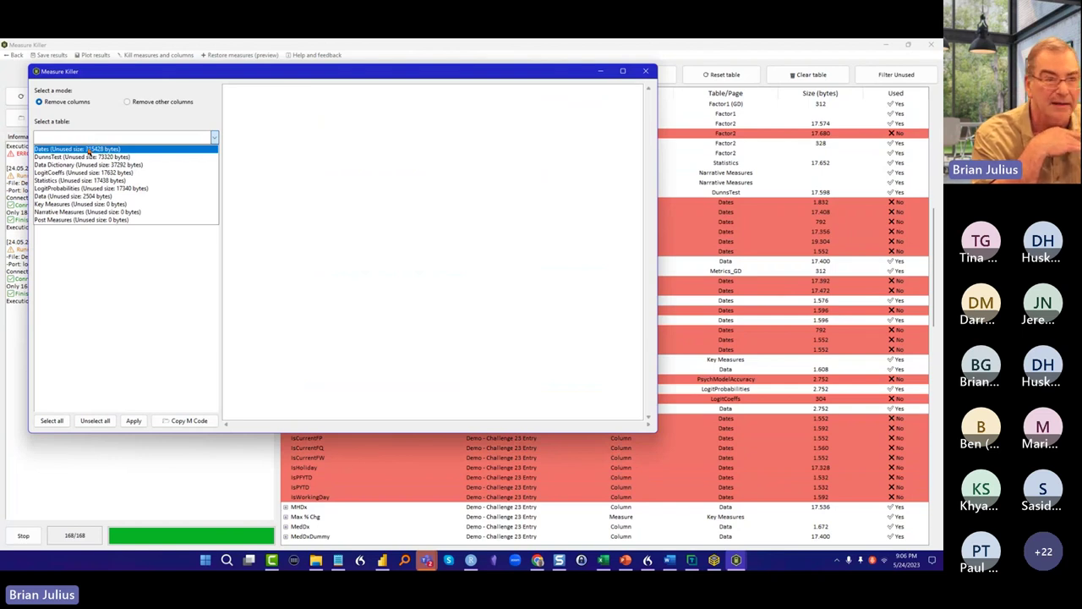
click(89, 149)
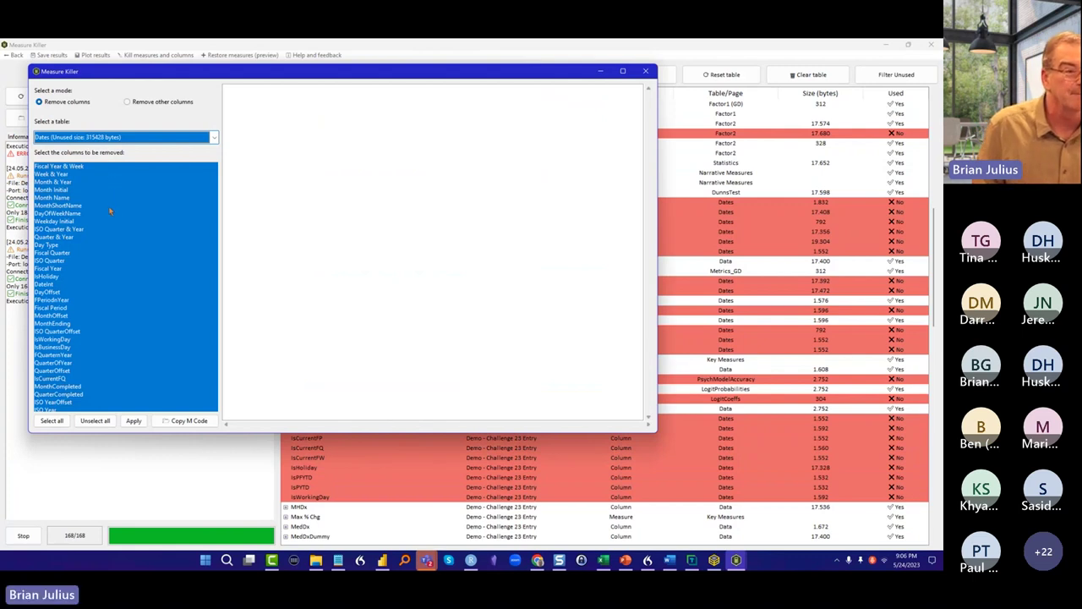
scroll(112, 343, down, 5)
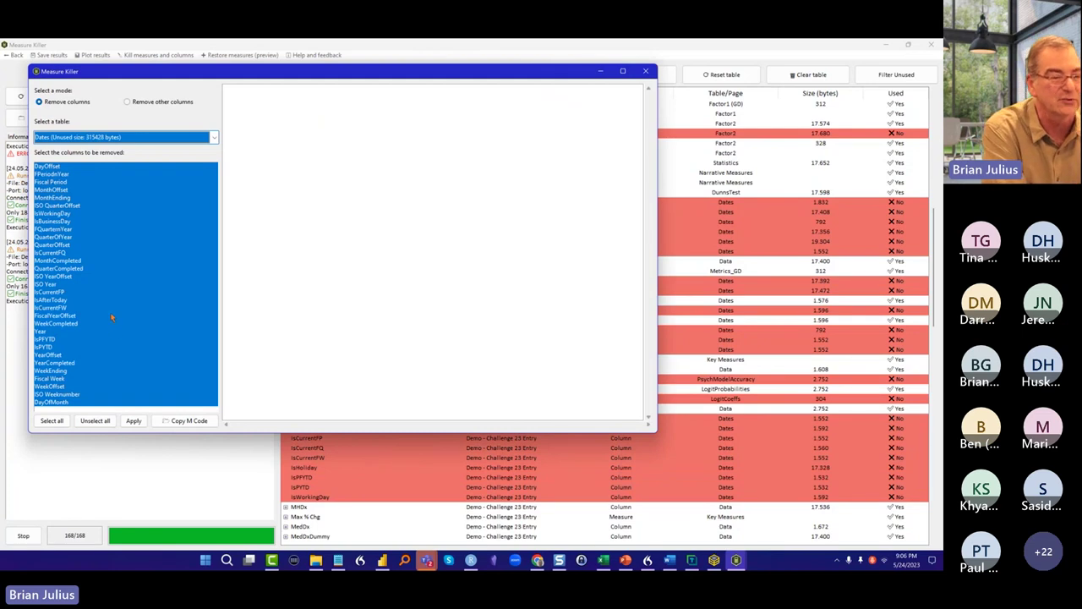
click(55, 421)
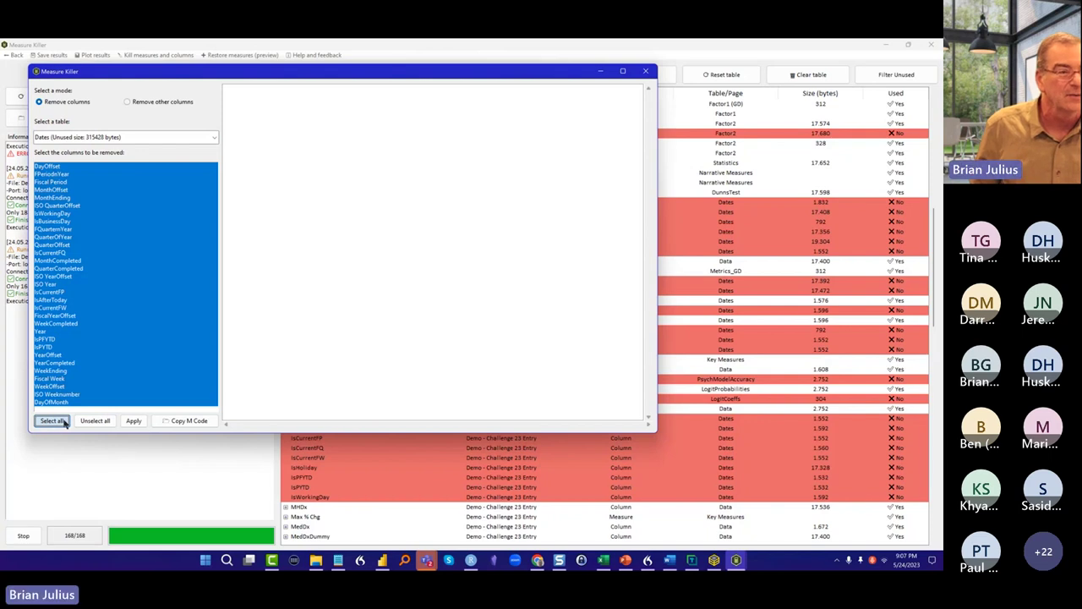
Generate and copy the Table.RemoveColumns M code, then minimize the column removal window
click(133, 421)
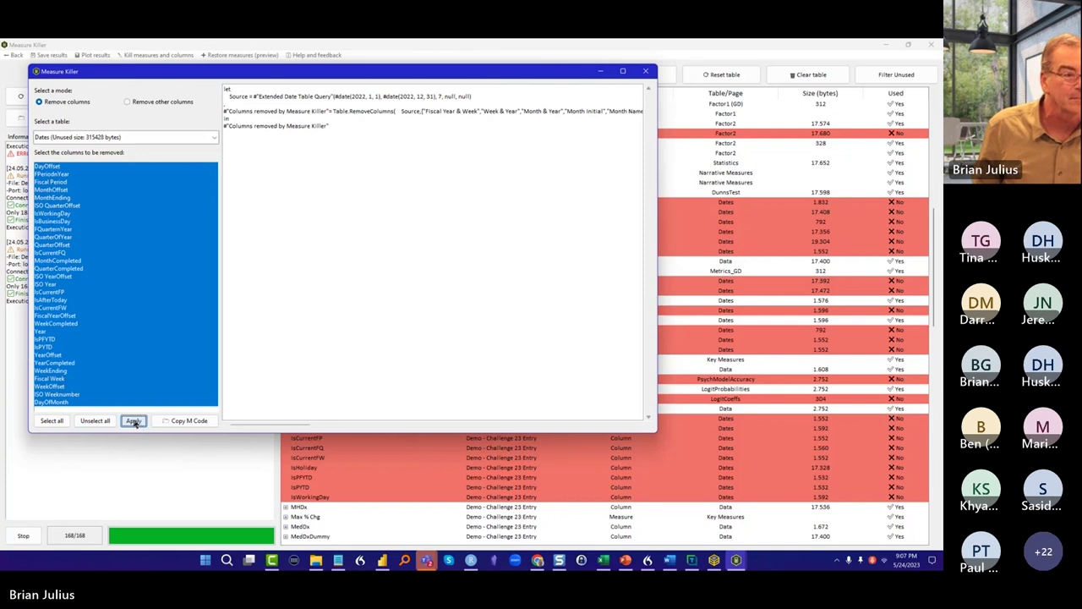
click(180, 424)
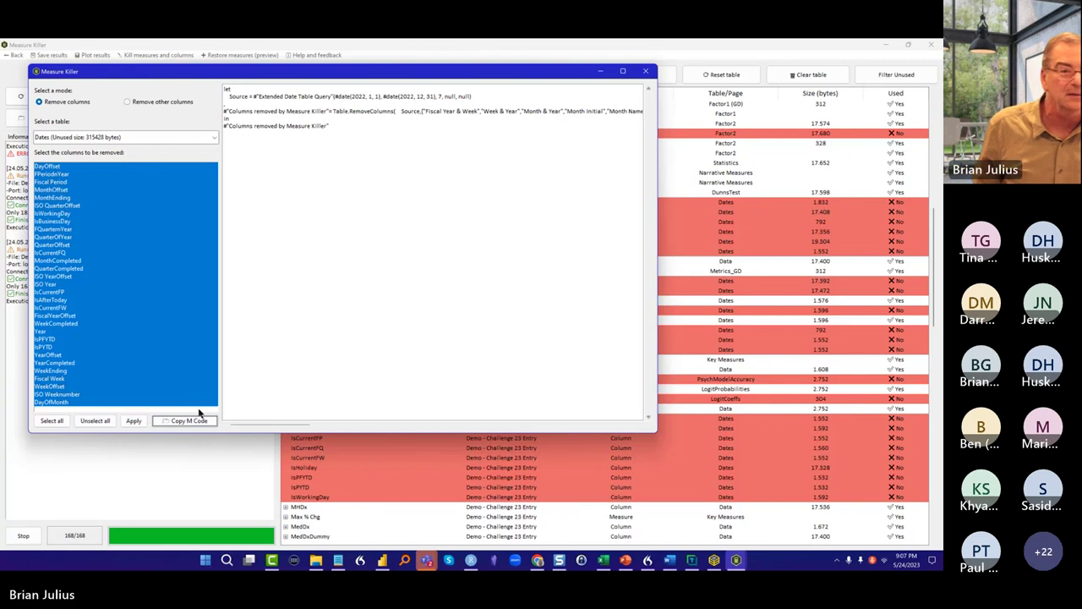
click(348, 91)
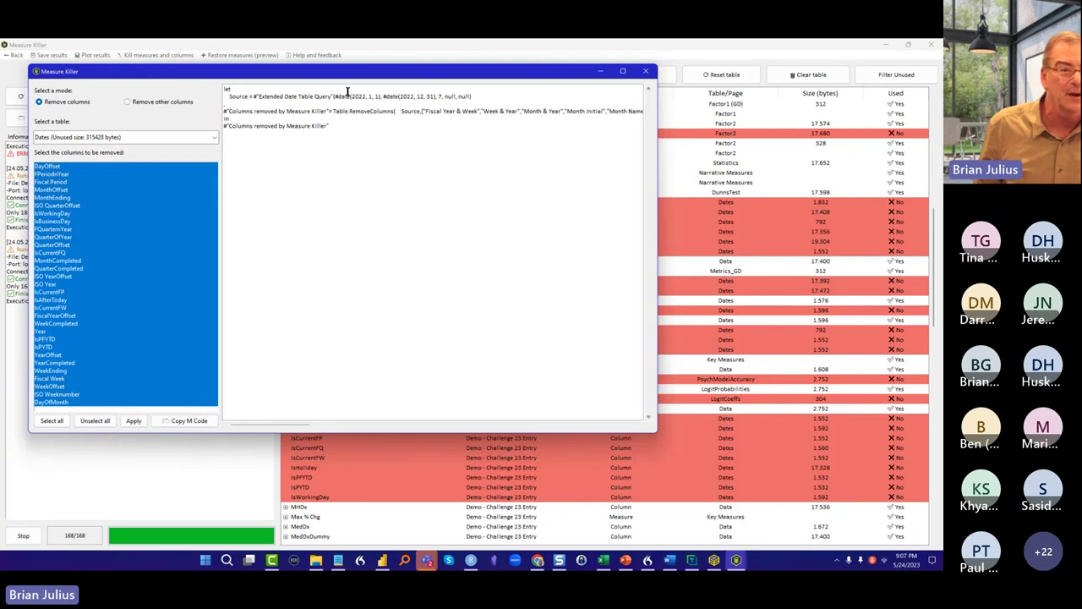
key(ctrl+a)
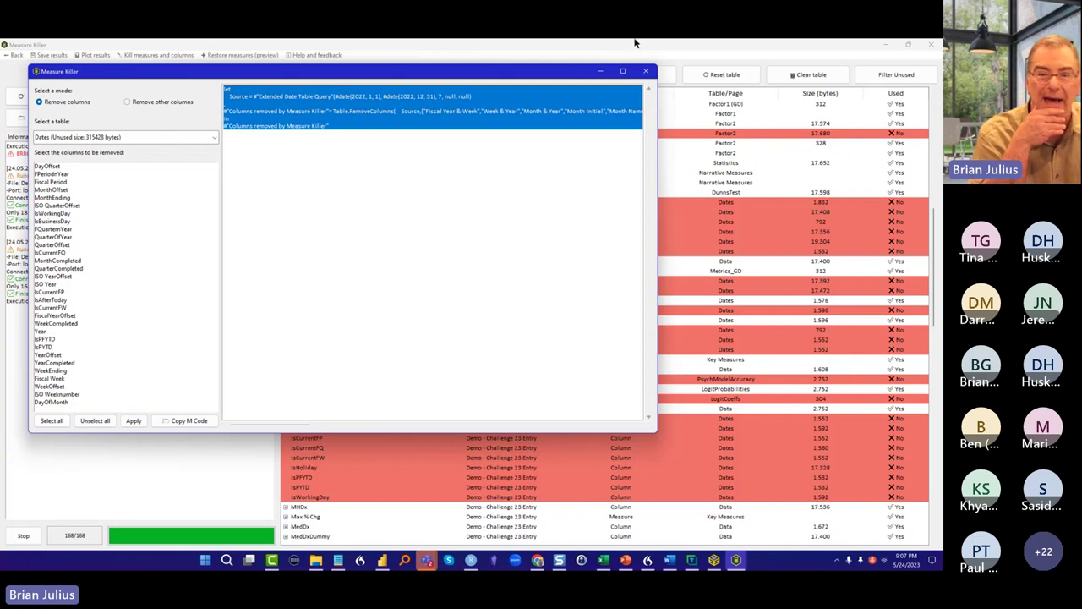
click(599, 73)
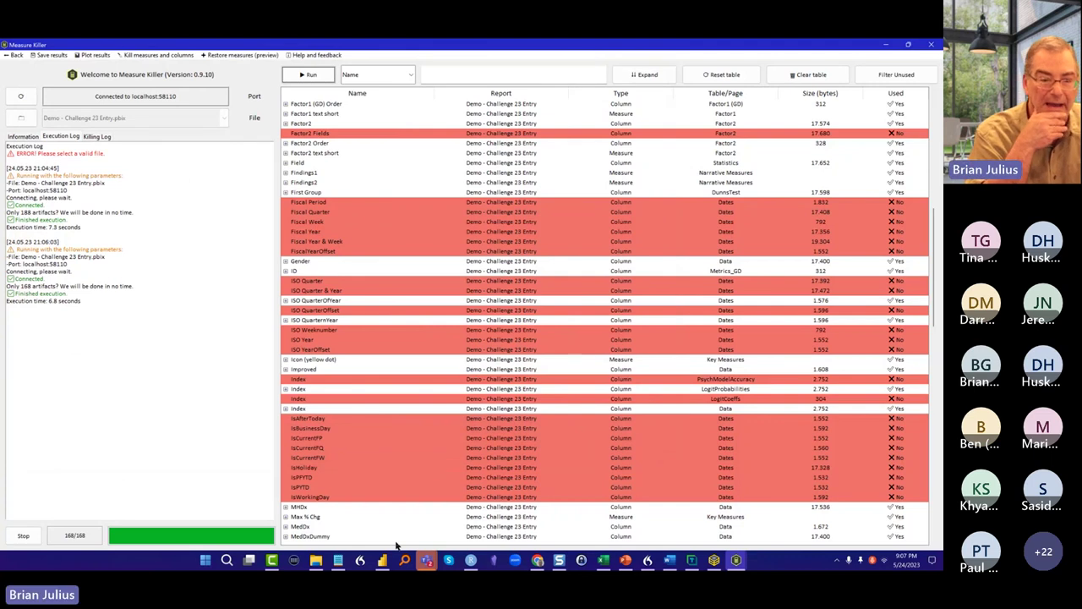
Switch to the Challenge 23 report and open the Dates query in Power Query's Advanced Editor
click(382, 560)
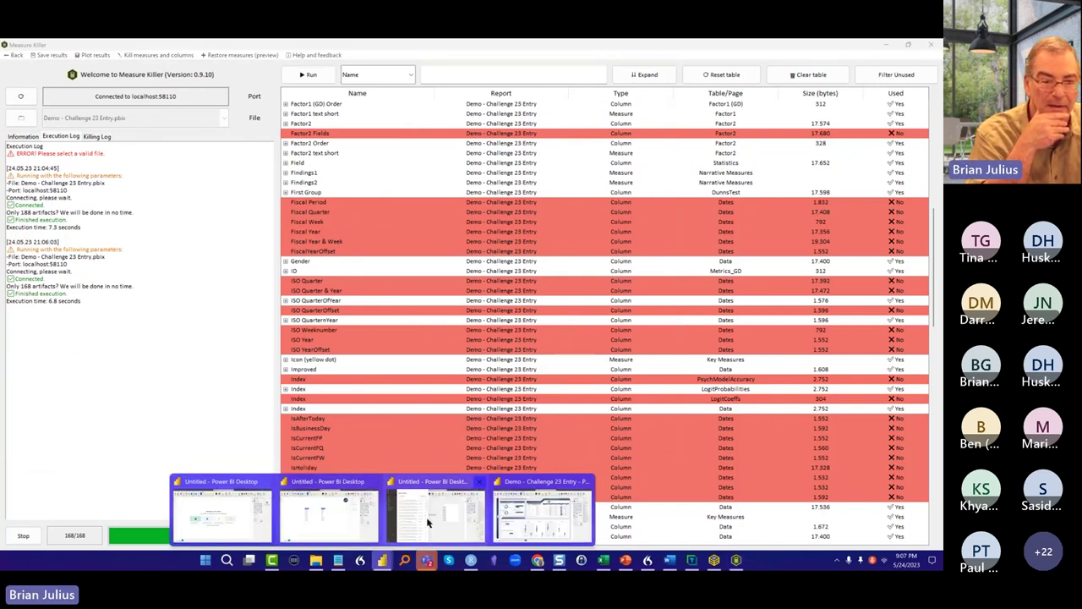
click(524, 500)
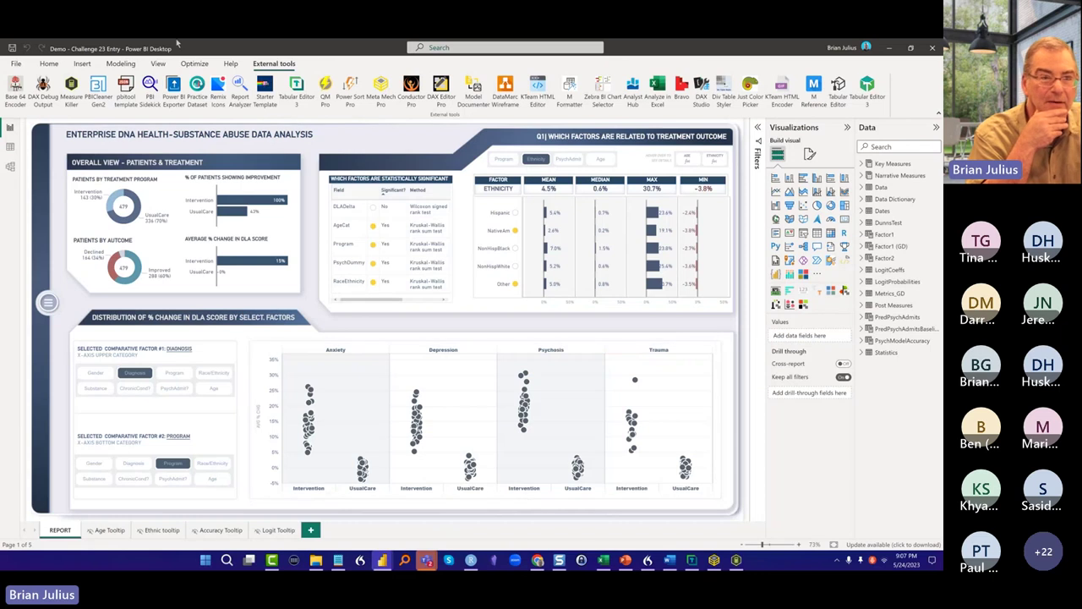
click(49, 64)
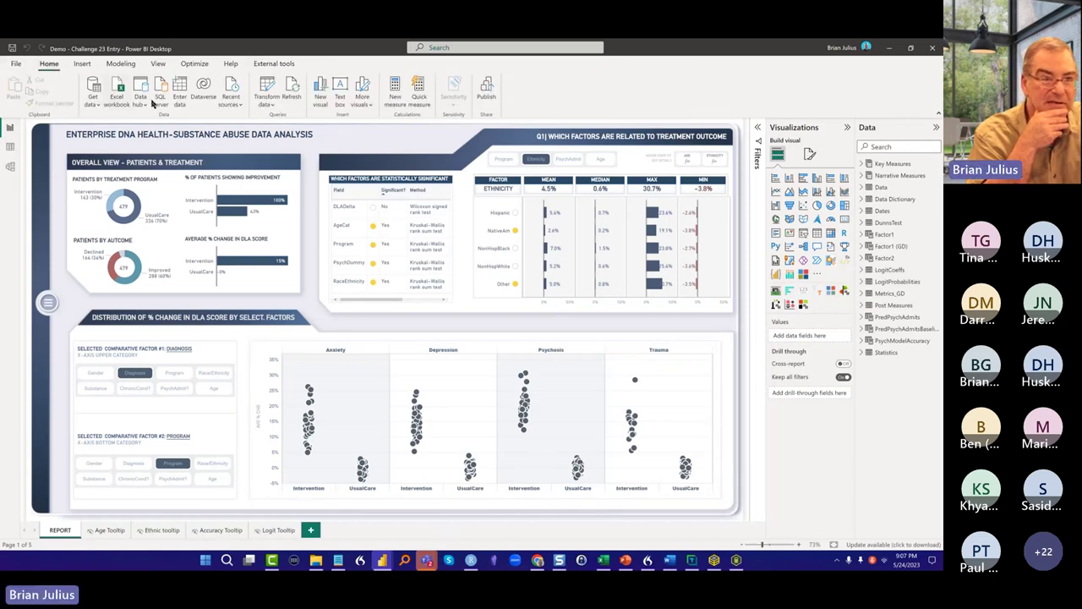
click(268, 85)
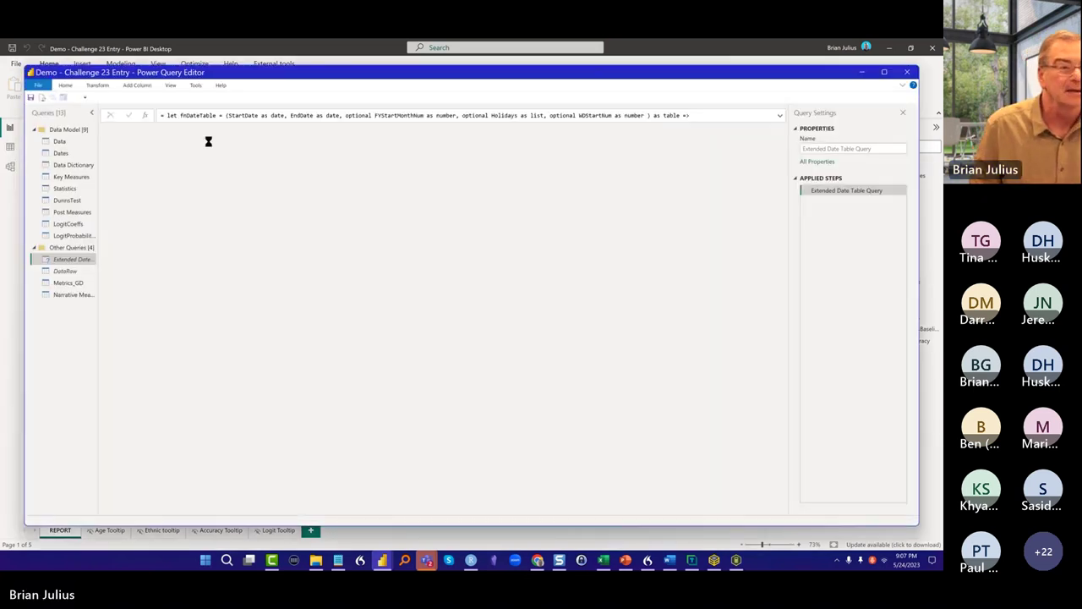
click(59, 153)
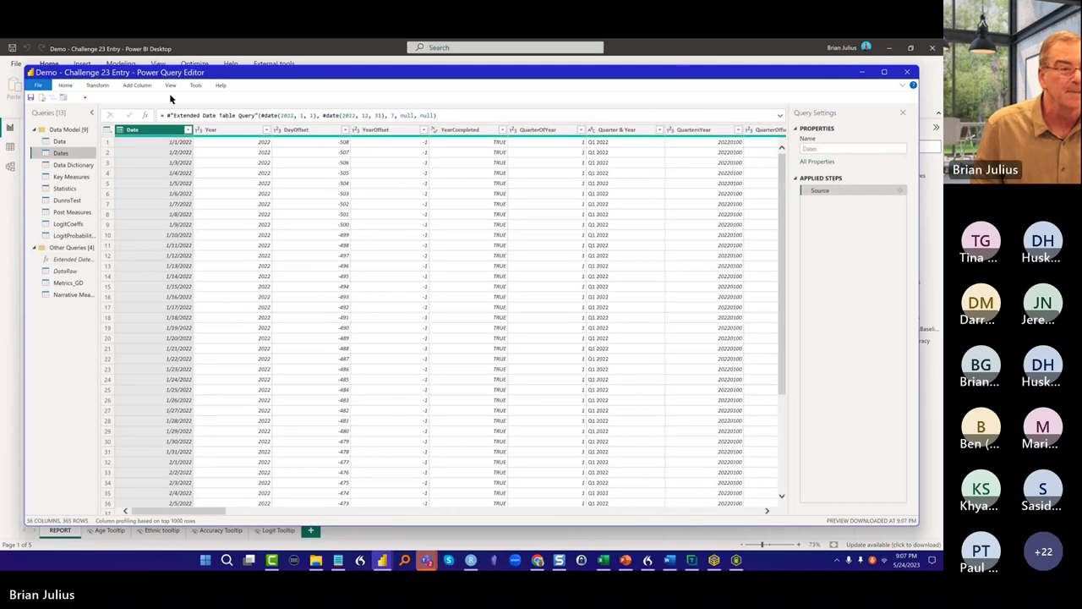
click(65, 86)
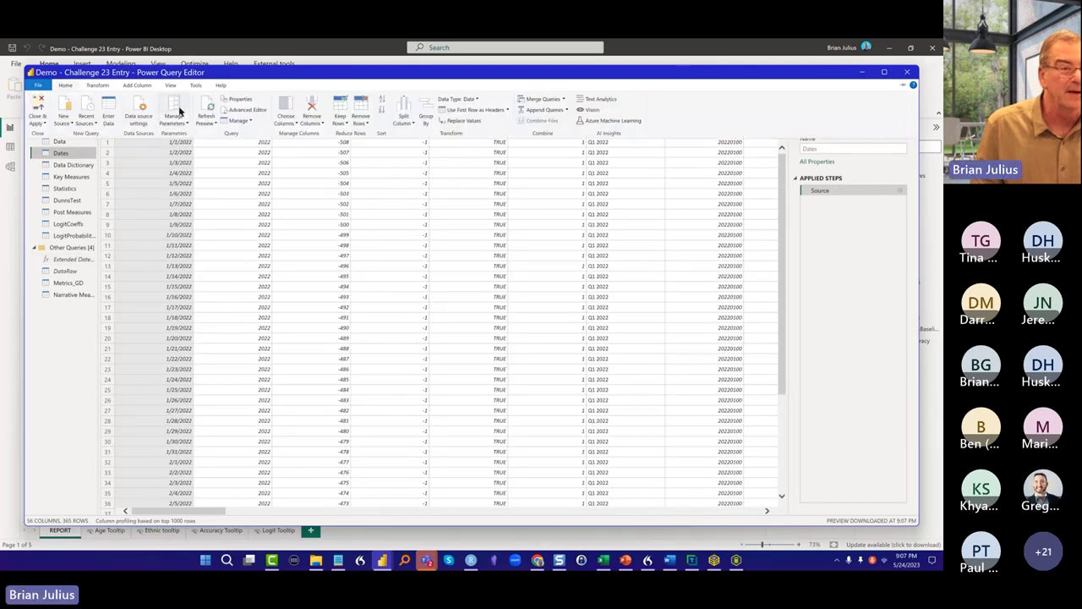
click(240, 110)
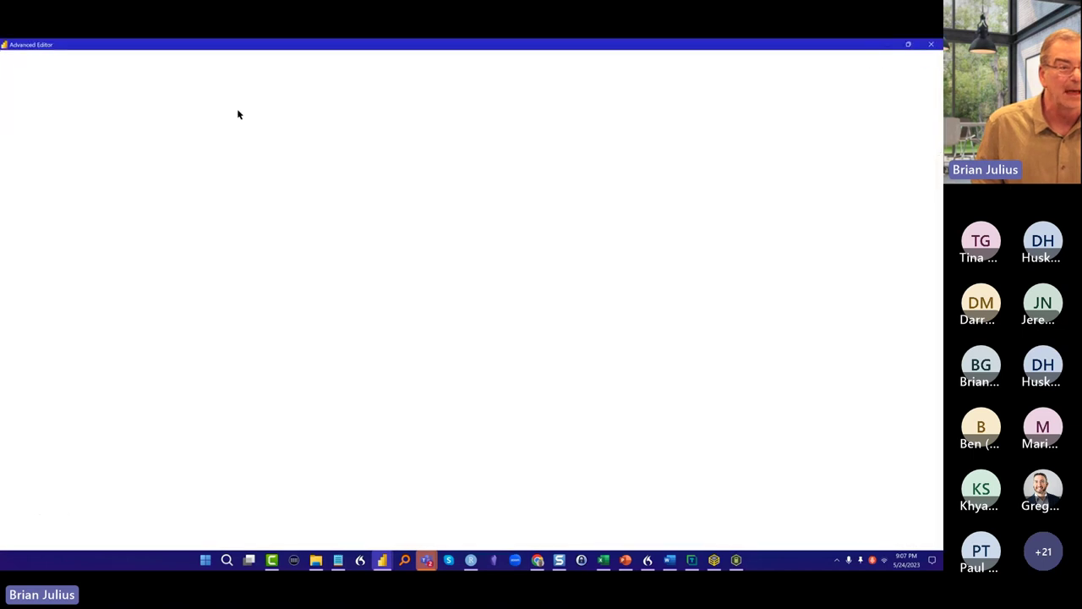
Replace the Dates query code with Measure Killer's column-removing version and apply changes to the model
click(211, 133)
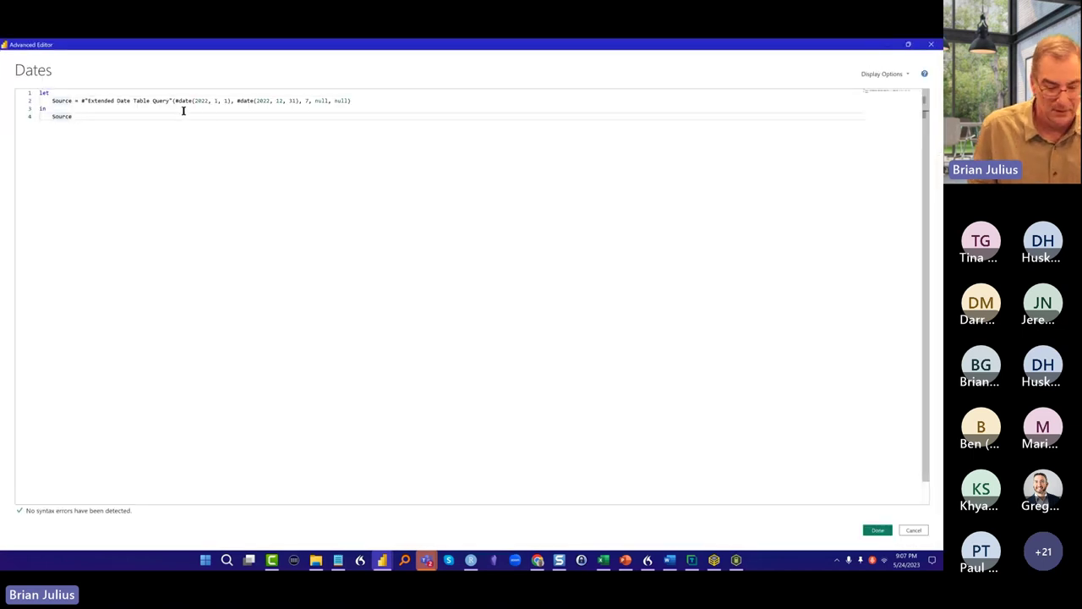
key(ctrl+a)
key(ctrl+v)
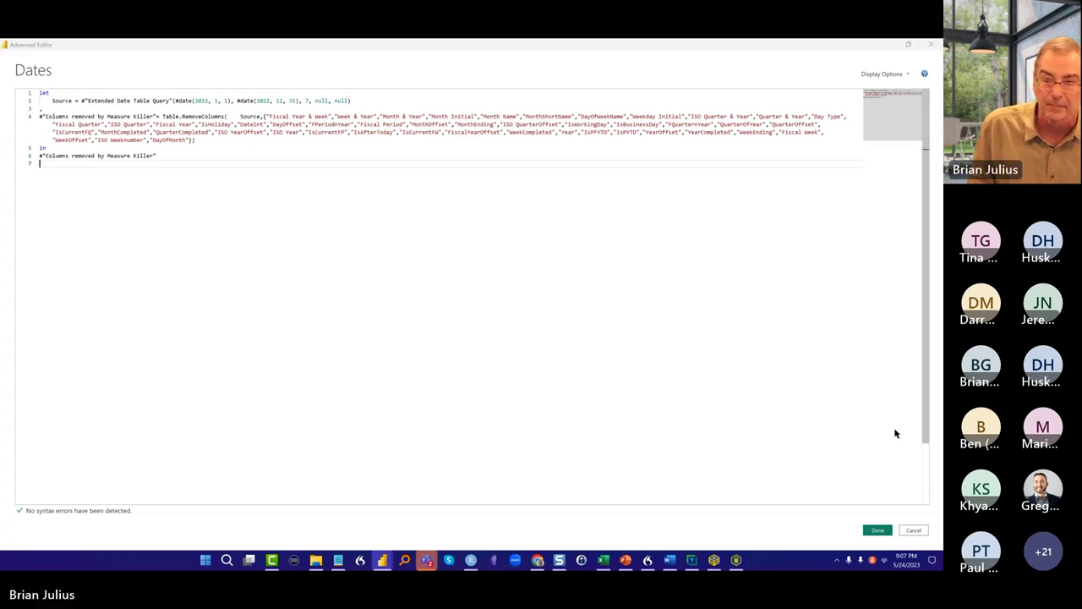
click(880, 531)
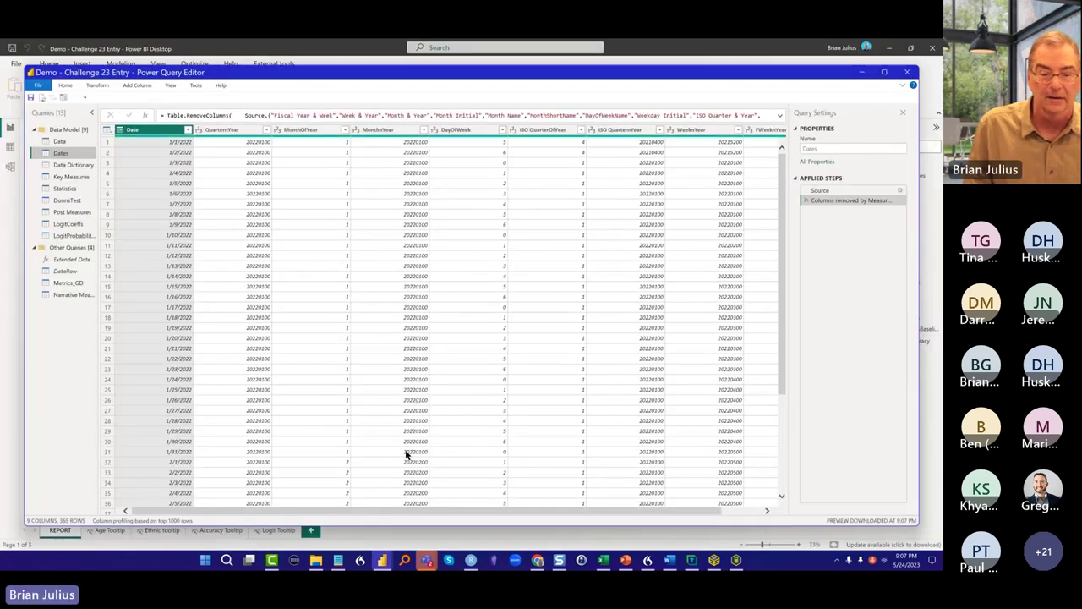
drag(437, 515, 523, 464)
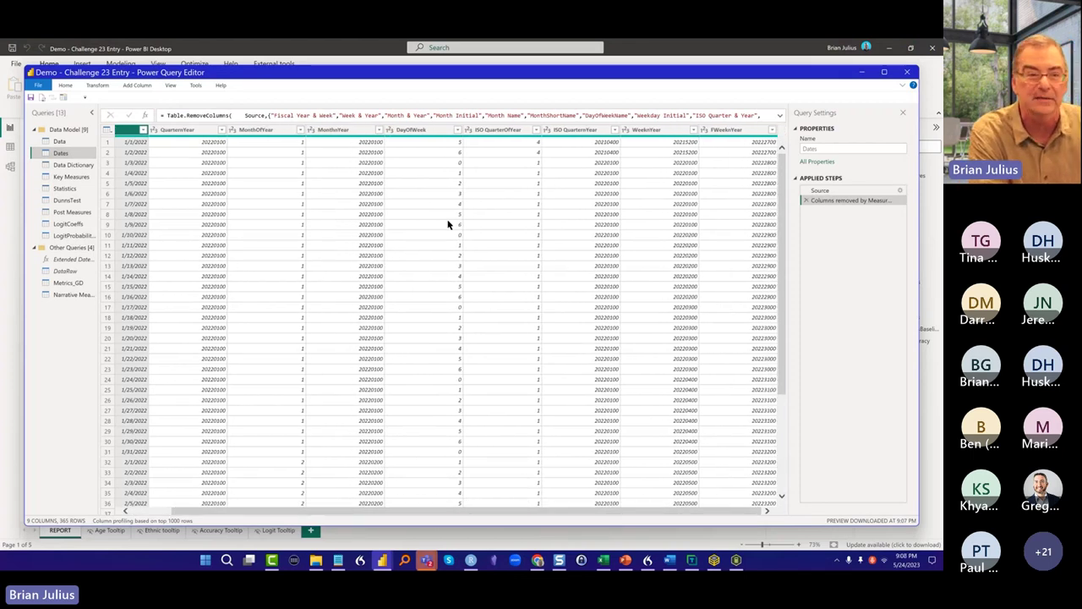
click(868, 76)
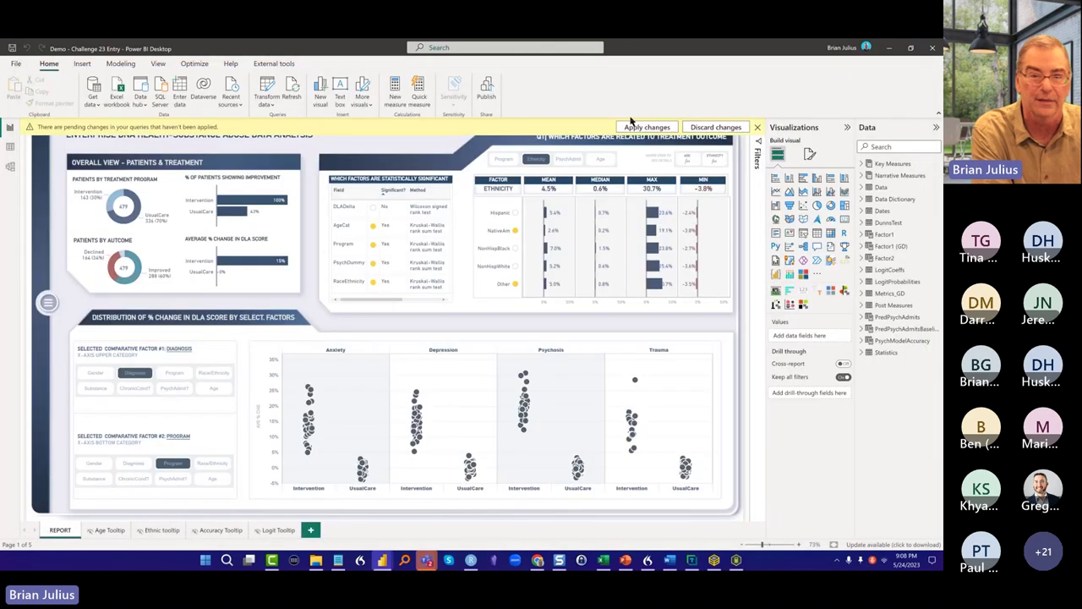
click(632, 127)
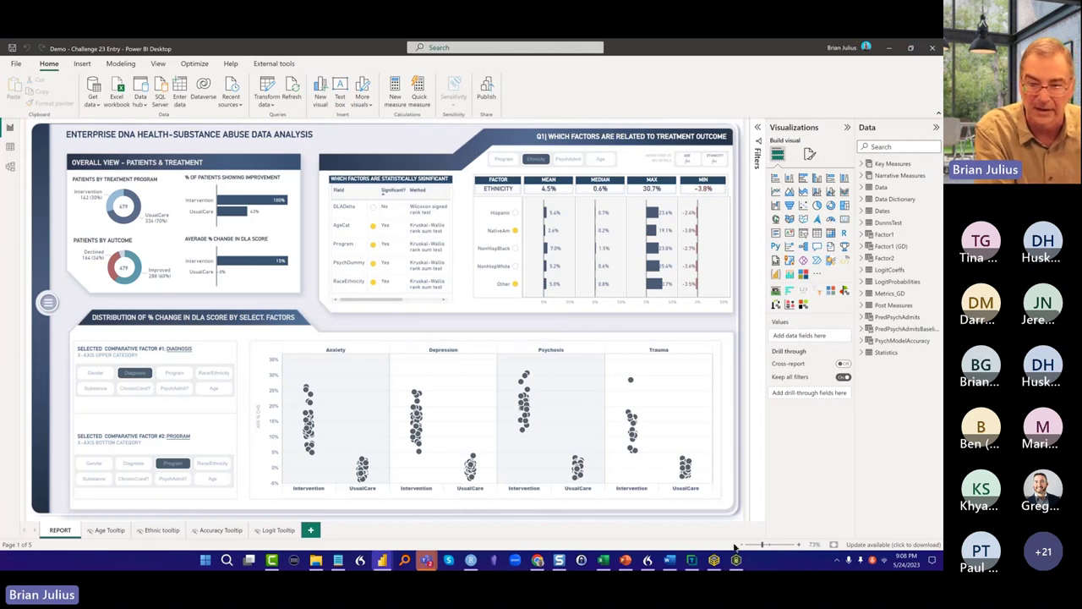
Rerun the Measure Killer analysis, now at 121 artifacts, then minimize it to return to the report
mouse_move(735, 560)
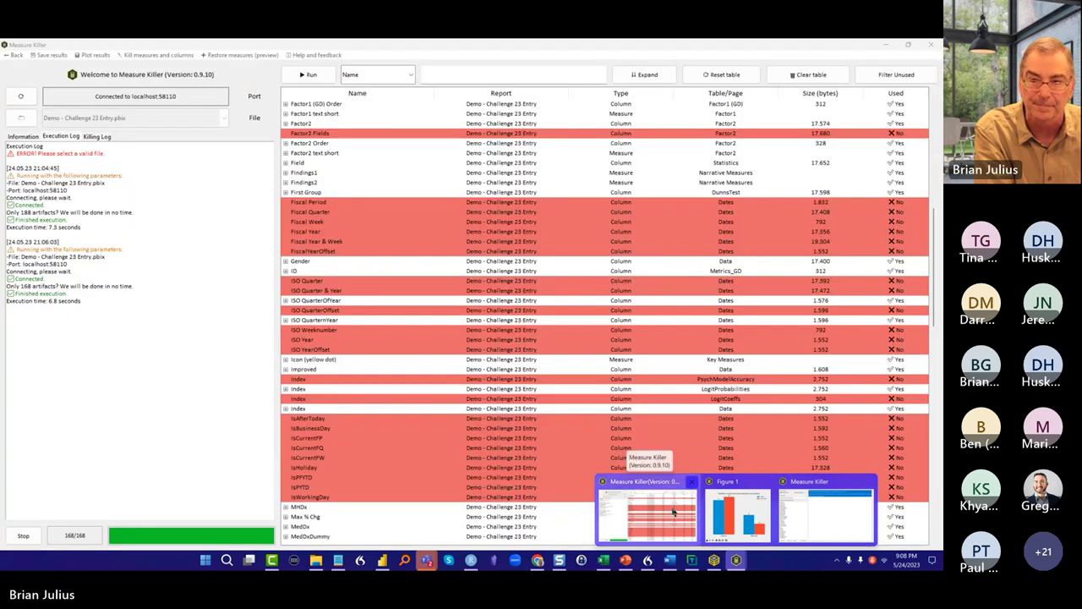
click(675, 513)
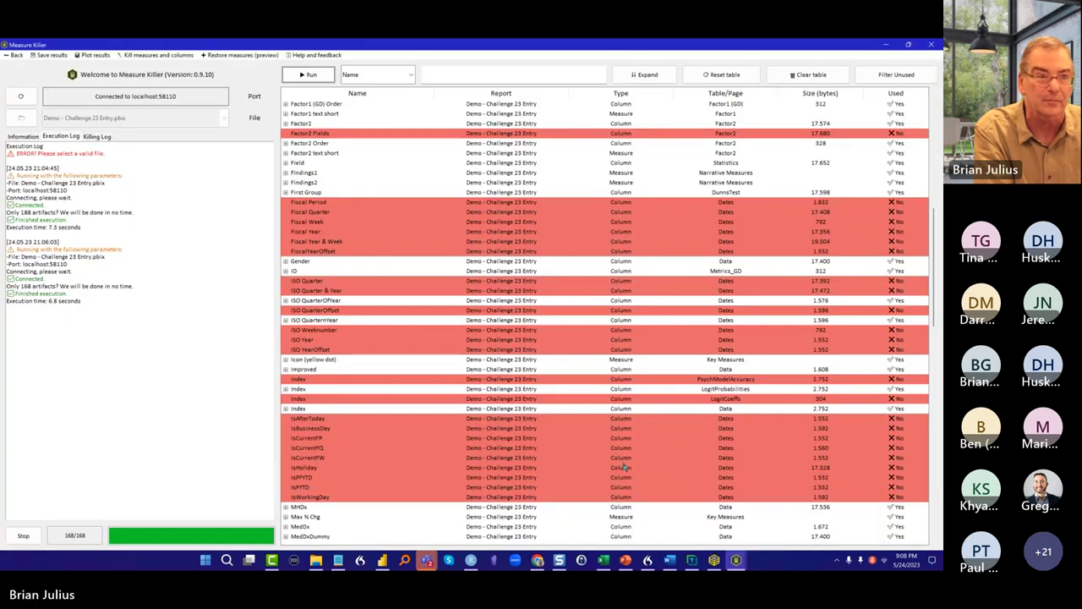
click(323, 74)
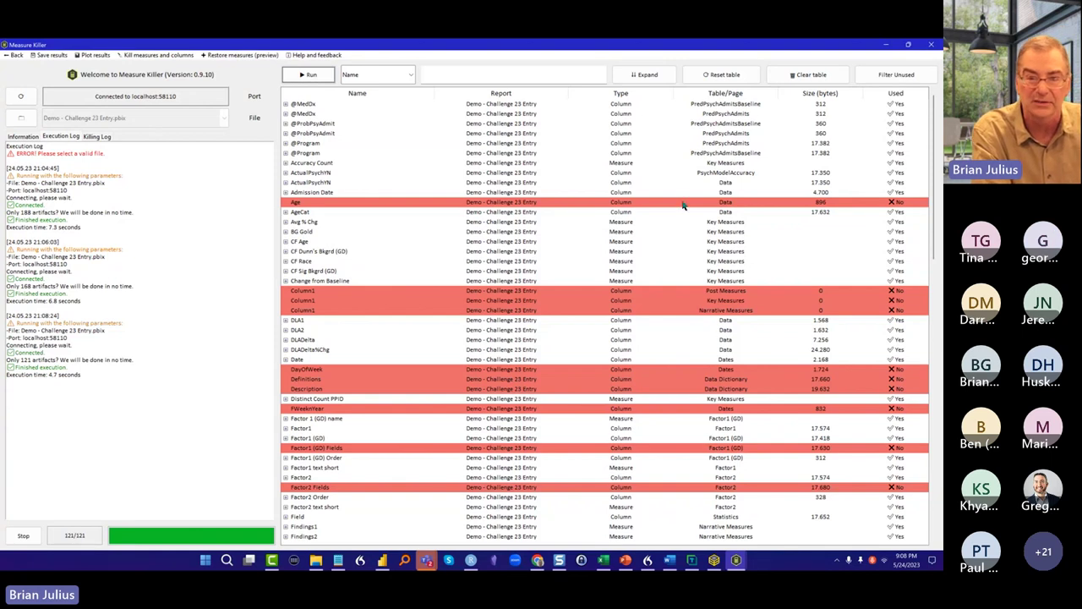
scroll(689, 193, down, 6)
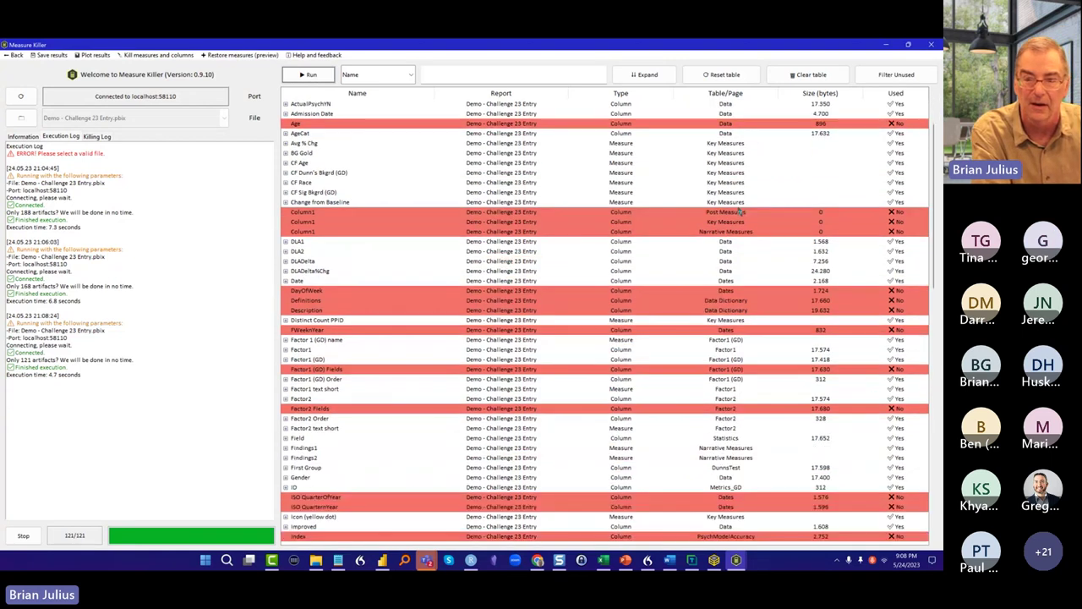
scroll(739, 212, down, 20)
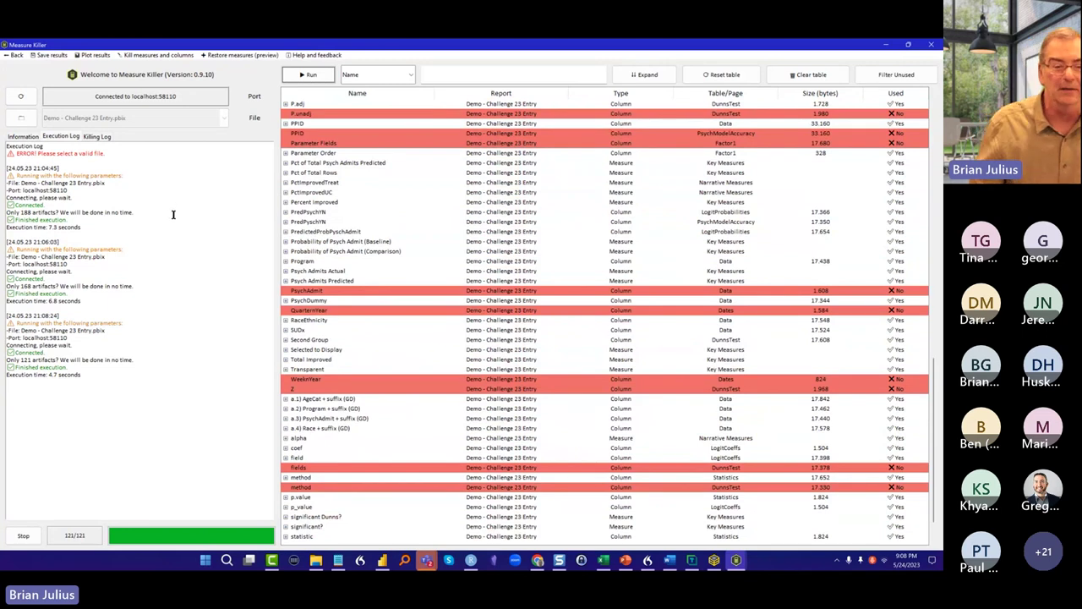
click(888, 45)
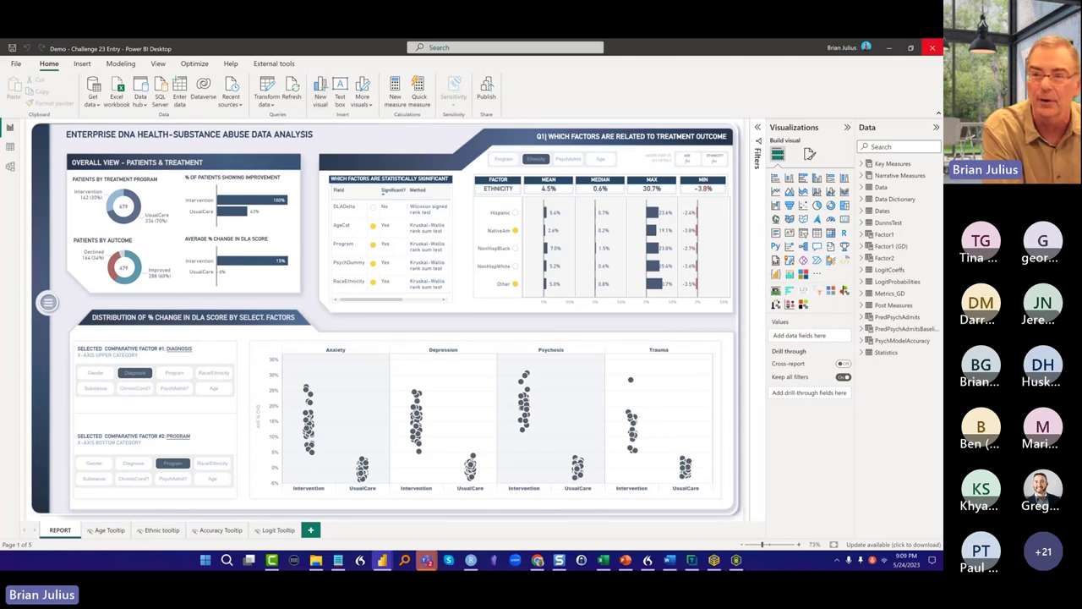
Close the Challenge 23 report without saving and close the Figure 1 chart window
click(929, 47)
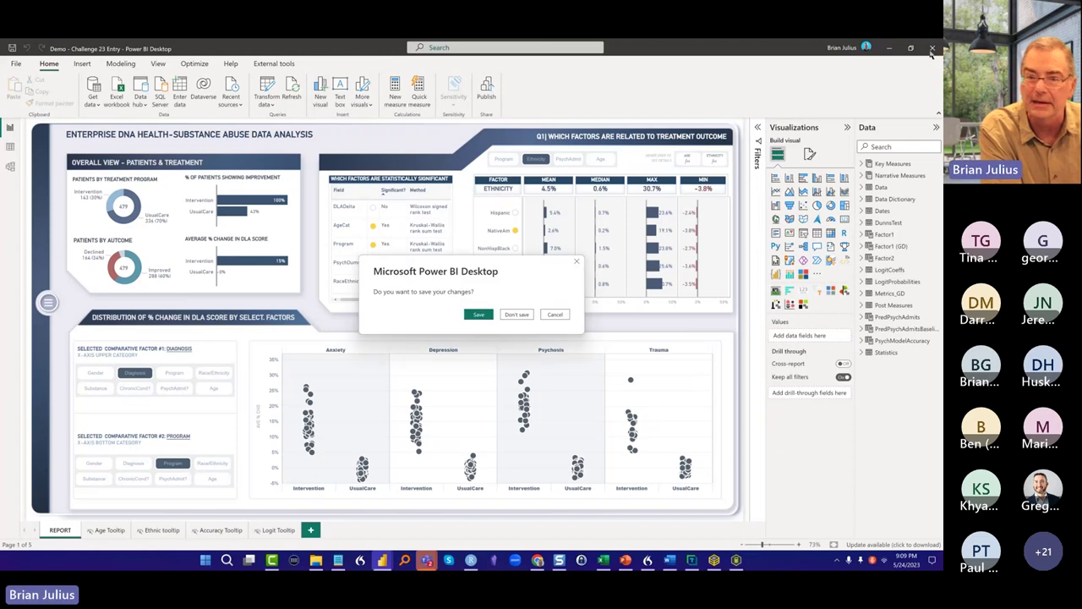
click(513, 315)
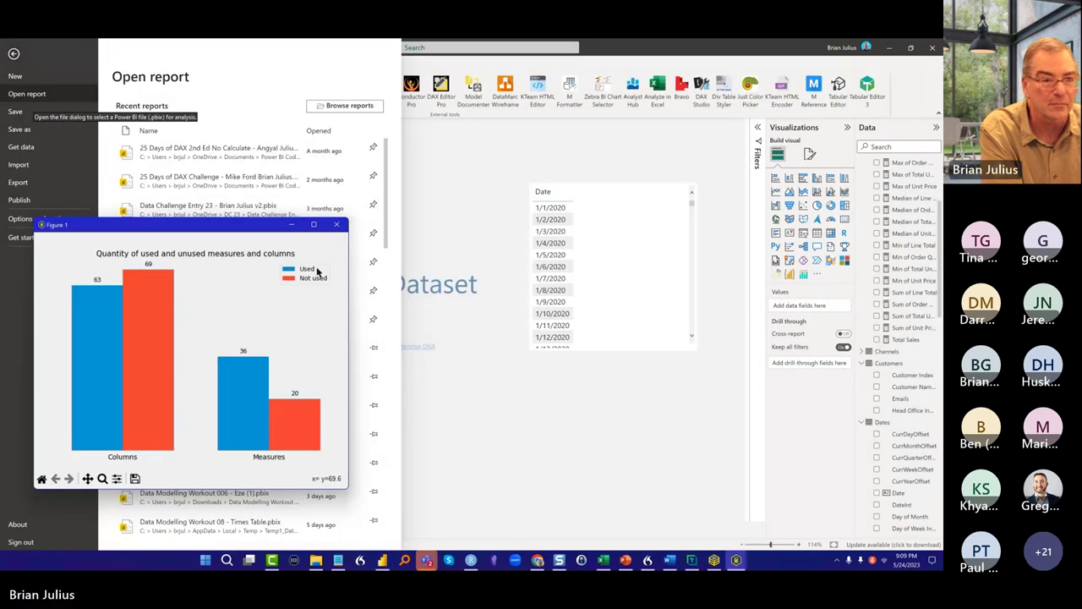
click(337, 225)
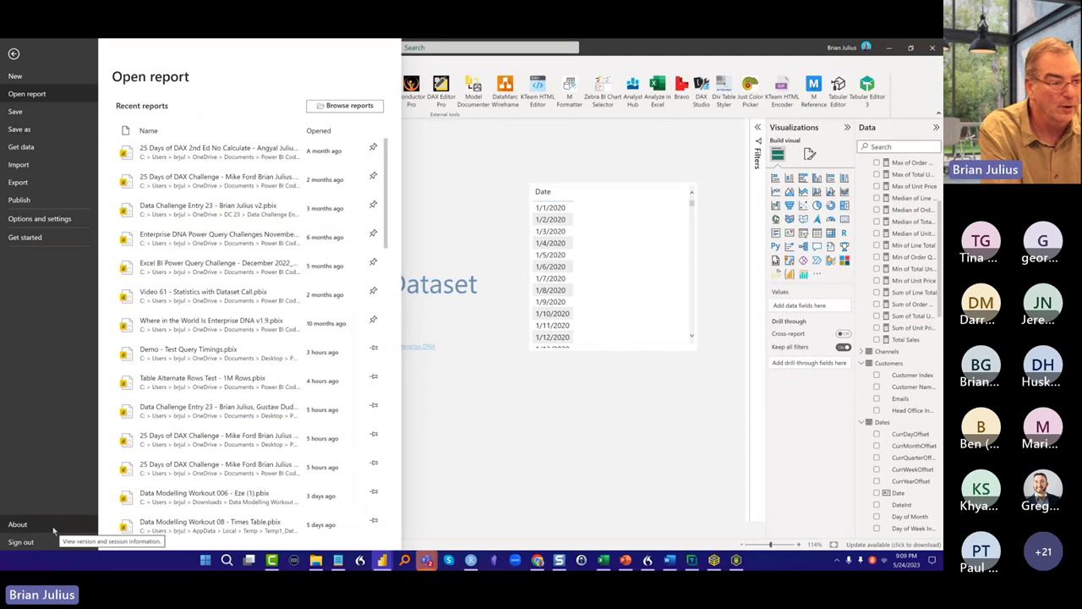
Open Demo 10M records.pbix from Browse reports and dismiss the external tool loading error
click(348, 106)
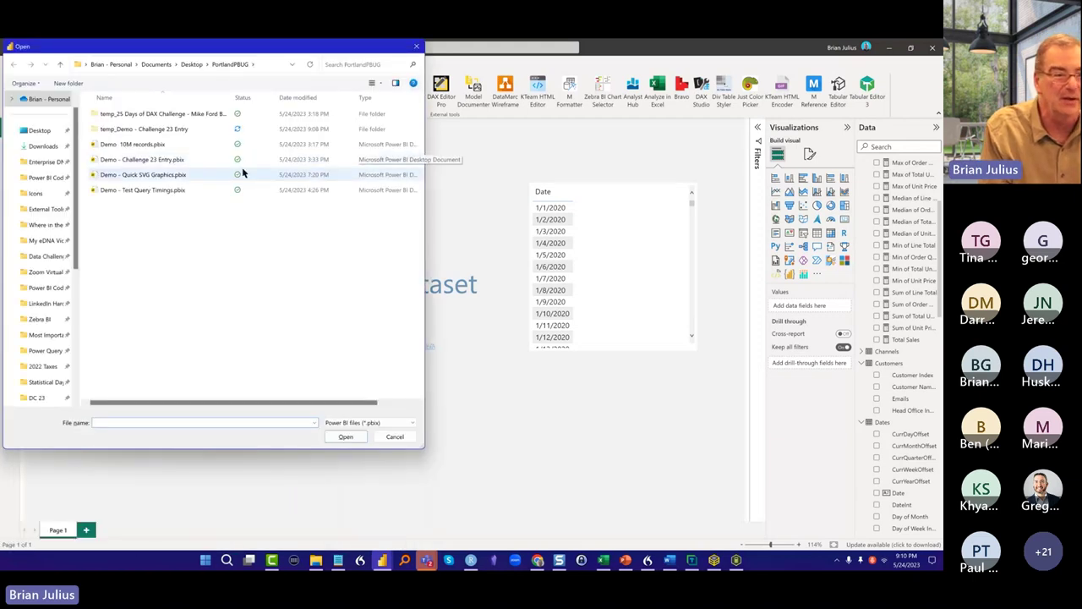
click(141, 149)
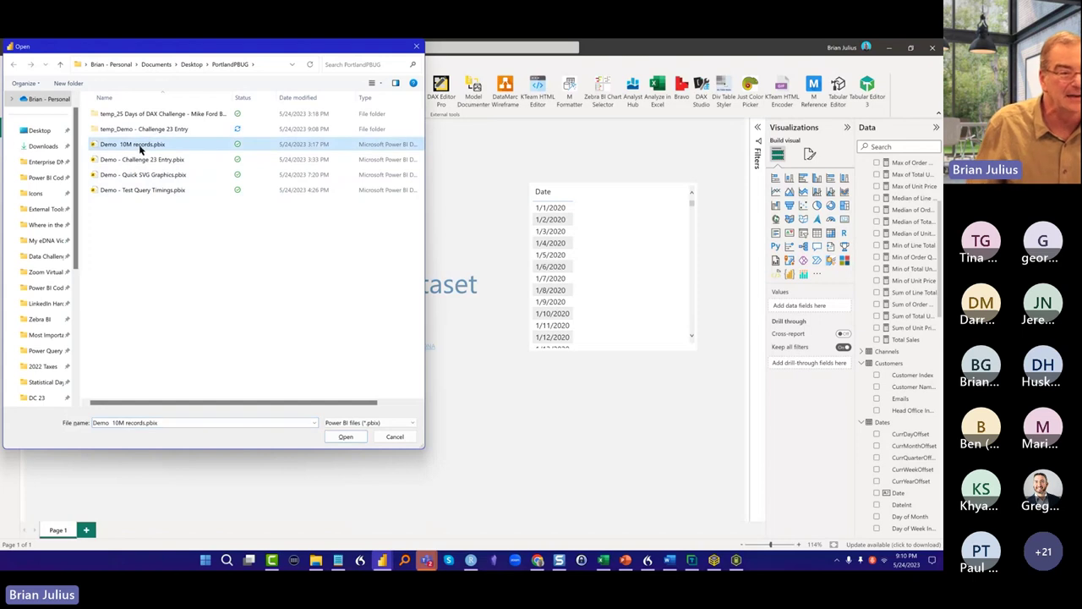
double_click(140, 149)
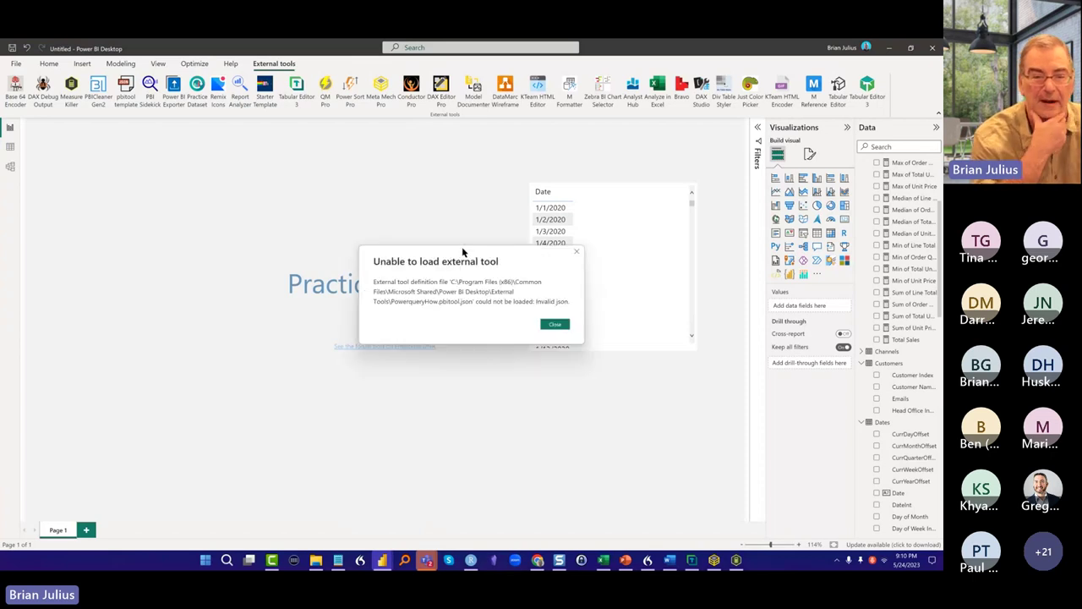
click(562, 325)
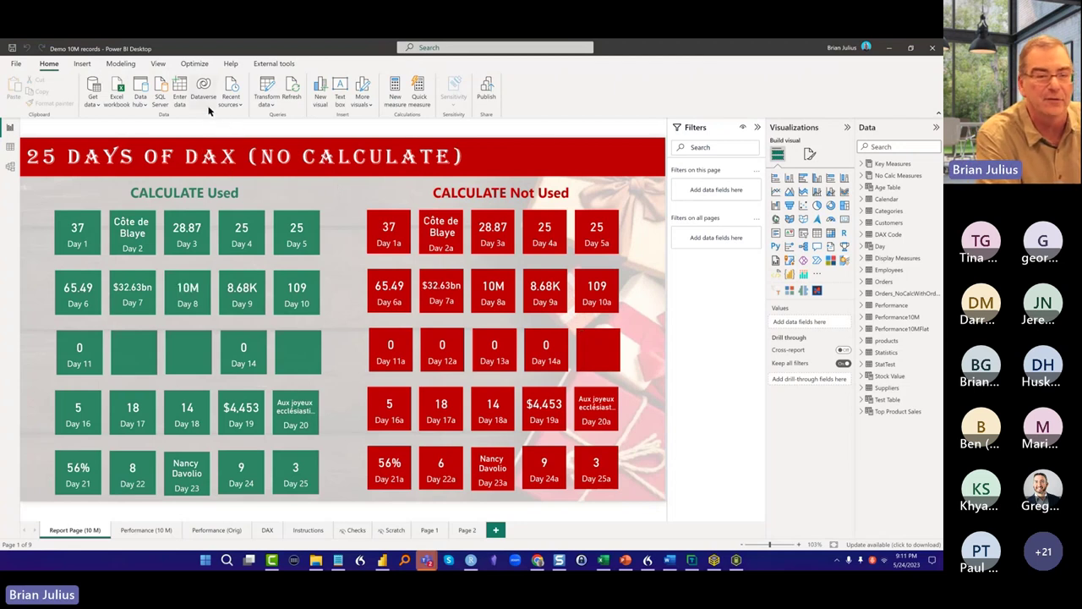
Look through the External tools ribbon, then switch to the View ribbon's pane options
click(267, 65)
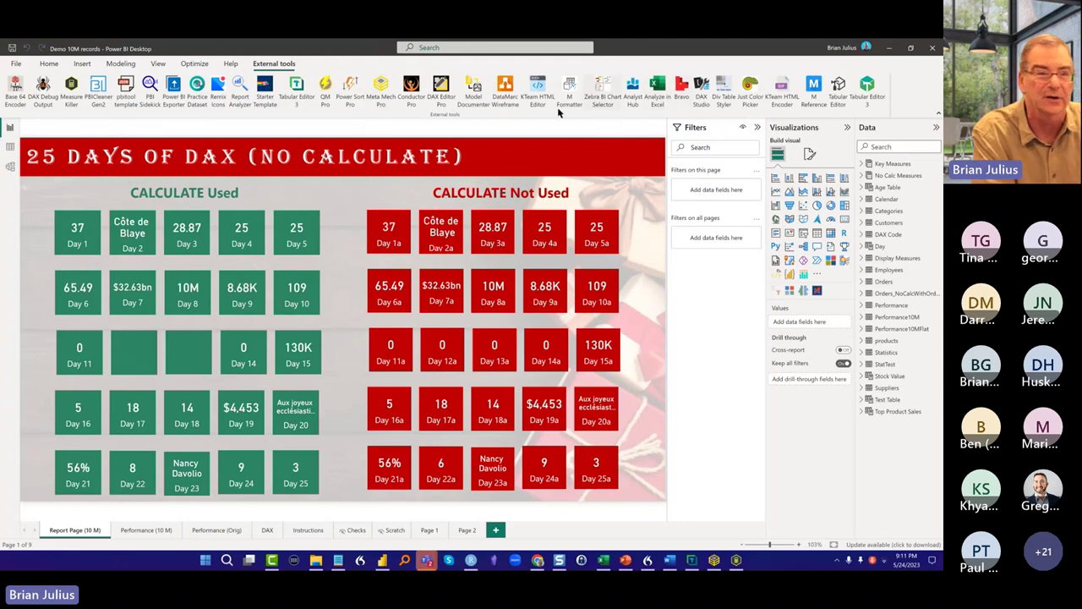
click(159, 67)
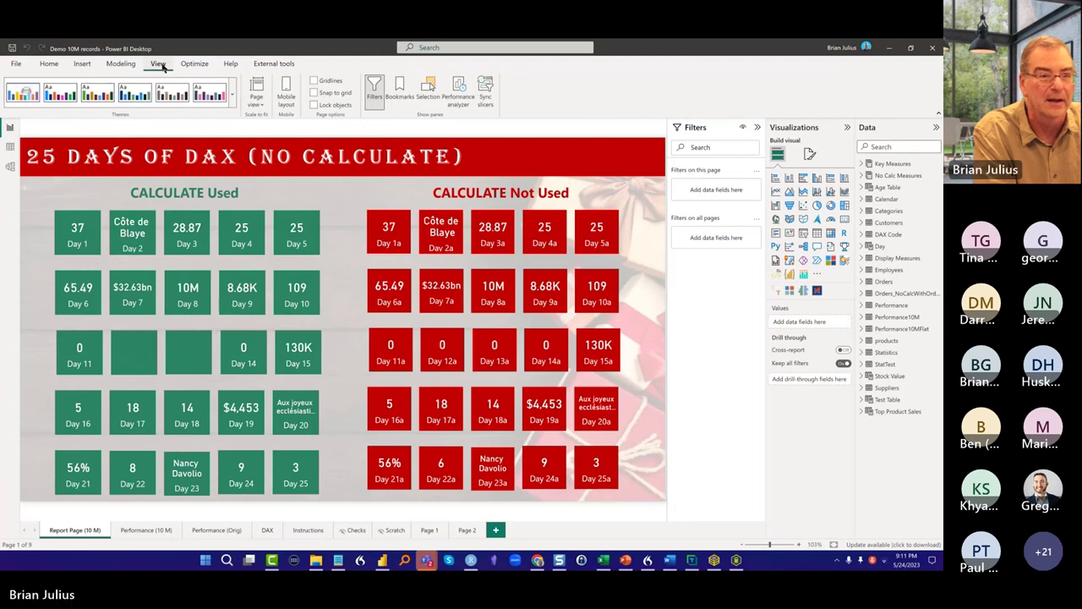
Record fresh Performance analyzer timings for every visual by clearing the log and refreshing visuals
click(465, 93)
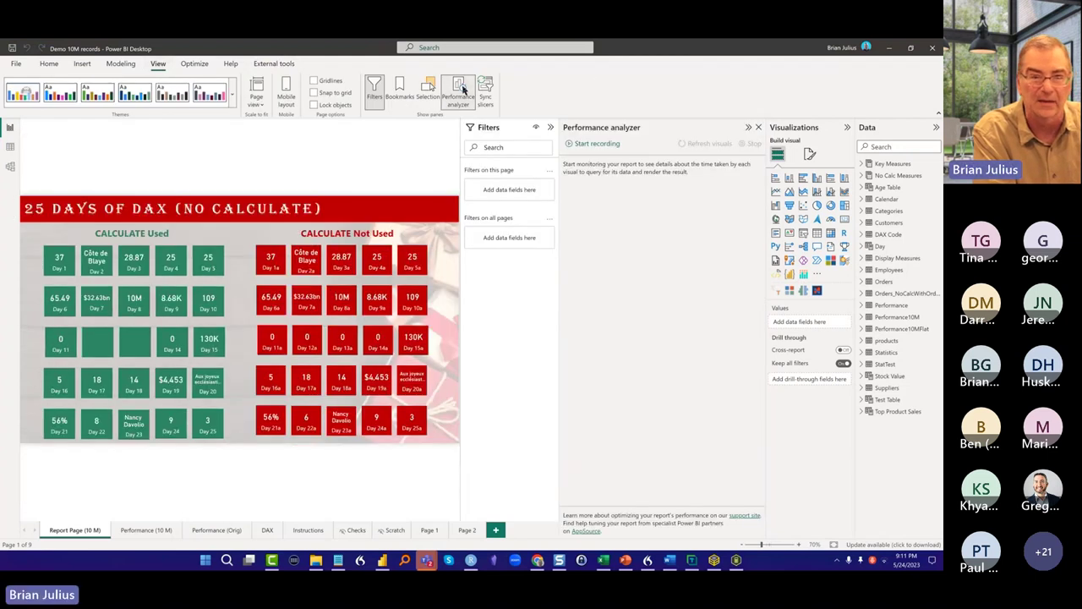
click(612, 146)
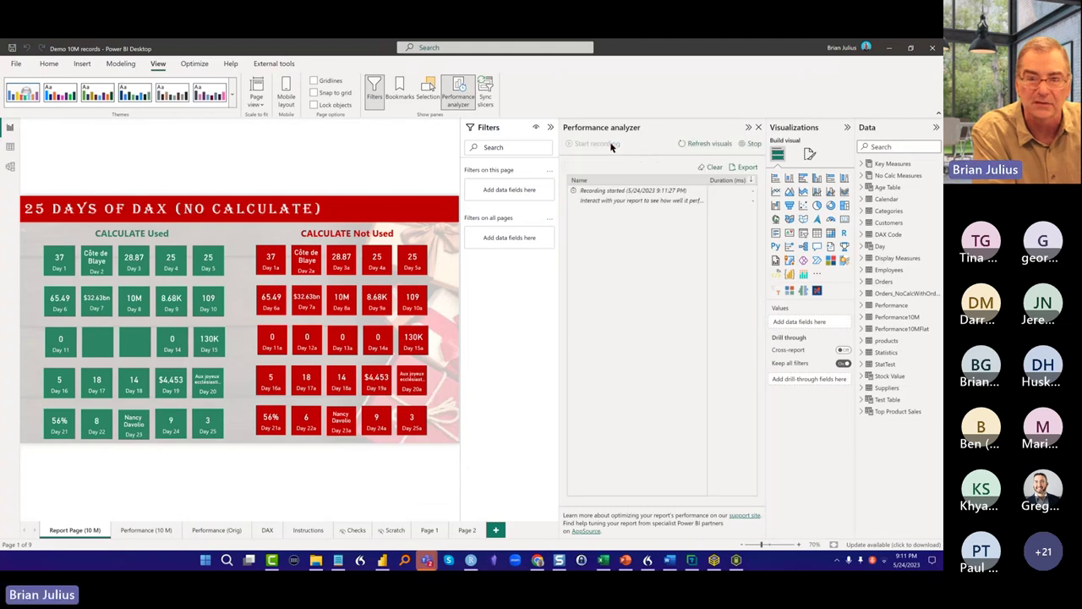
click(713, 168)
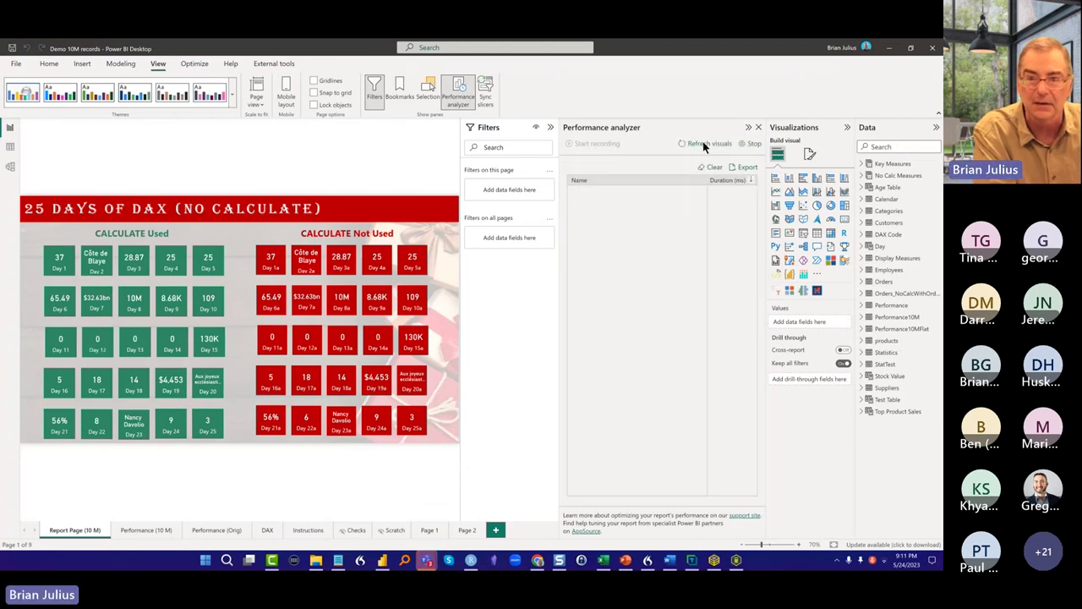
click(703, 145)
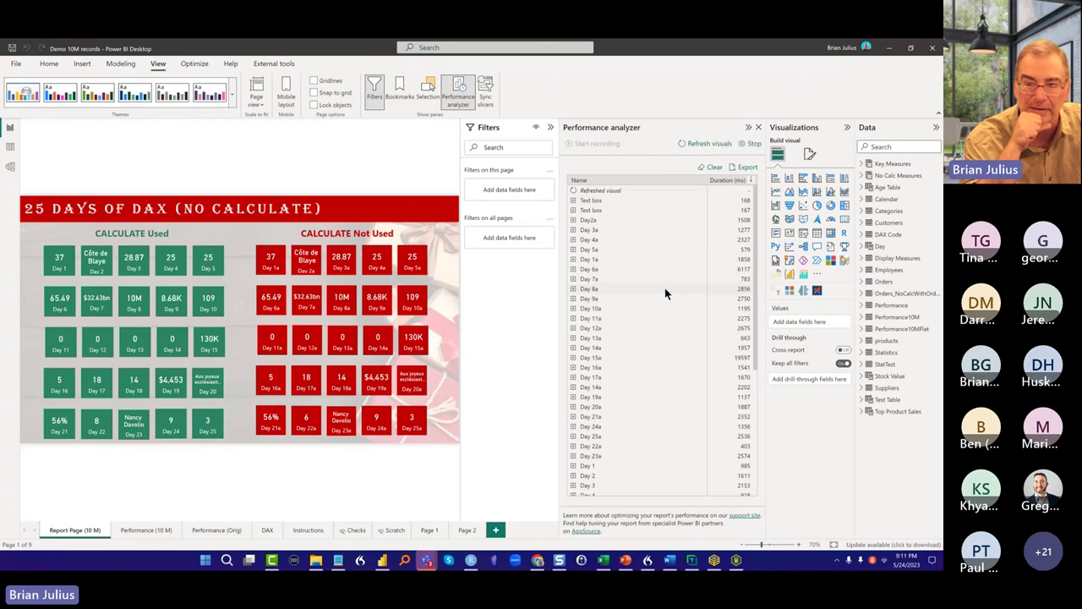
scroll(662, 271, down, 5)
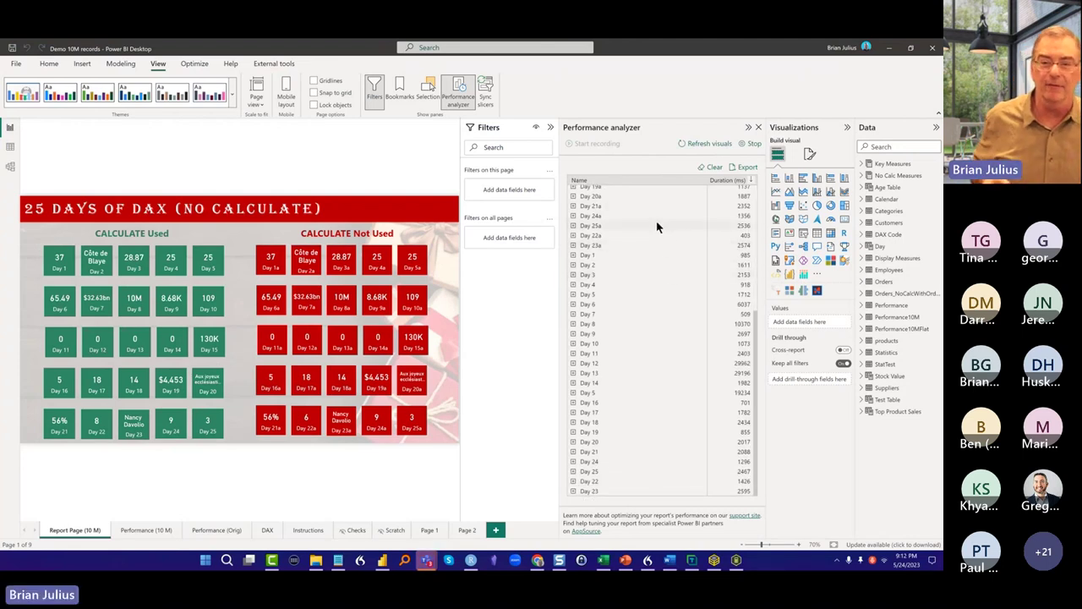
Export the Performance analyzer timings and save them as PowerBIPerformanceData.json
click(748, 169)
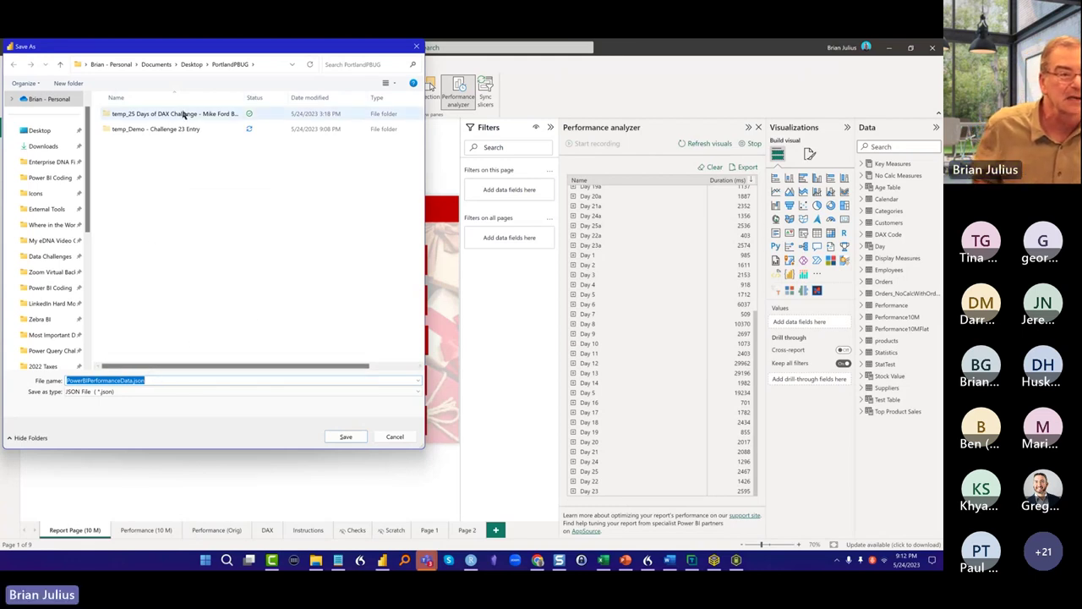
click(349, 438)
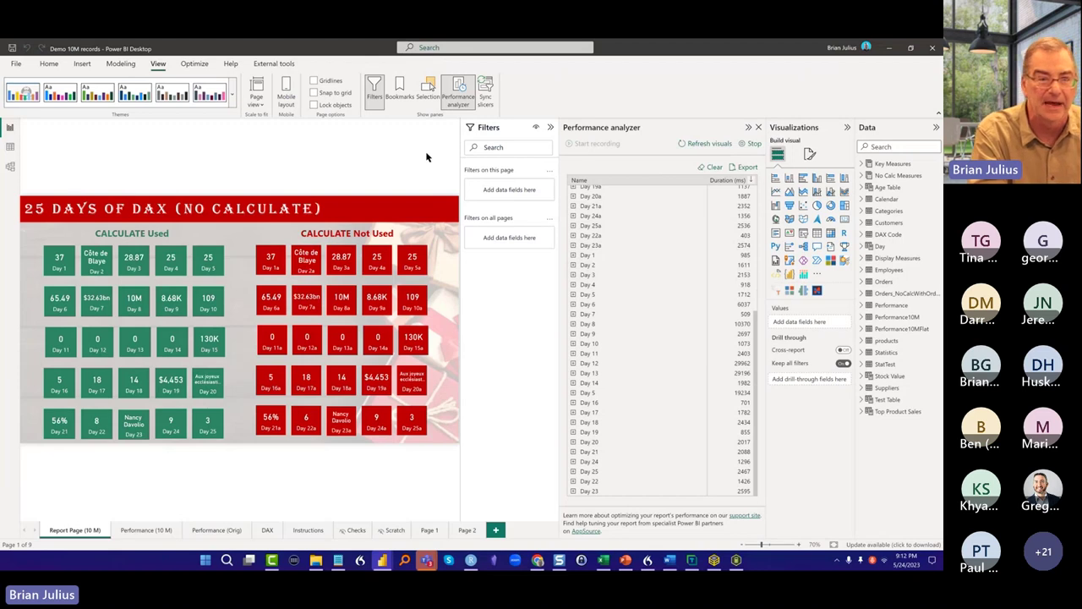
Launch Report Analyzer from External tools and select Desktop\PortlandPBUG as its report folder
click(258, 67)
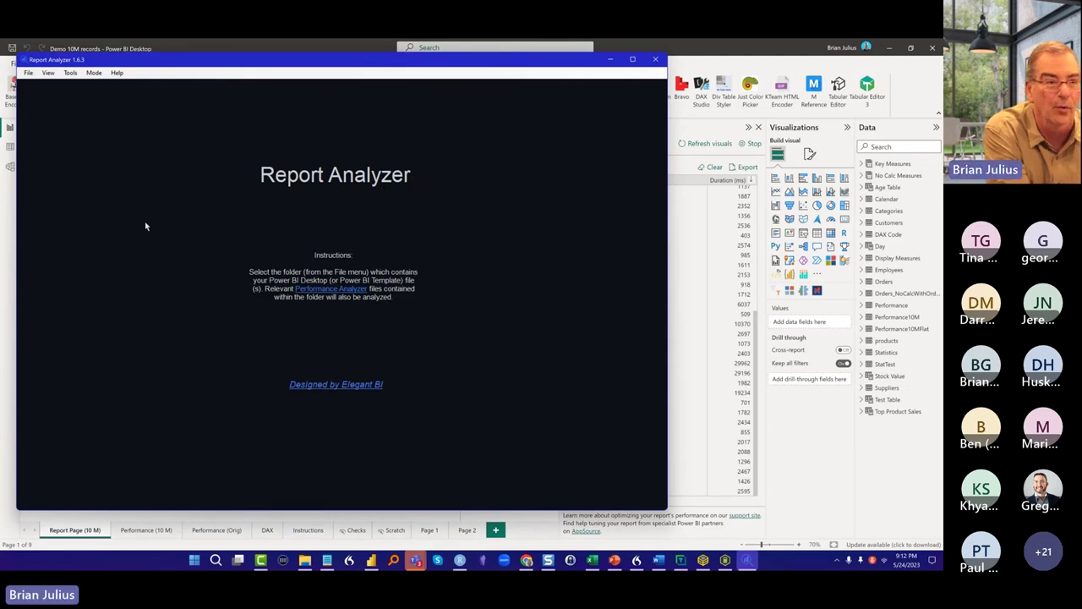
click(27, 74)
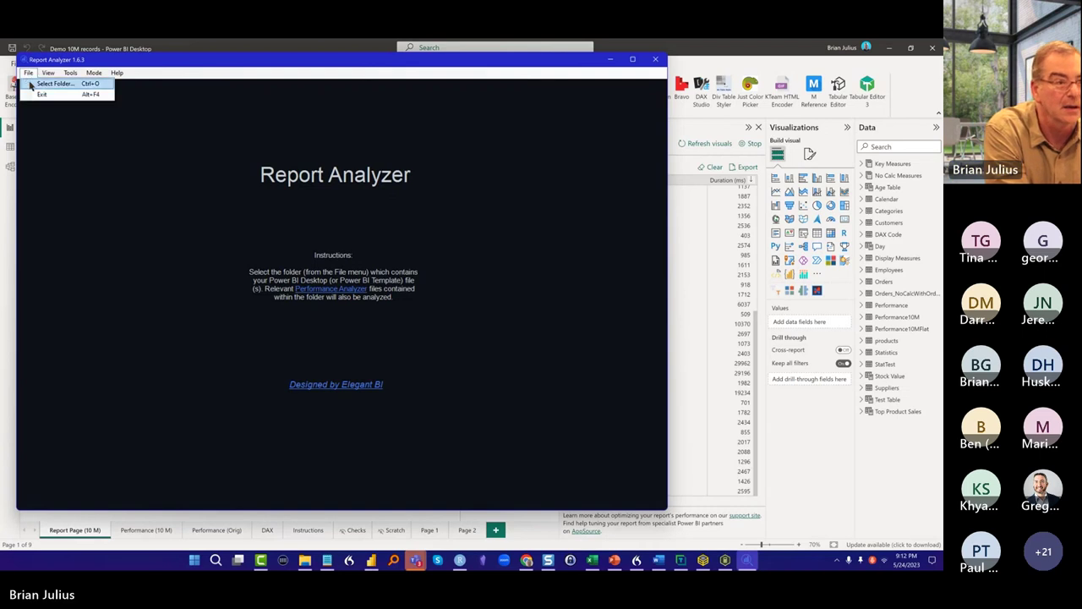
click(30, 82)
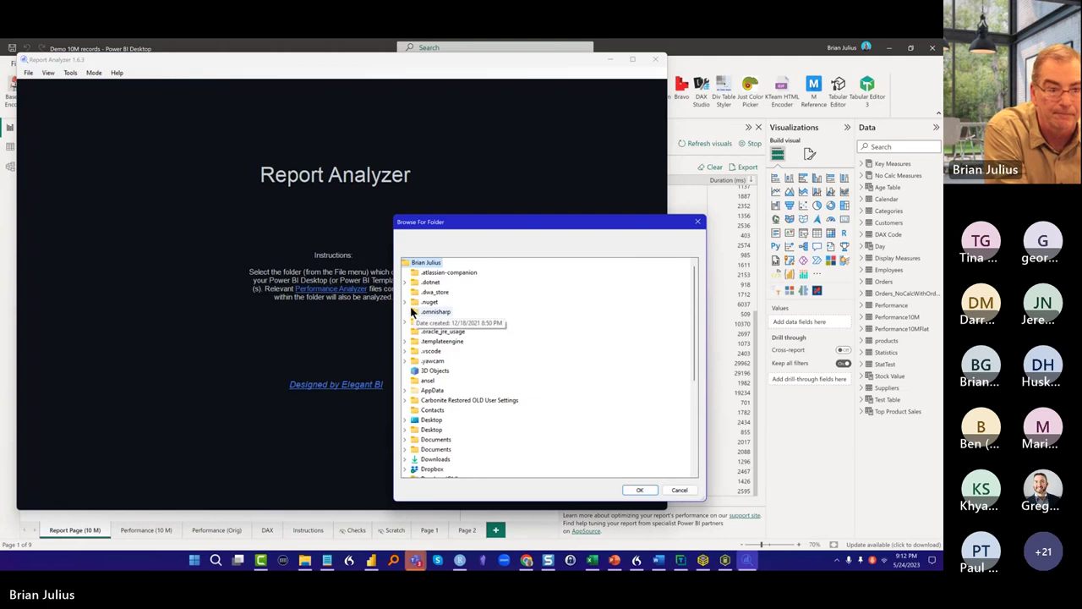
scroll(412, 313, down, 1)
click(428, 392)
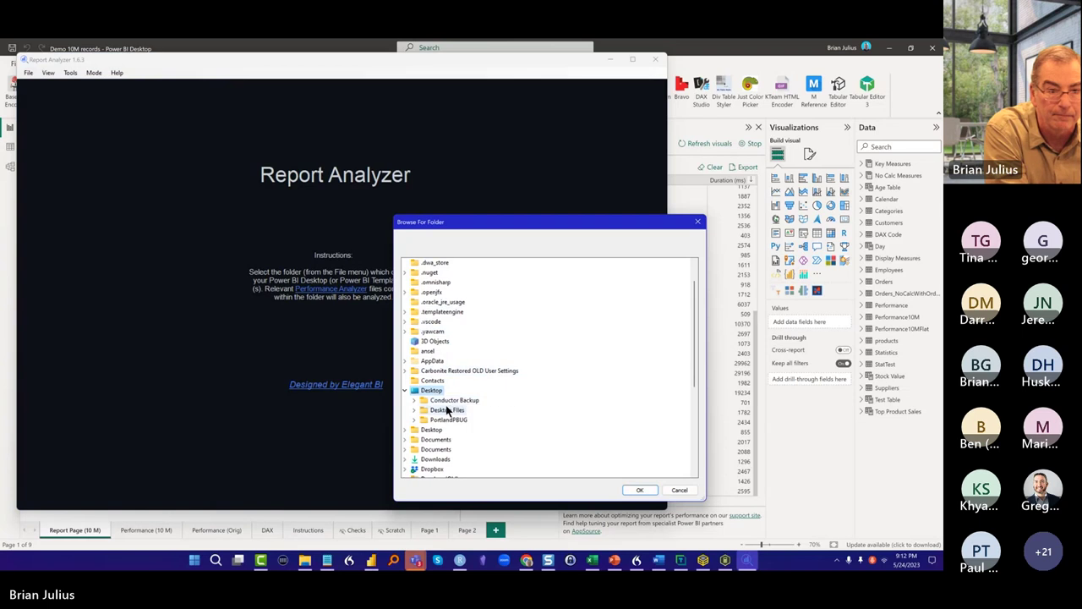
click(448, 420)
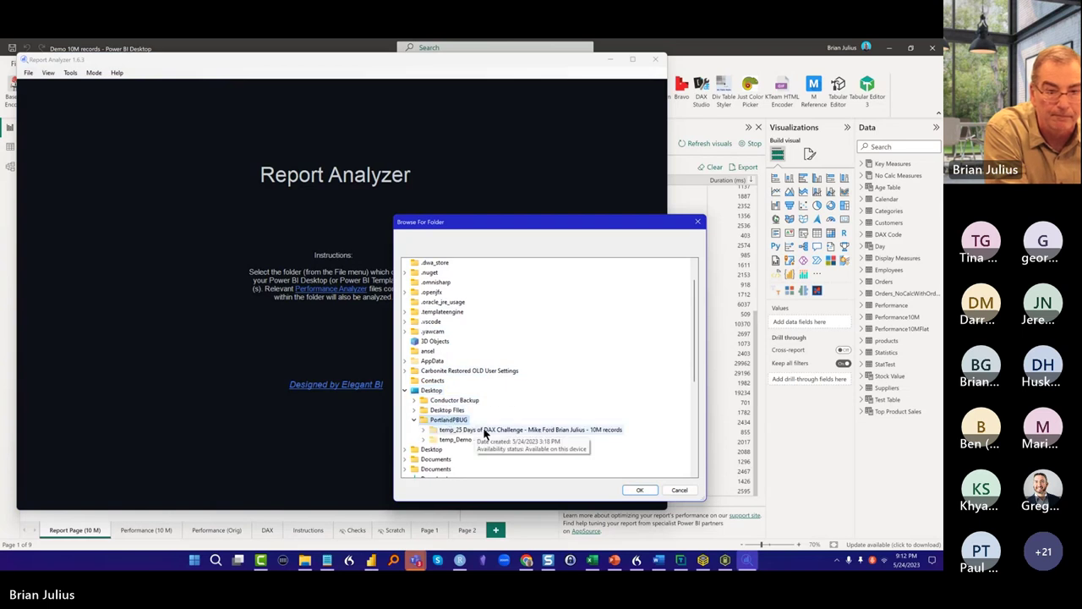
click(630, 491)
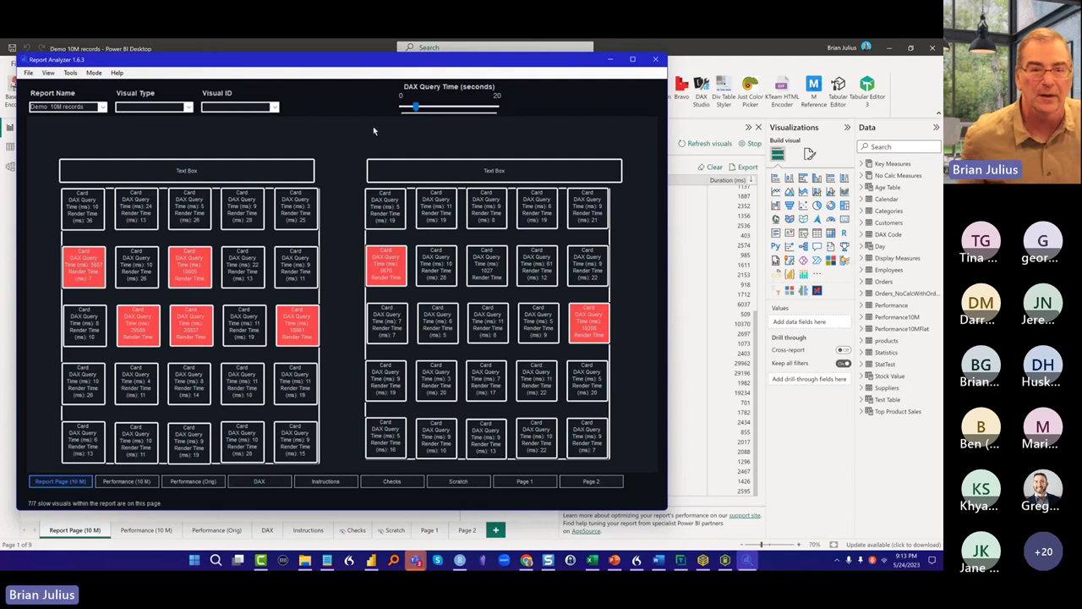
Raise the DAX query time threshold past 14.8 seconds so only two visuals stay red
mouse_move(415, 108)
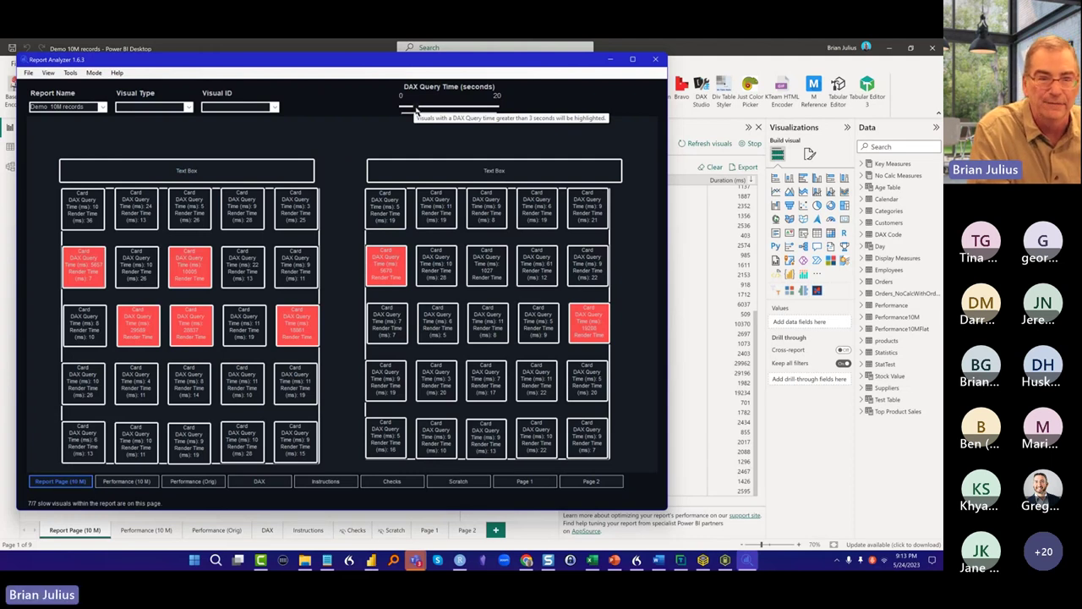
click(415, 109)
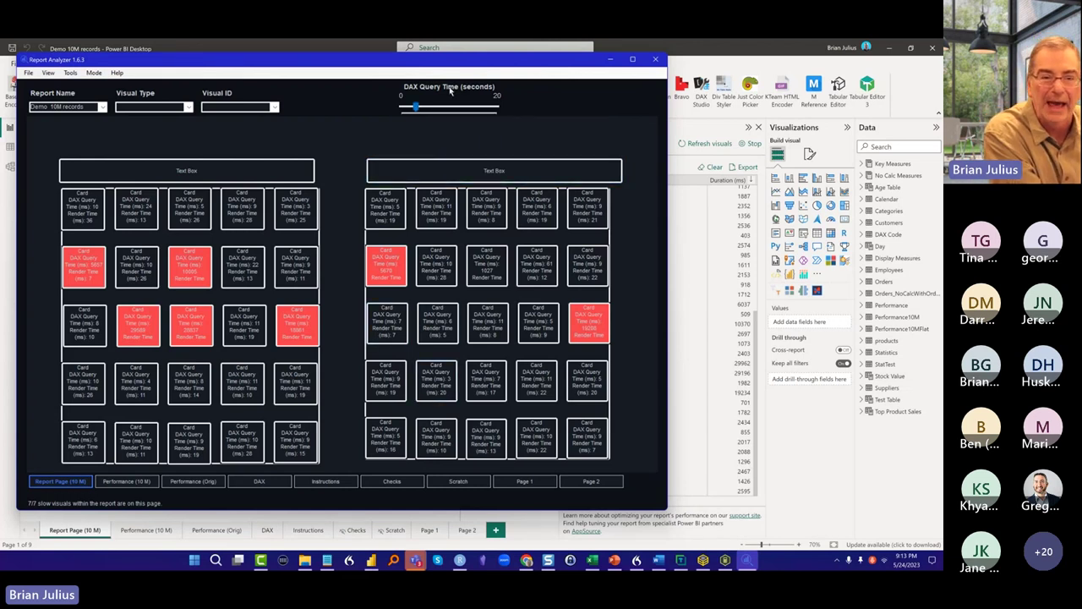
drag(416, 107, 452, 107)
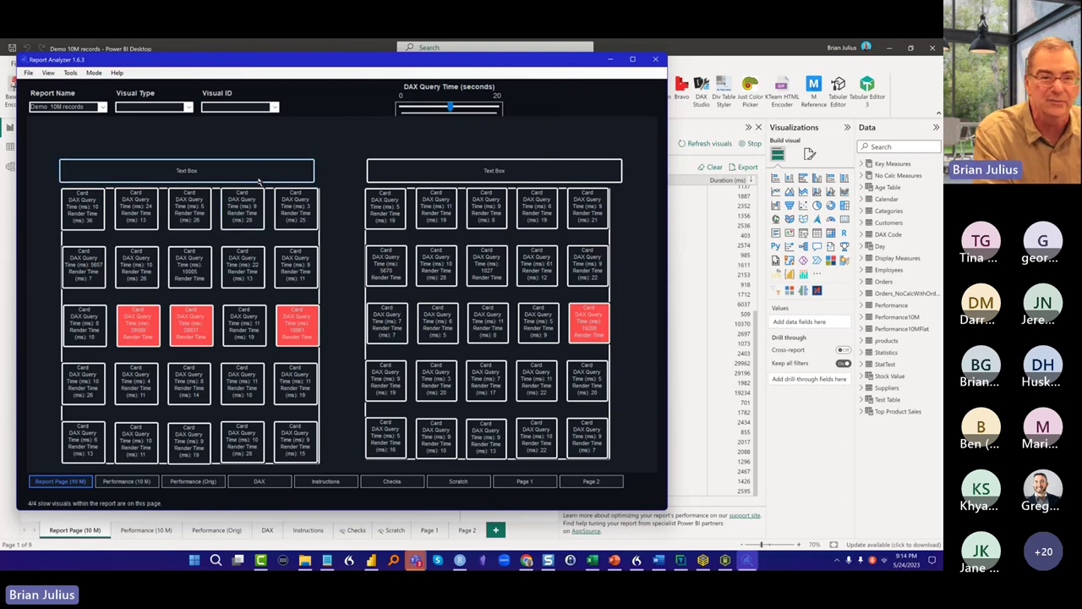
drag(452, 107, 495, 110)
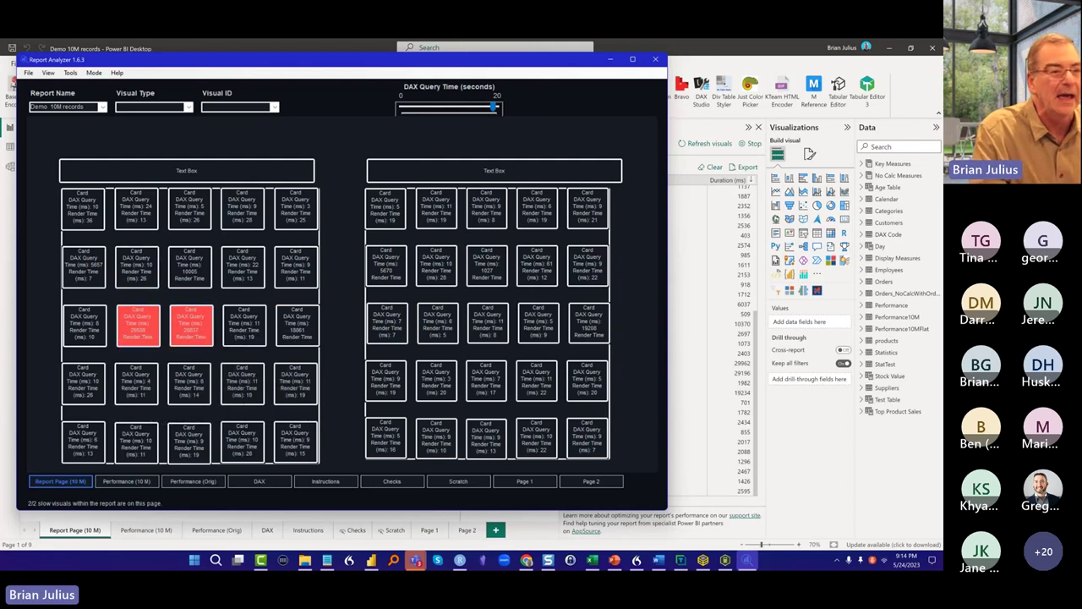
click(188, 107)
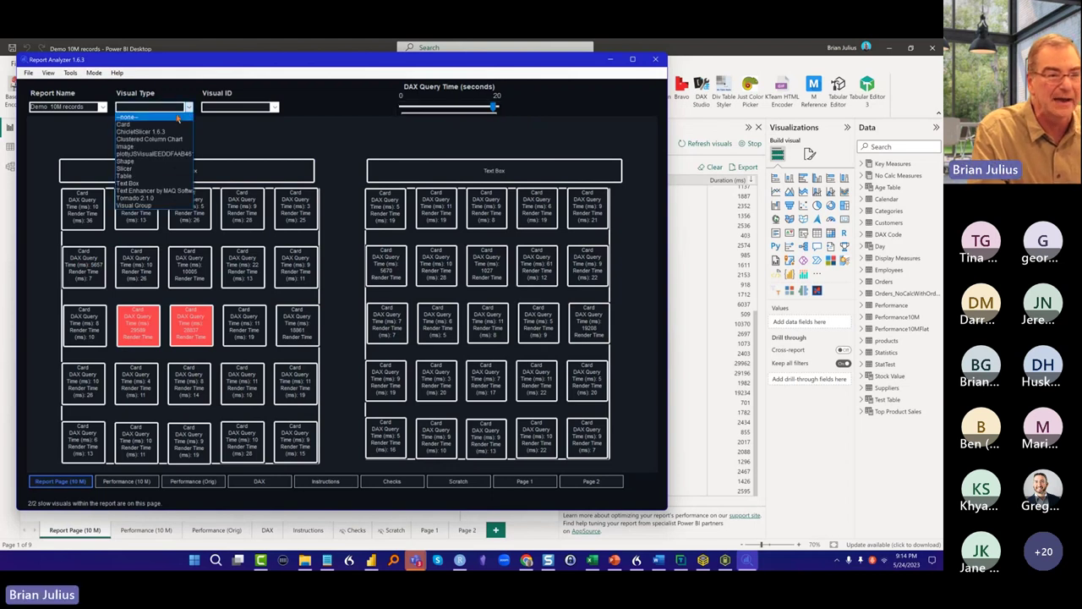
click(277, 126)
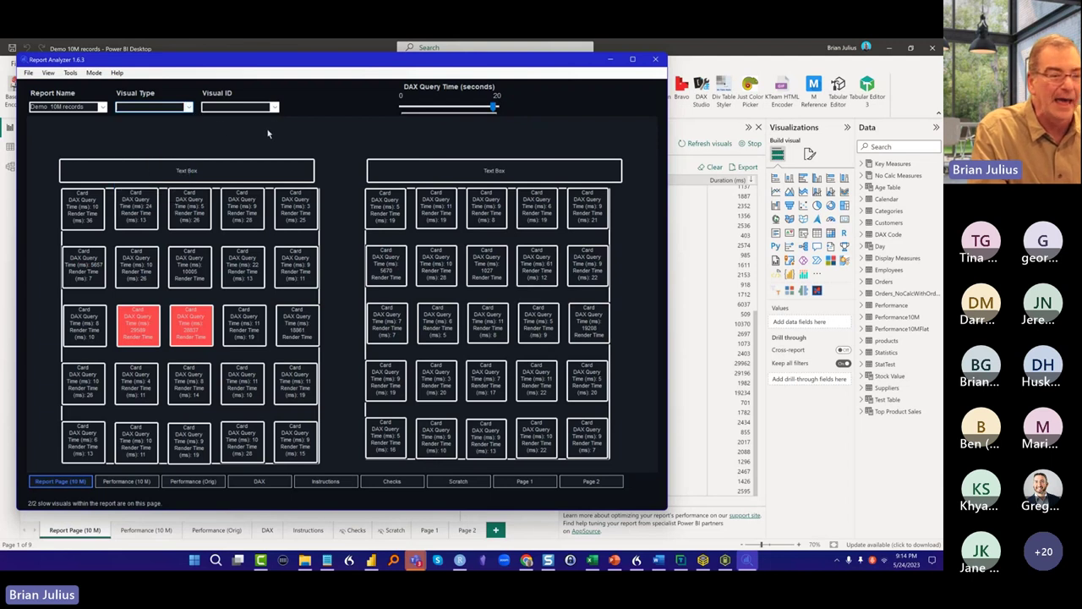
Open View Recommendations from the Tools menu for the Demo 10M report
click(70, 73)
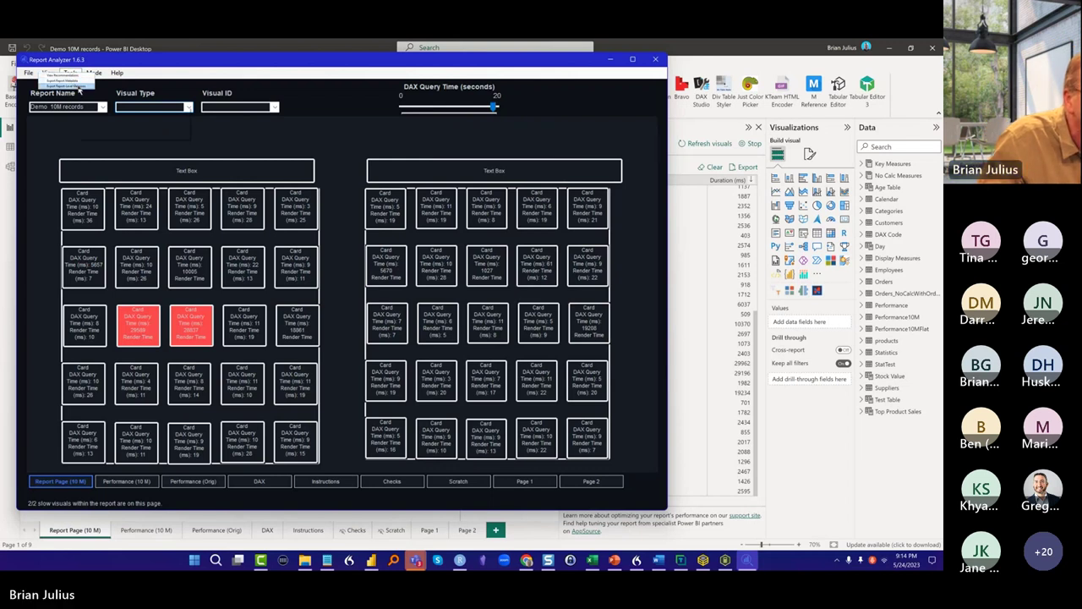
click(91, 74)
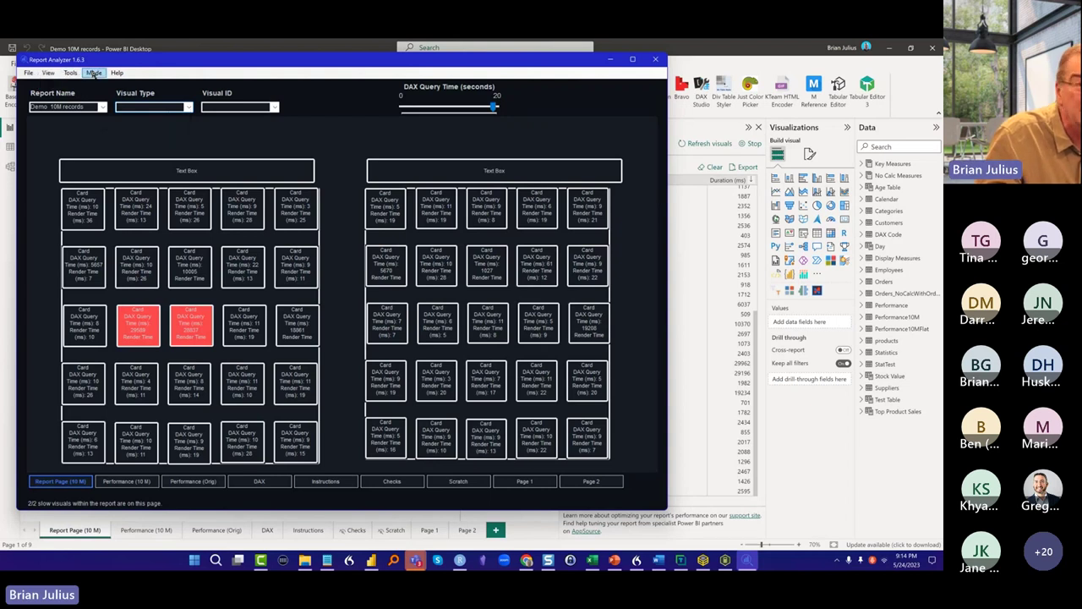
click(630, 59)
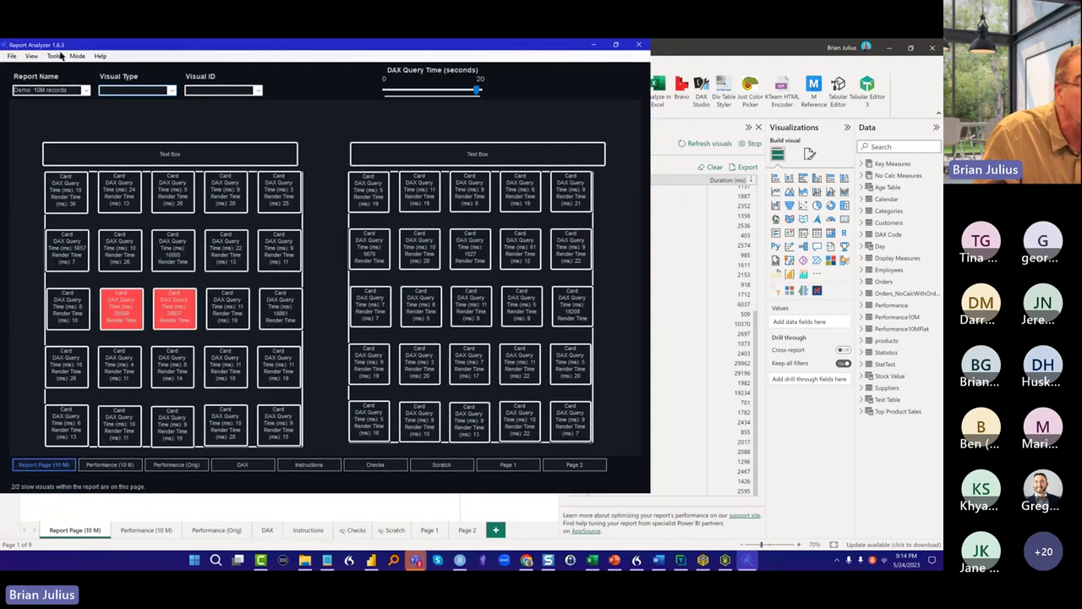
click(54, 56)
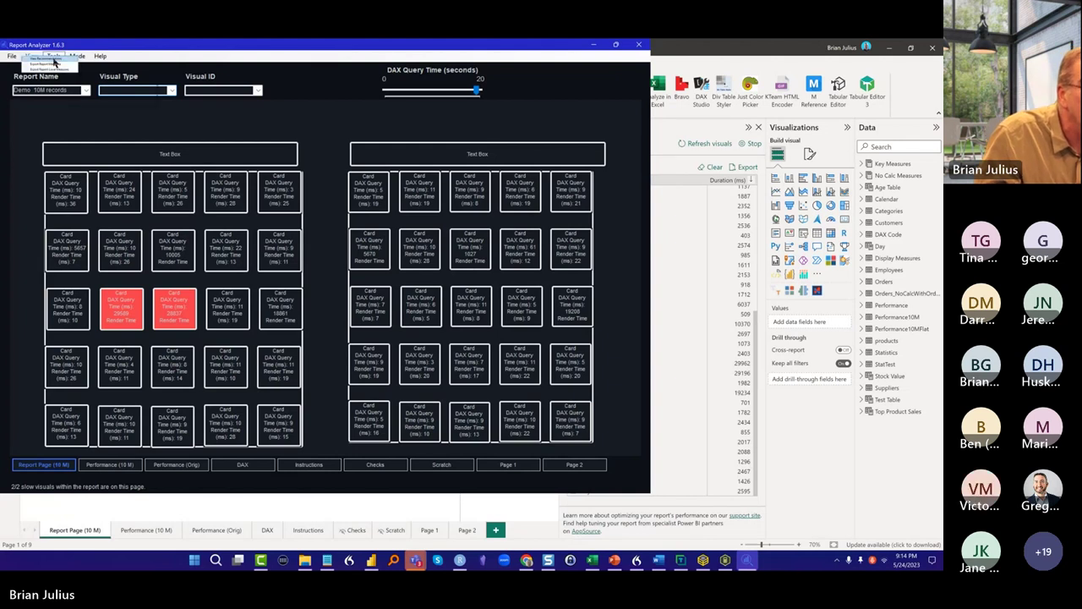
click(55, 63)
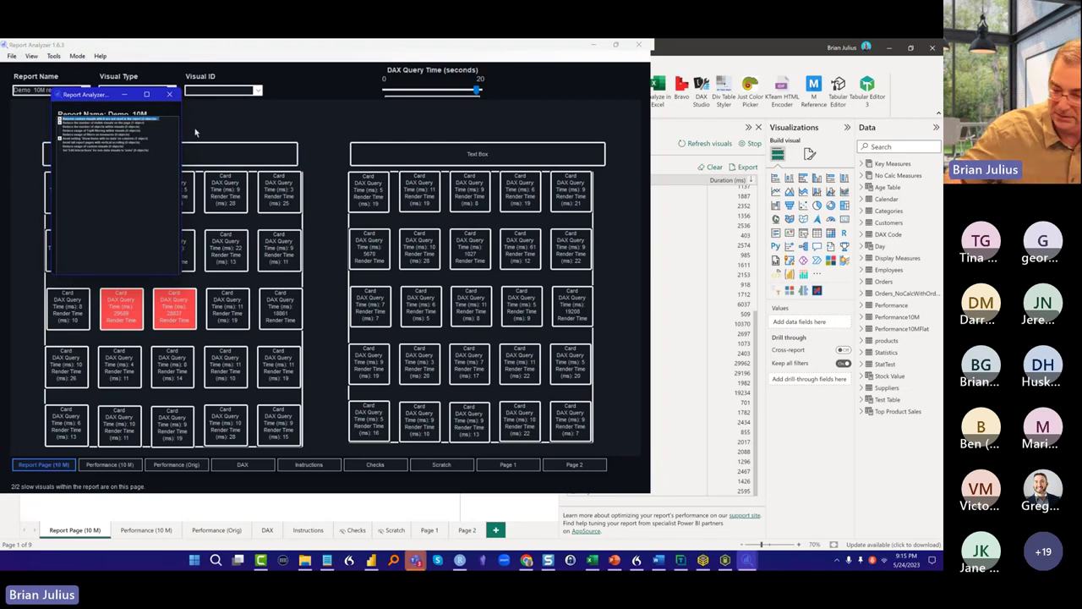
Expand the affected items under each of the first three recommendations
click(57, 126)
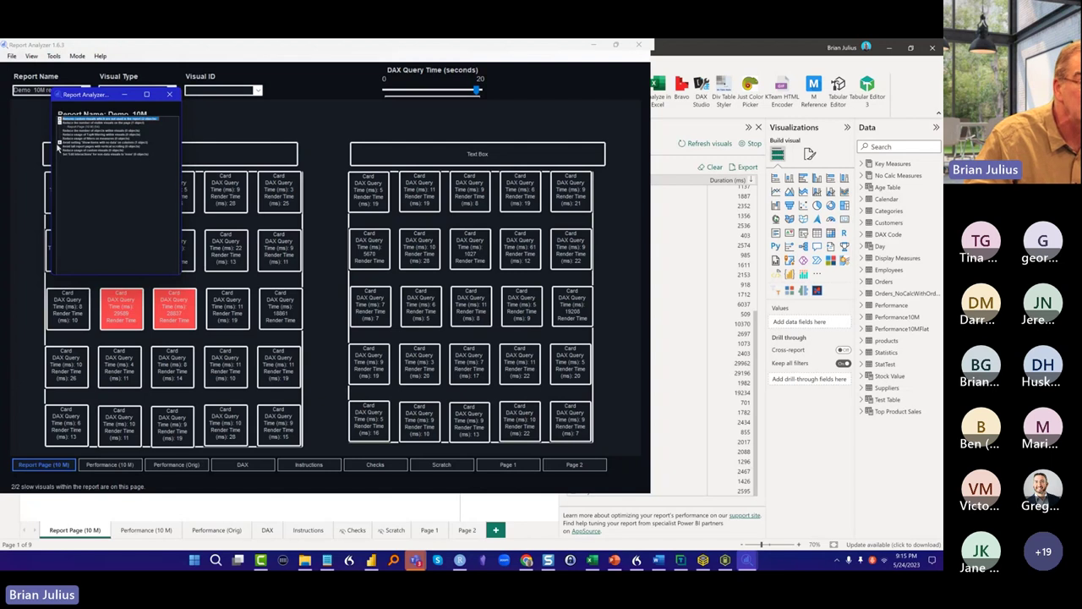
click(59, 144)
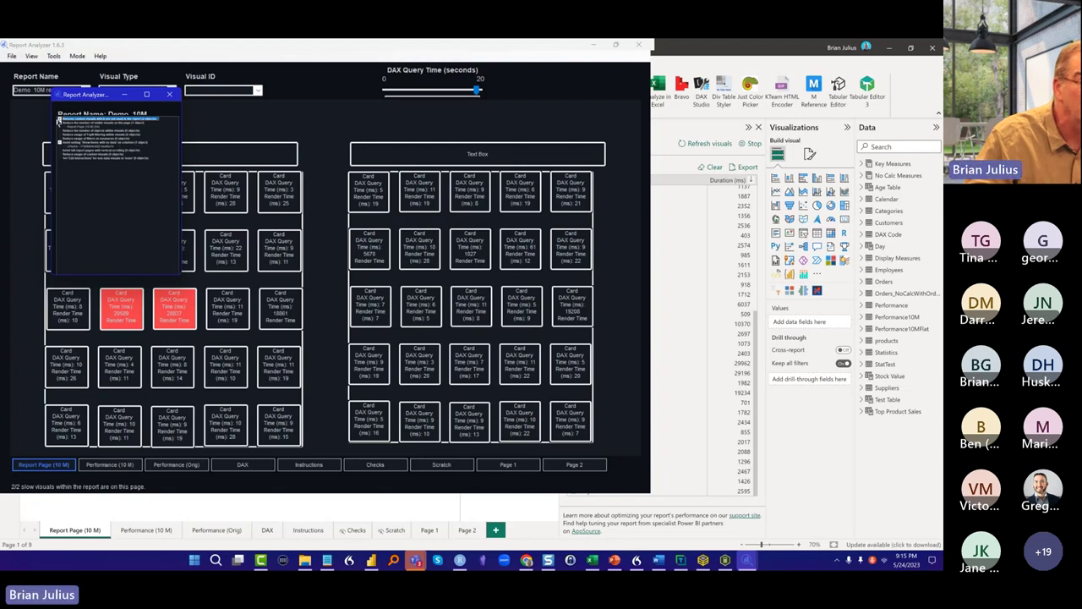
click(60, 121)
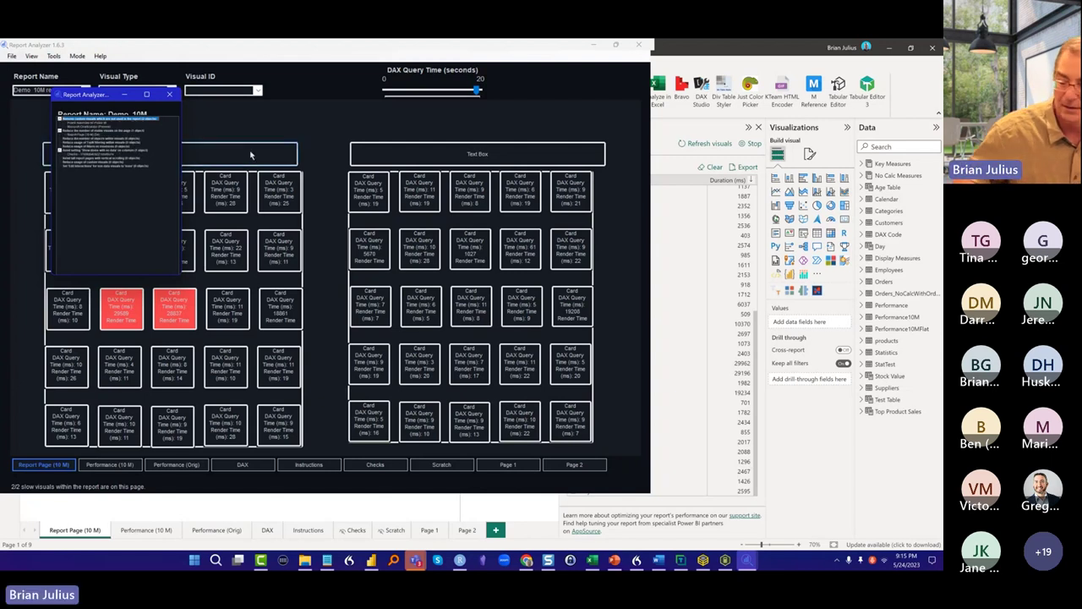
click(346, 142)
key(Print)
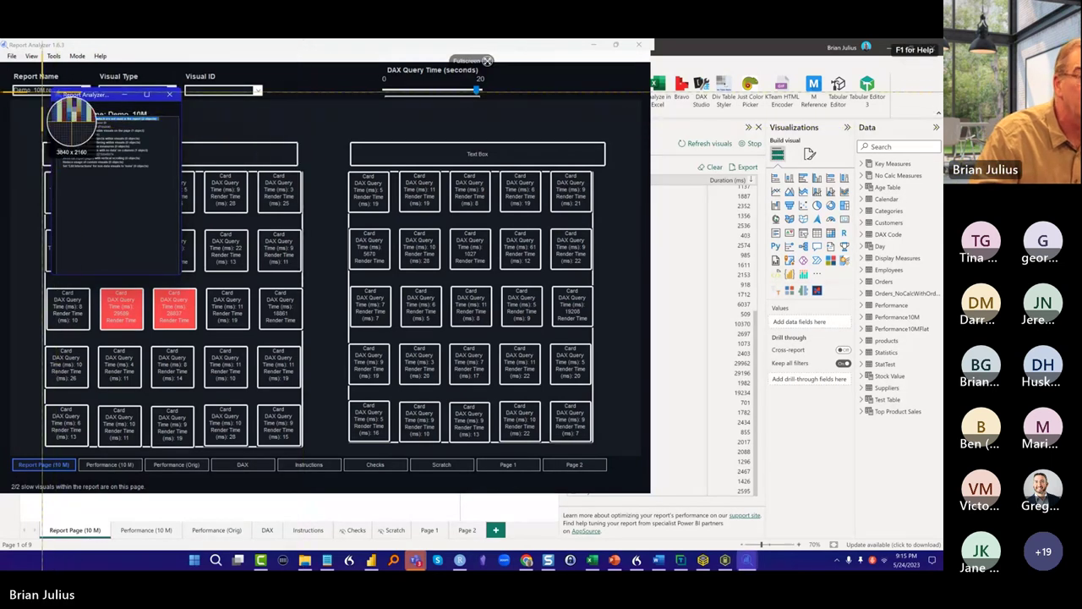
Capture the recommendations window in Snagit and view it at 600% zoom, scrolling through it
drag(46, 84, 179, 232)
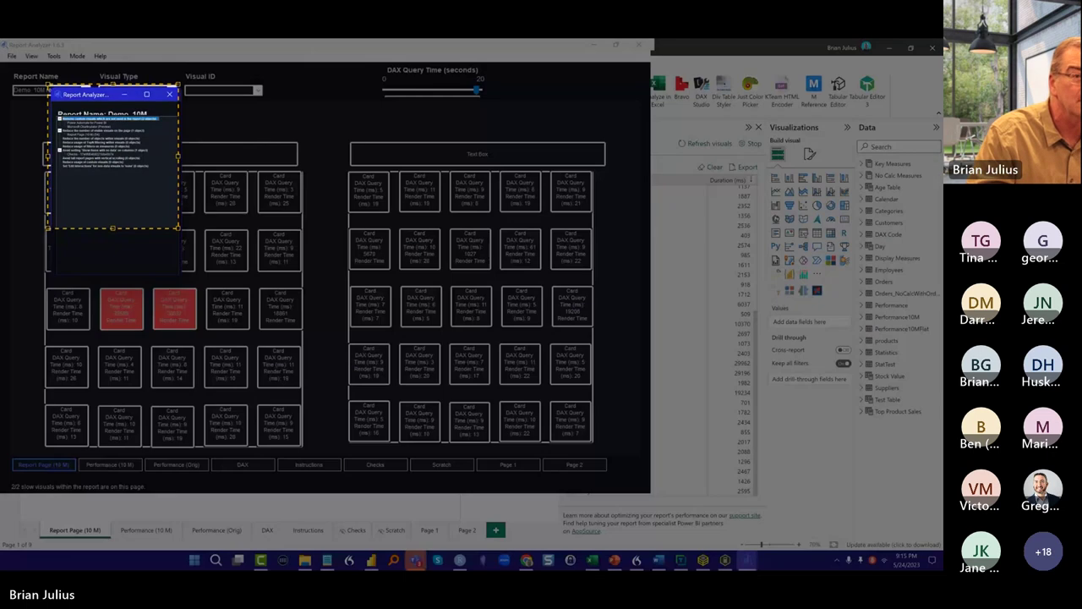
click(30, 254)
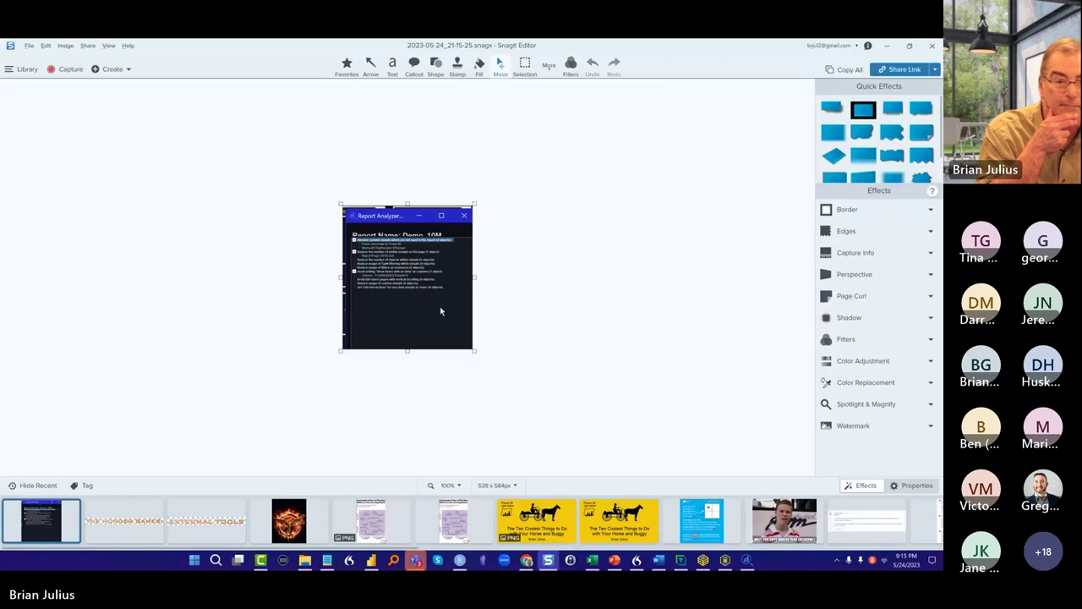
click(459, 485)
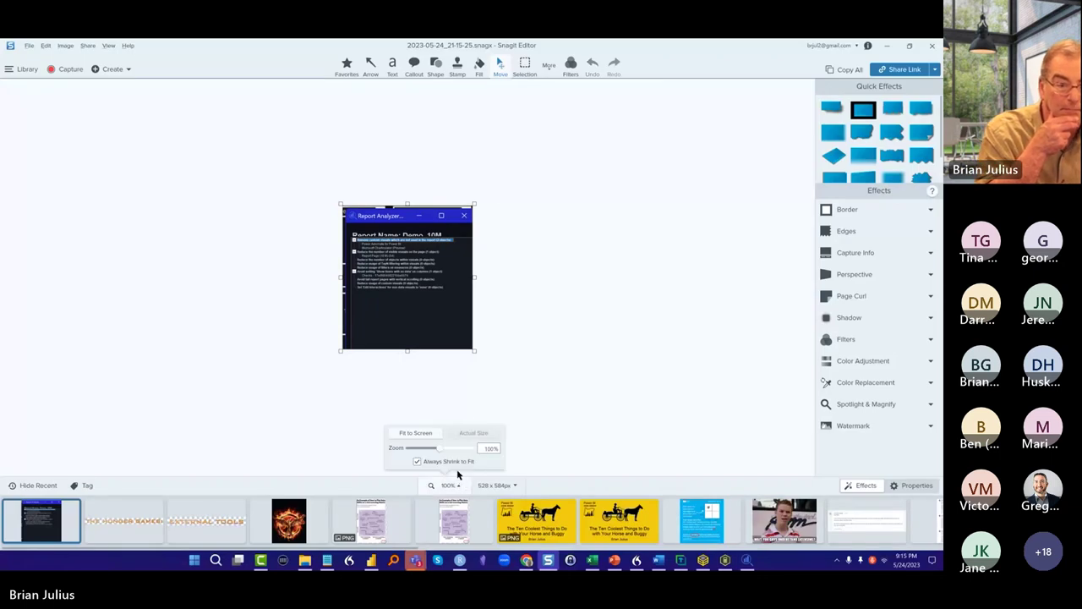
drag(454, 446, 459, 447)
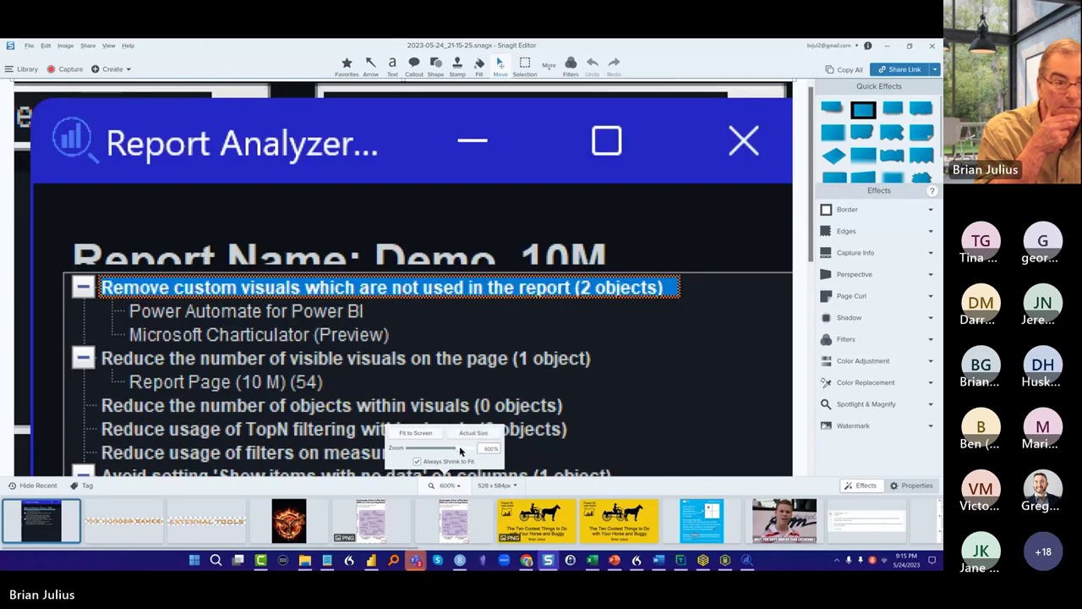
scroll(675, 266, down, 3)
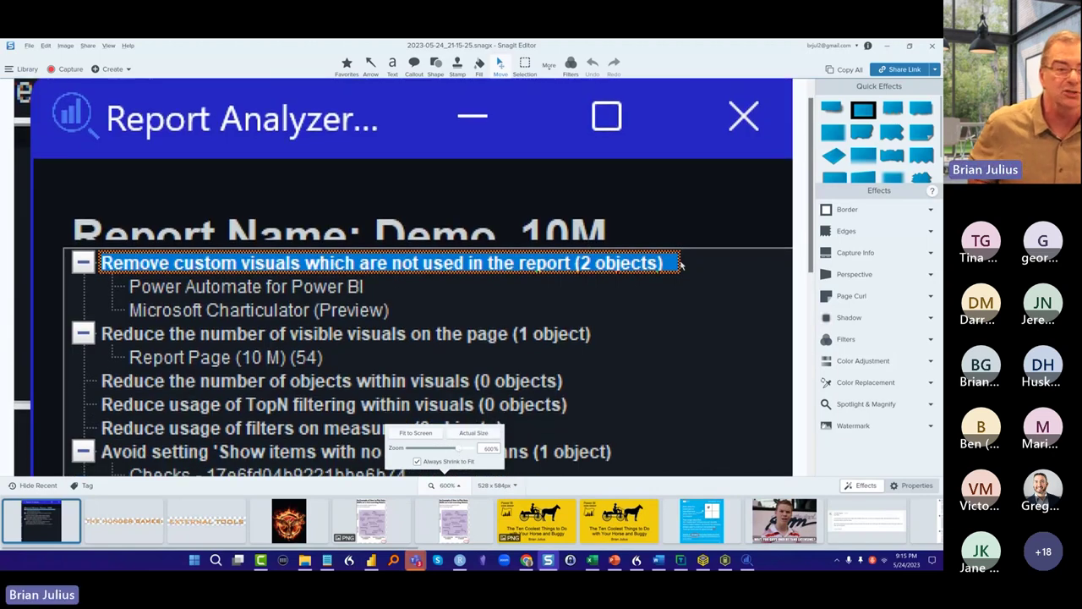
scroll(703, 276, down, 4)
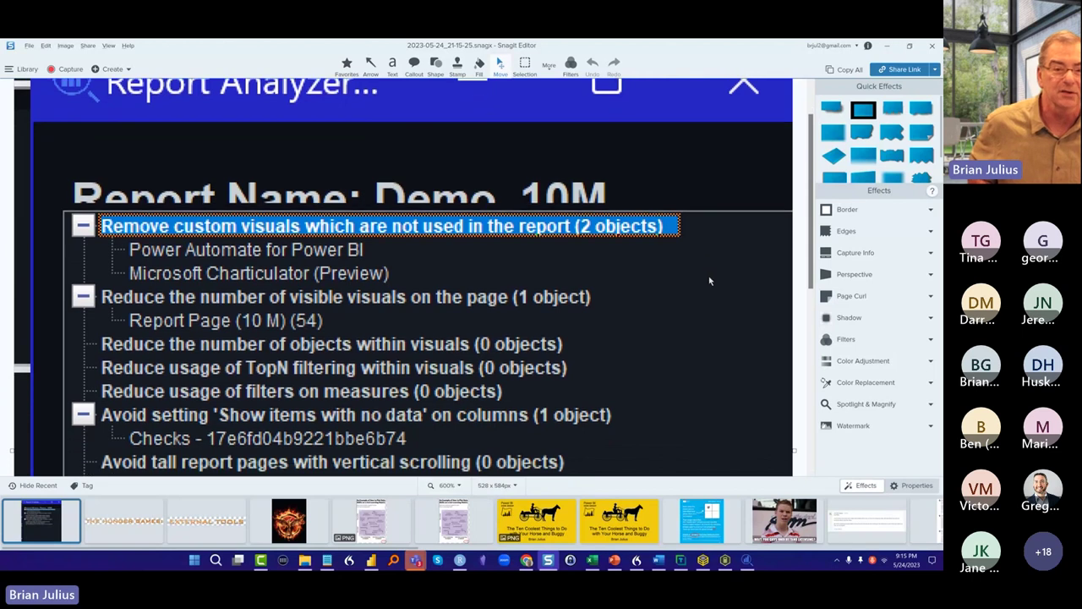
scroll(709, 275, down, 2)
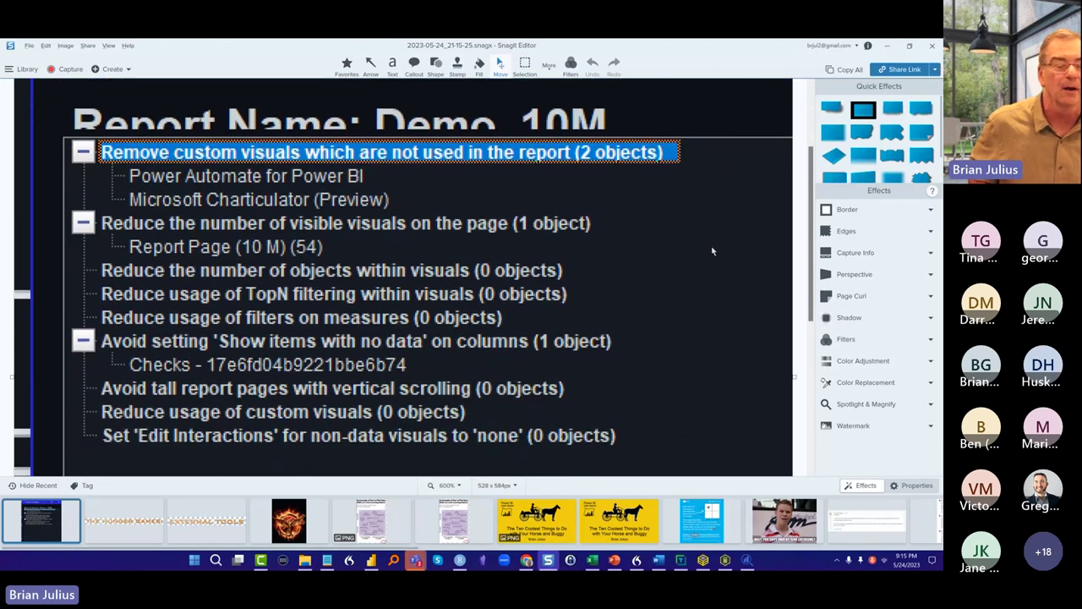
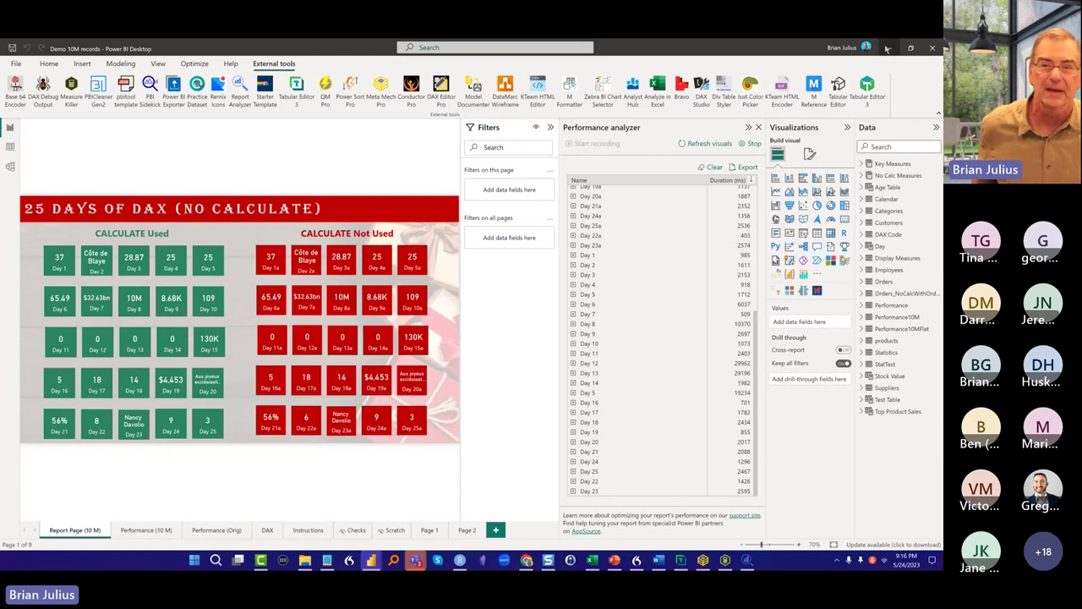
Minimize and close the Demo 10M records report, then close one untitled report without saving
click(887, 49)
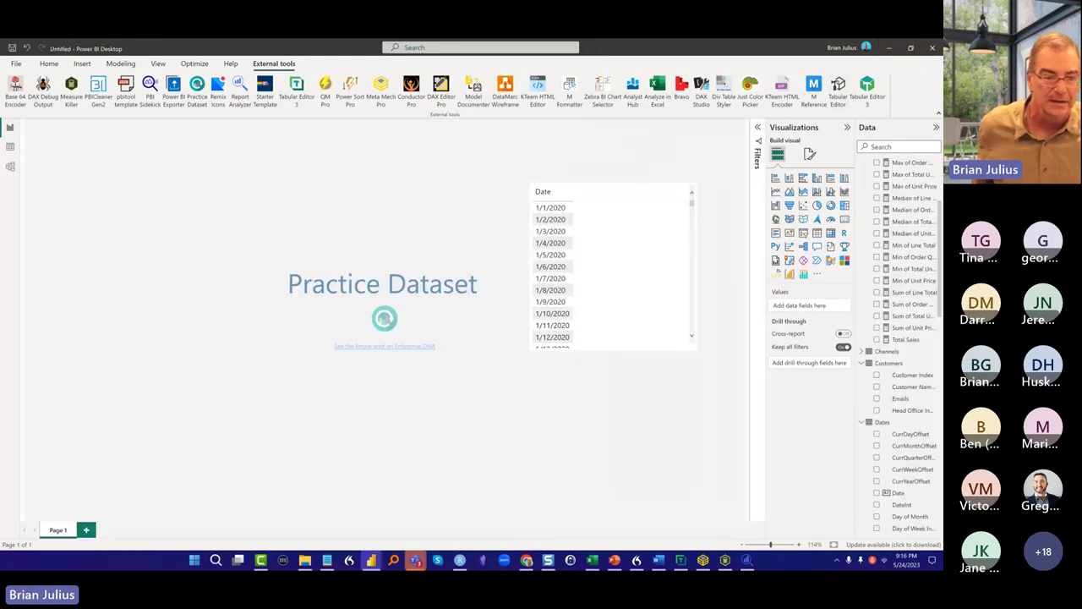
mouse_move(371, 558)
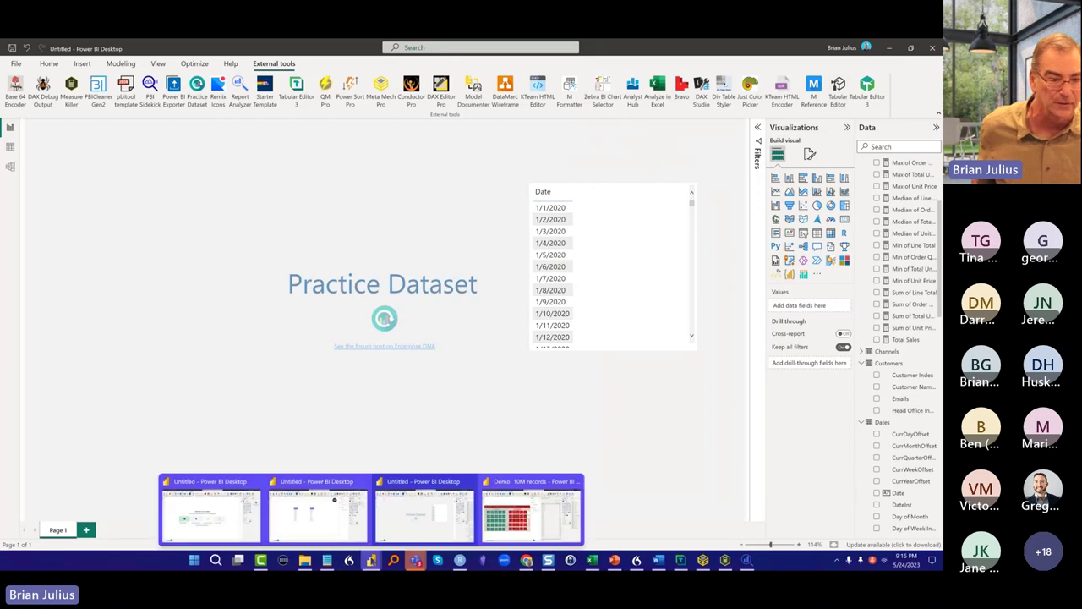
click(574, 481)
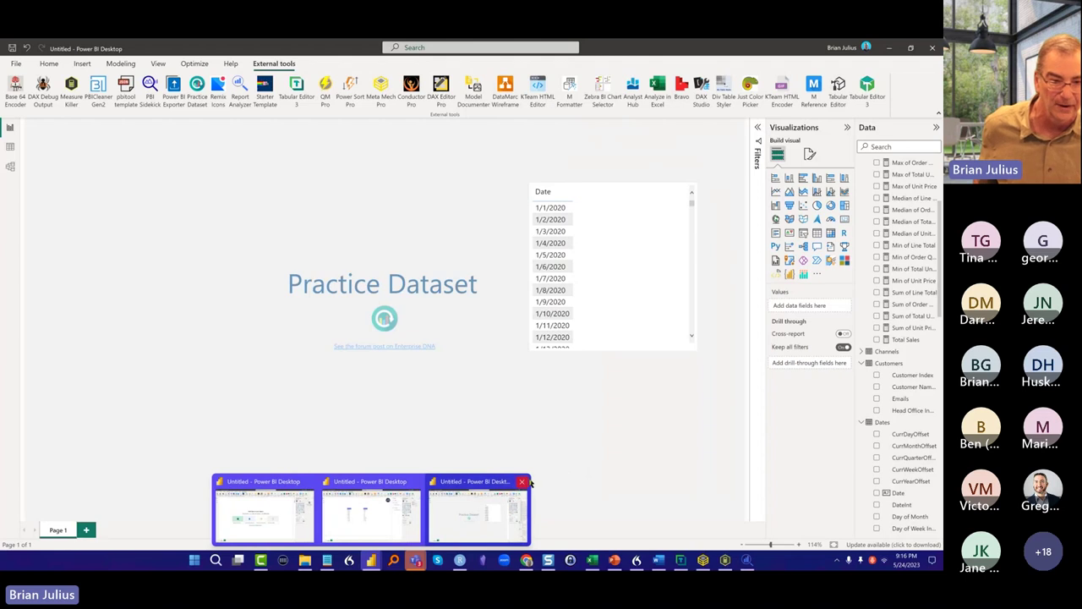
click(522, 481)
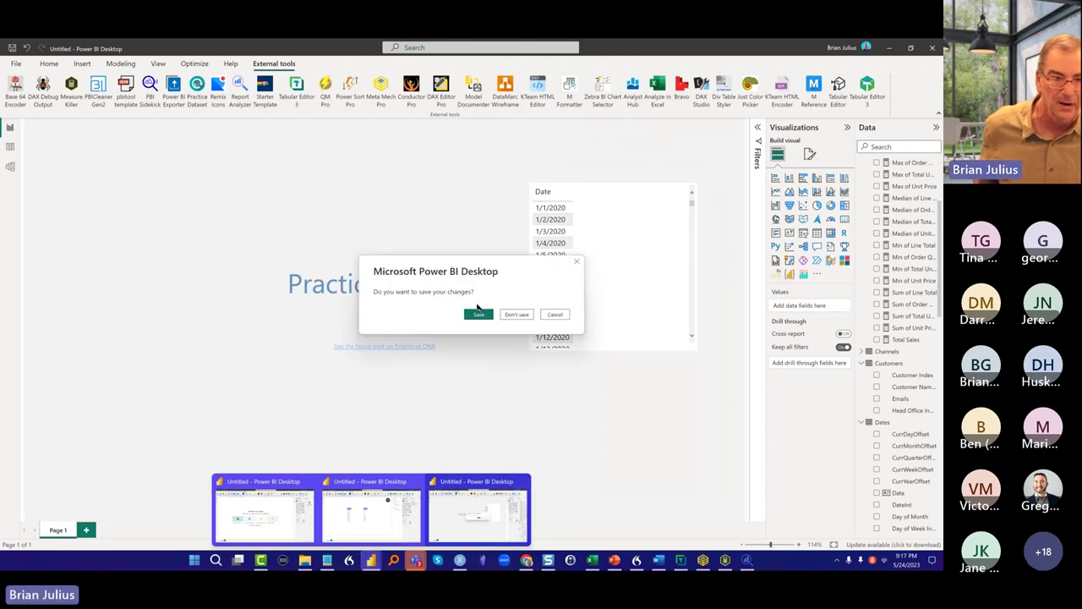
click(507, 317)
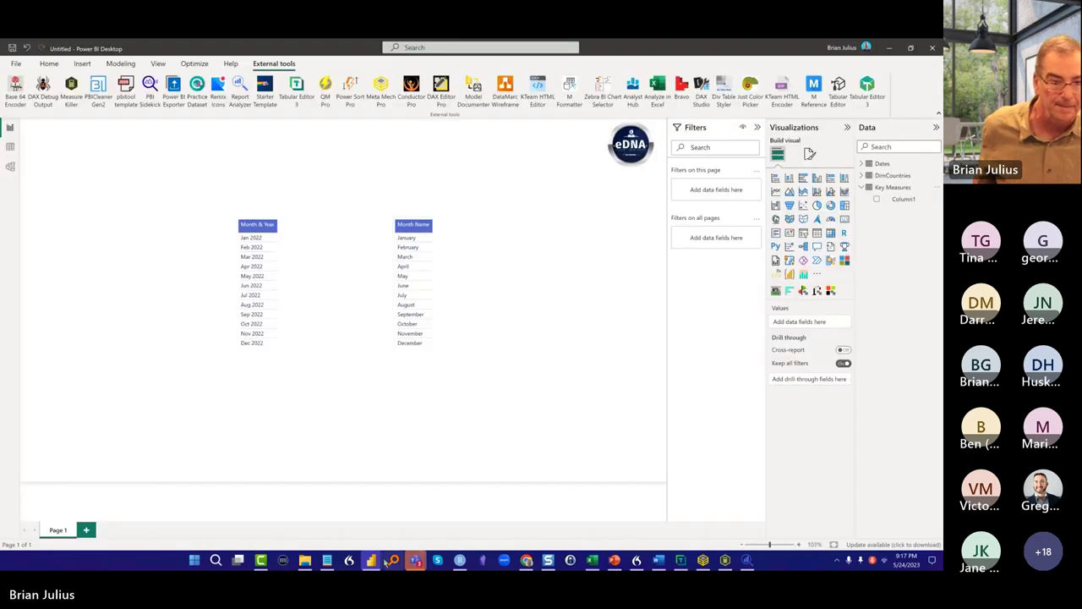
Close the remaining two untitled Power BI reports, choosing Don't save for each
mouse_move(378, 562)
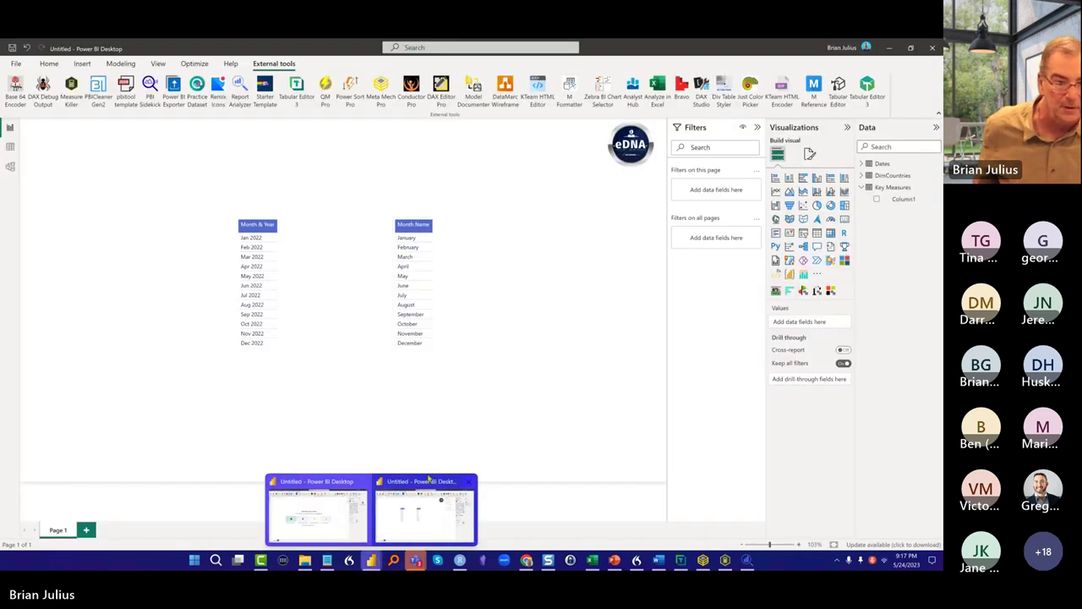
click(467, 482)
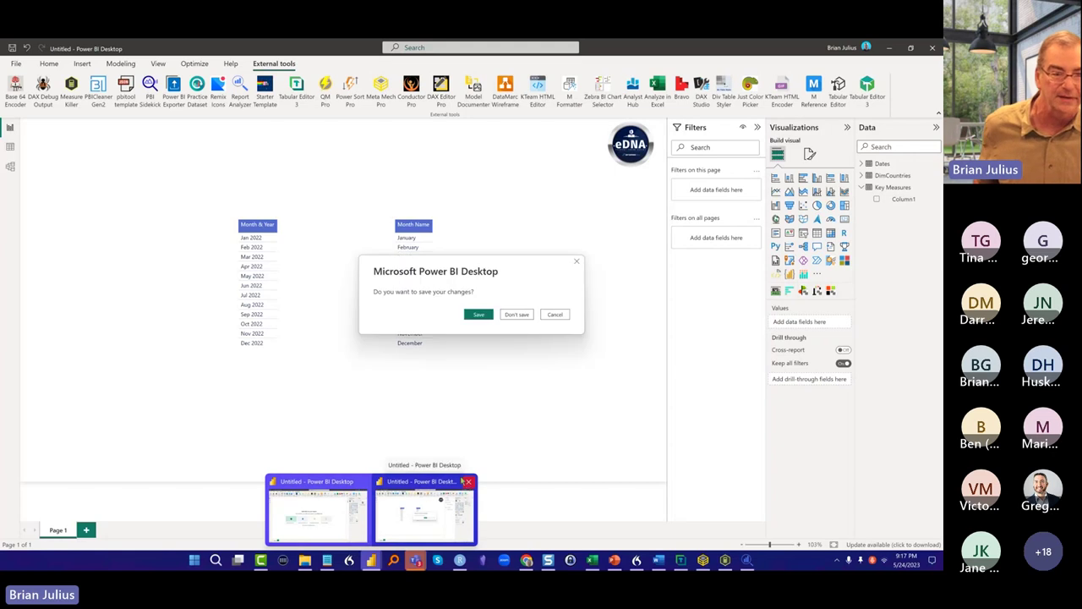
click(517, 314)
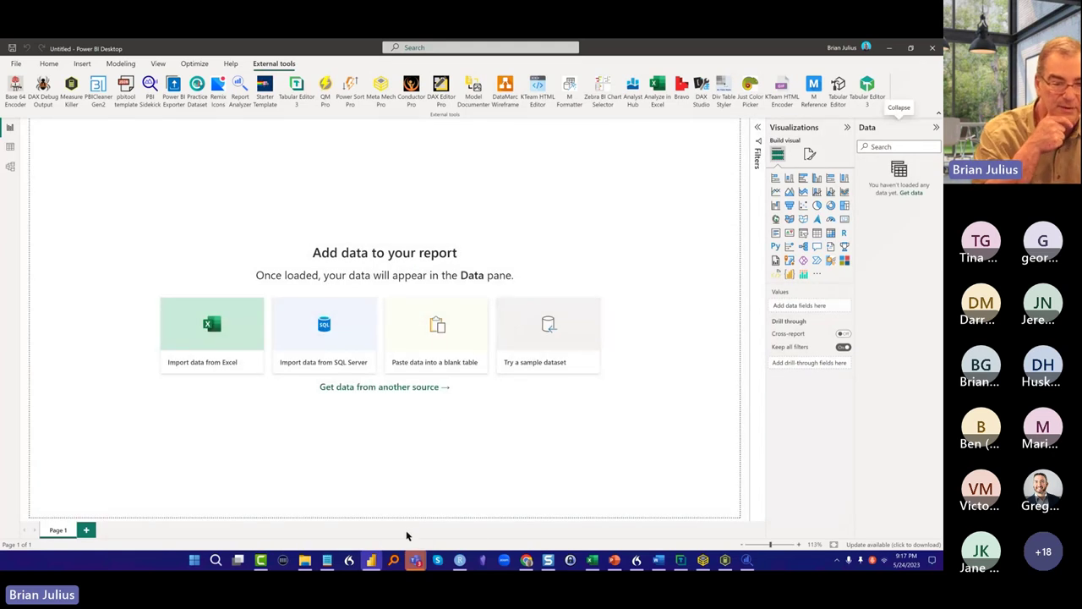
click(372, 558)
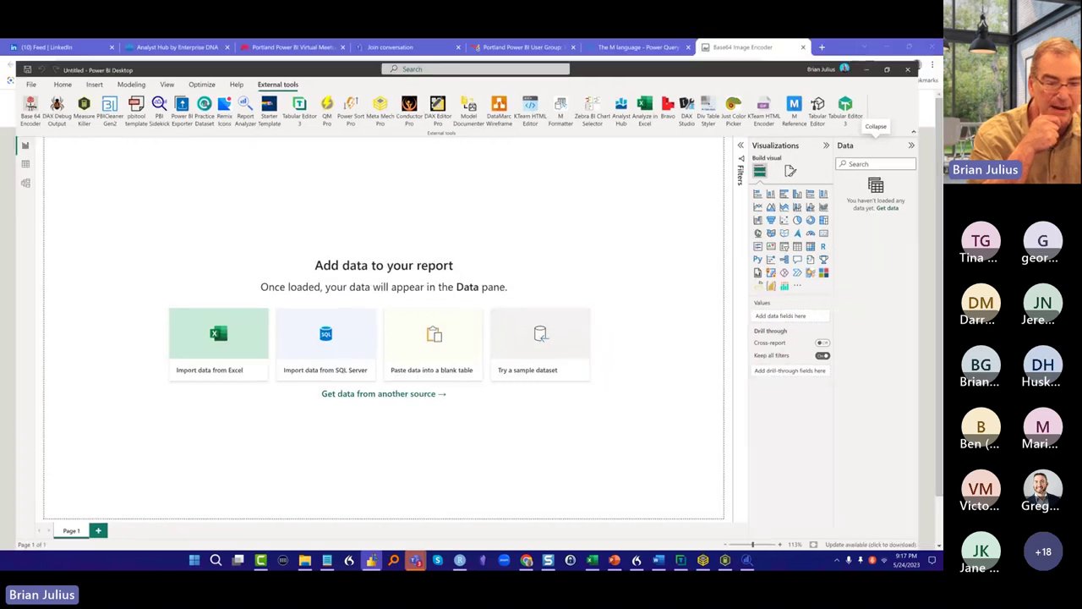
click(372, 560)
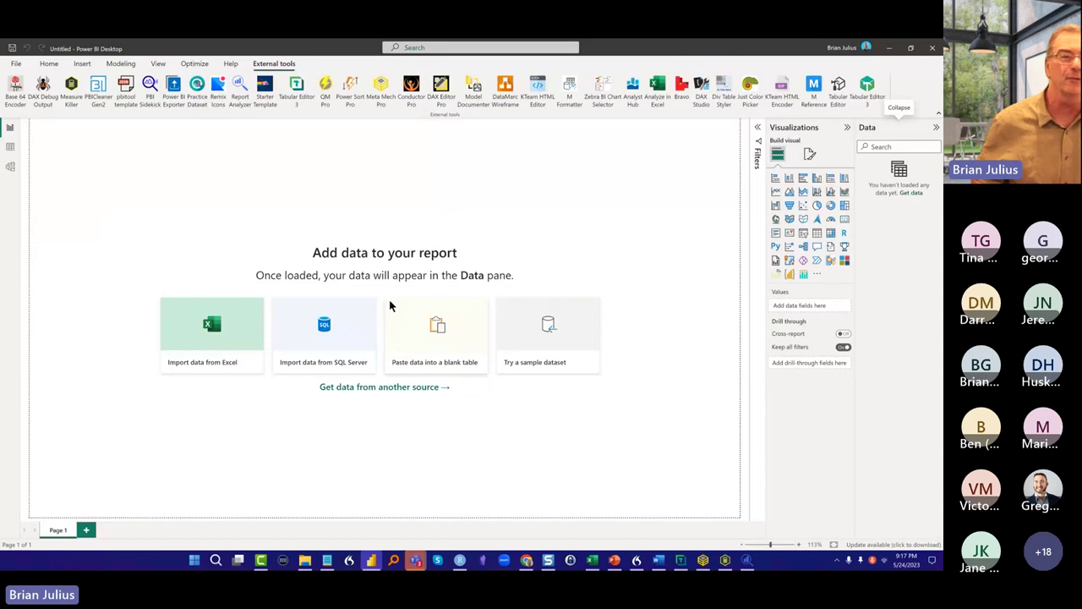
click(932, 47)
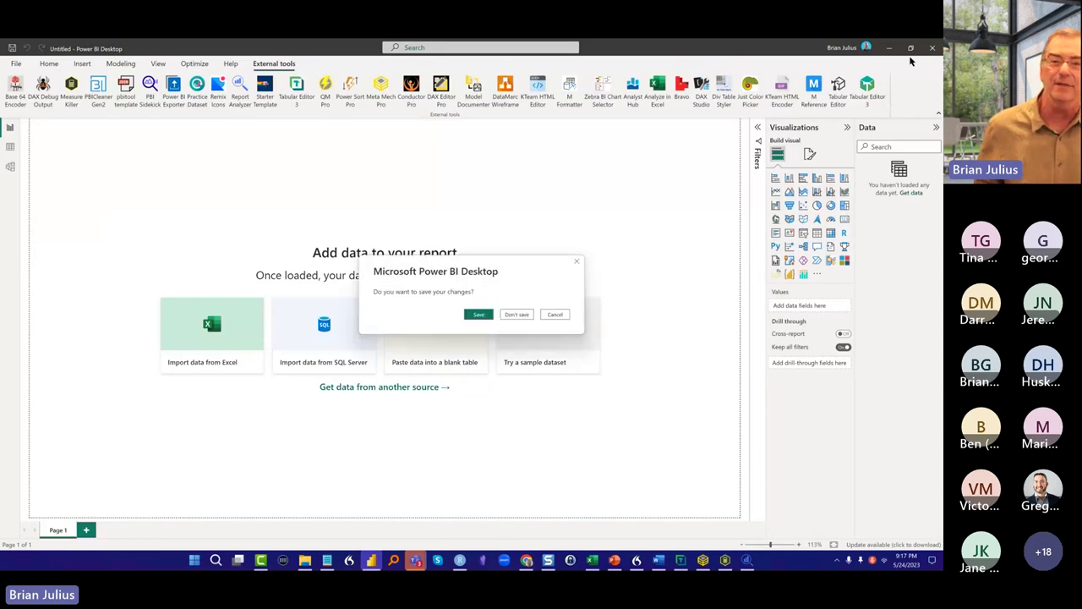
click(517, 314)
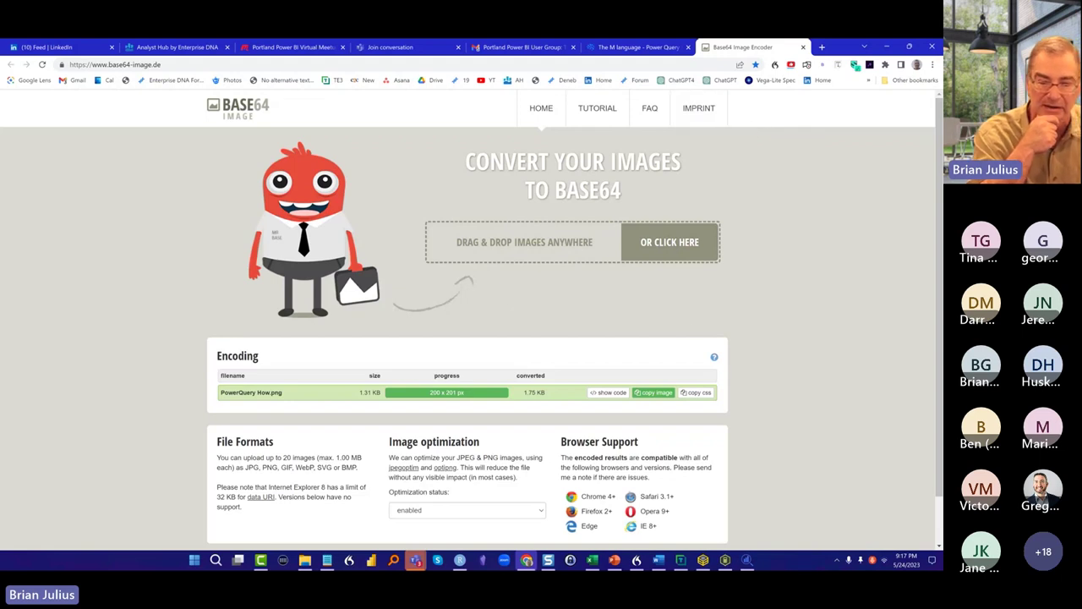
Close the From Date/To Date workbook, glance at Book4's Page Layout, then close Book4
click(592, 559)
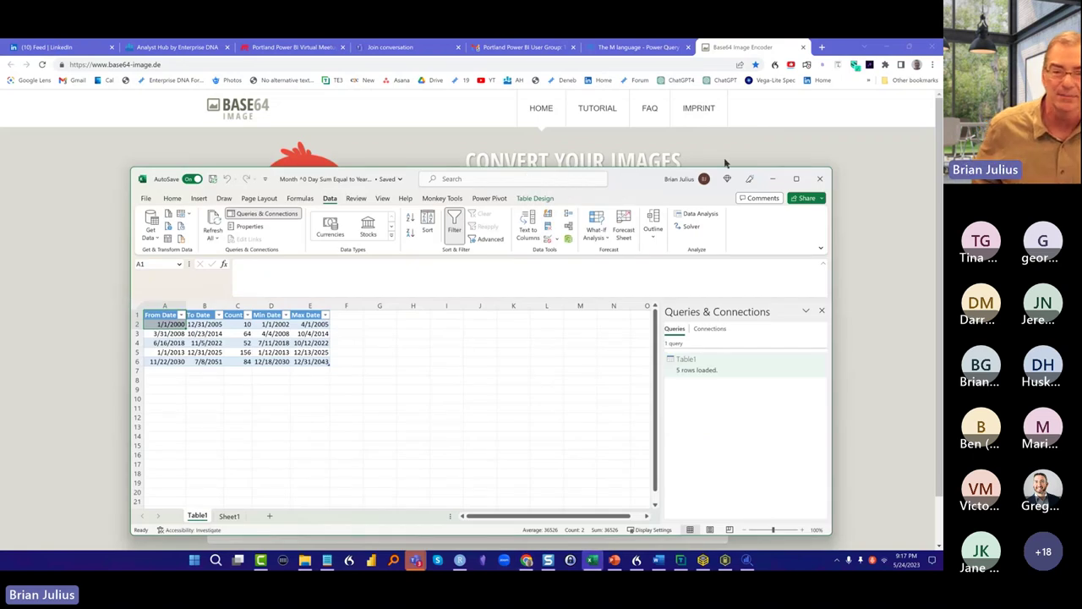
click(819, 178)
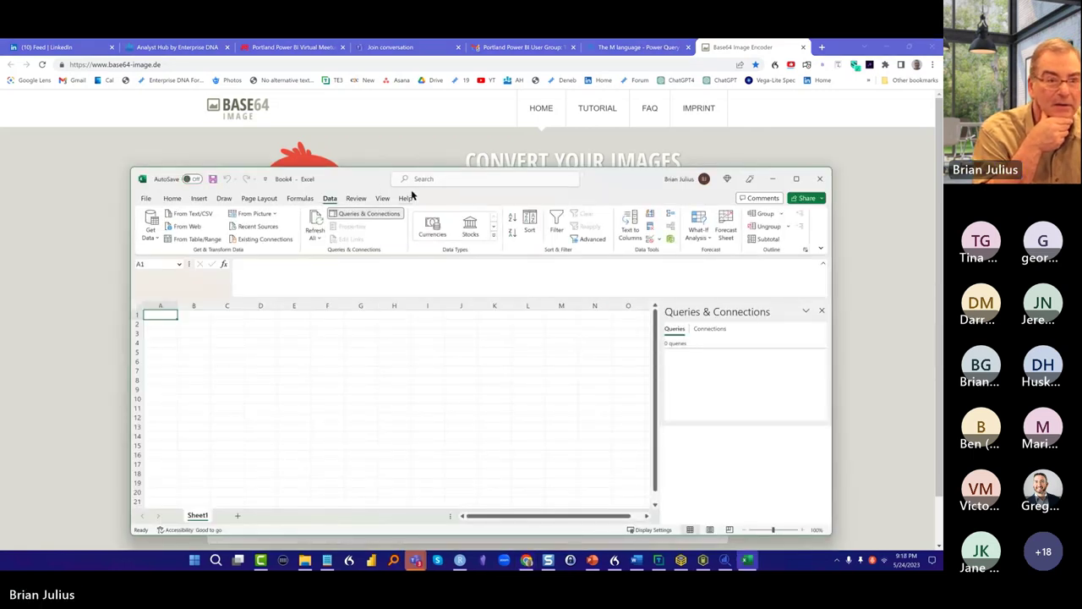
click(796, 180)
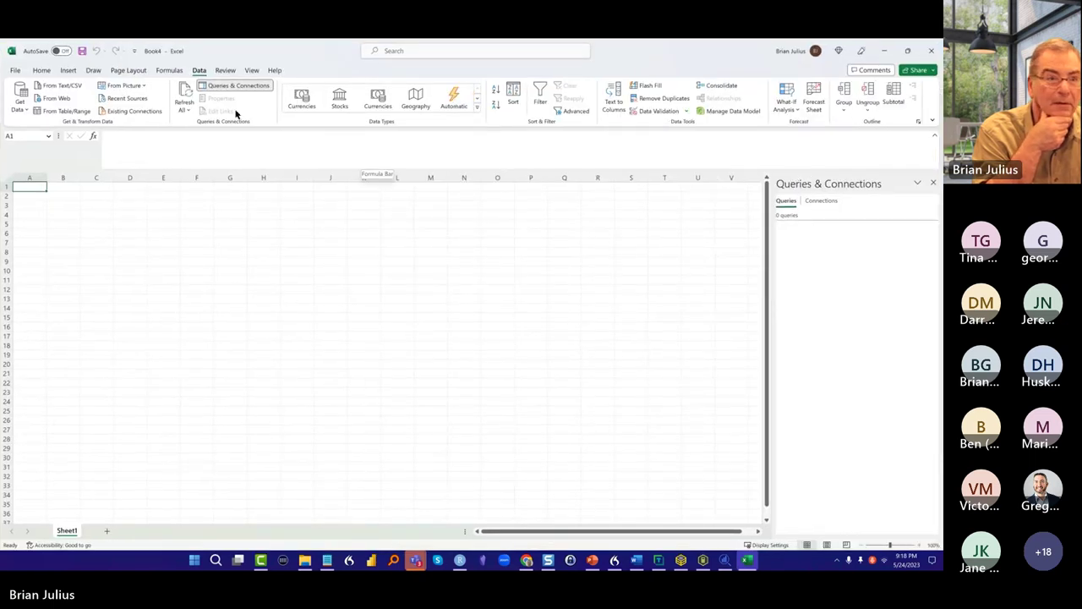
click(129, 70)
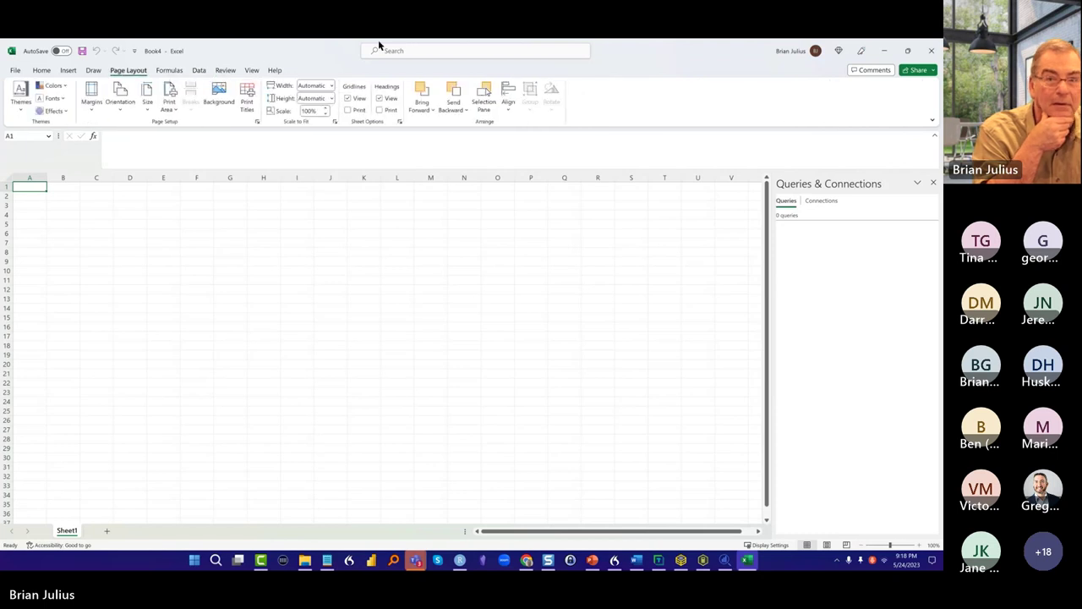
click(932, 51)
drag(829, 110, 508, 512)
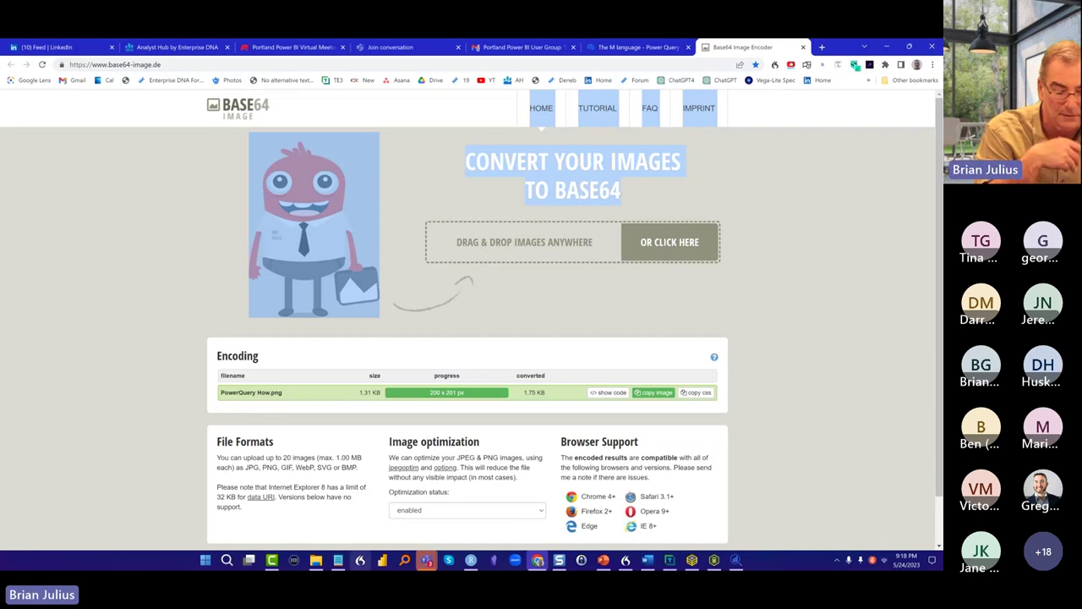
Open a new blank Book5 workbook, checking its Home tab and File screen along the way
click(367, 563)
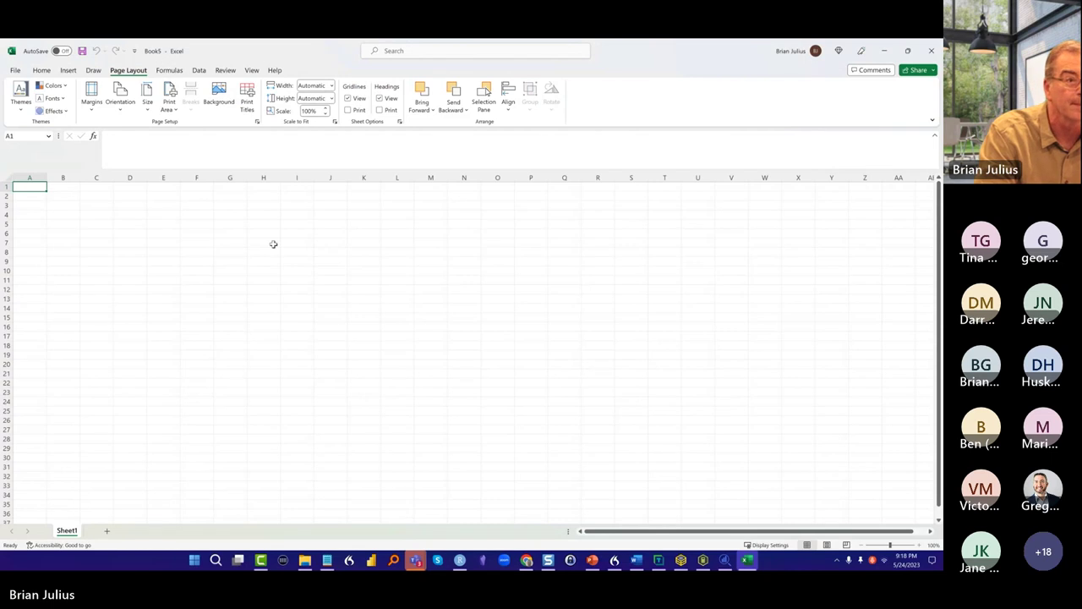
click(37, 71)
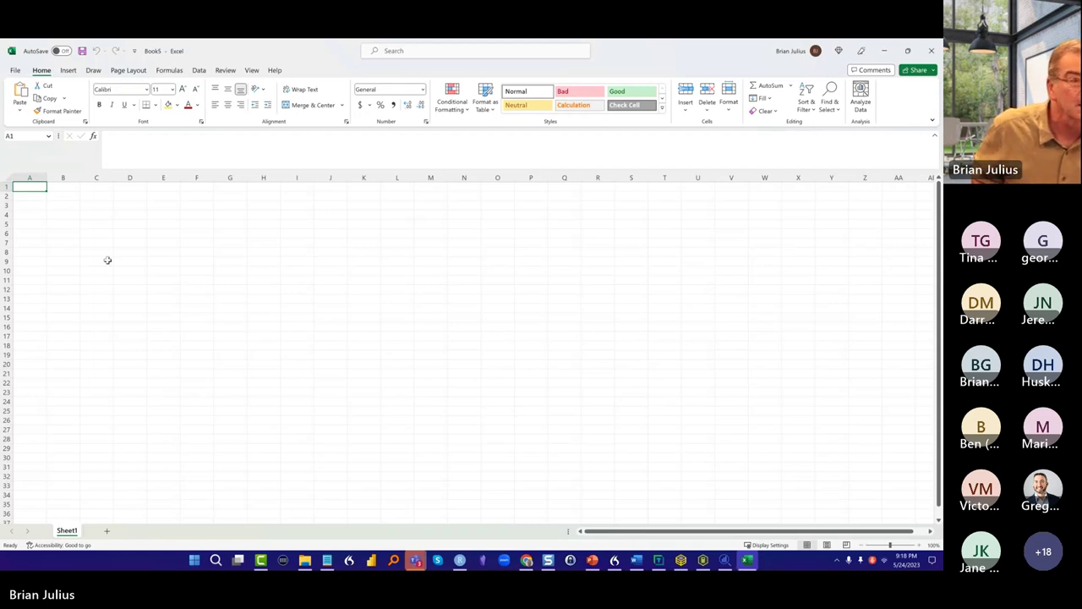
click(15, 71)
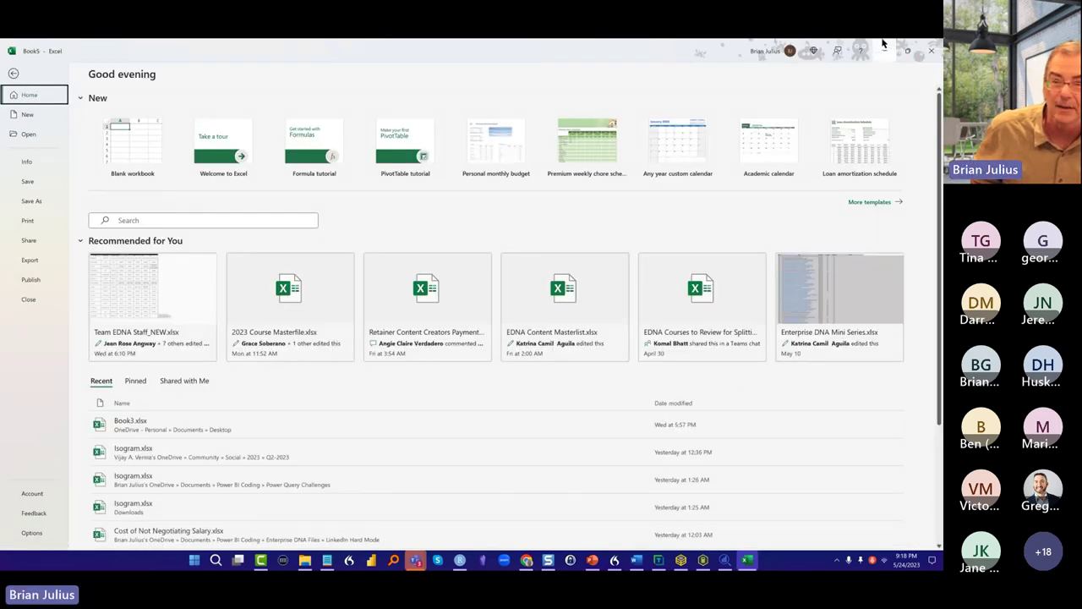
click(885, 50)
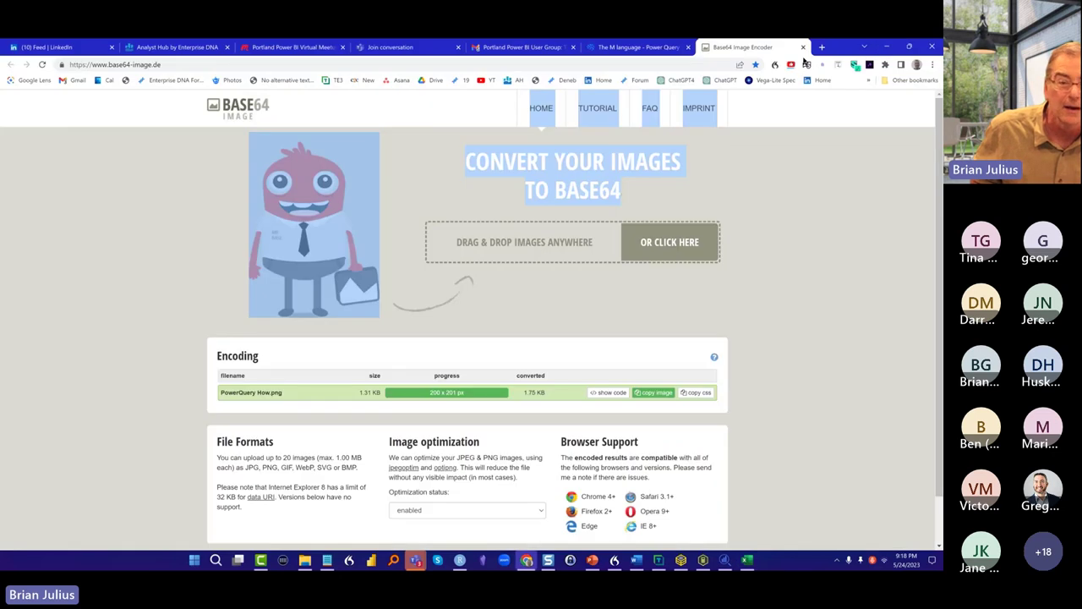
drag(501, 485, 512, 457)
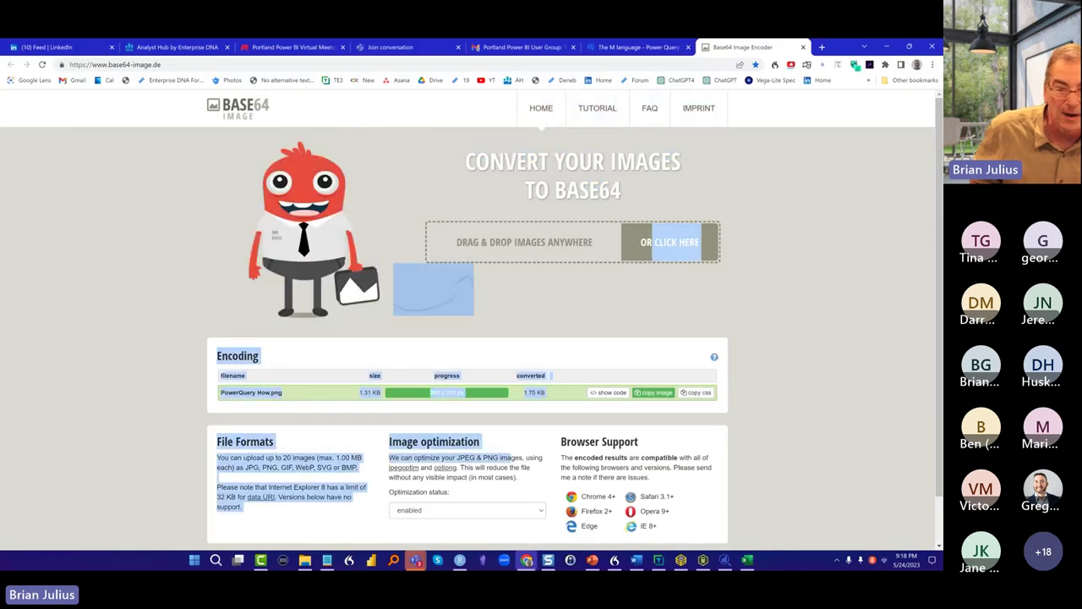
click(747, 559)
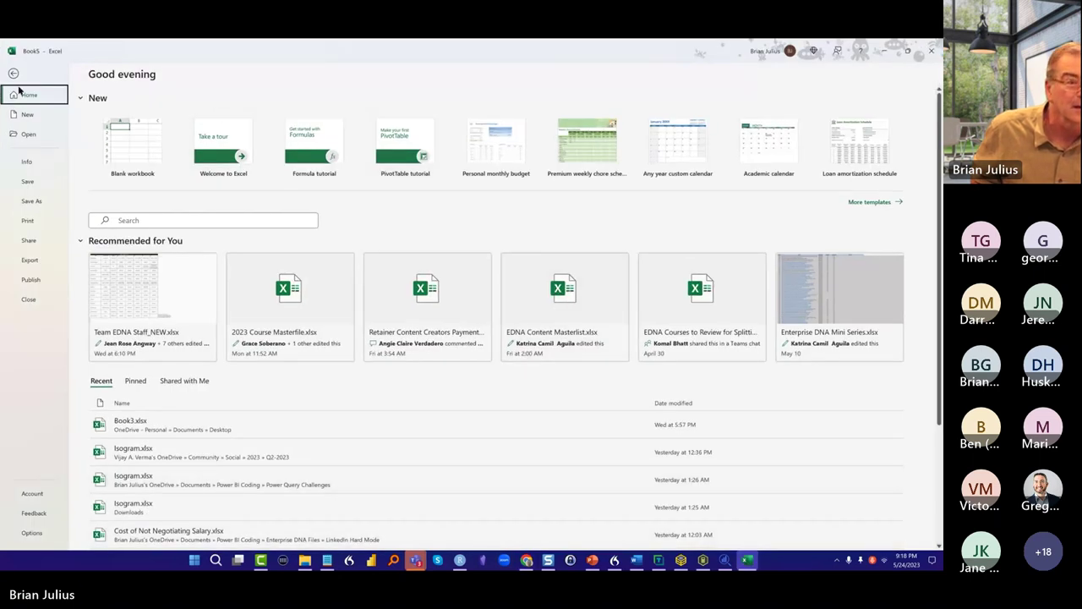
click(13, 72)
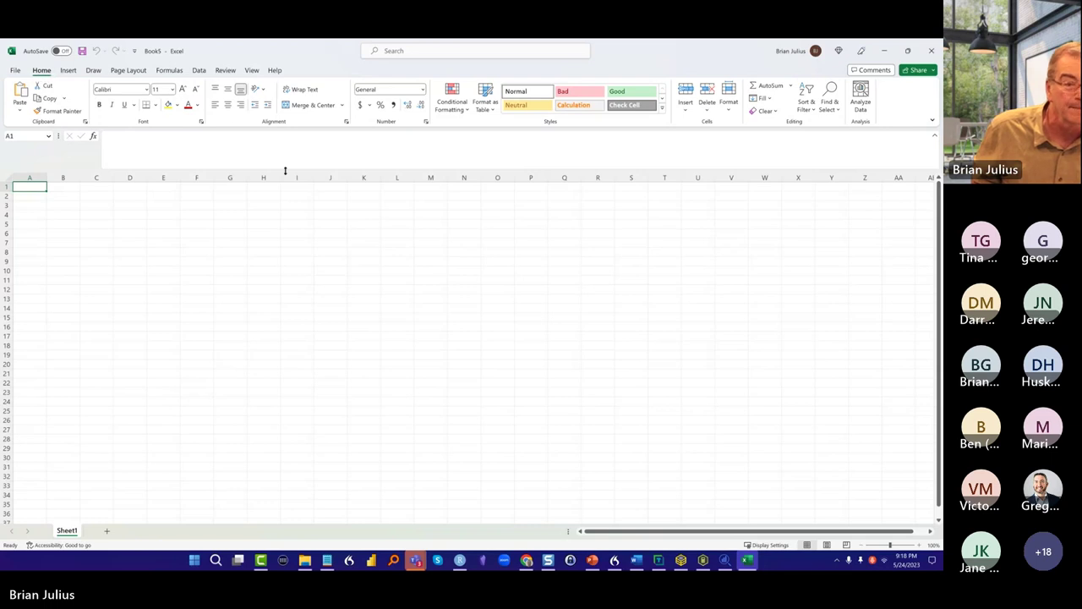
click(755, 563)
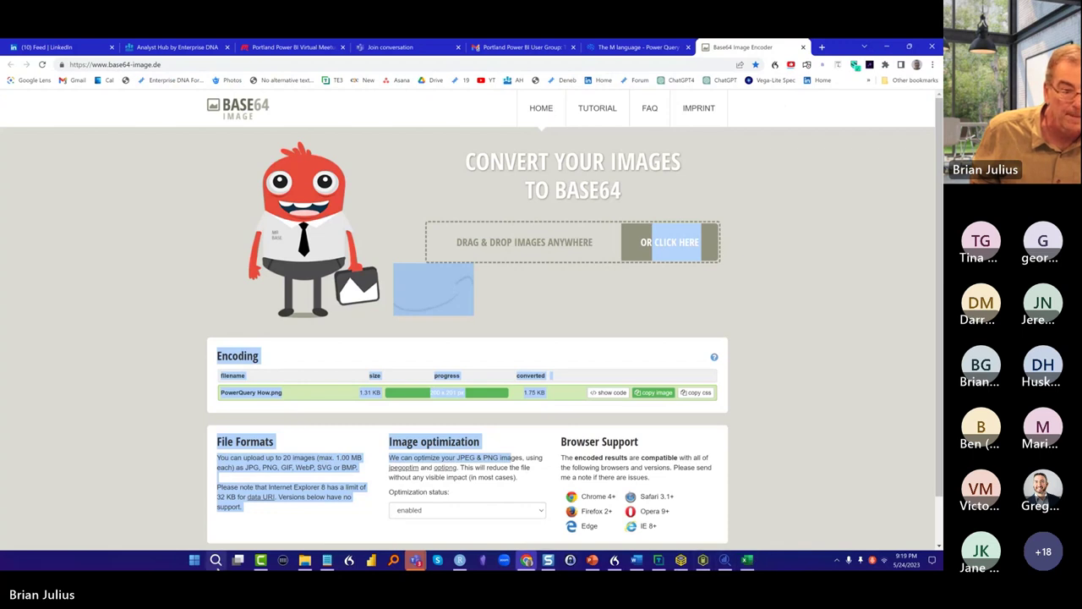
click(747, 560)
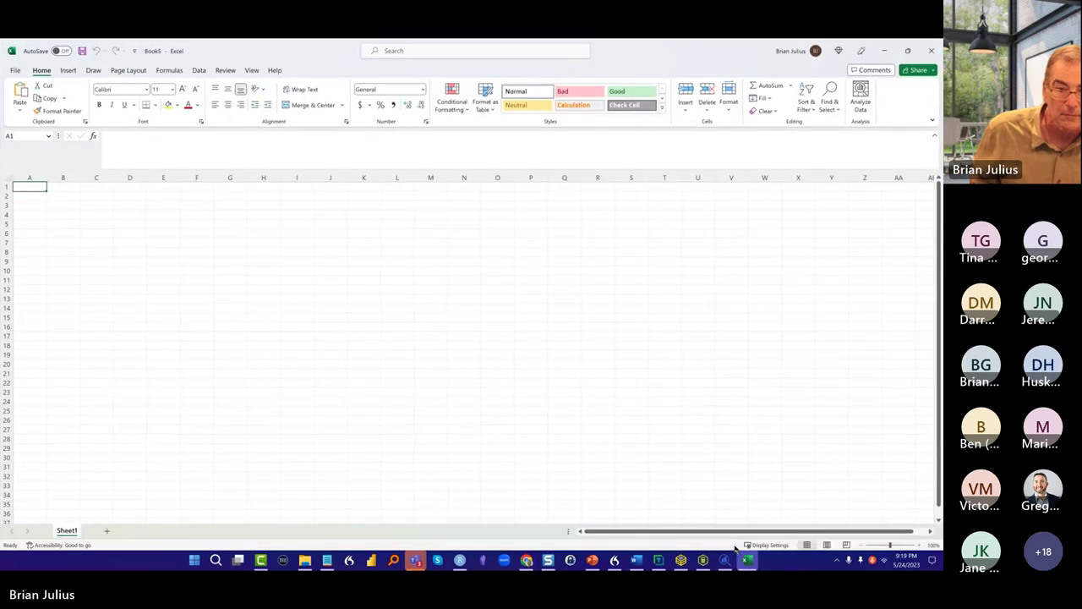
Create a blank Book6 workbook from File > New and view its Review commands
click(14, 71)
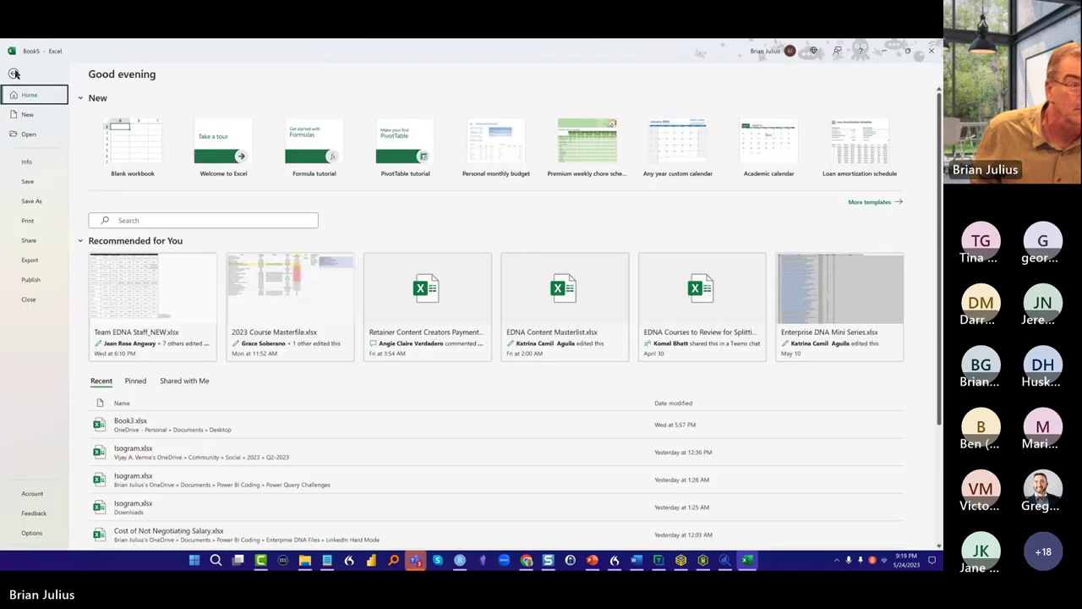
click(27, 114)
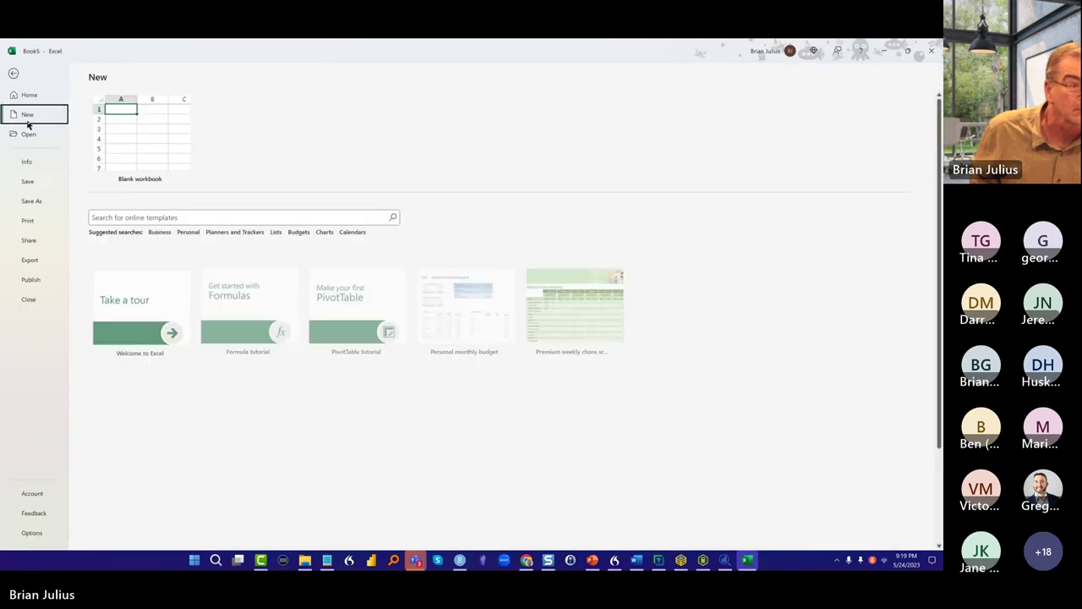
click(171, 134)
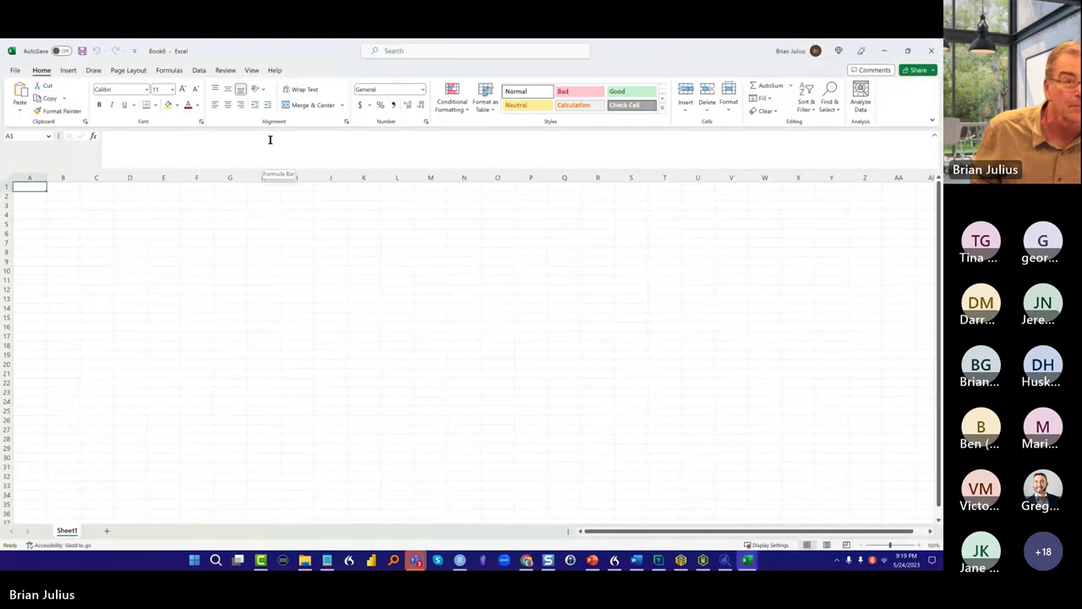
click(230, 71)
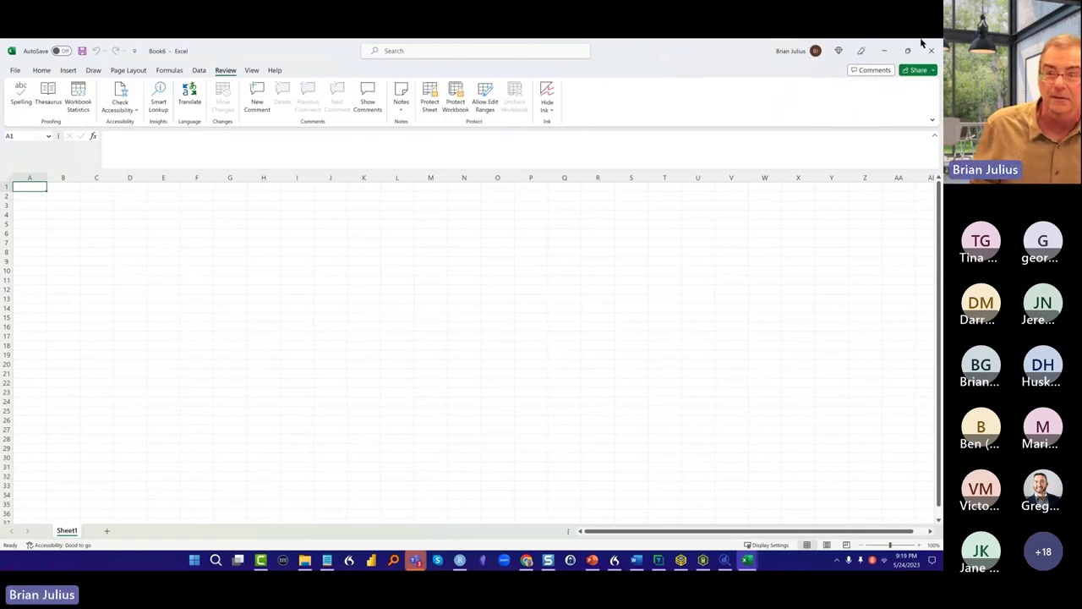
Look over Book6's Page Layout commands, then close Book6 to return to the encoder page
click(883, 51)
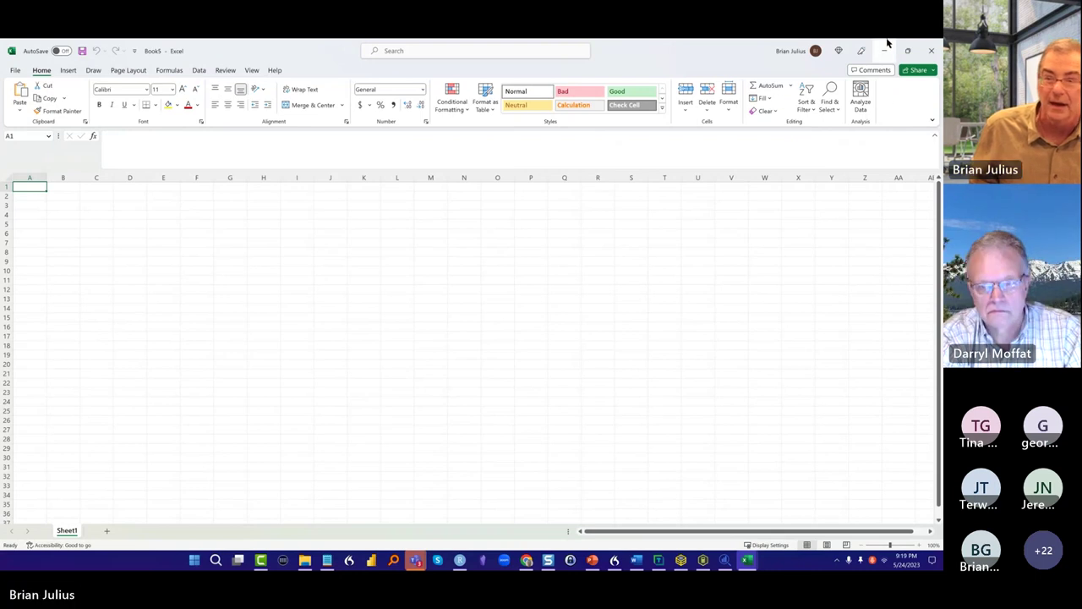
click(887, 50)
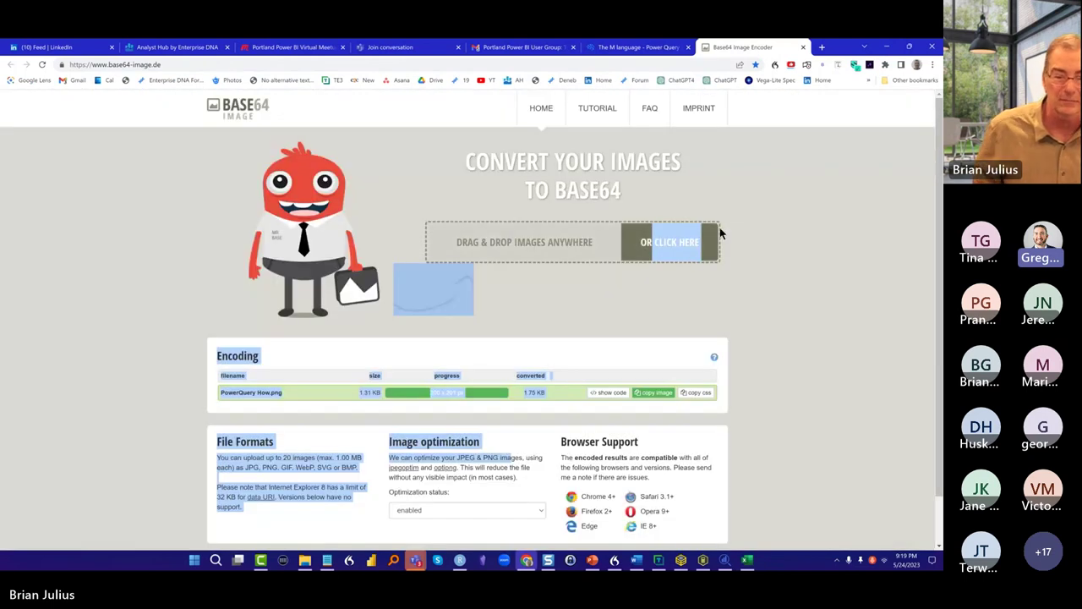
click(747, 560)
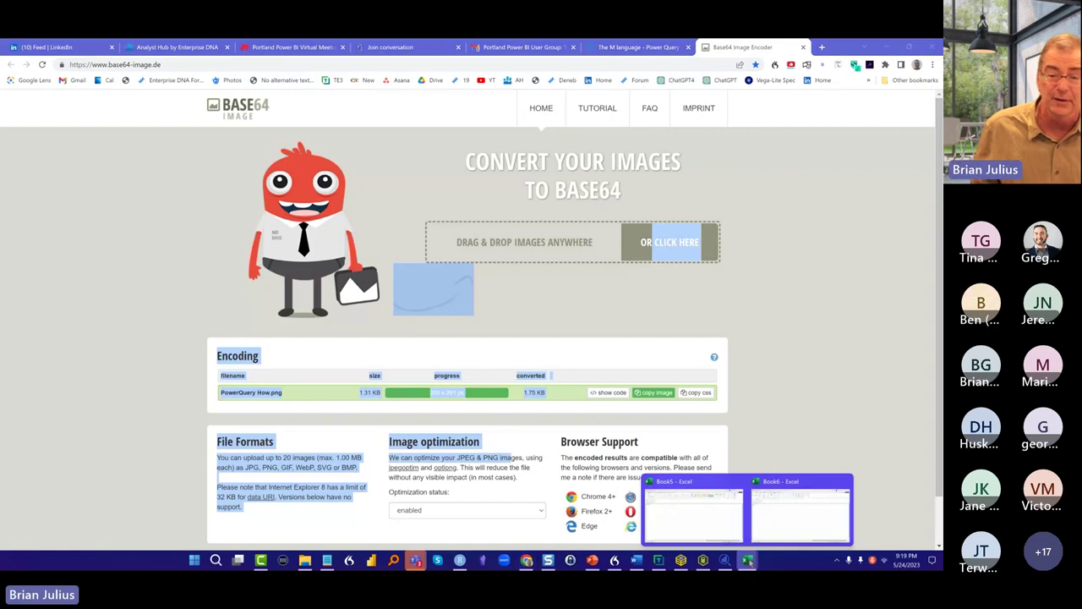
click(757, 516)
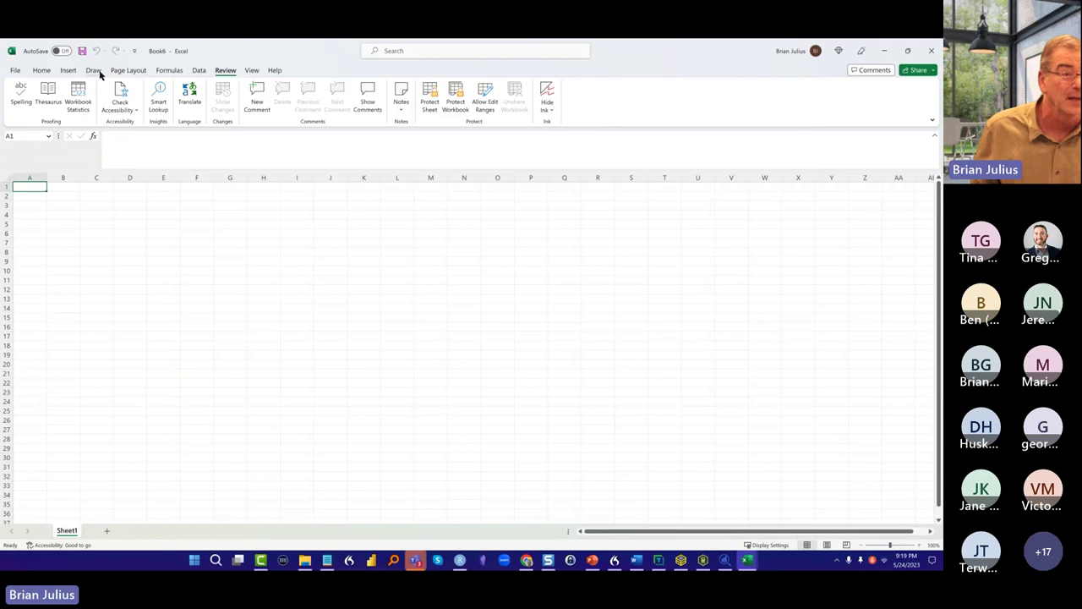
click(128, 70)
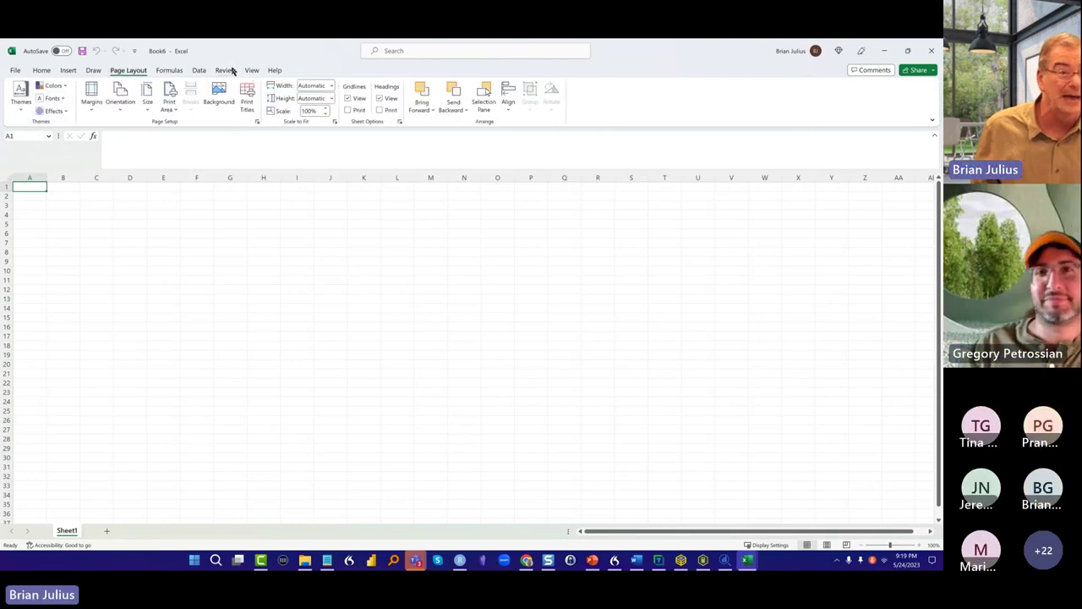
click(931, 51)
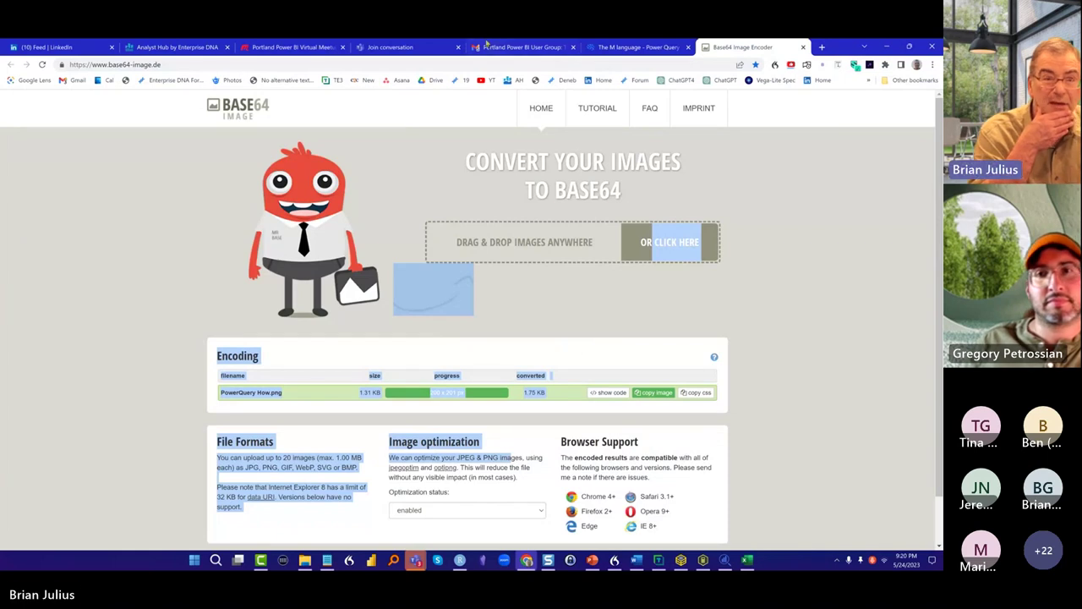
Glance at The M language tab, return to the Base64 Image Encoder, and launch Power BI
click(628, 48)
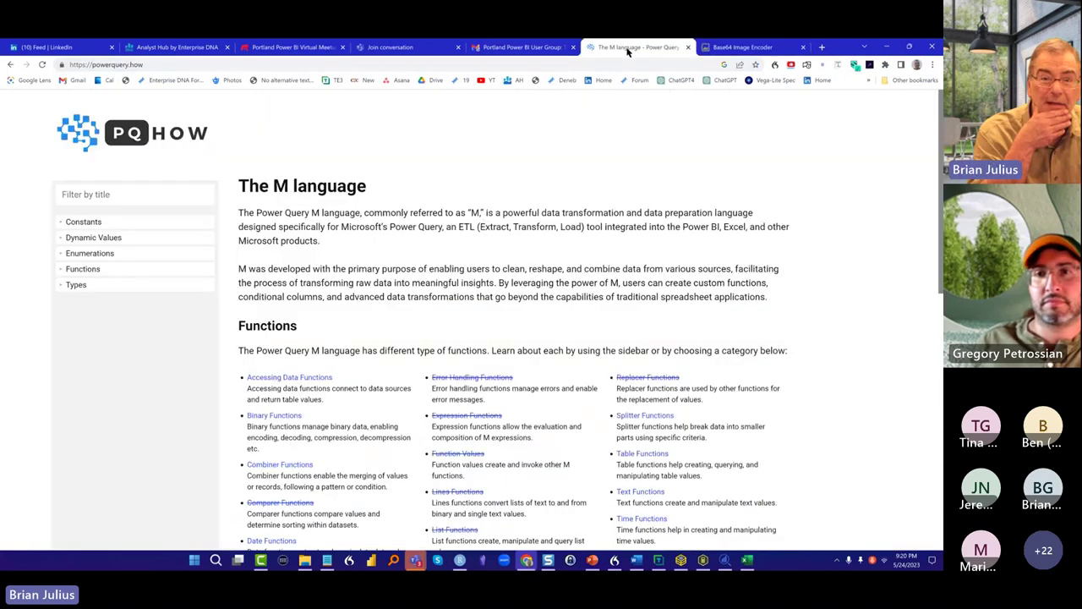
click(732, 49)
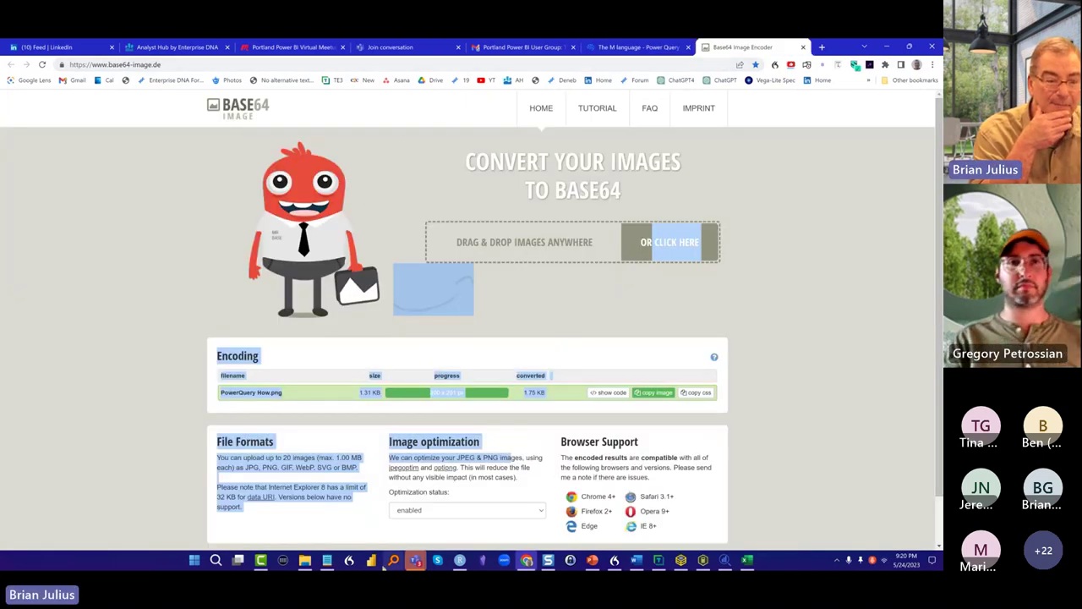
click(372, 562)
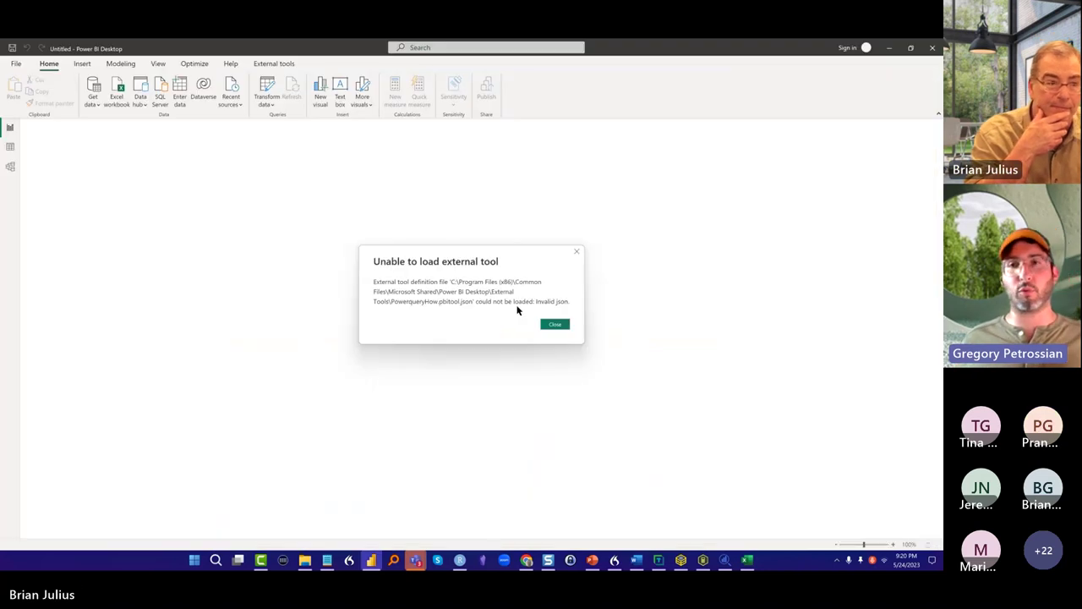
Close the 'Unable to load external tool' error and open File Explorer on PortlandPBUG
click(554, 324)
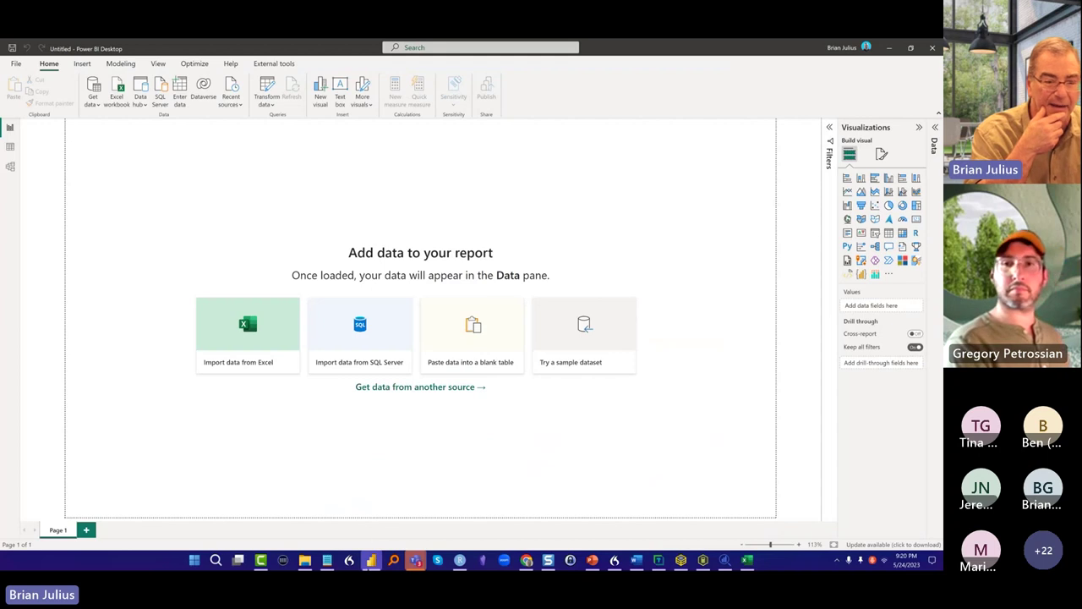
right_click(373, 562)
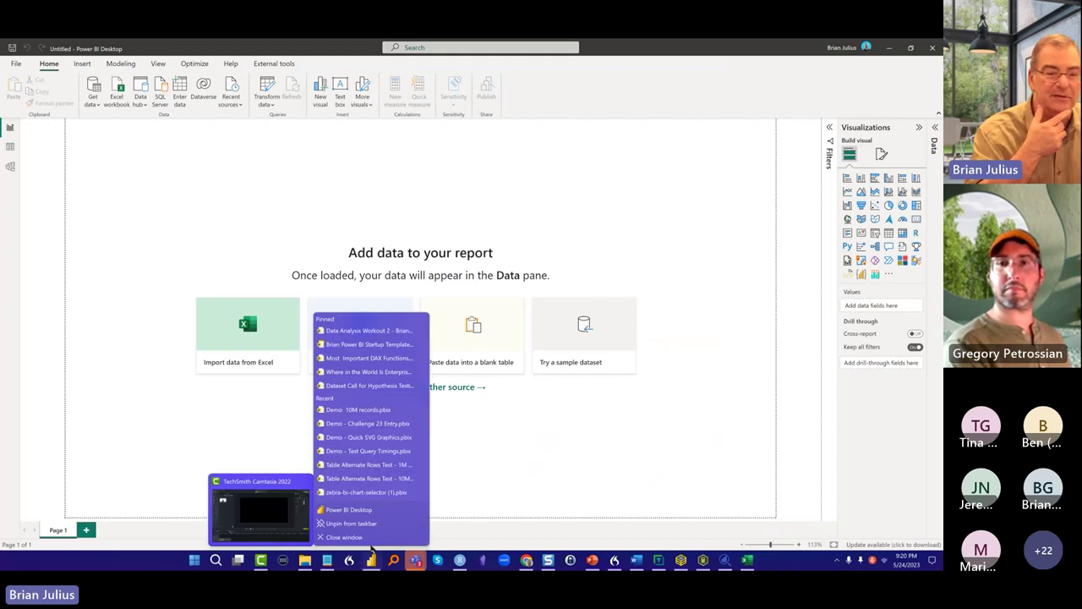
click(532, 465)
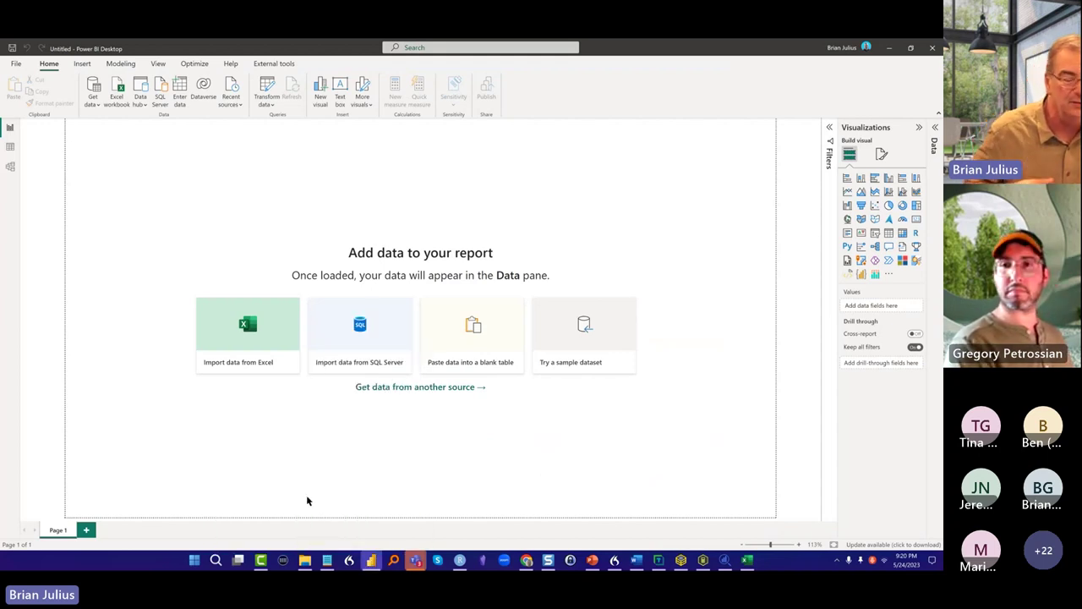
click(309, 562)
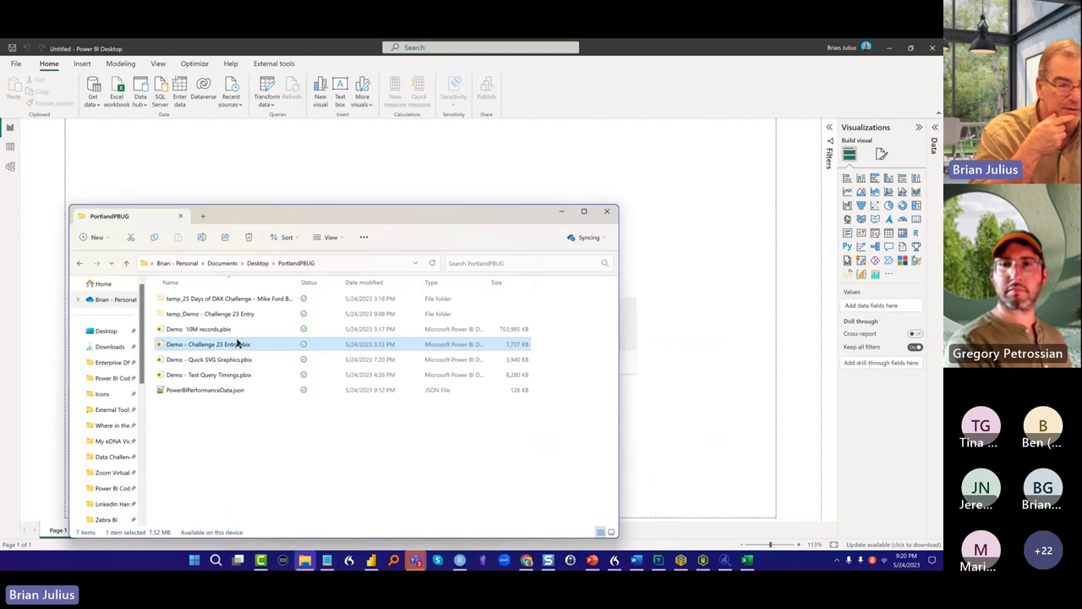
Open Demo - Test Query Timings.pbix in Power BI and close the external tool error
click(242, 376)
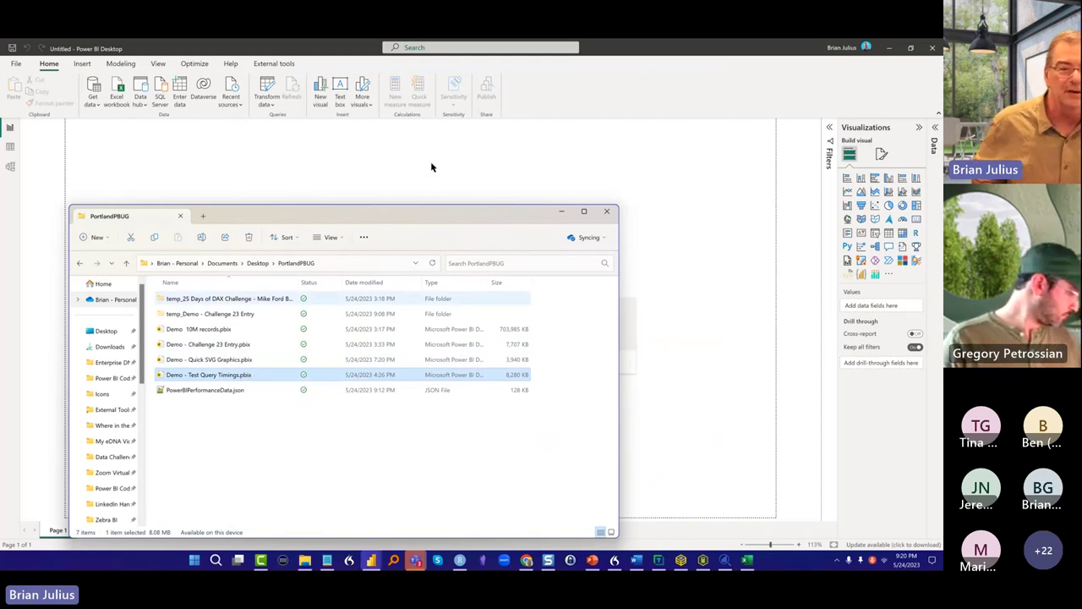
key(Return)
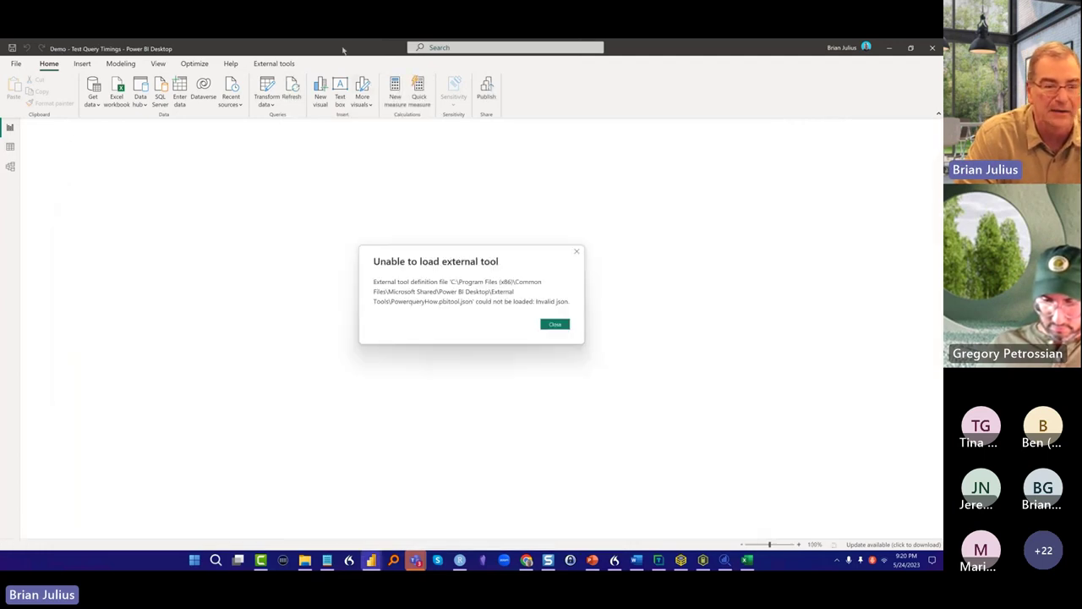
click(555, 325)
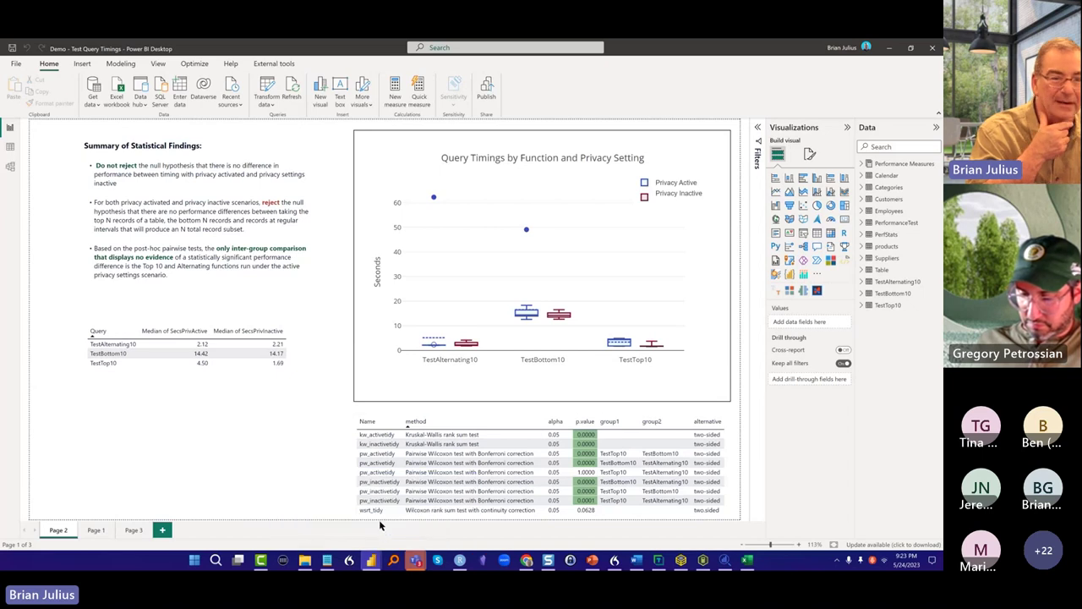
Launch Analyst Hub from the External tools ribbon
click(278, 64)
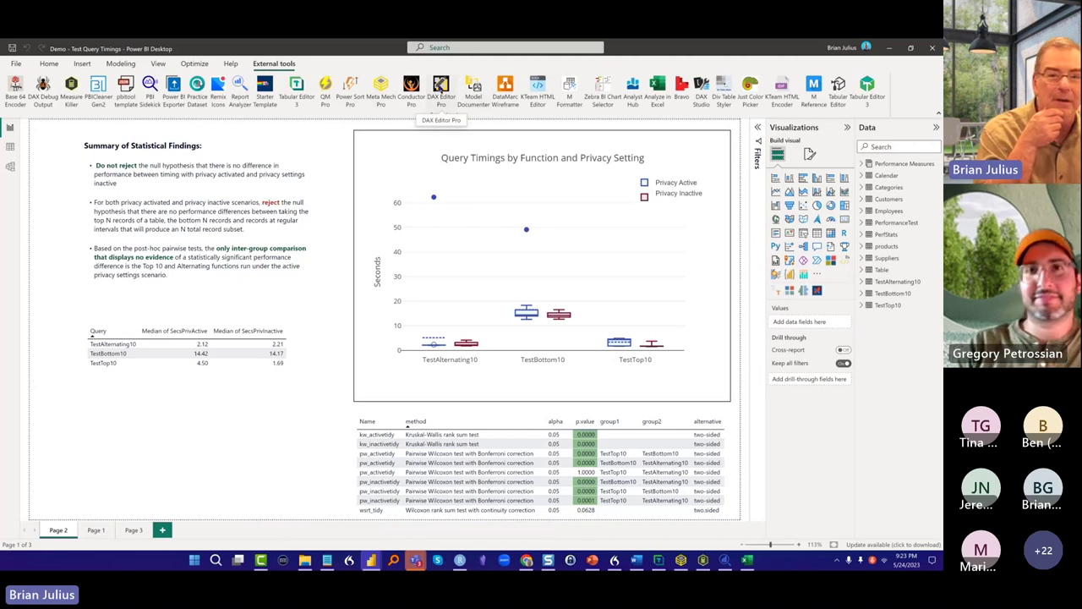
click(632, 88)
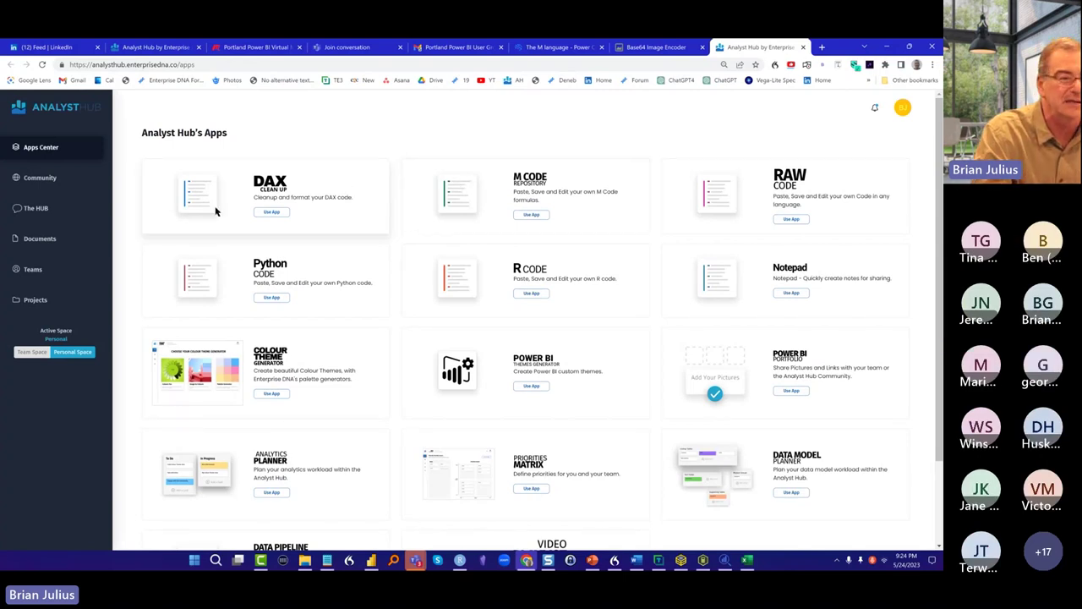
click(36, 181)
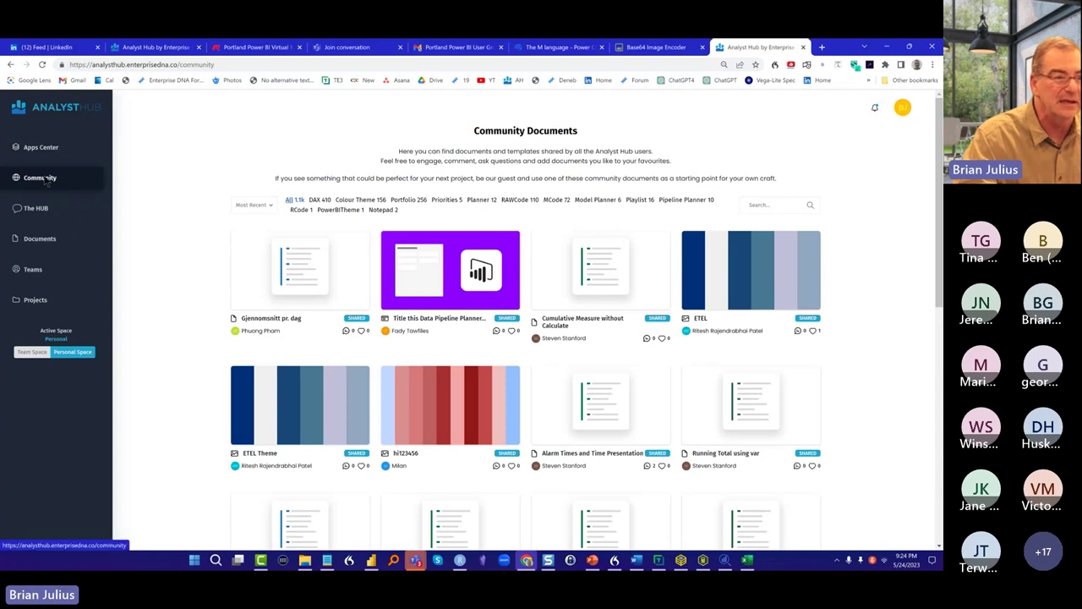
click(41, 147)
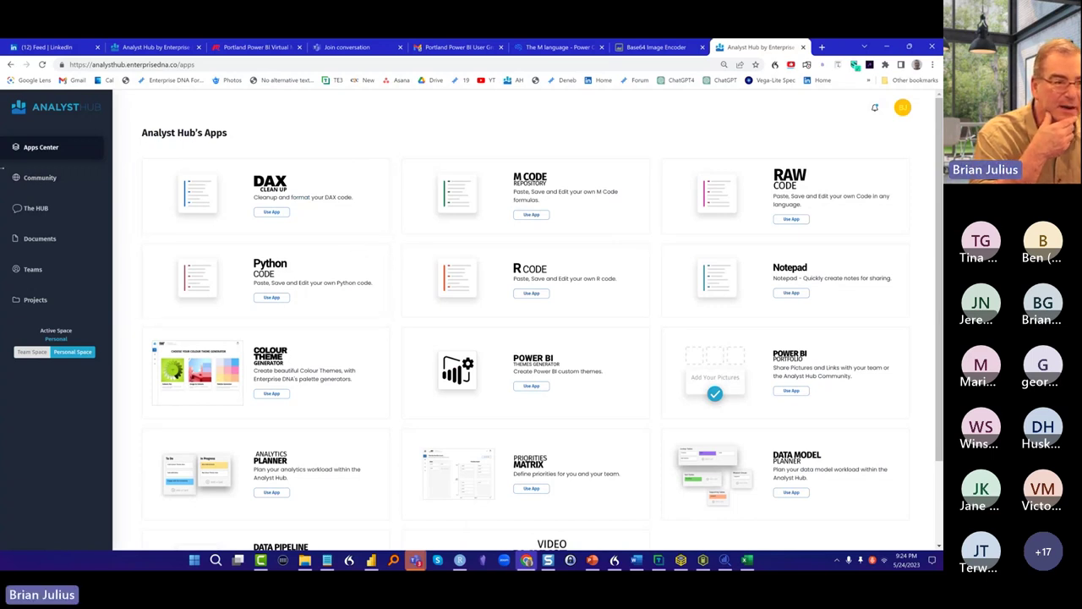
Filter Community Documents to DAX and search for the cumulative measure ('dumul')
click(40, 179)
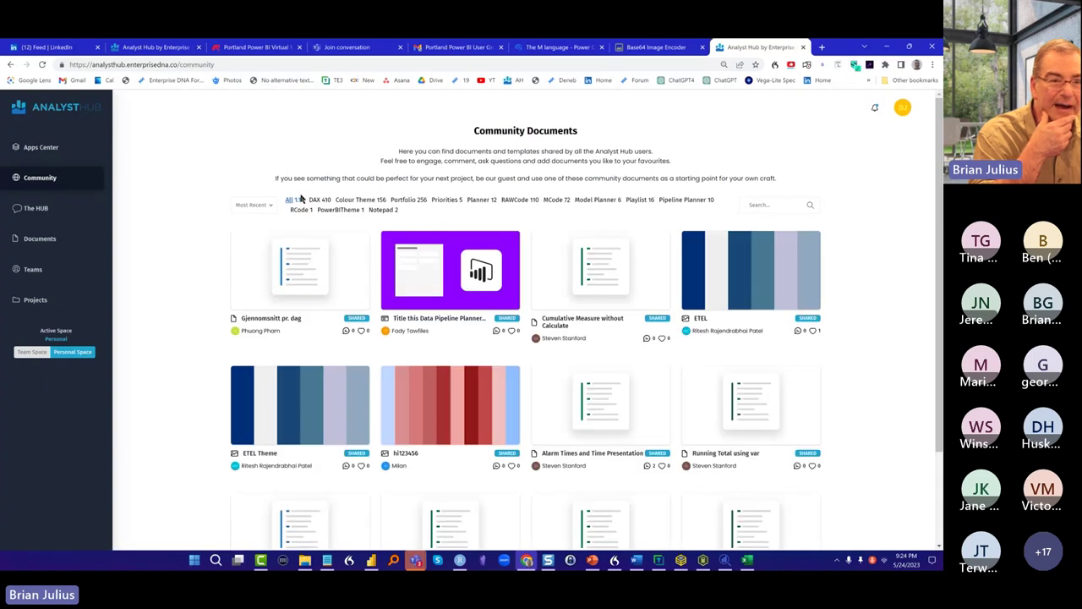
click(320, 199)
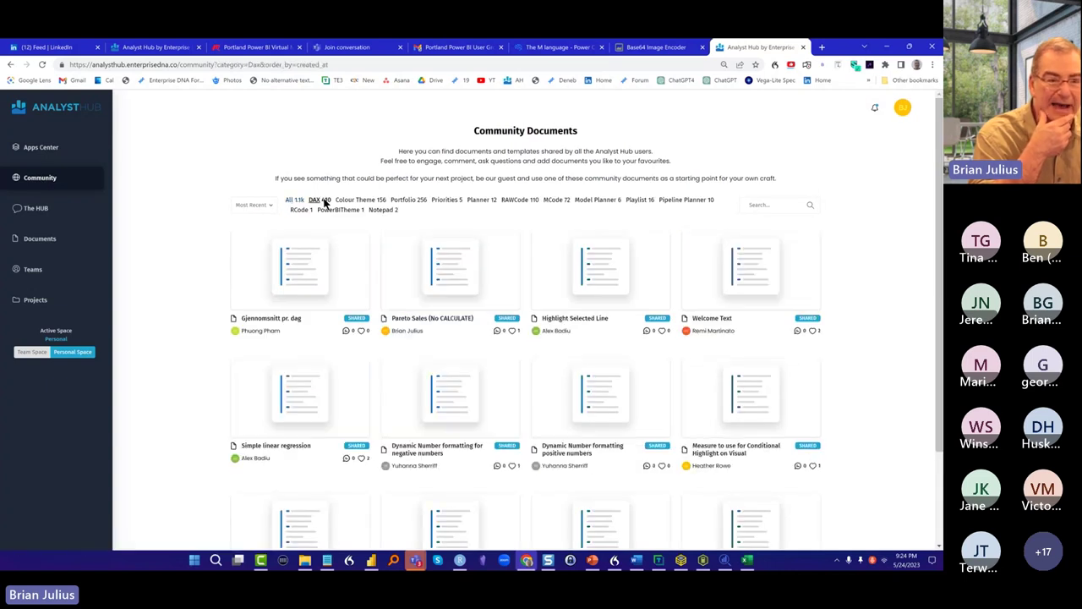
mouse_move(625, 247)
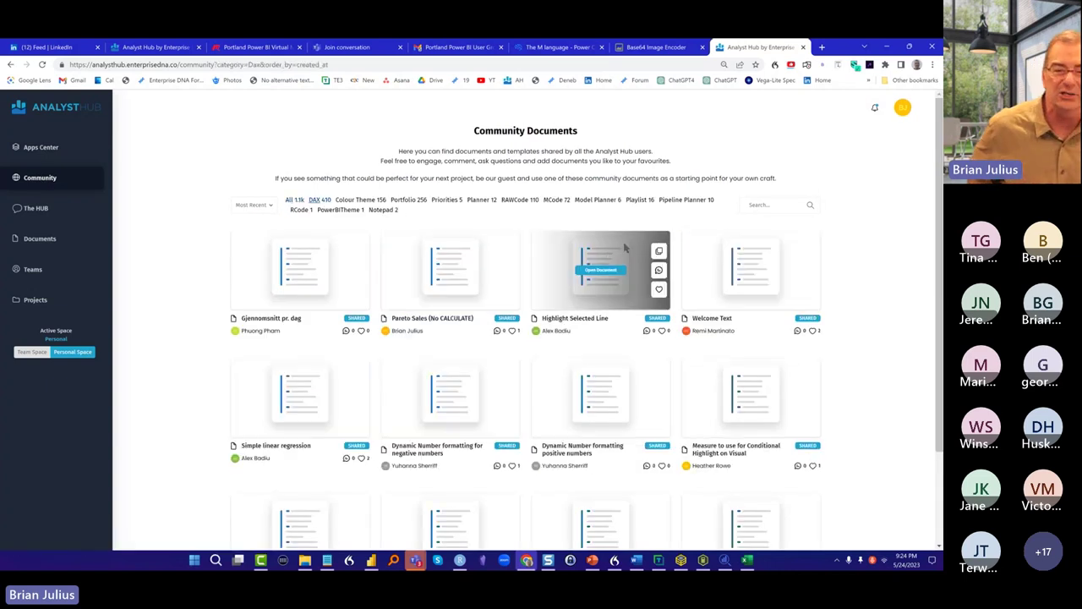
click(788, 203)
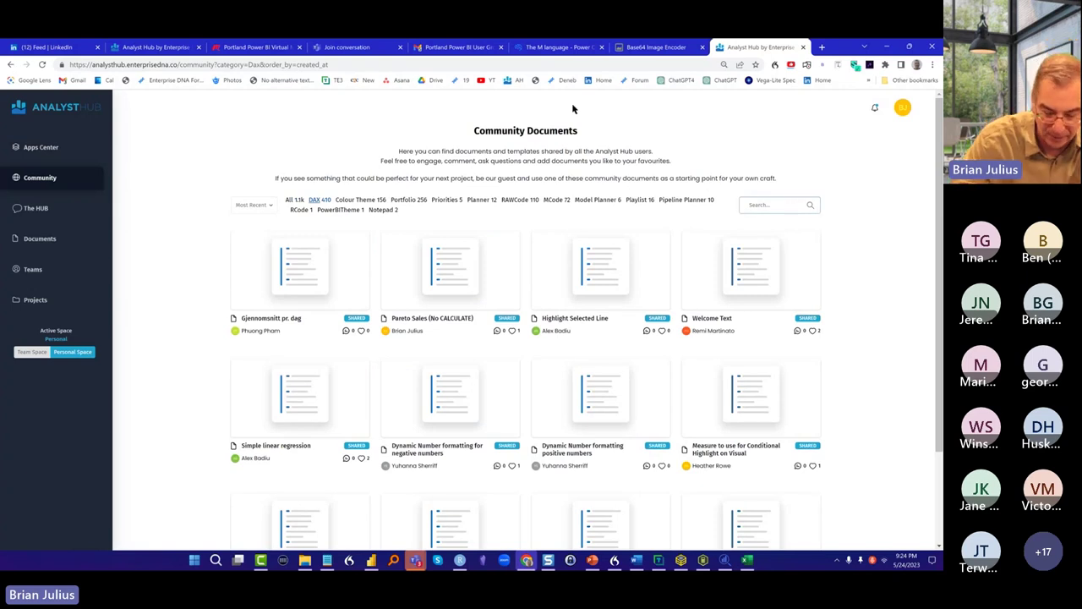
text(d)
text(um)
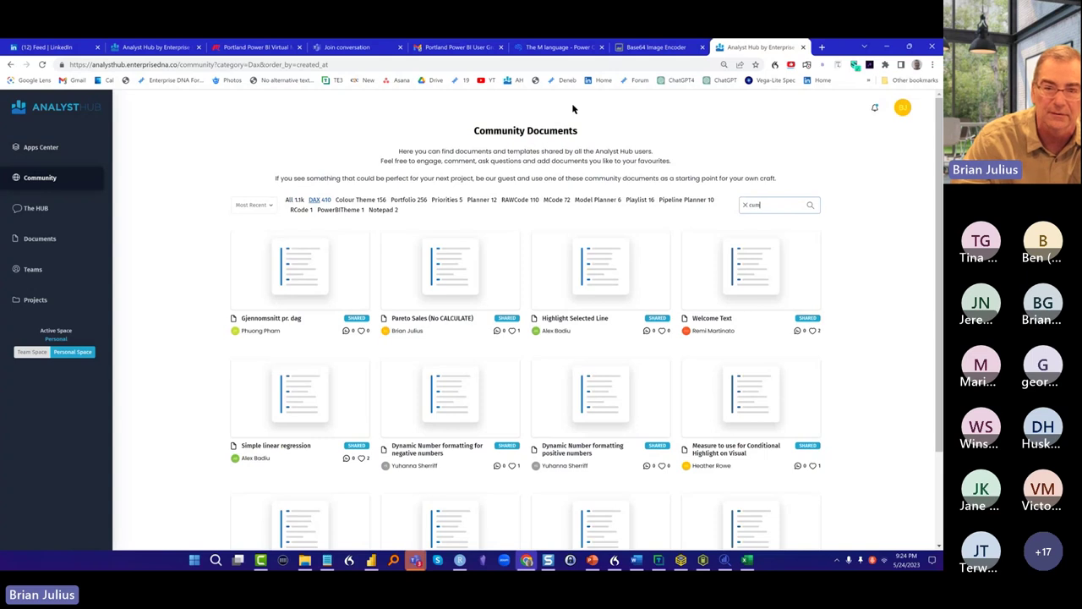
text(ula)
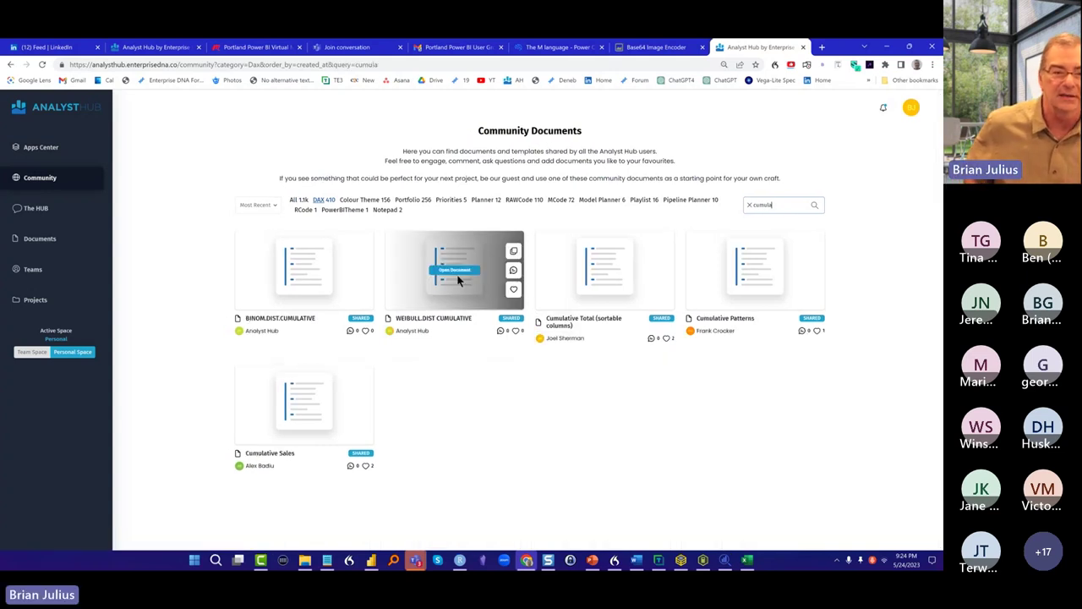
mouse_move(705, 283)
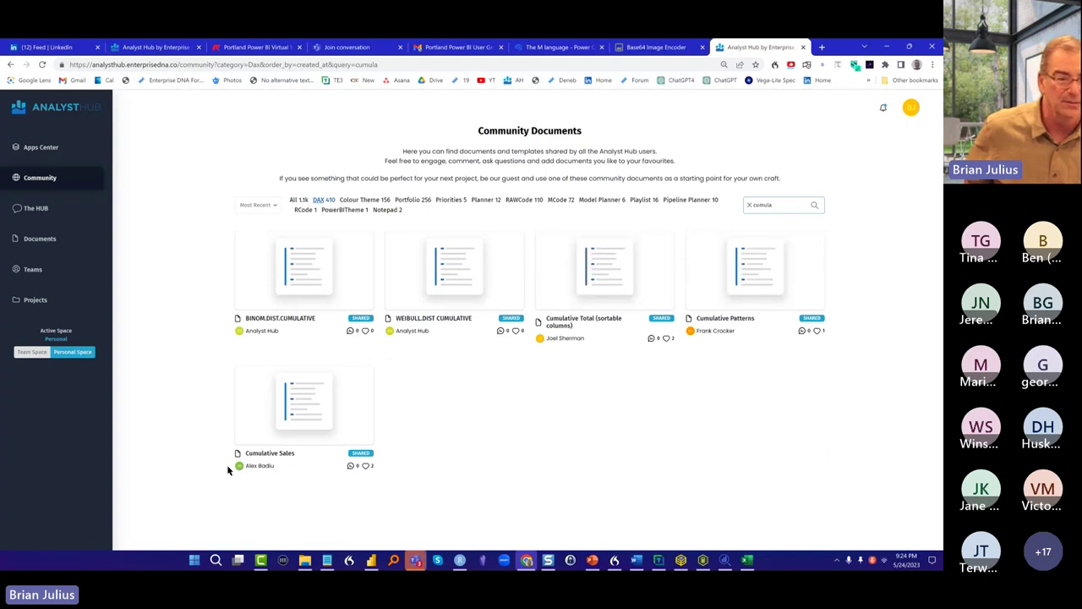
Copy the Cumulative Sales measure code and return to the community documents list
click(321, 407)
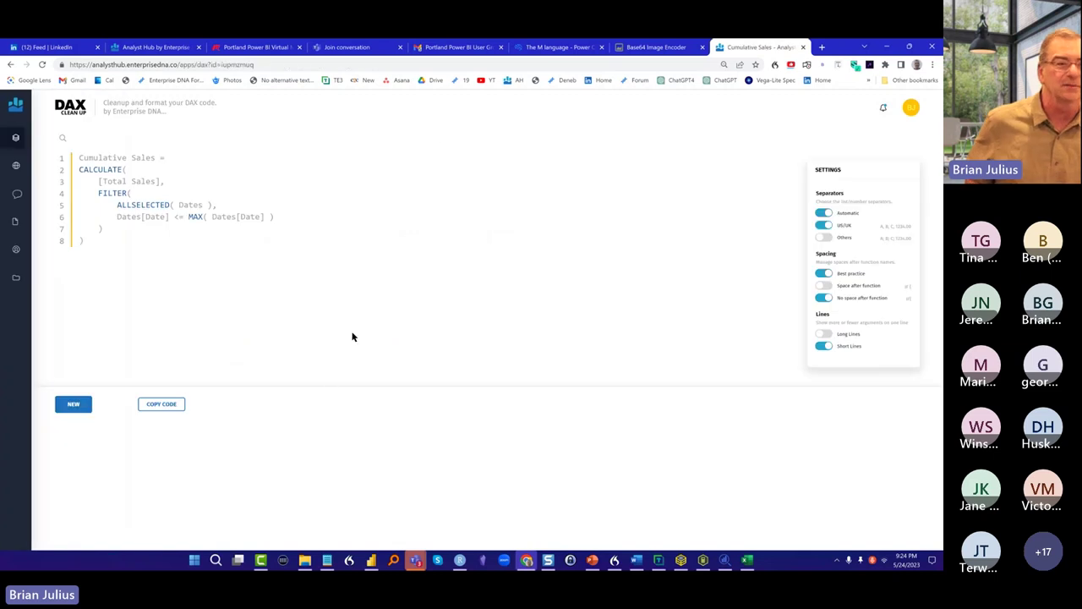
click(153, 406)
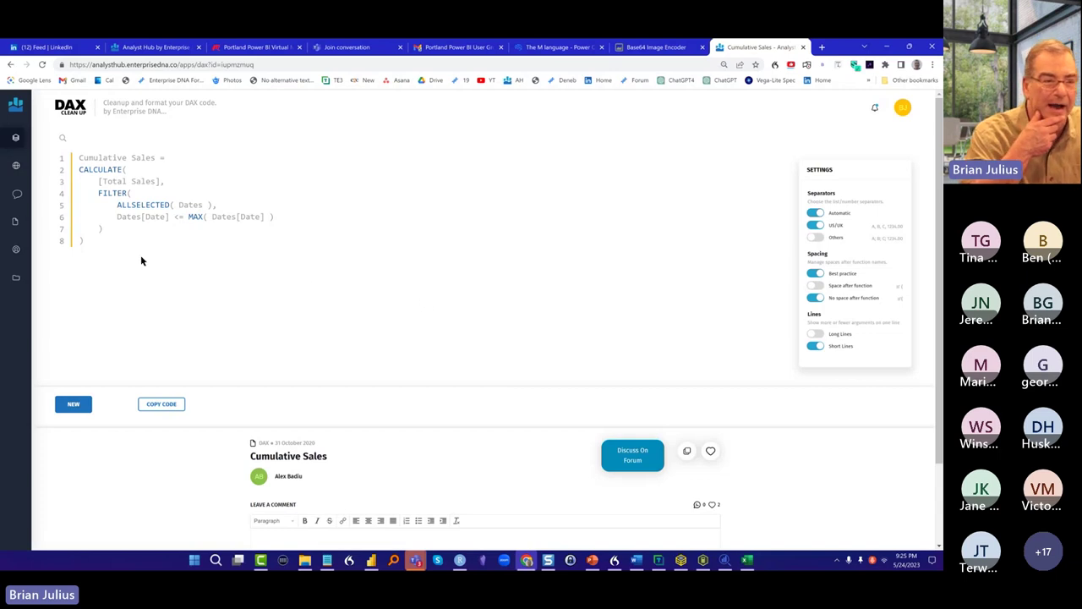
click(15, 164)
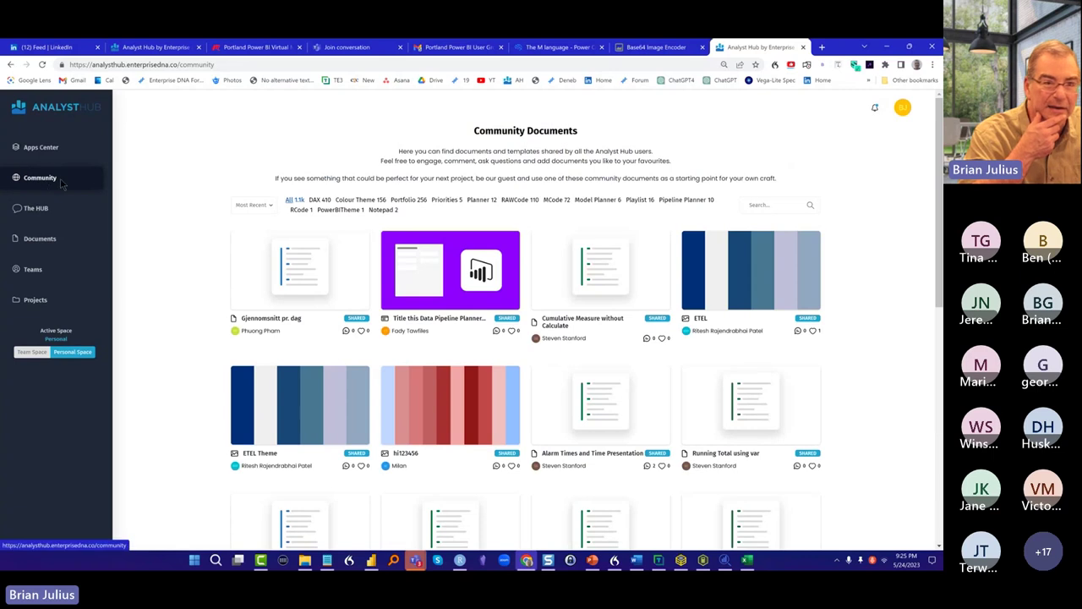
Search RAWCode community documents for C# scripts and scroll through the results
click(518, 200)
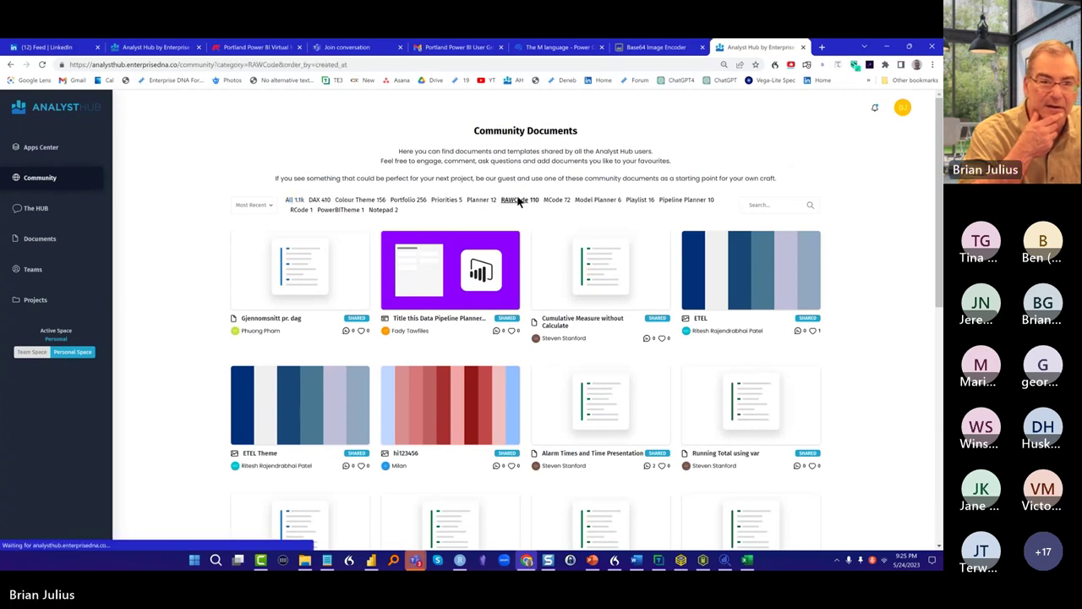
click(778, 206)
text(c#)
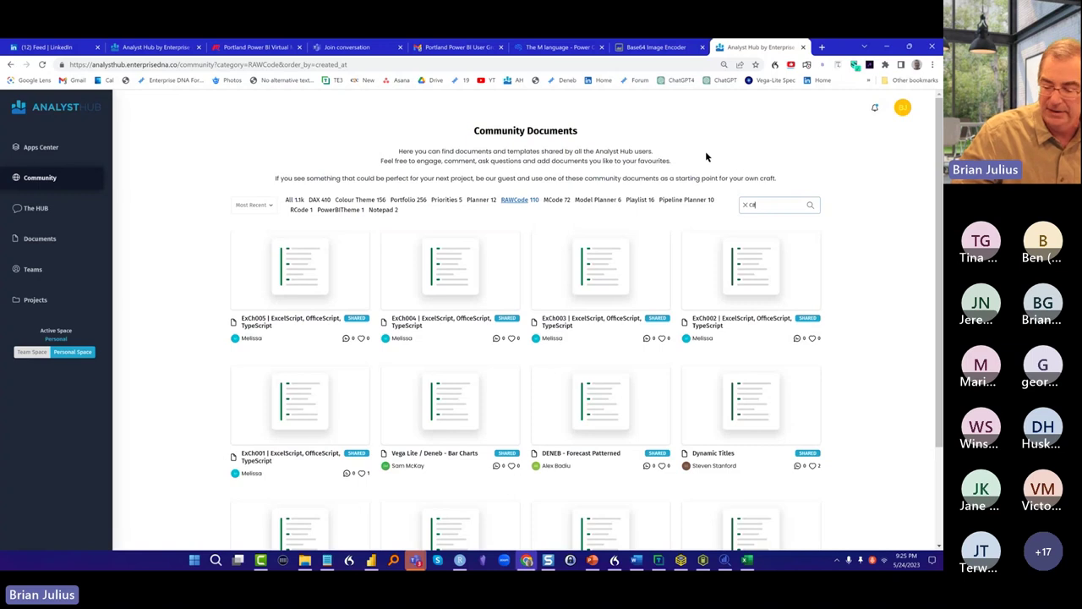
key(Return)
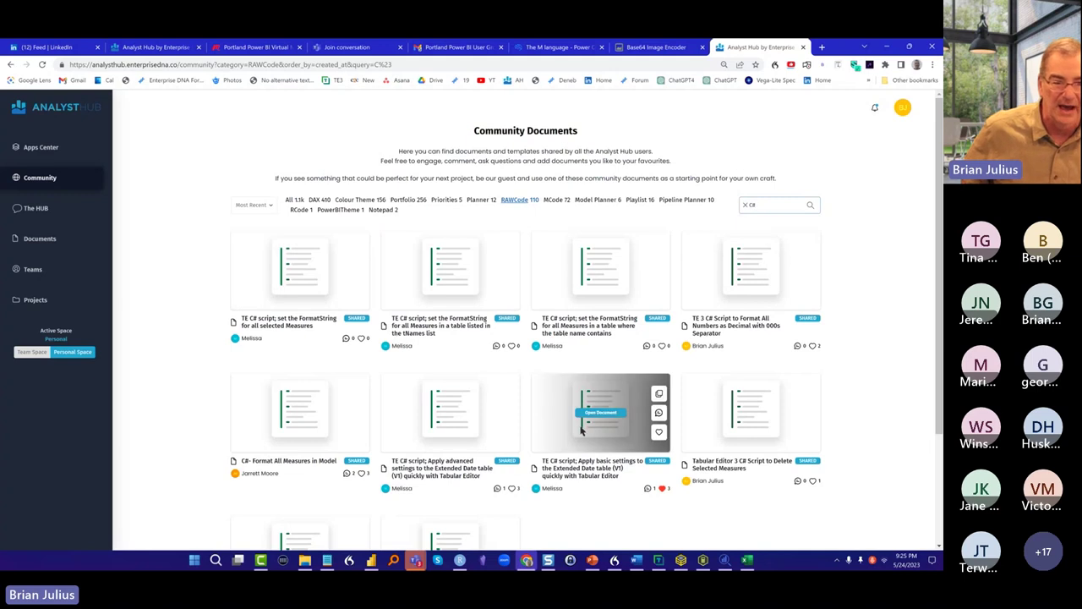
scroll(478, 427, down, 2)
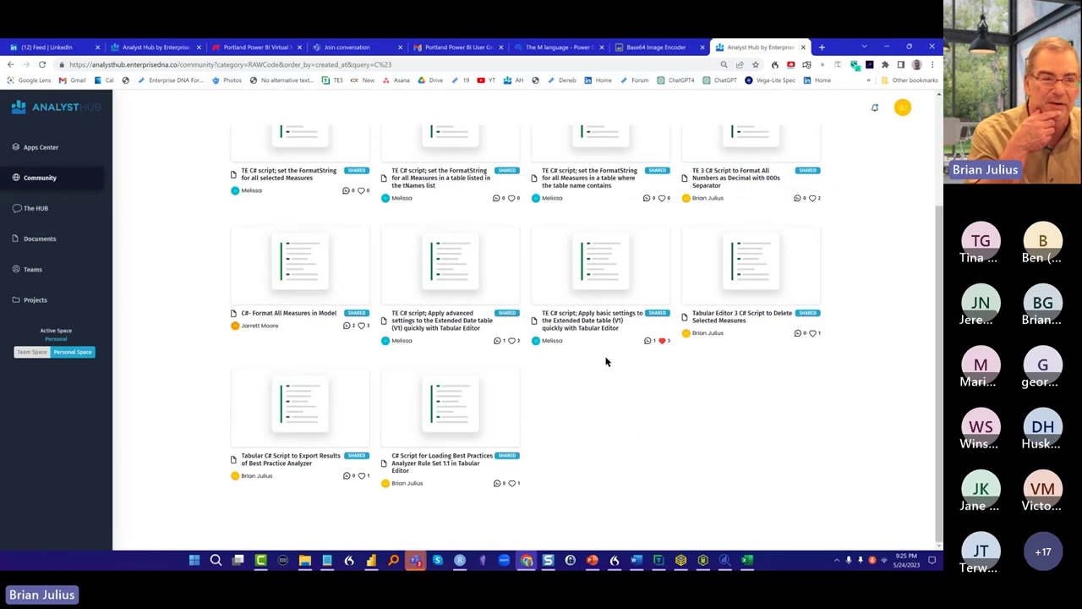
scroll(282, 273, up, 2)
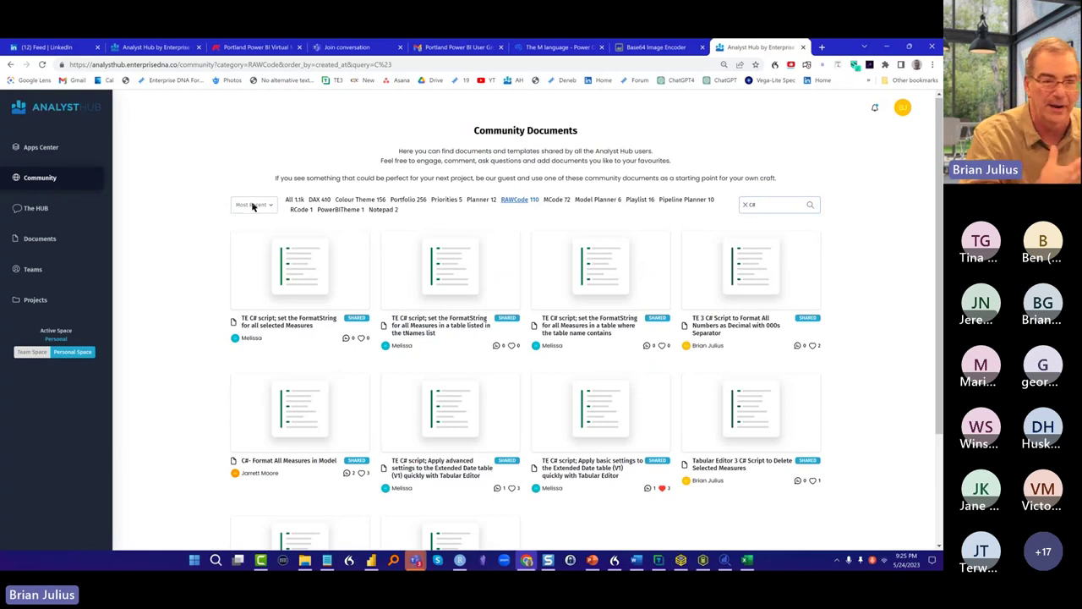
Search DAX documents for 'pareto' and open Pareto Sales (No CALCULATE)
click(321, 202)
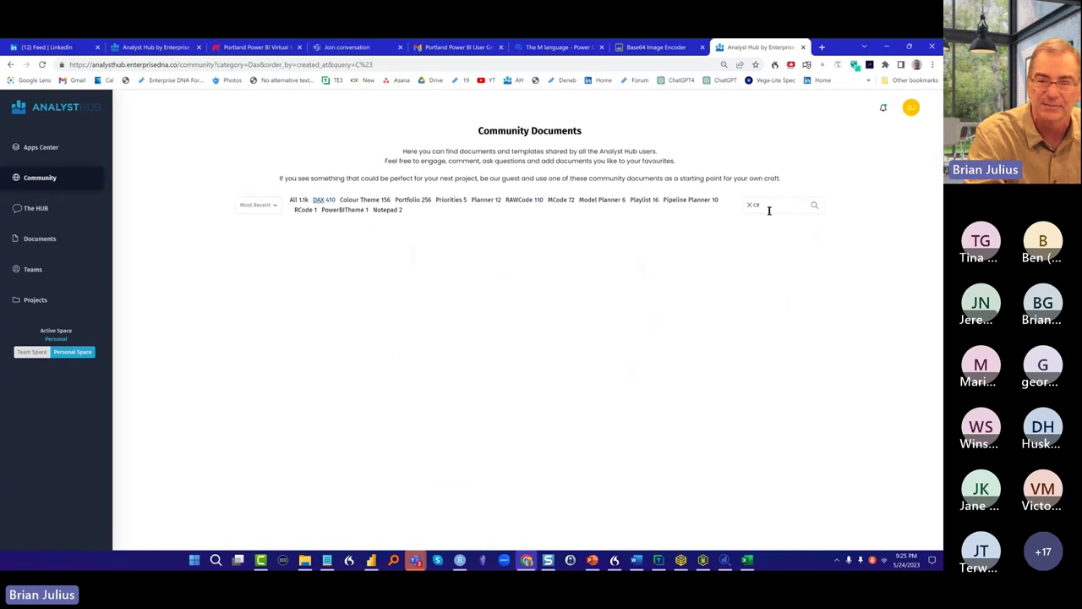
drag(778, 202, 754, 204)
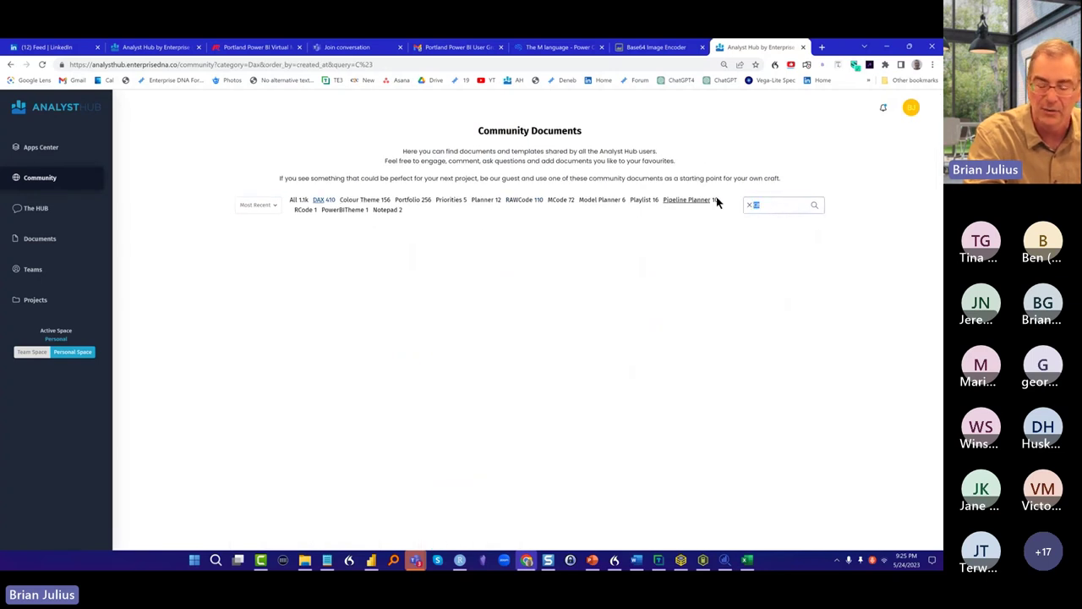
text(pareto)
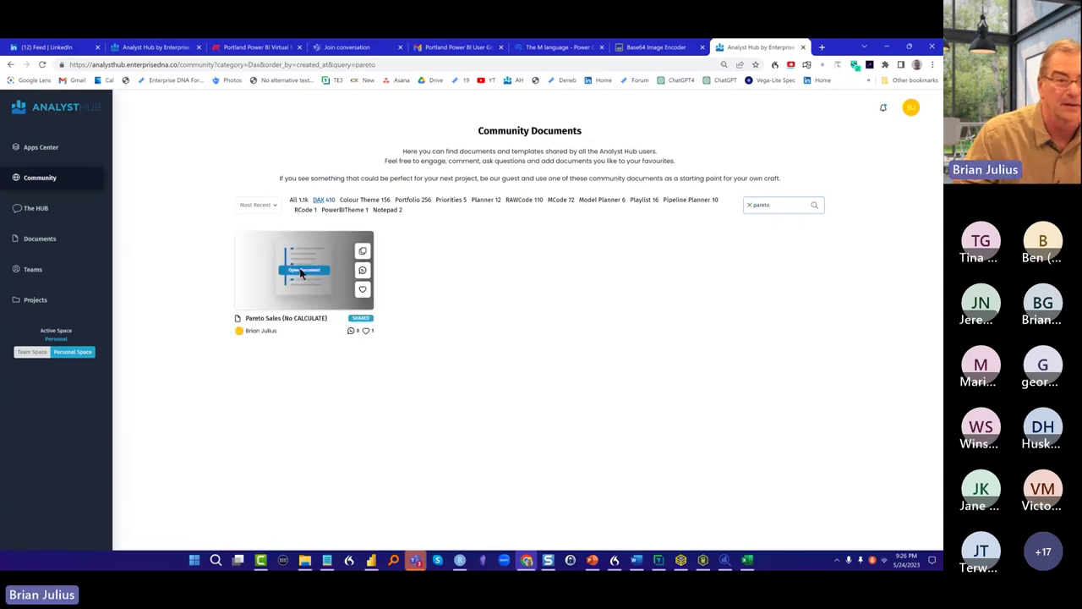
click(302, 272)
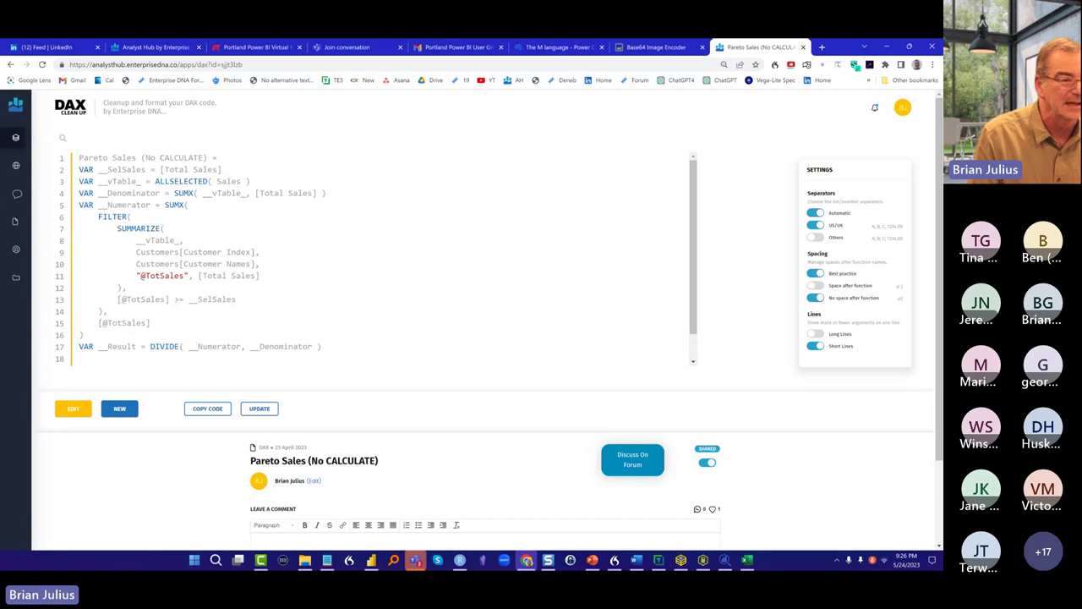
Leave the Pareto Sales page in Chrome and bring up Power BI Desktop's open windows
key(alt+Tab)
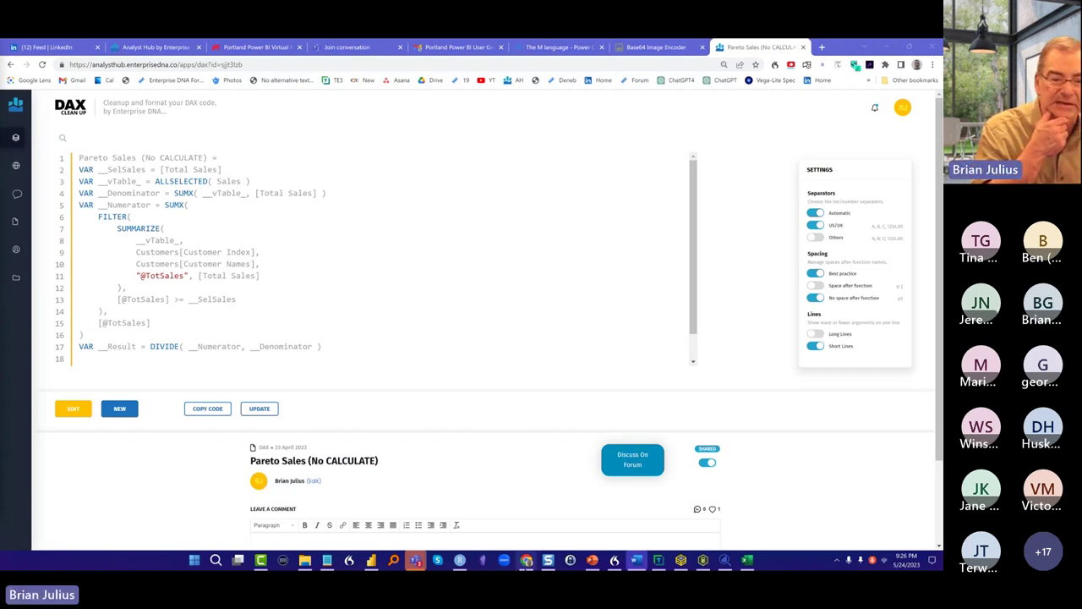
click(526, 559)
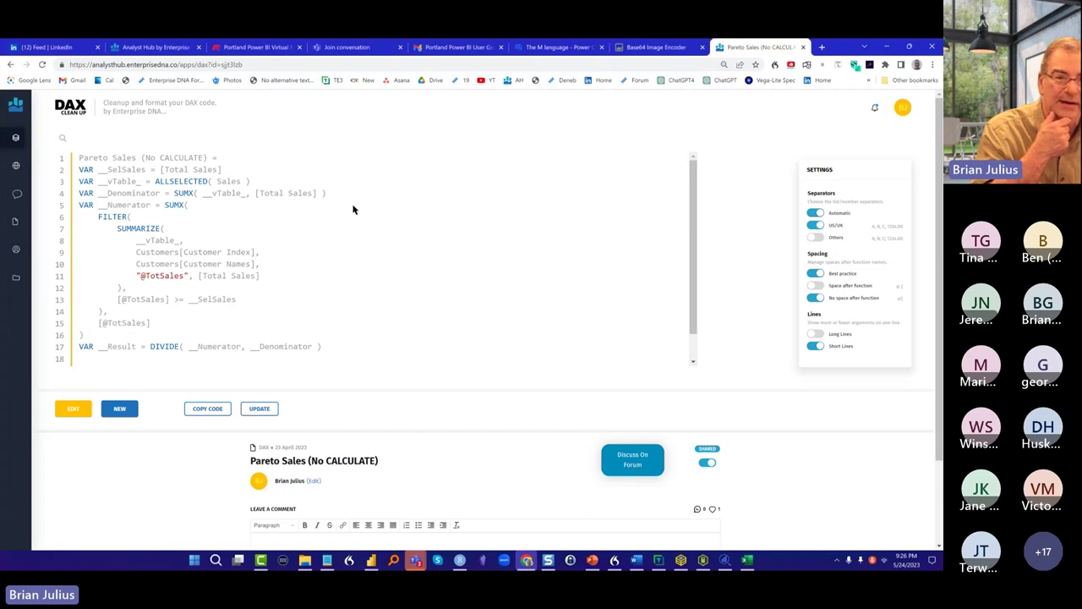
click(371, 560)
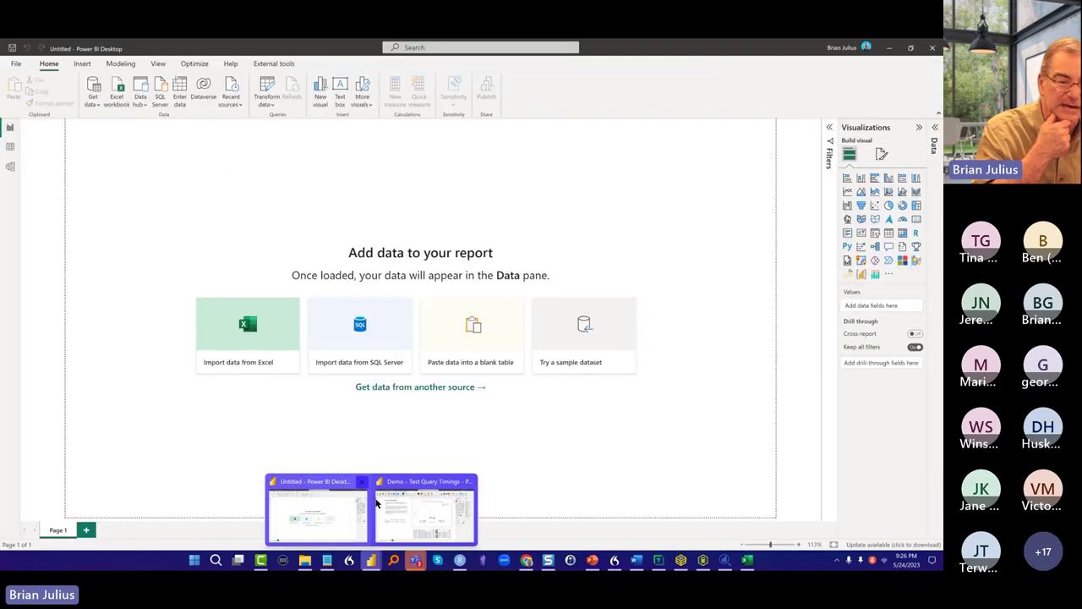
Bring the Demo - Test Query Timings report forward and launch DAX Editor Pro from External tools
click(388, 508)
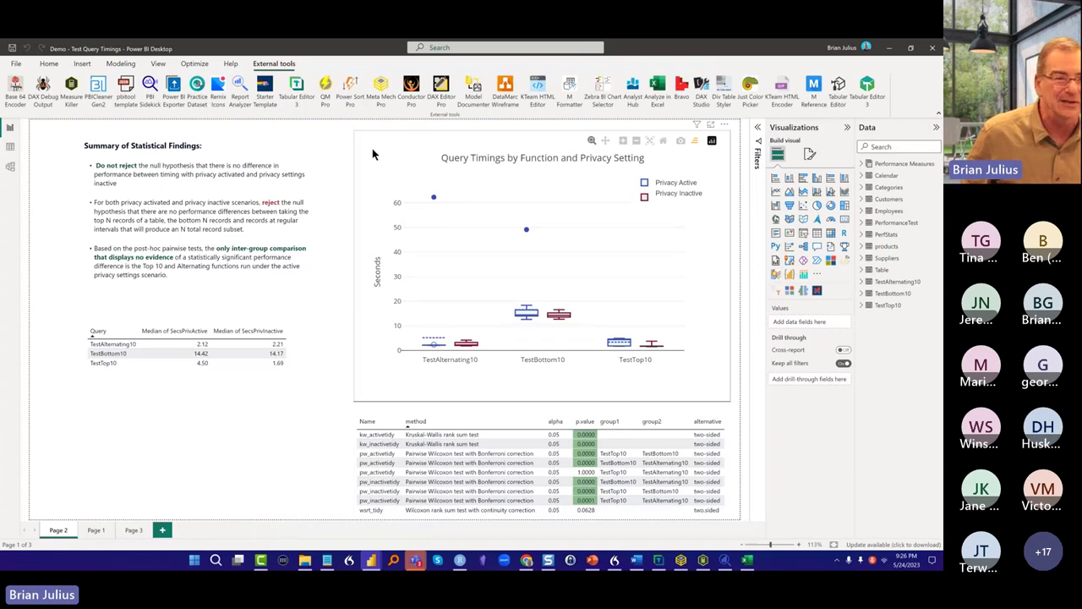
click(48, 63)
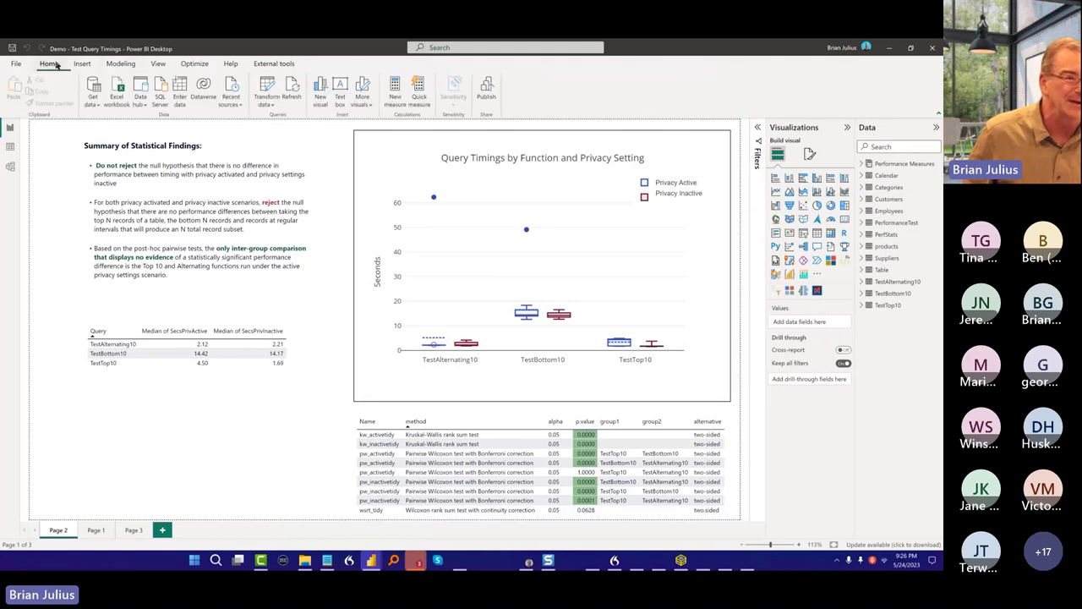
click(276, 66)
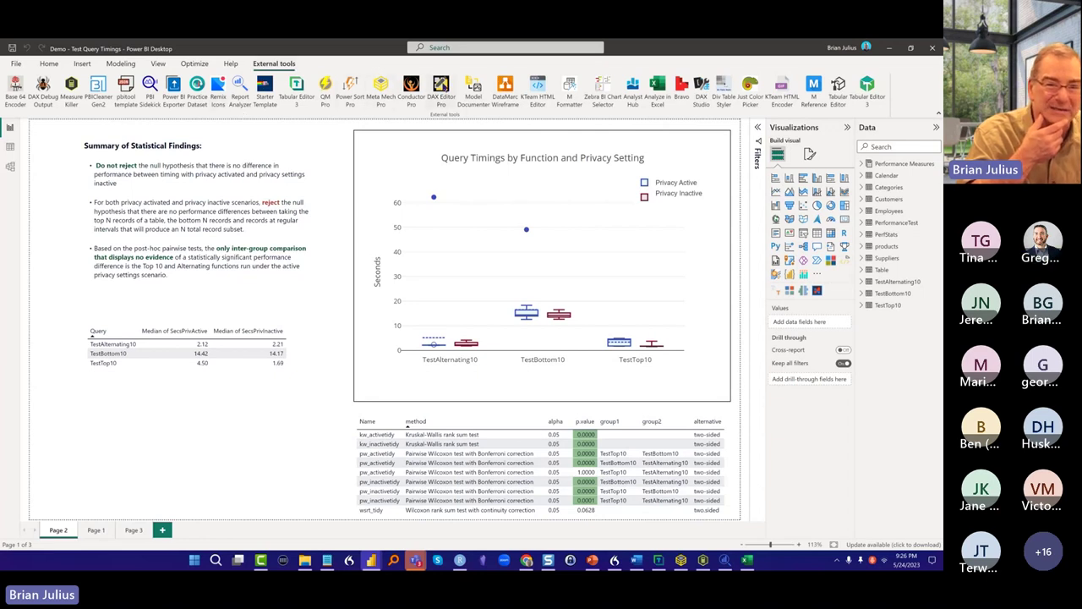
click(443, 86)
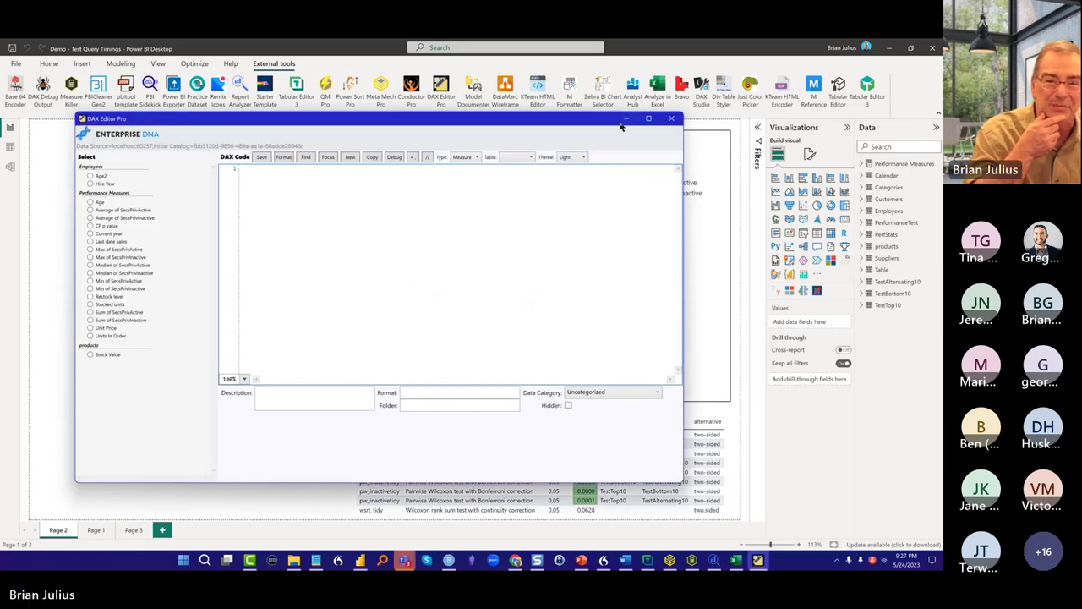
Maximize DAX Editor Pro and apply the Dark editor theme
click(650, 120)
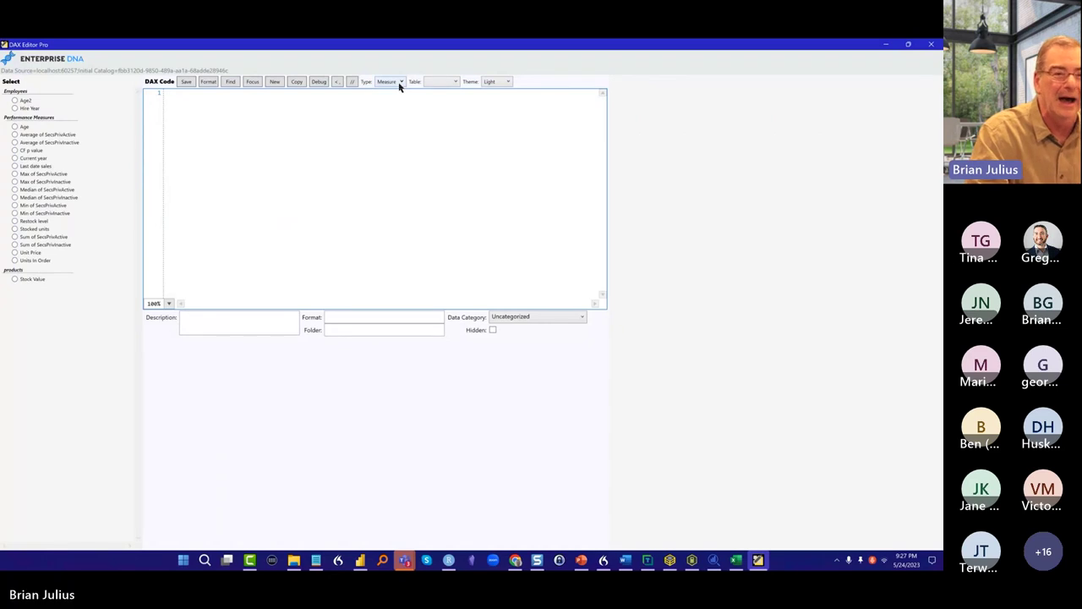
click(452, 82)
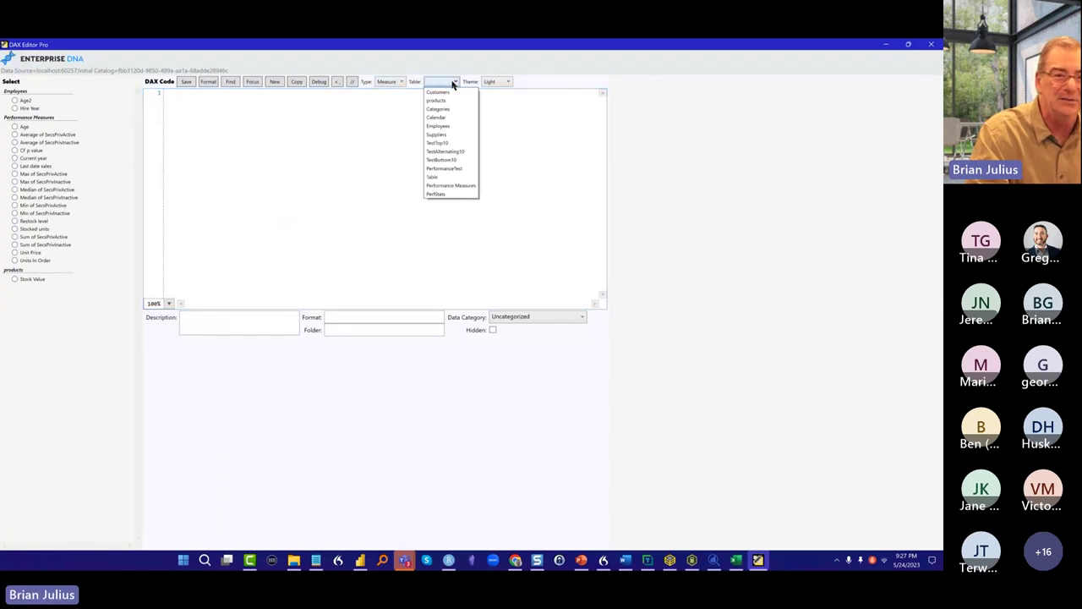
click(509, 82)
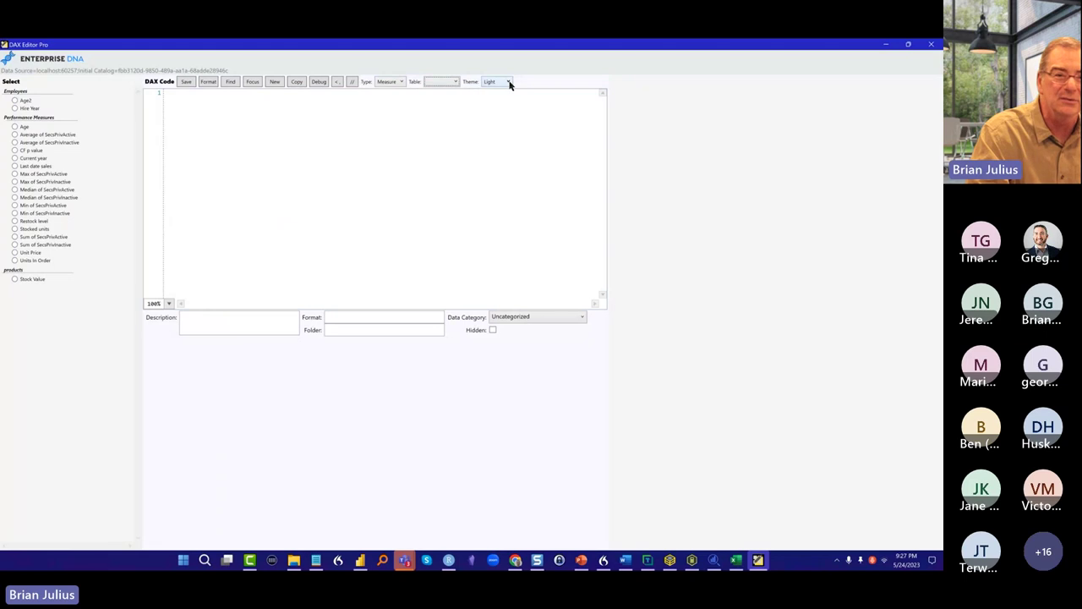
click(507, 85)
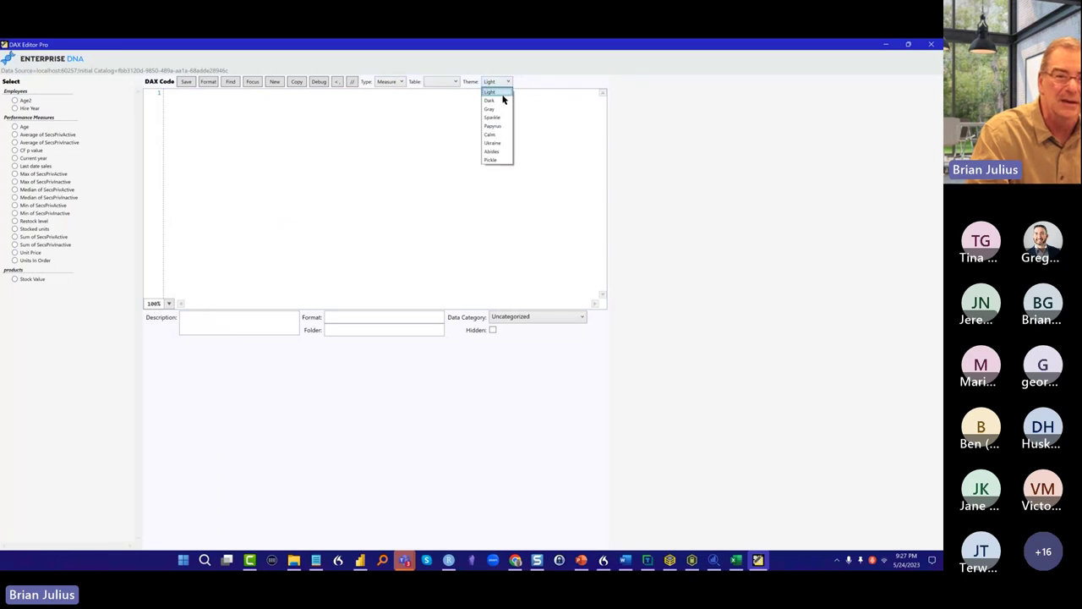
click(502, 95)
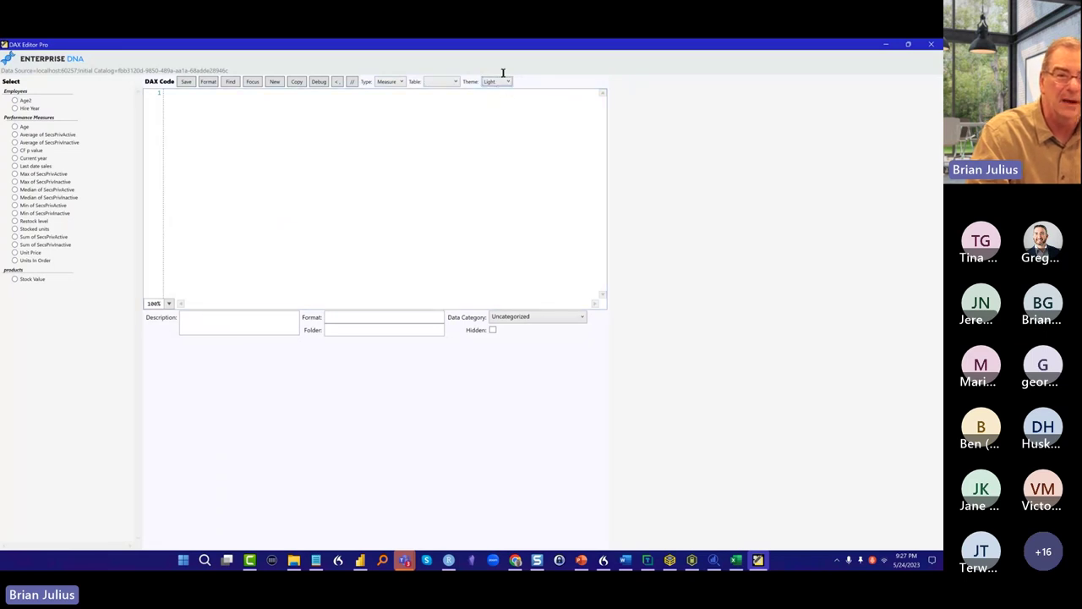
click(507, 82)
click(500, 100)
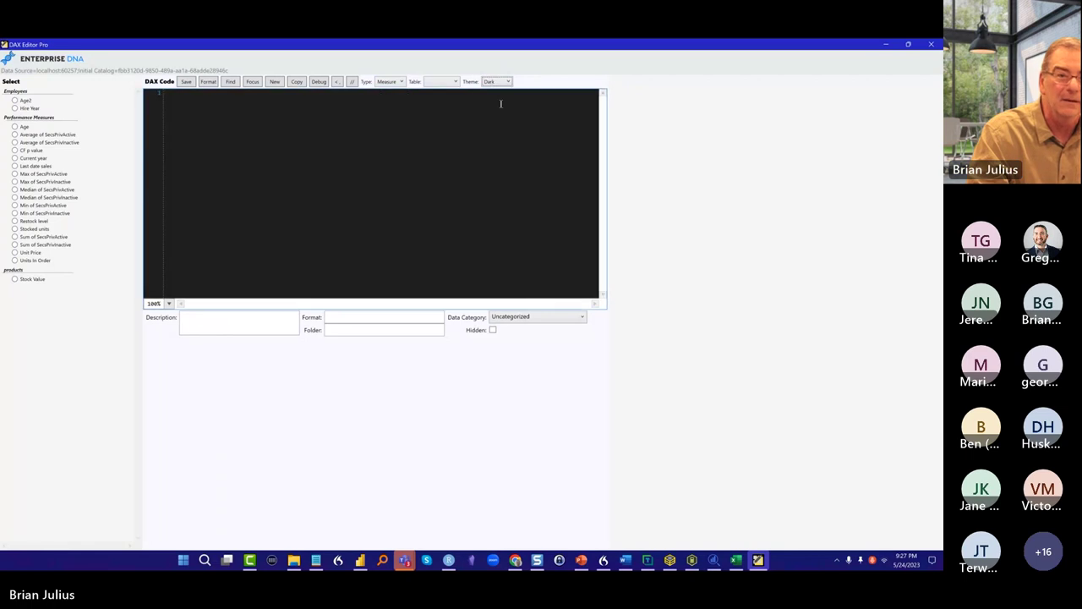
Preview Last date sales and the SecsPriv measures, then load the Age measure's DATEDIFF code
click(15, 167)
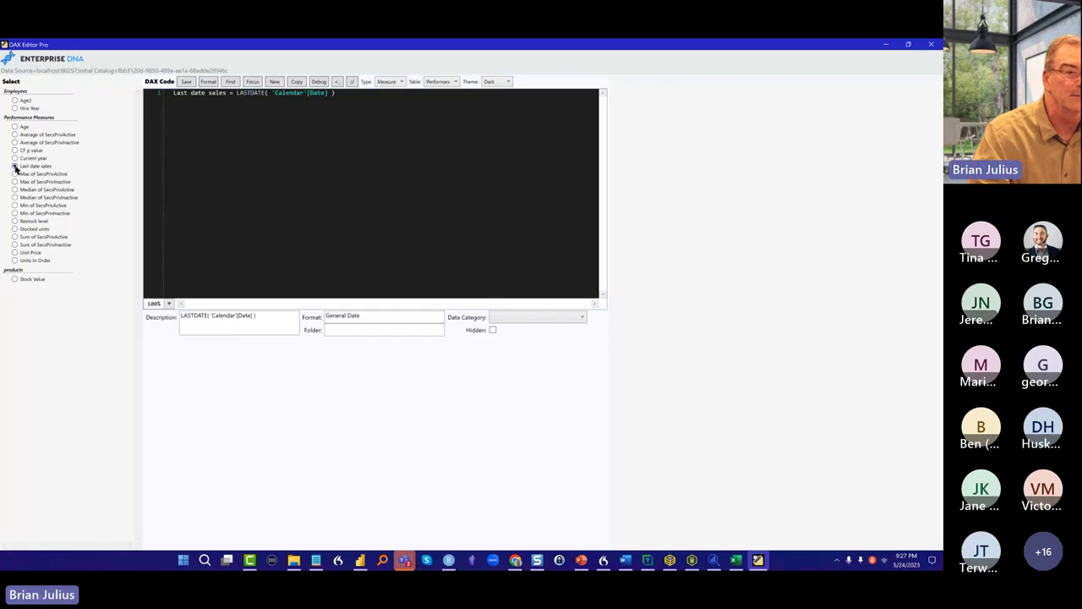
click(15, 182)
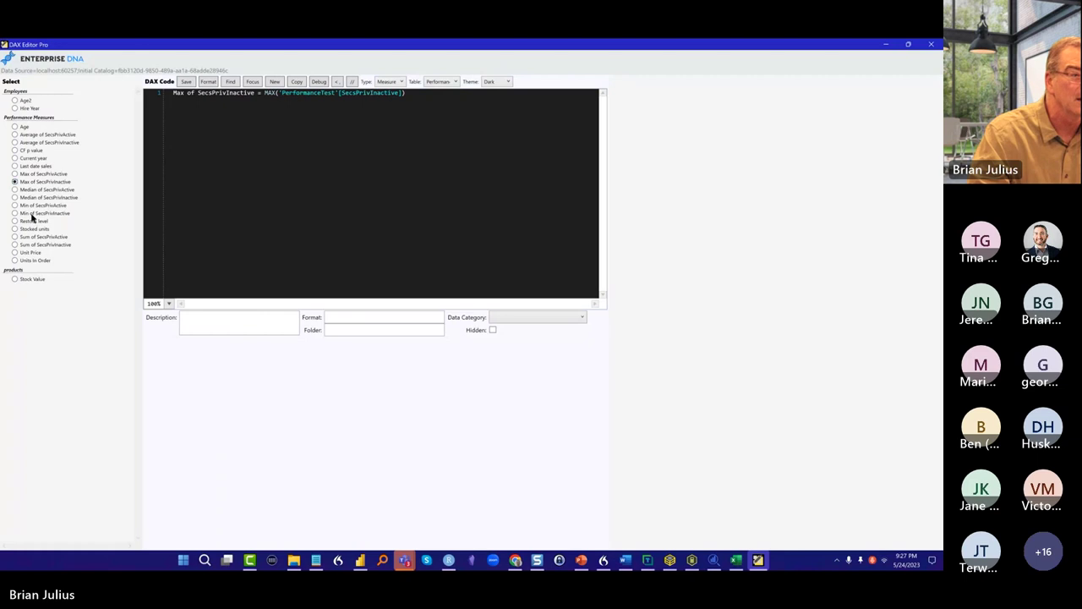
click(15, 142)
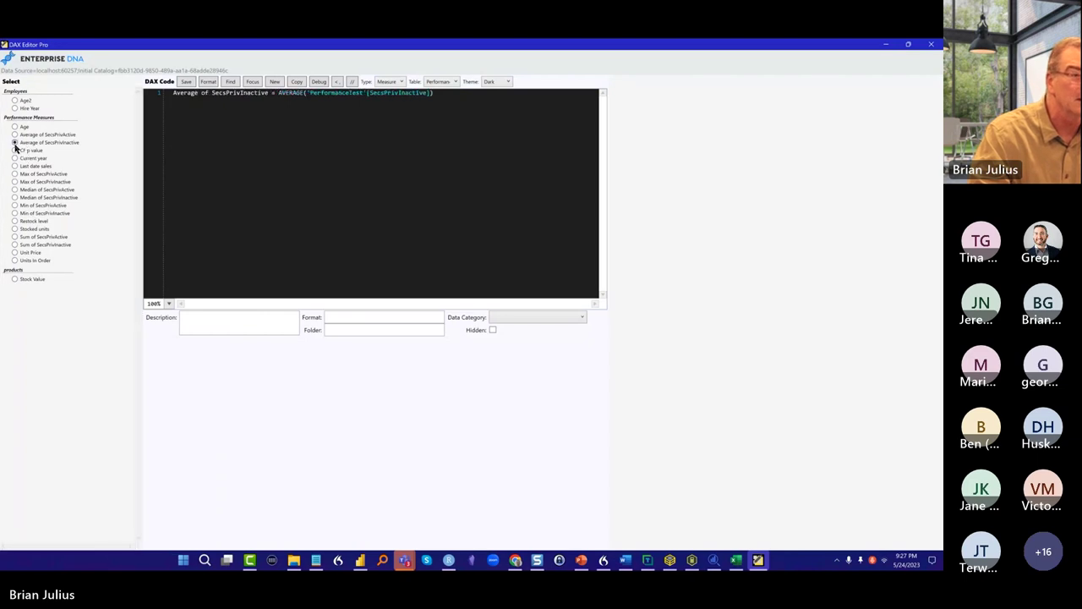
click(15, 135)
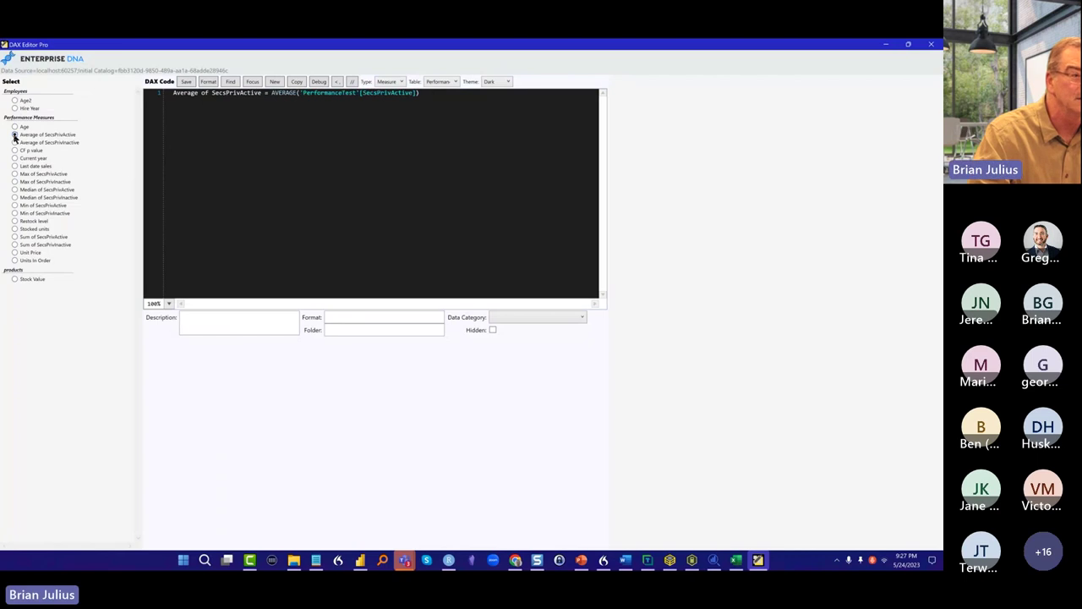
click(14, 126)
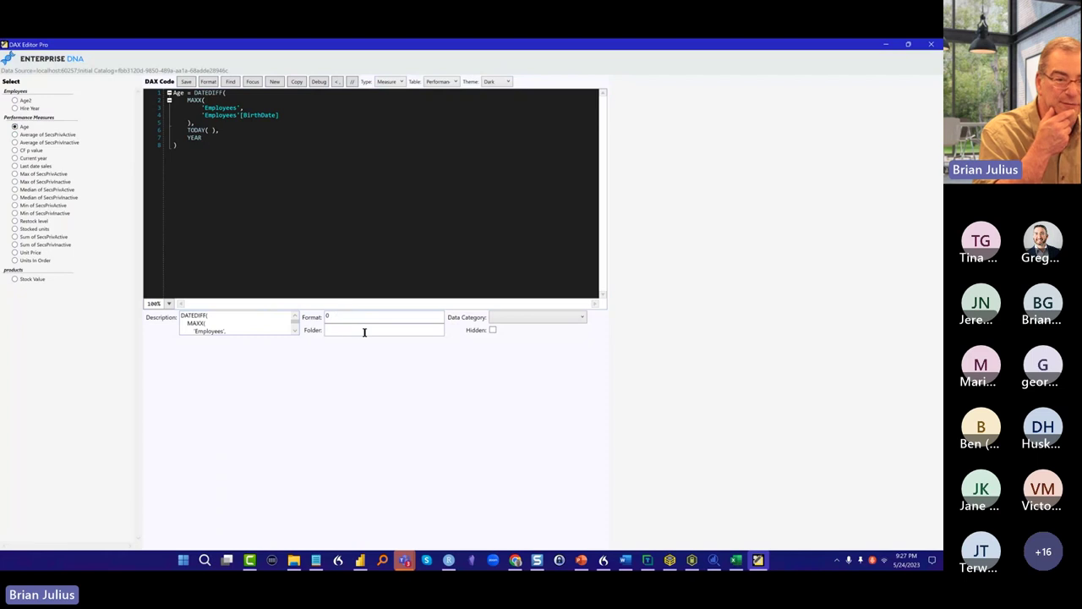
click(580, 318)
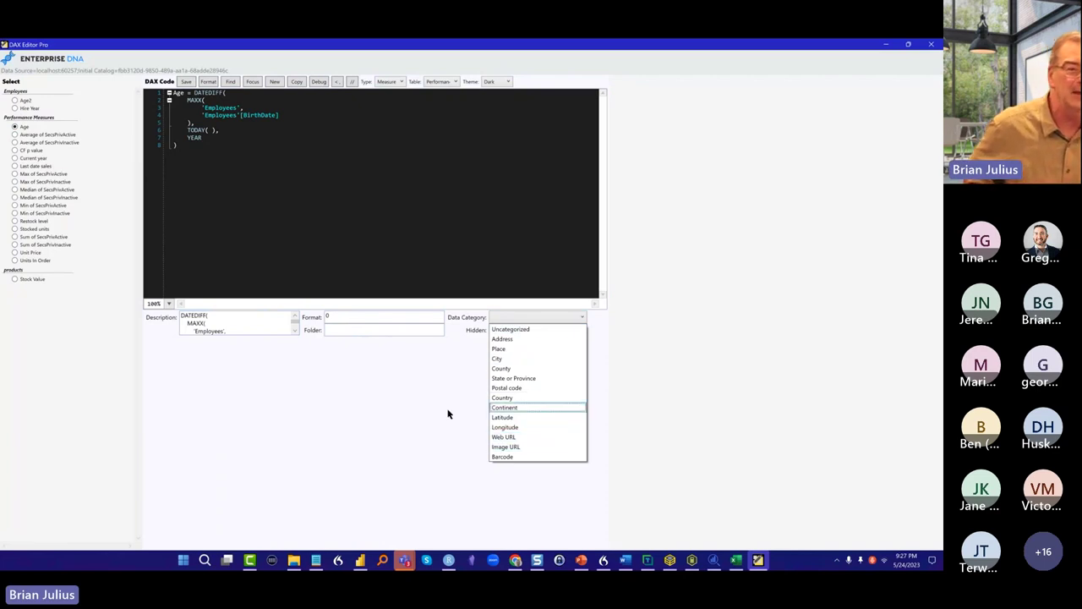
click(398, 419)
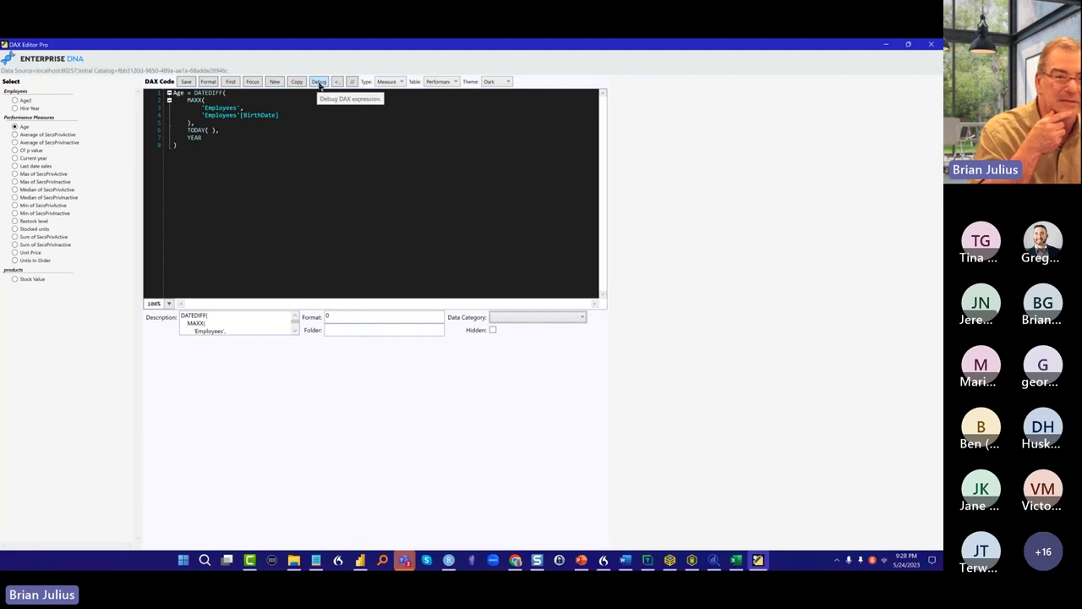
Format and copy the Age code, rename the measure Birthday, and save it to Performance Measures
click(205, 83)
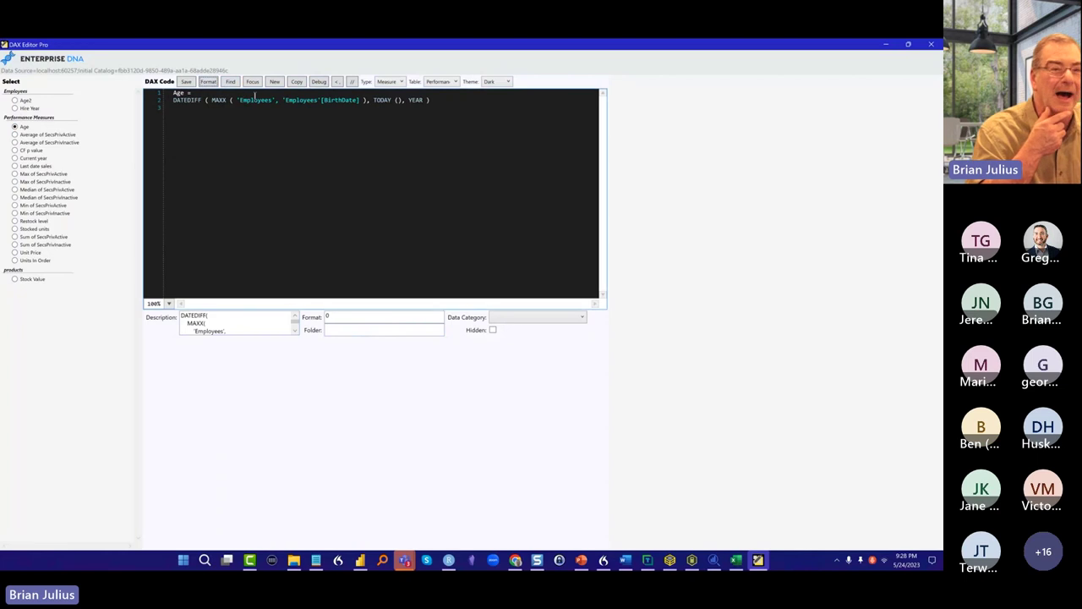
click(296, 82)
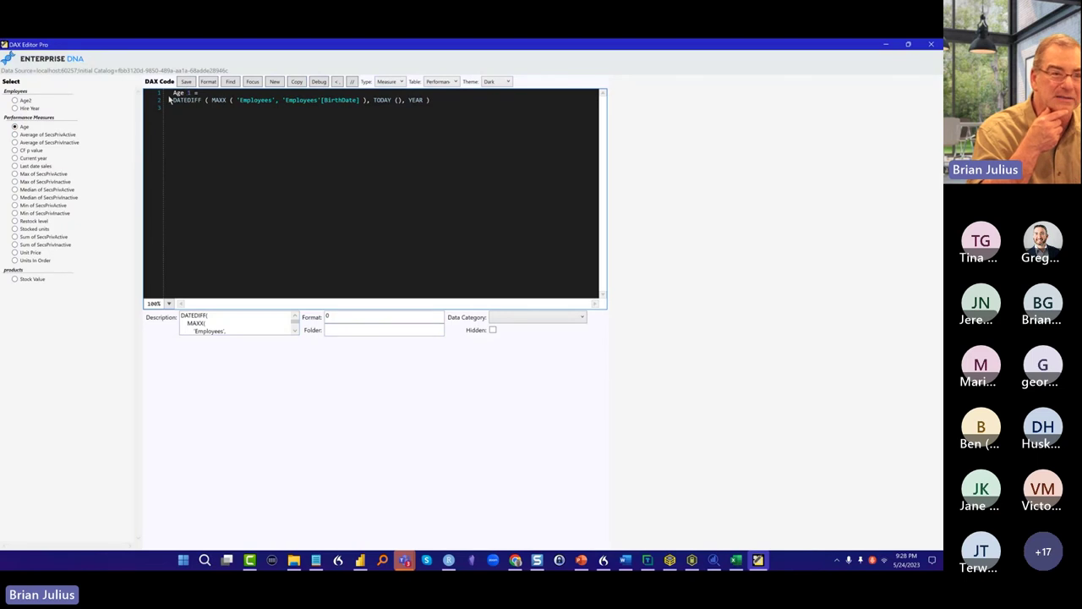
drag(174, 91, 186, 93)
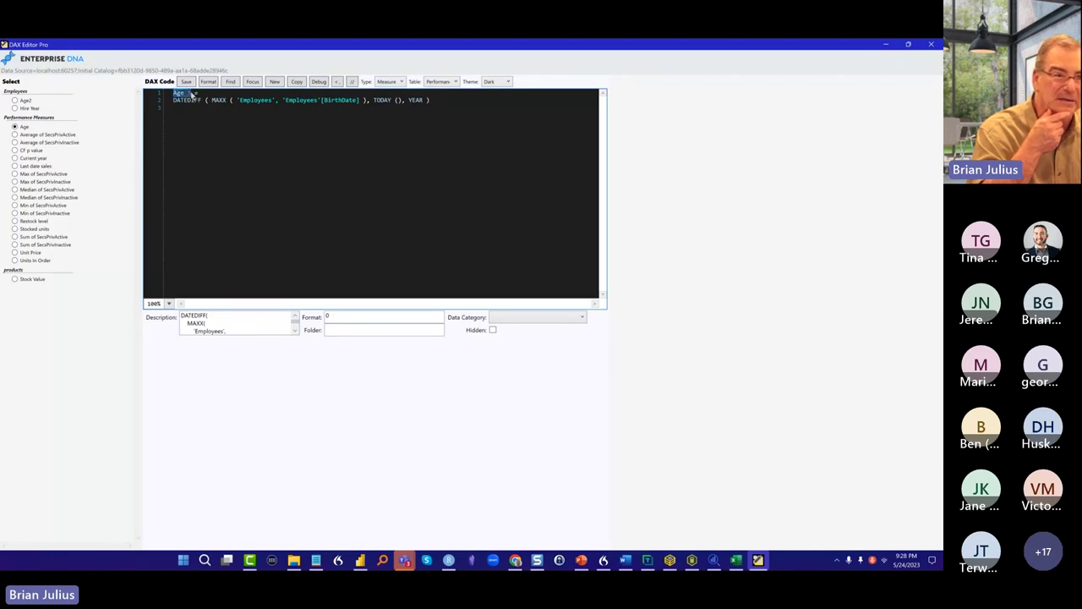
text(B)
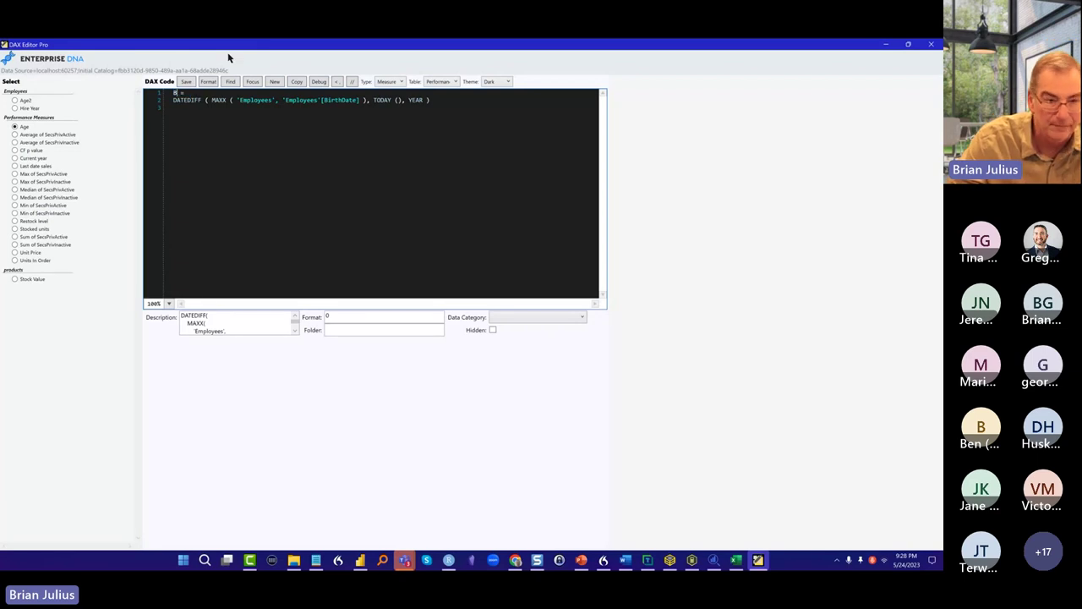
text(irthday)
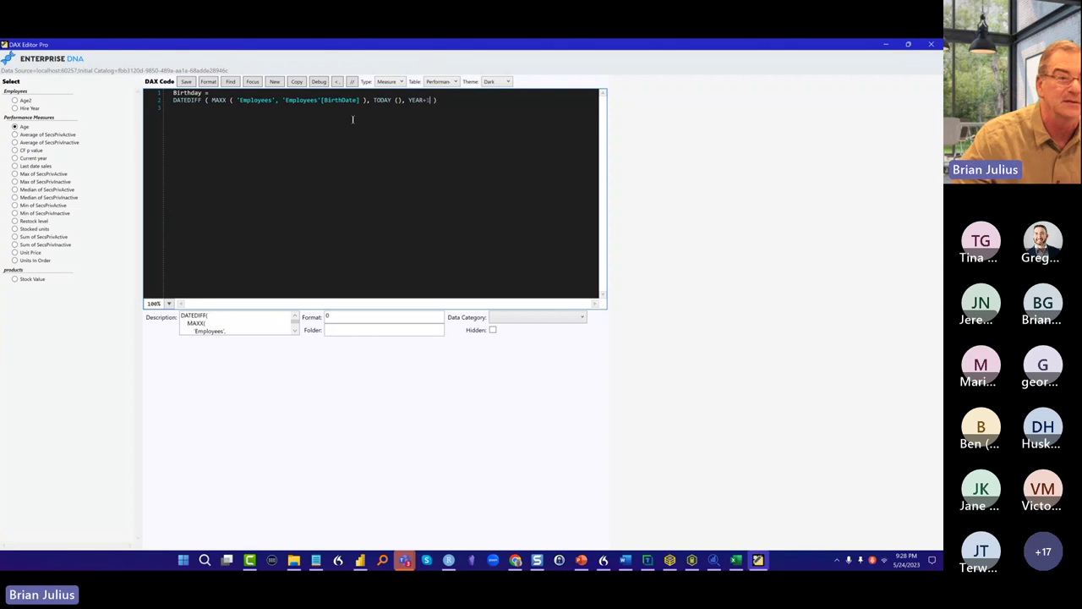
click(185, 82)
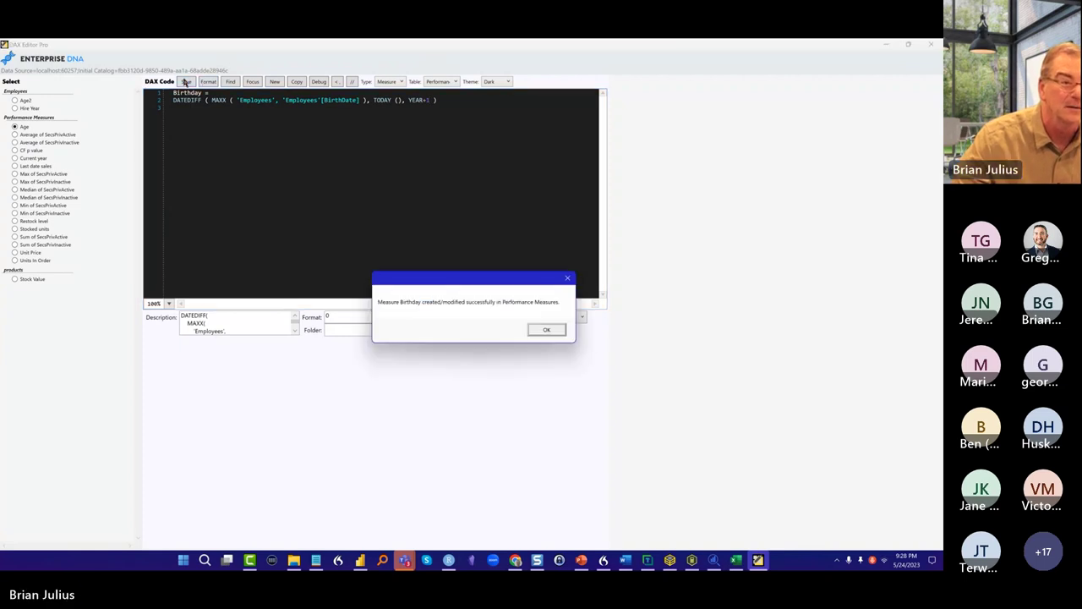
Dismiss the save confirmation, open and close Find and Replace, then minimize DAX Editor Pro
click(551, 330)
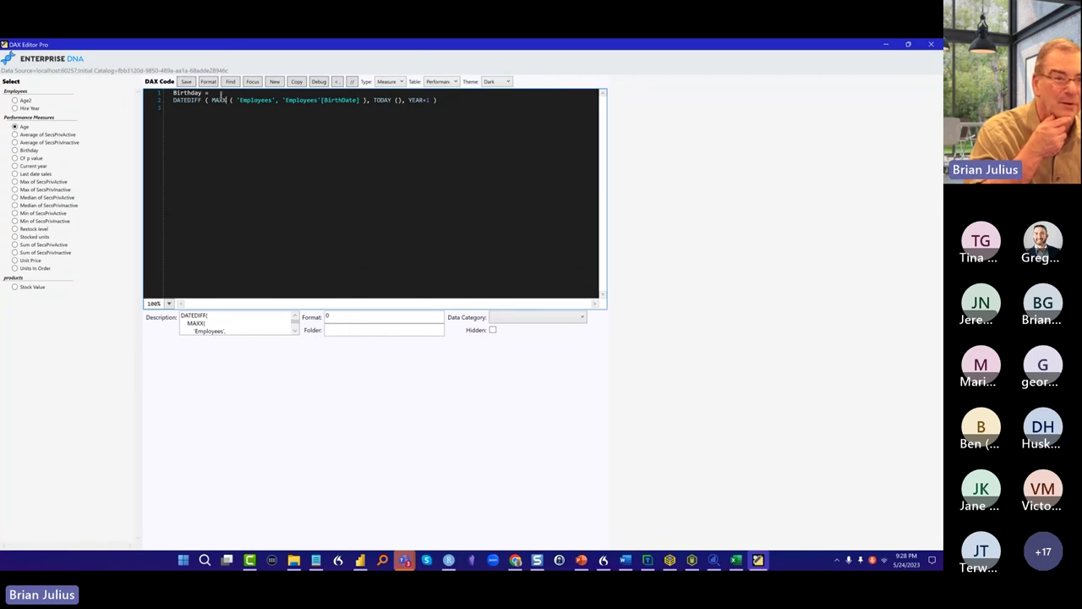
click(229, 82)
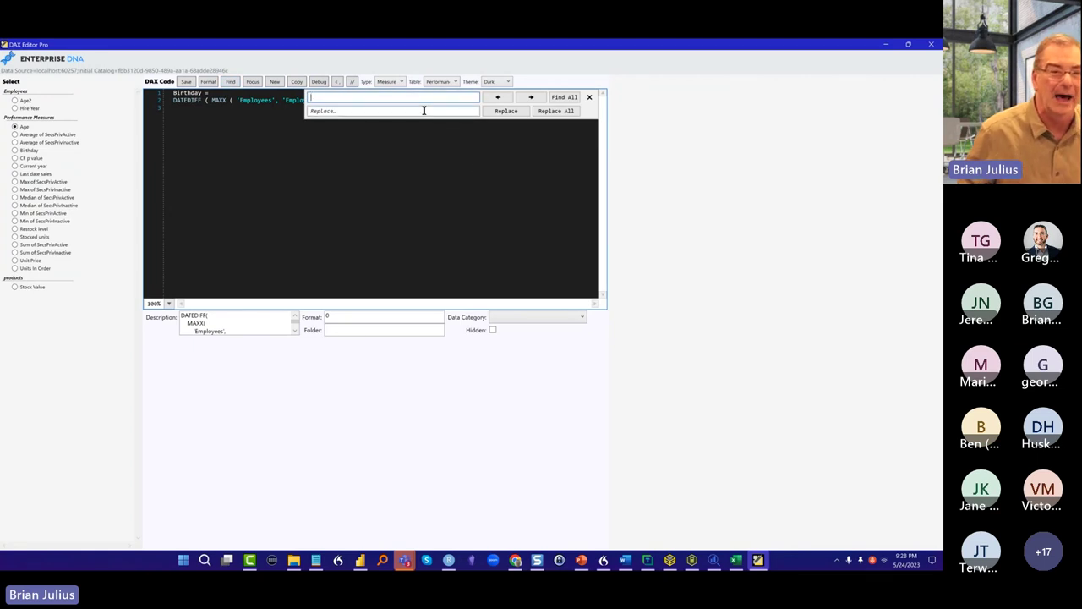
click(293, 81)
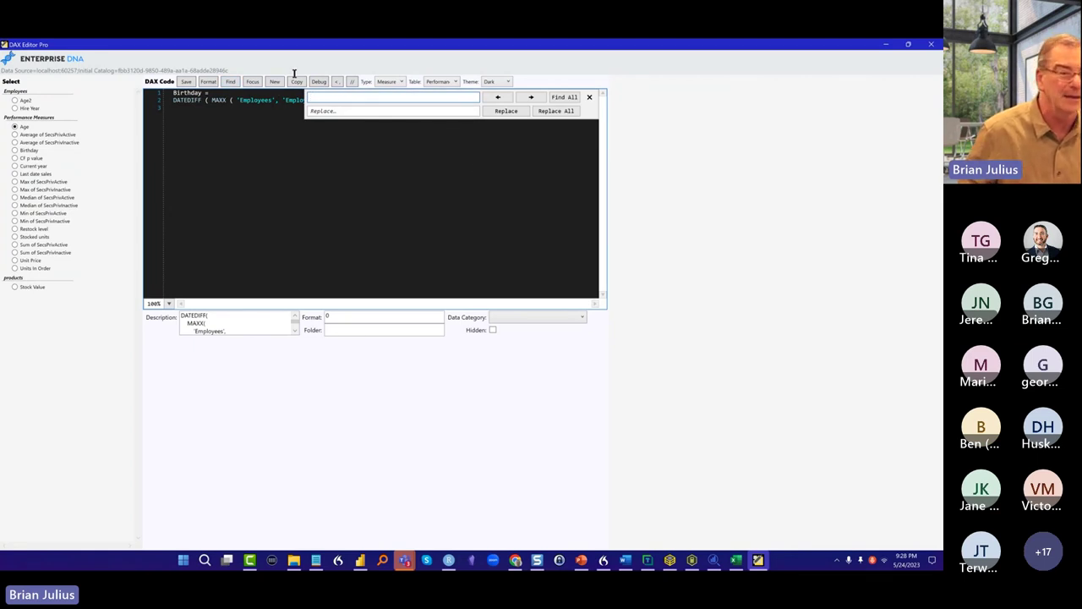
click(589, 98)
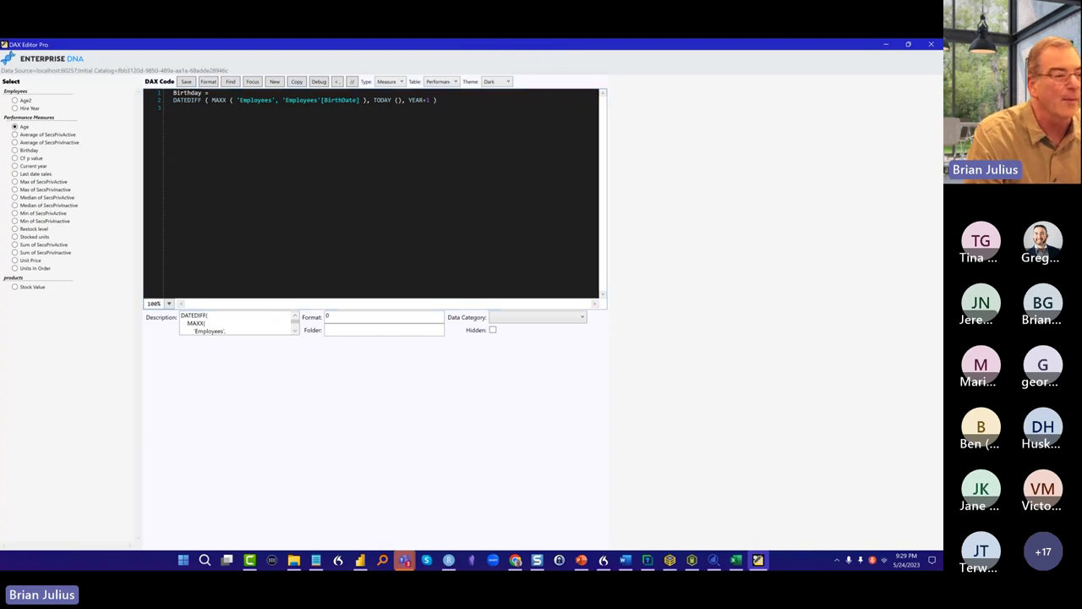
click(887, 45)
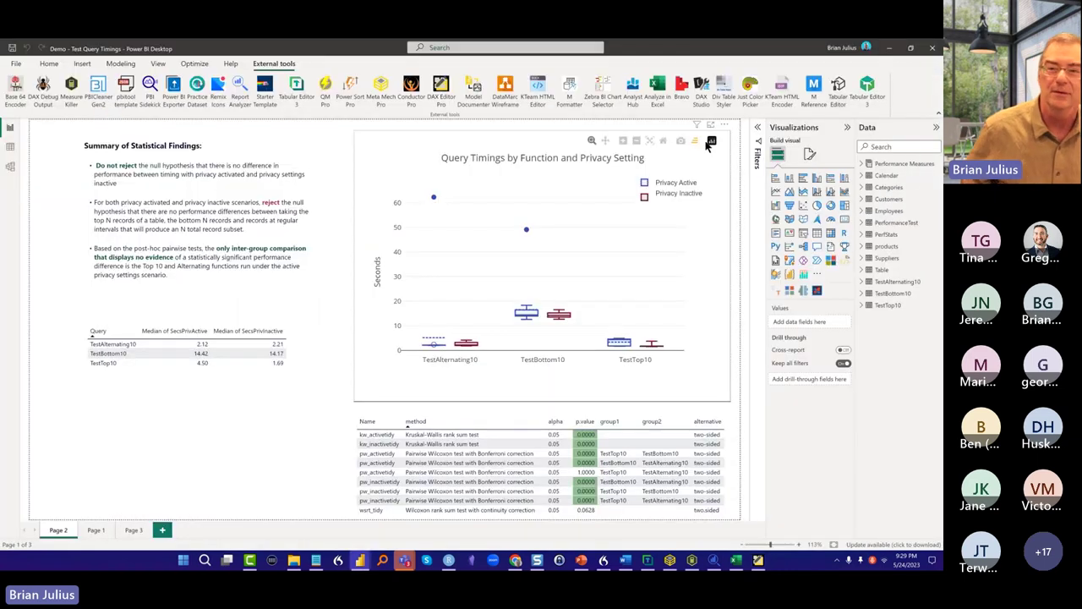
Minimize Power BI Desktop to show the Pareto Sales page in Chrome
click(888, 48)
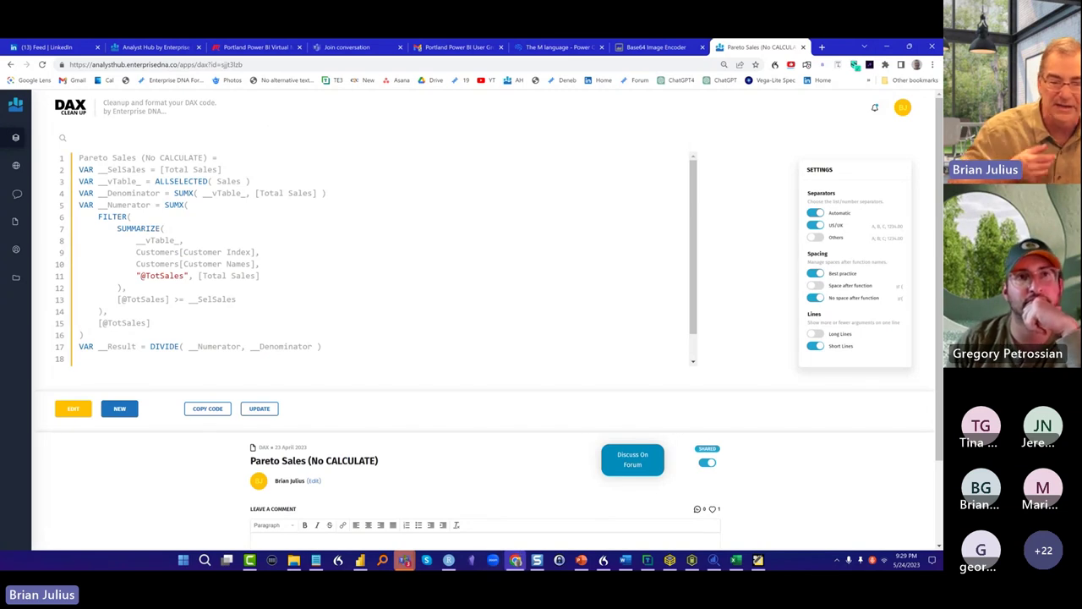
Minimize Skype and Chrome so the PortlandPBUG folder shows over Power BI Desktop
click(426, 560)
mouse_move(405, 561)
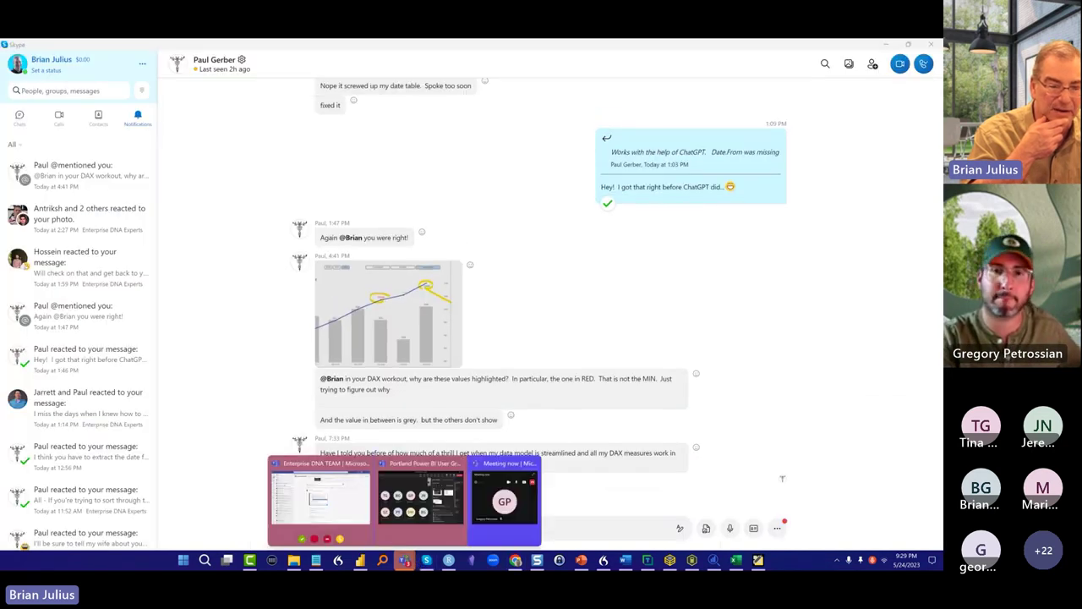
click(478, 510)
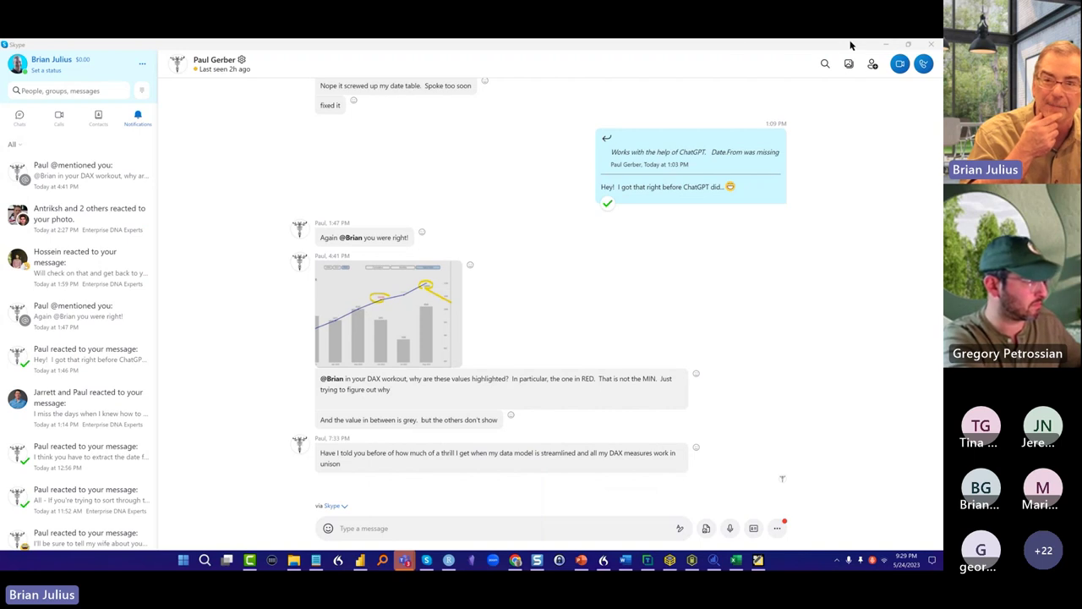
click(887, 44)
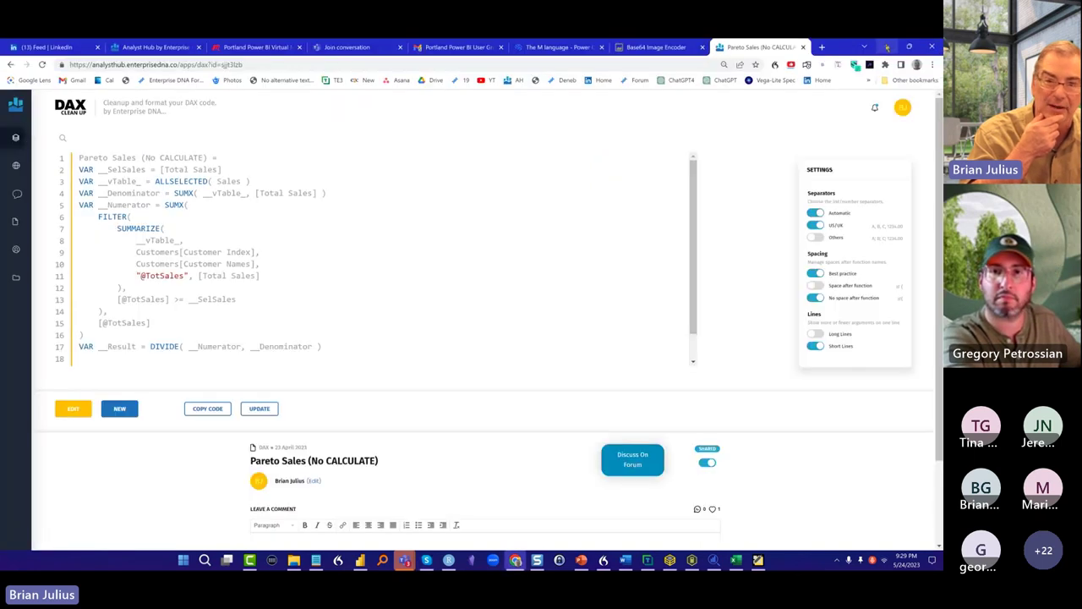
click(886, 46)
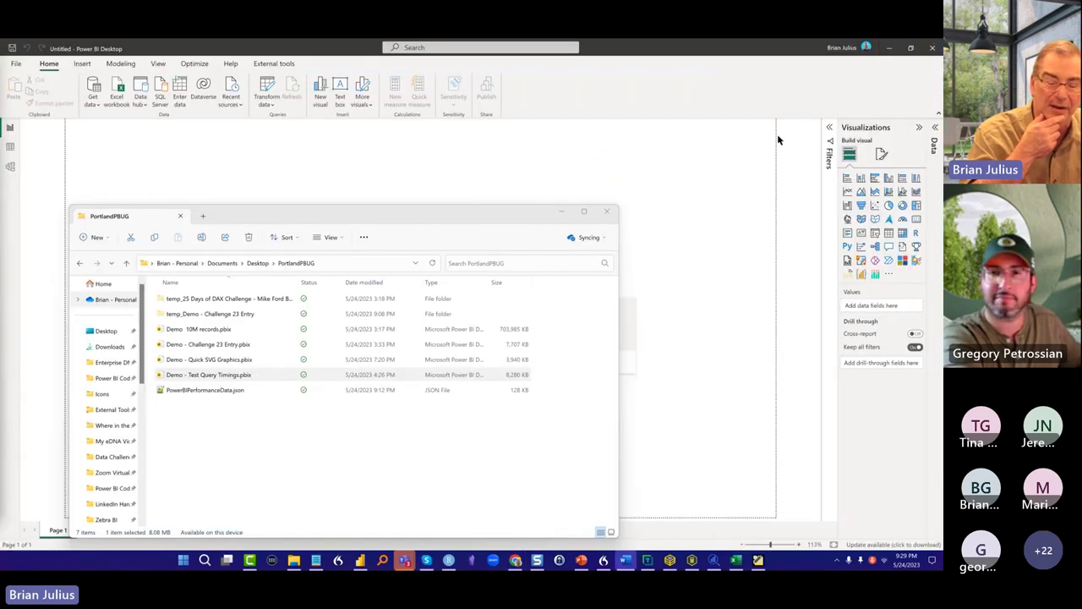